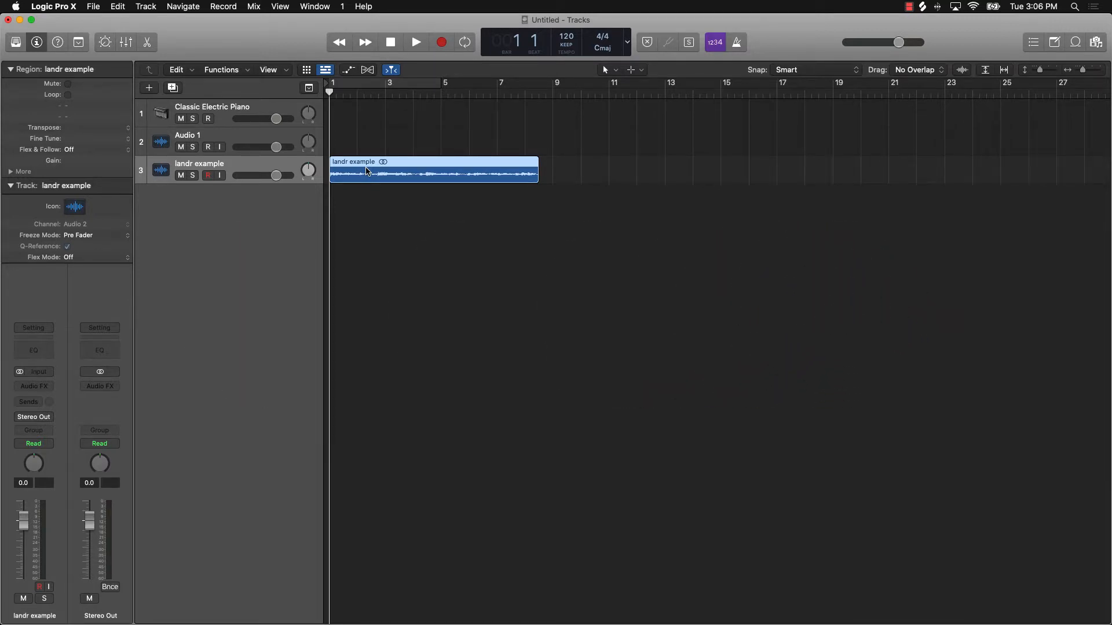
Step: Load the landr example region into a new Quick Sampler (Original) track and mute the three existing tracks
{"action": "left_click_drag", "start_coordinate": [366, 171], "coordinate": [218, 422]}
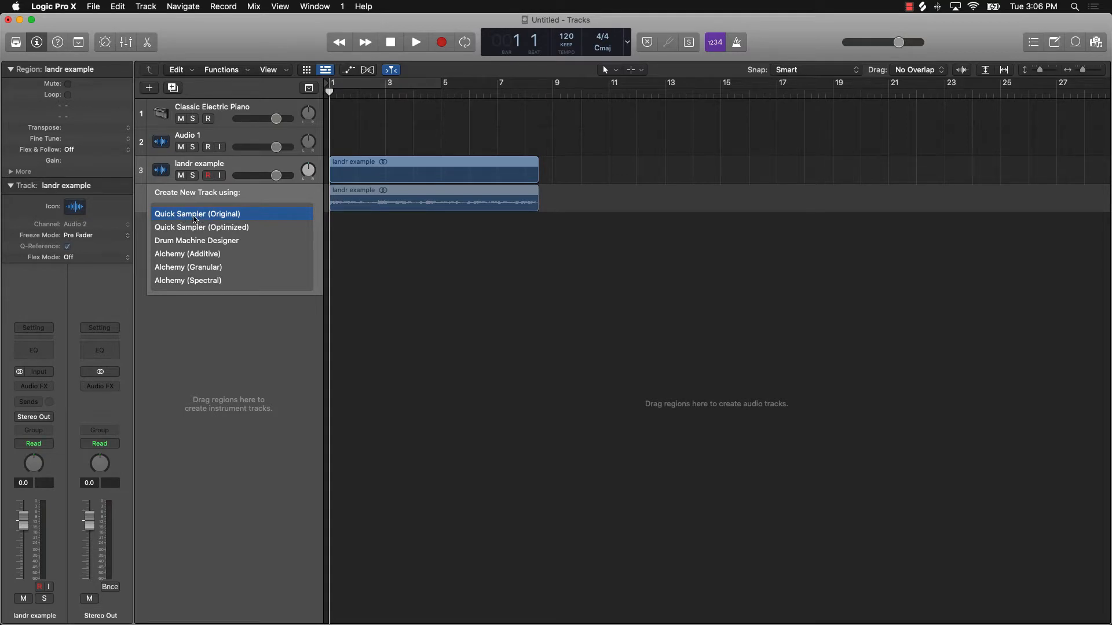
{"action": "left_click_drag", "start_coordinate": [195, 219], "coordinate": [210, 222]}
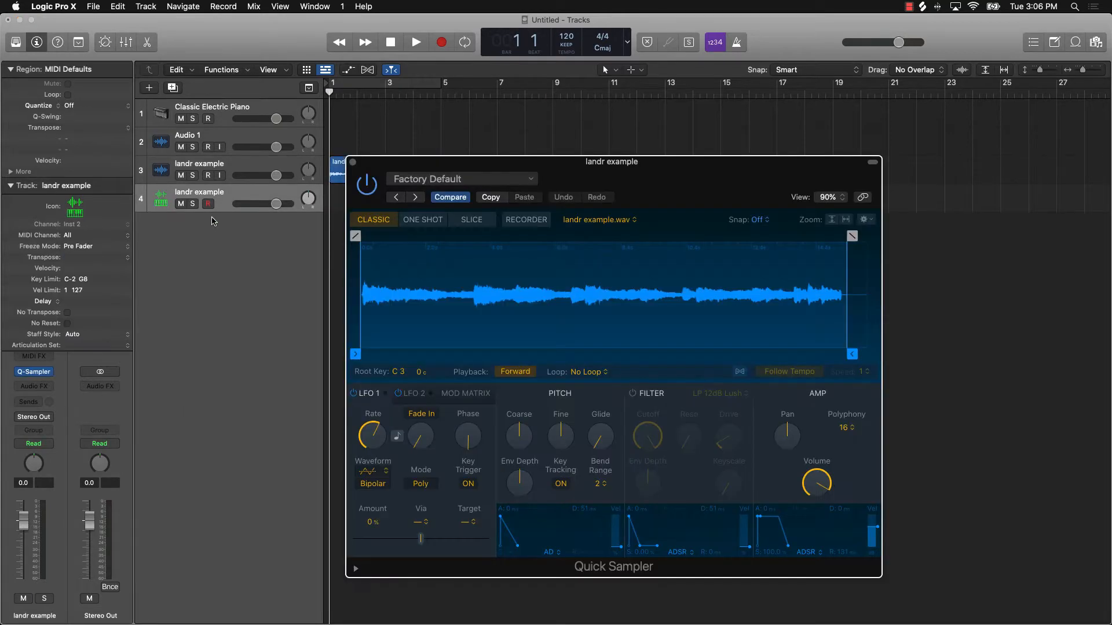
{"action": "left_click_drag", "start_coordinate": [180, 177], "coordinate": [181, 118]}
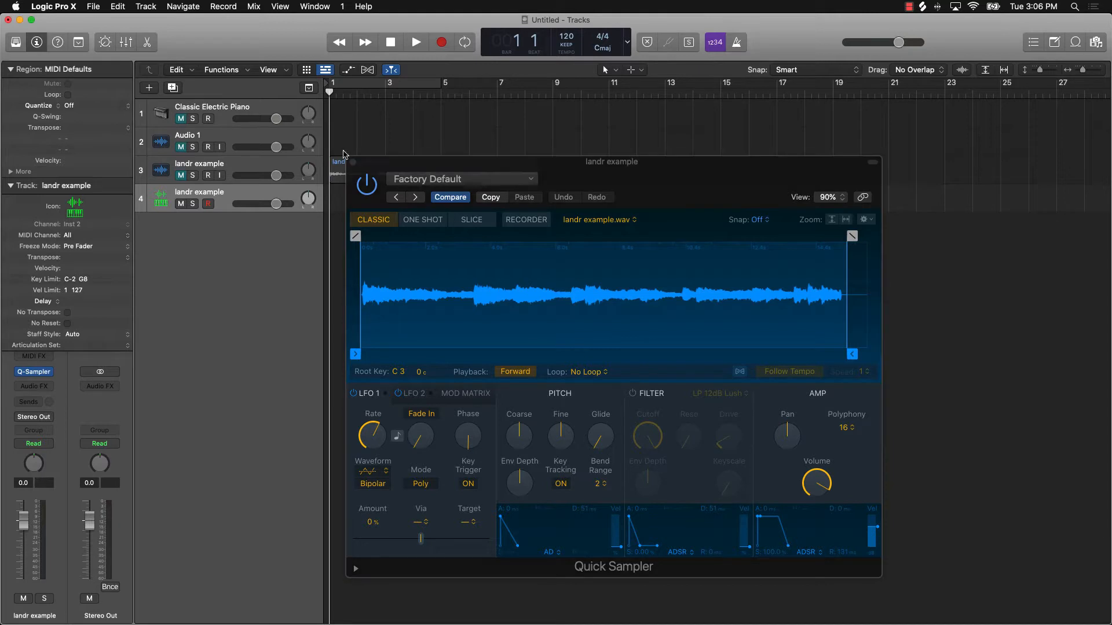
Step: Show the musical typing keyboard beside the Quick Sampler window and audition the sample with a C and an F note
{"action": "left_click_drag", "start_coordinate": [392, 165], "coordinate": [384, 218]}
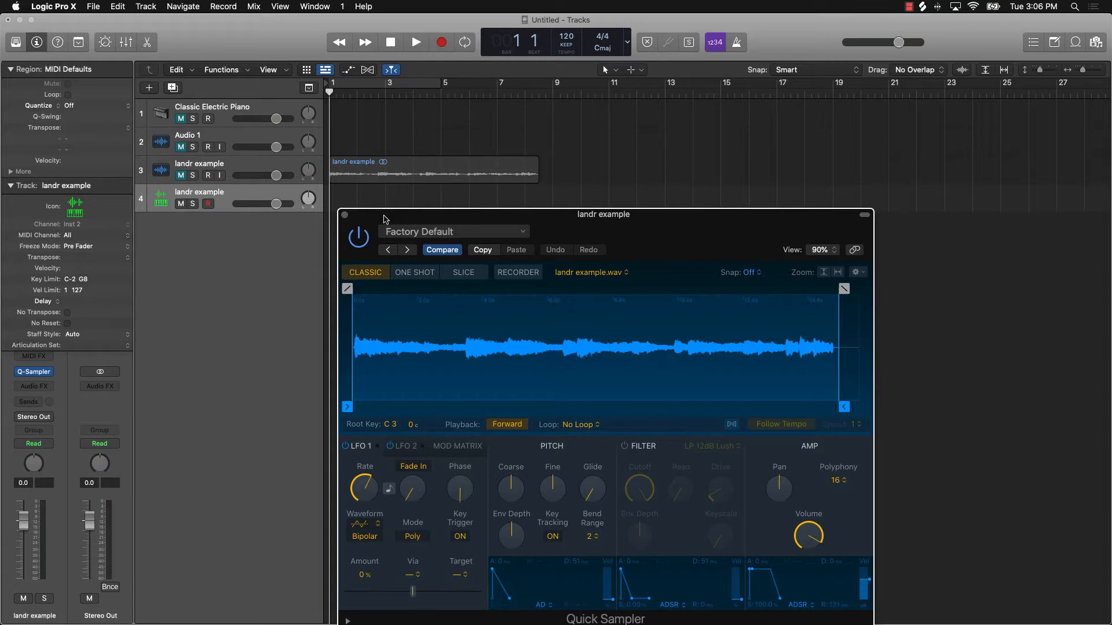
{"action": "key", "text": "super+k"}
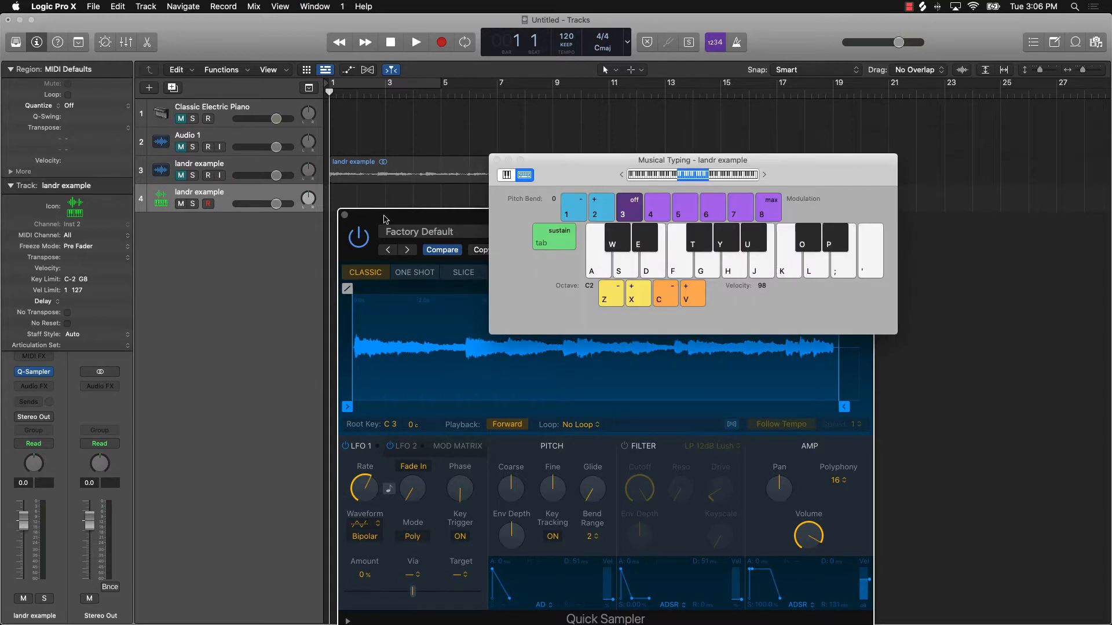
{"action": "left_click_drag", "start_coordinate": [384, 219], "coordinate": [60, 79]}
{"action": "left_click_drag", "start_coordinate": [568, 170], "coordinate": [655, 169]}
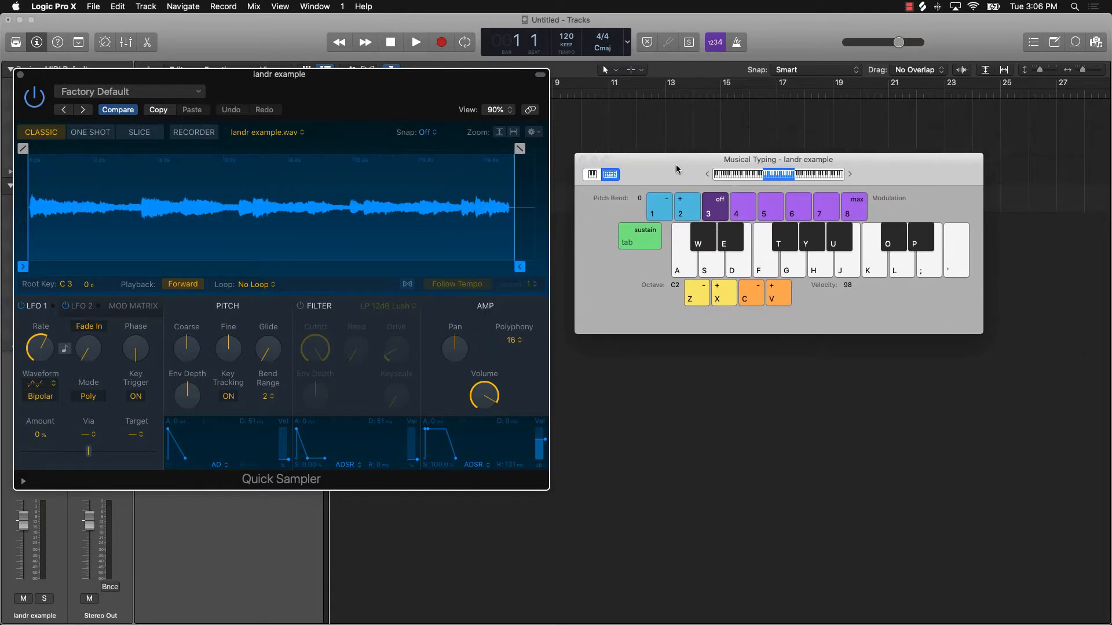
{"action": "key", "text": "a"}
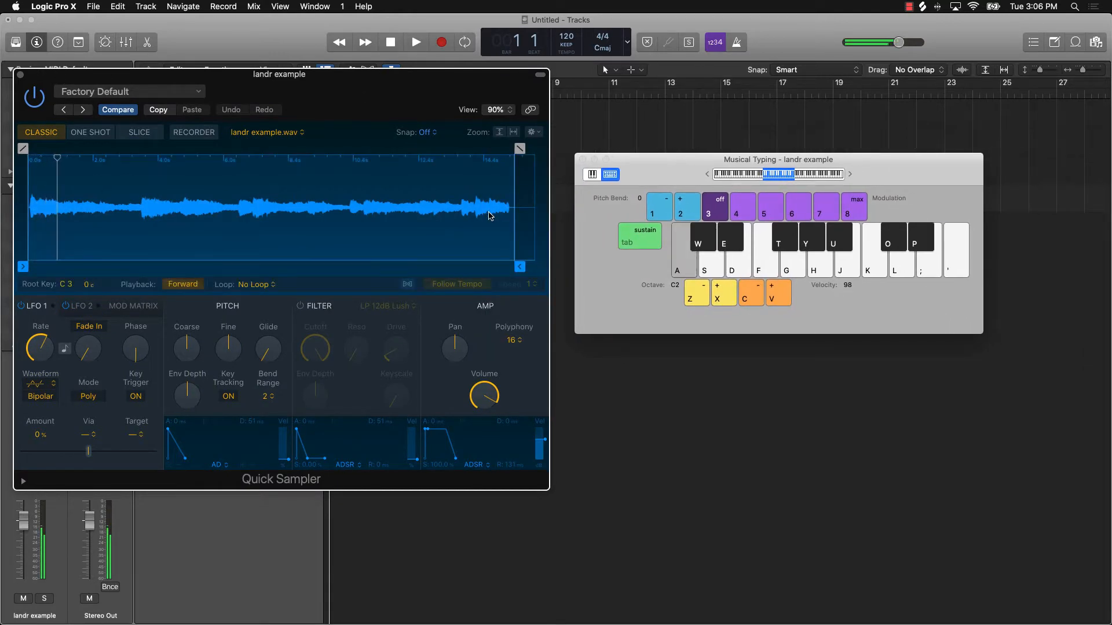
{"action": "key", "text": "f"}
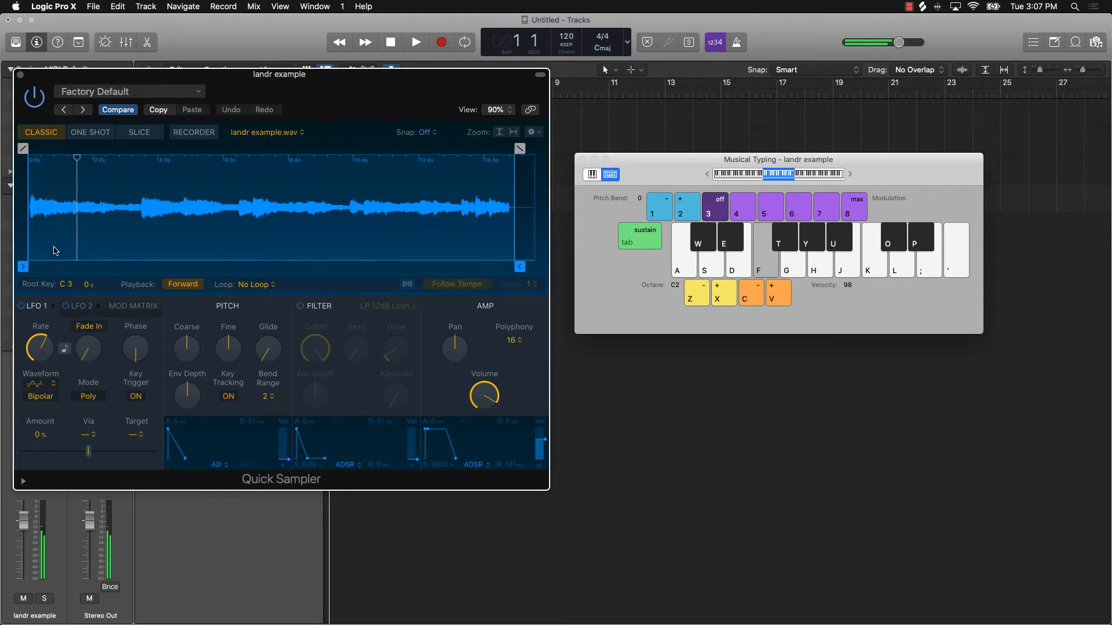
Step: Trim the sample in Quick Sampler to start at 0.049 s and end at 14.826 s
{"action": "scroll", "coordinate": [135, 242], "scroll_direction": "up", "scroll_amount": 1}
{"action": "scroll", "coordinate": [129, 236], "scroll_direction": "up", "scroll_amount": 2}
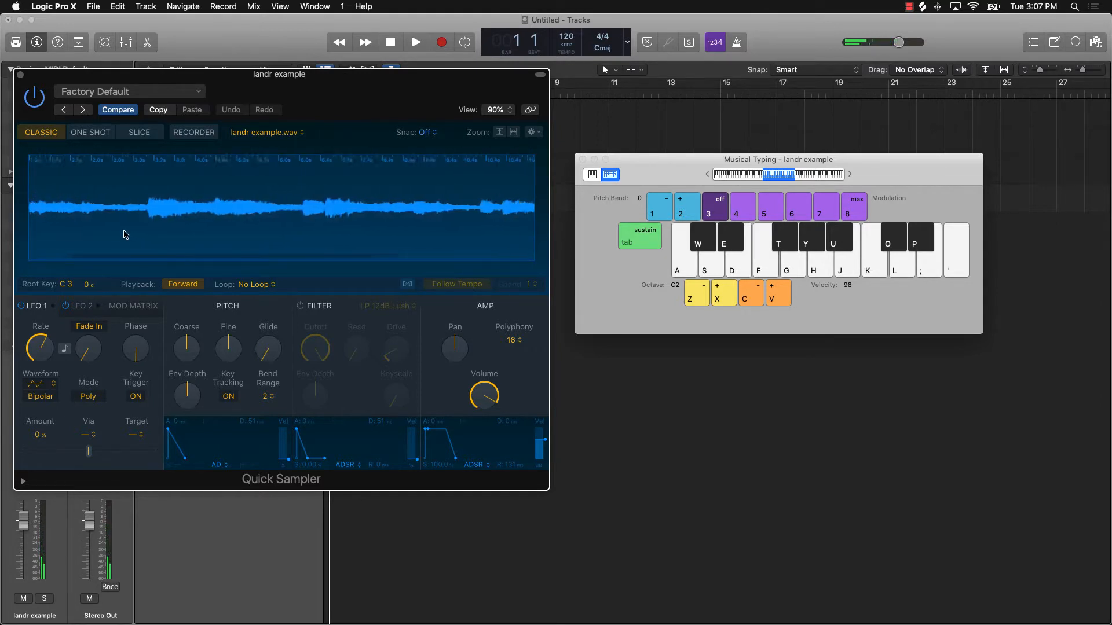
{"action": "scroll", "coordinate": [123, 232], "scroll_direction": "left", "scroll_amount": 2}
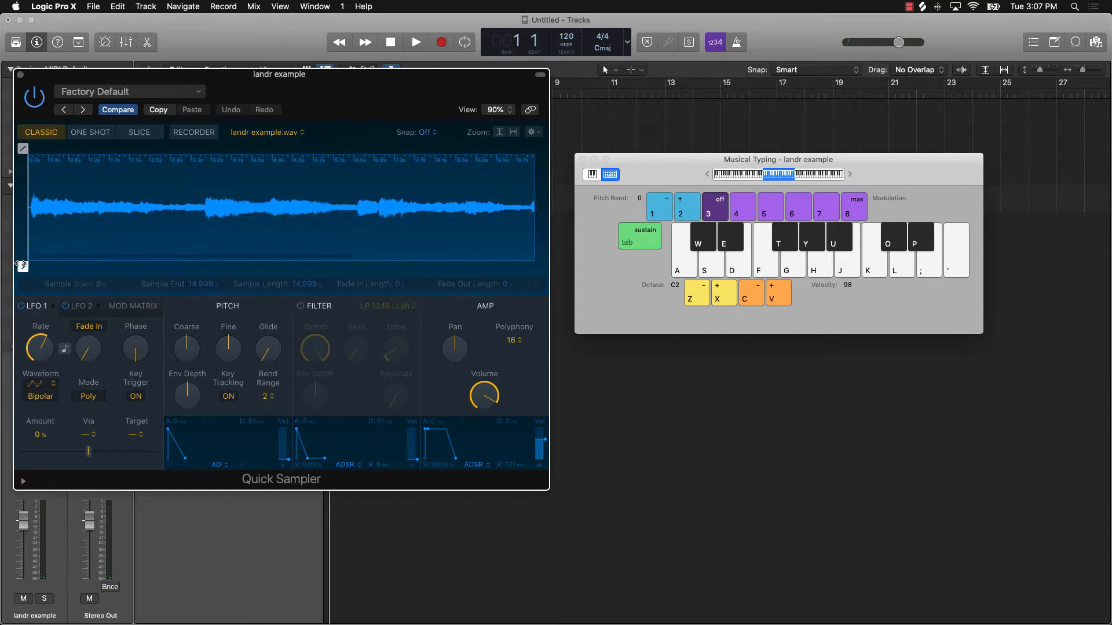
{"action": "left_click_drag", "start_coordinate": [25, 267], "coordinate": [31, 265]}
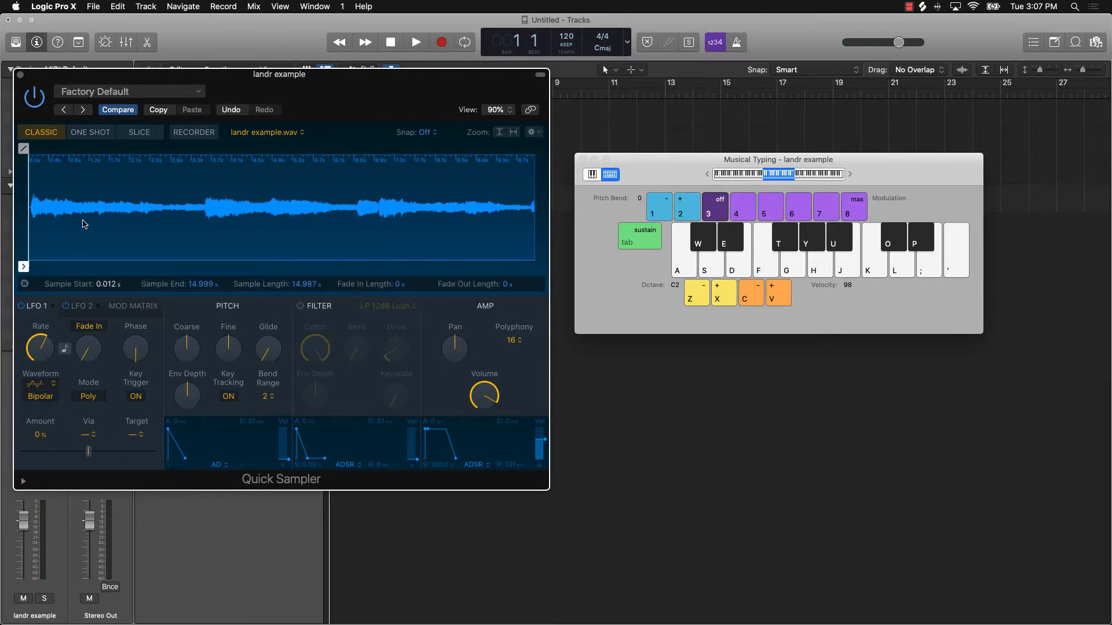
{"action": "scroll", "coordinate": [81, 223], "scroll_direction": "up", "scroll_amount": 3}
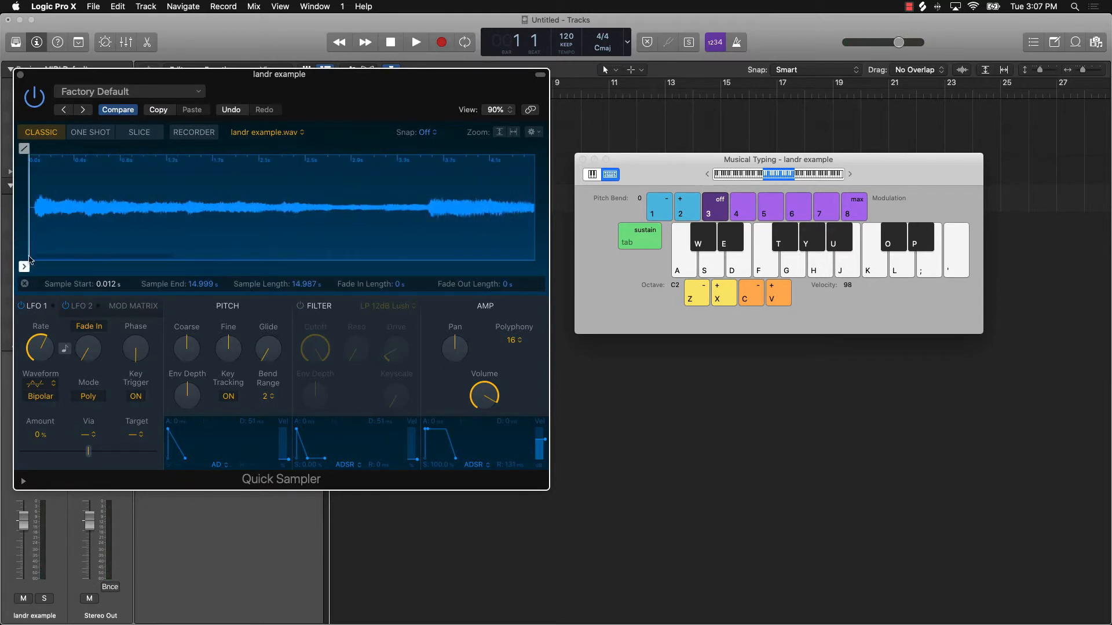
{"action": "left_click_drag", "start_coordinate": [23, 267], "coordinate": [33, 261]}
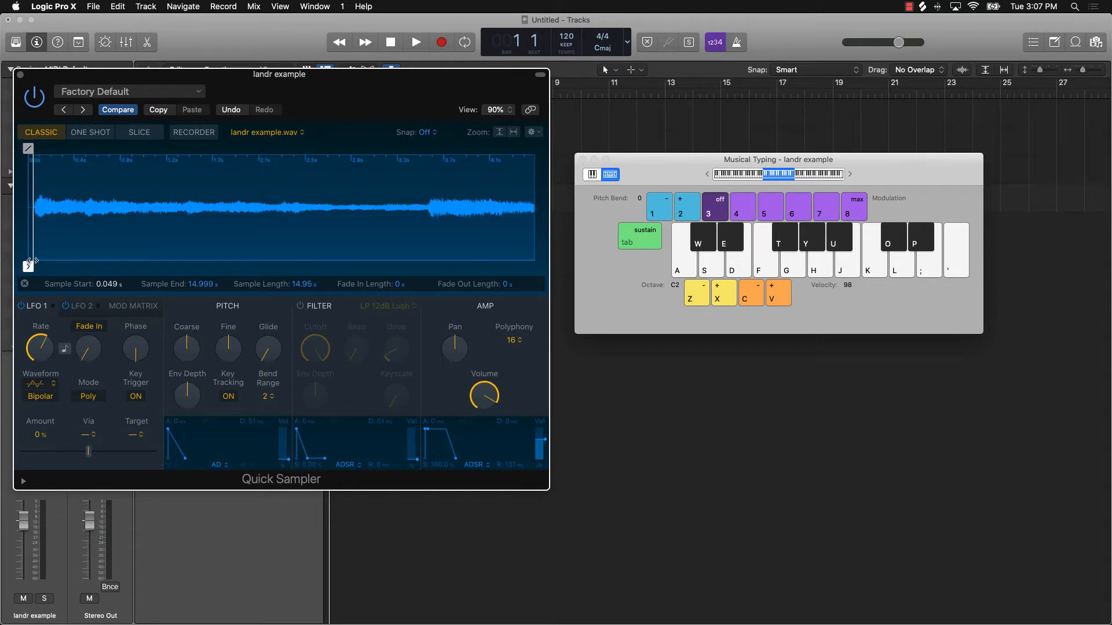
{"action": "scroll", "coordinate": [298, 218], "scroll_direction": "right", "scroll_amount": 10}
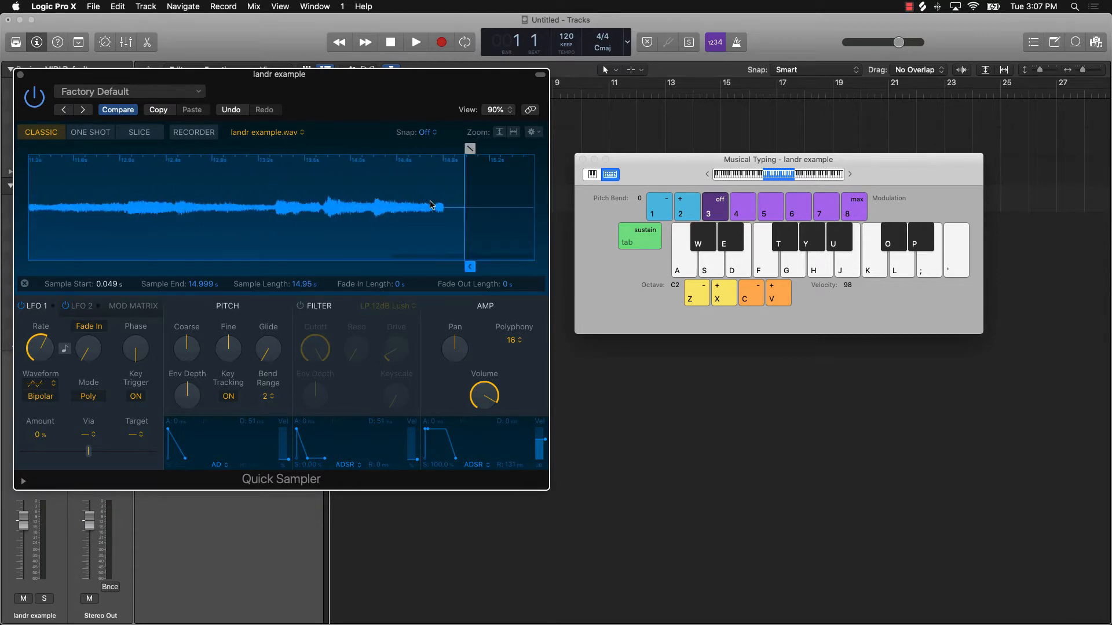
{"action": "left_click_drag", "start_coordinate": [469, 267], "coordinate": [450, 266]}
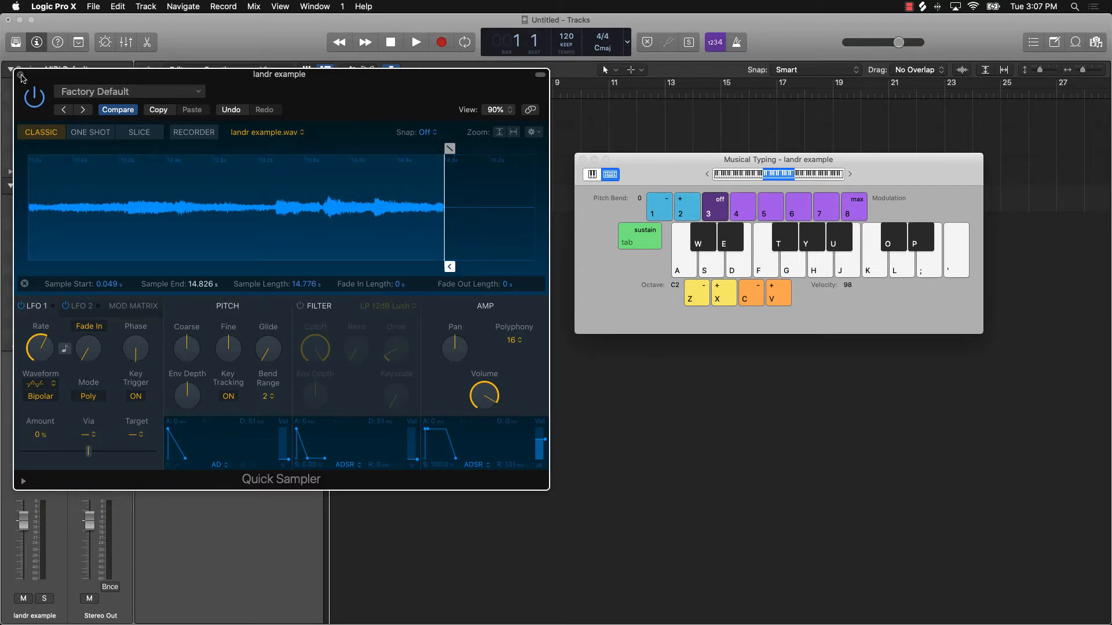
Step: Raise the musical typing octave to C3, turn on Follow Tempo for the sample while auditioning it, and close both windows
{"action": "key", "text": "a"}
{"action": "key", "text": "a"}
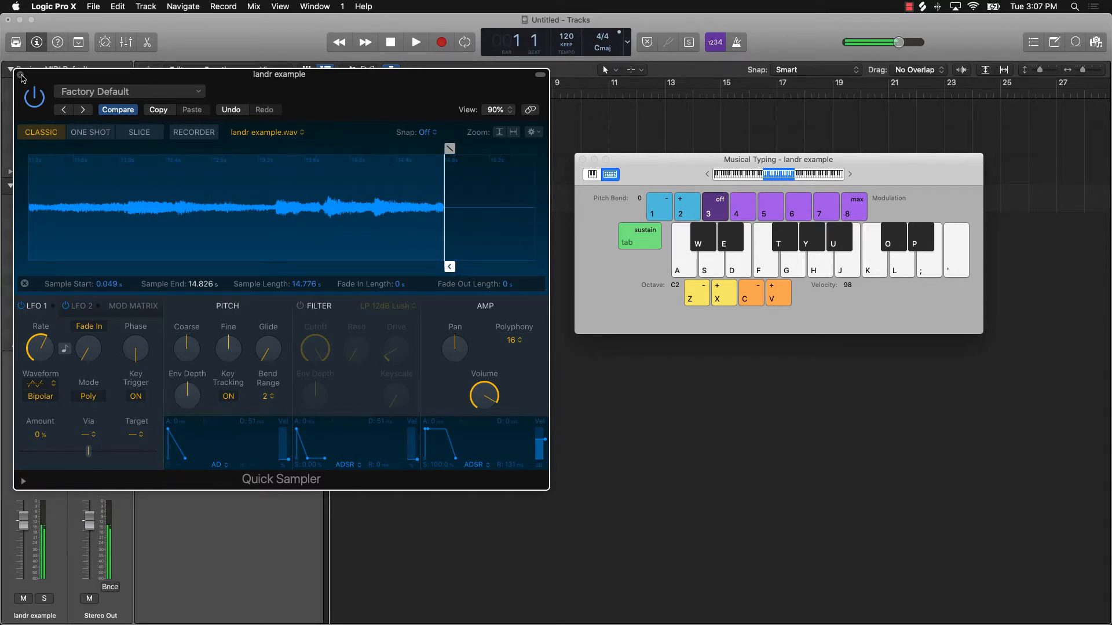
{"action": "key", "text": "x"}
{"action": "key", "text": "a"}
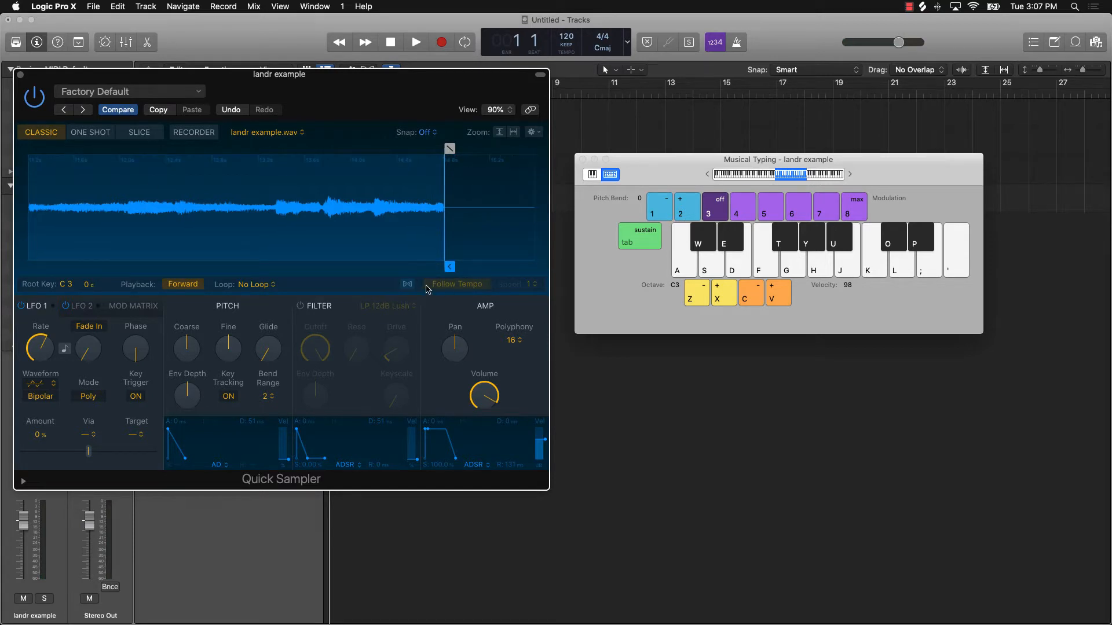
{"action": "left_click", "coordinate": [443, 285]}
{"action": "key", "text": "a"}
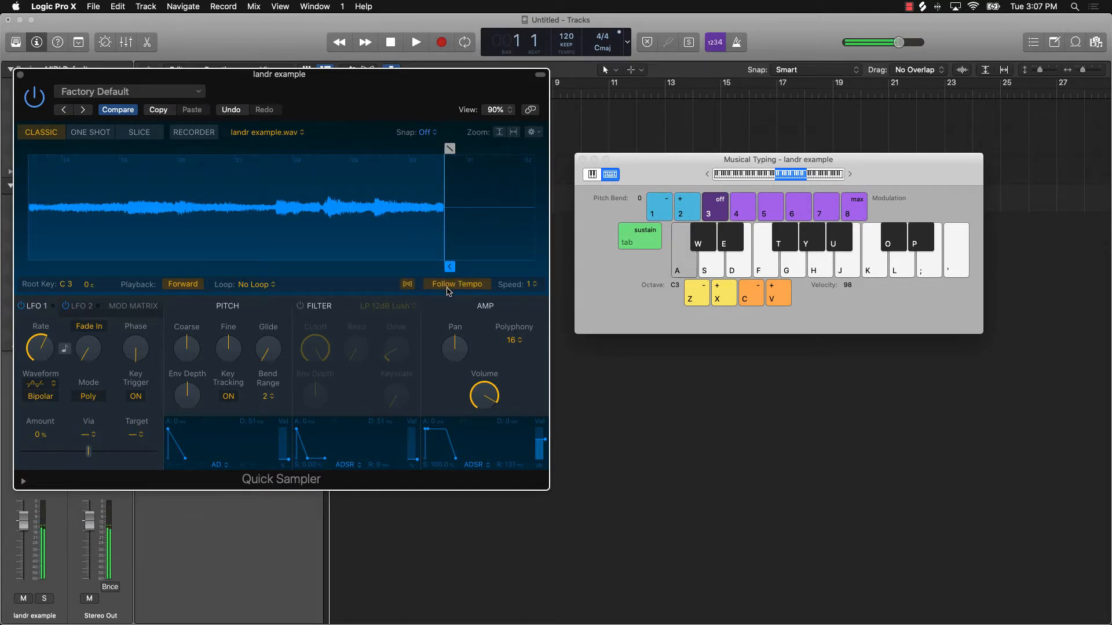
{"action": "left_click", "coordinate": [20, 75]}
{"action": "left_click", "coordinate": [582, 160]}
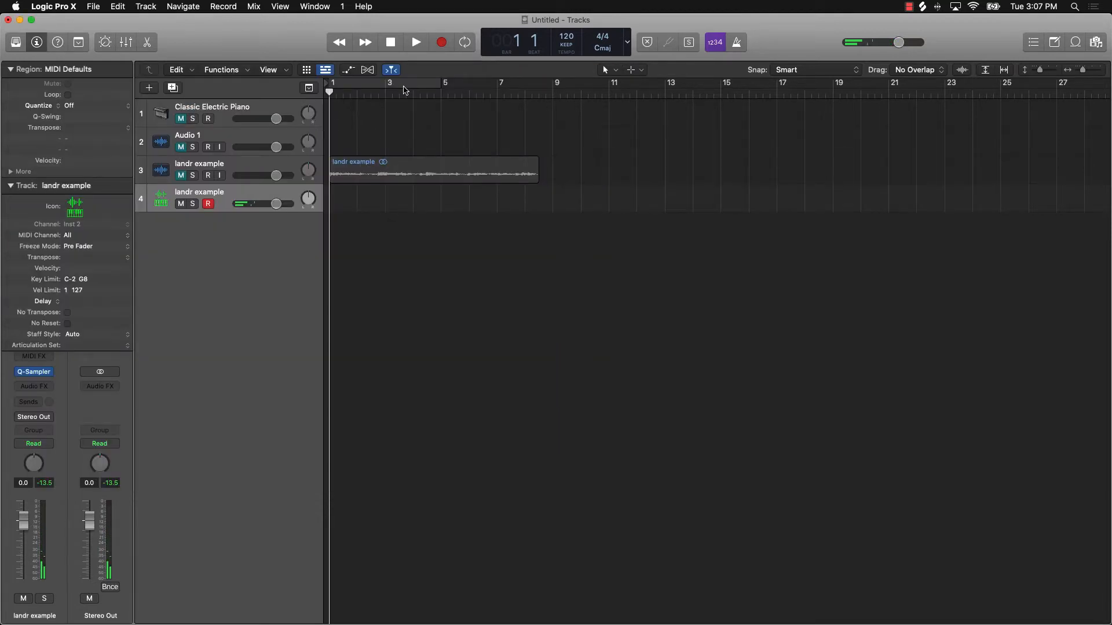
Step: Set the cycle range from bar 1 to bar 9 and record a held C3 note on the Quick Sampler track
{"action": "left_click", "coordinate": [435, 84]}
{"action": "left_click_drag", "start_coordinate": [440, 85], "coordinate": [551, 104]}
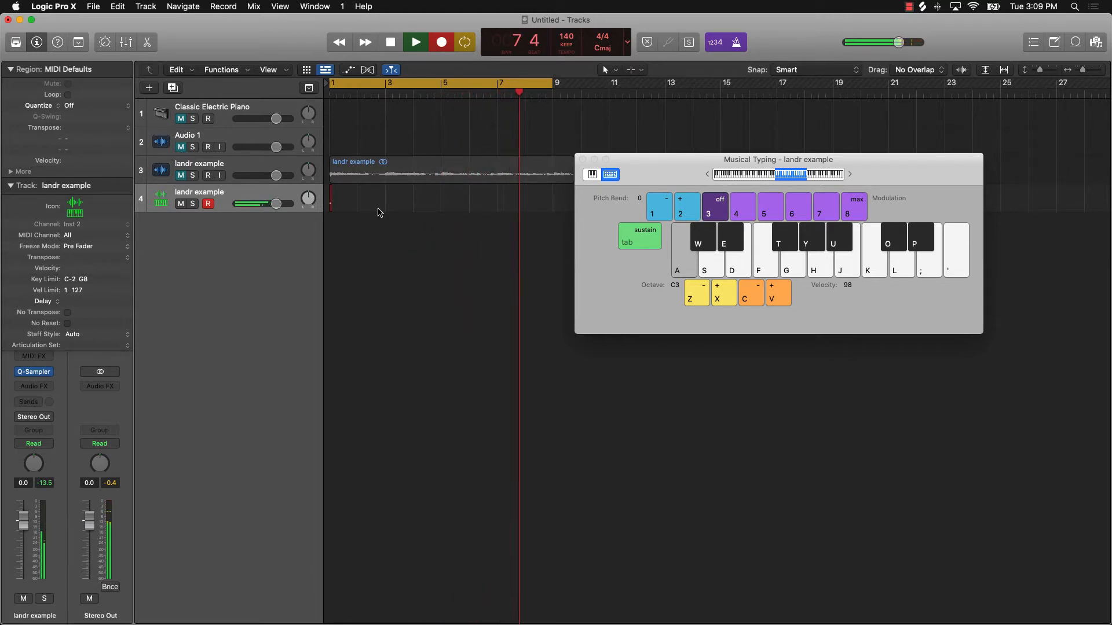
{"action": "key", "text": "space"}
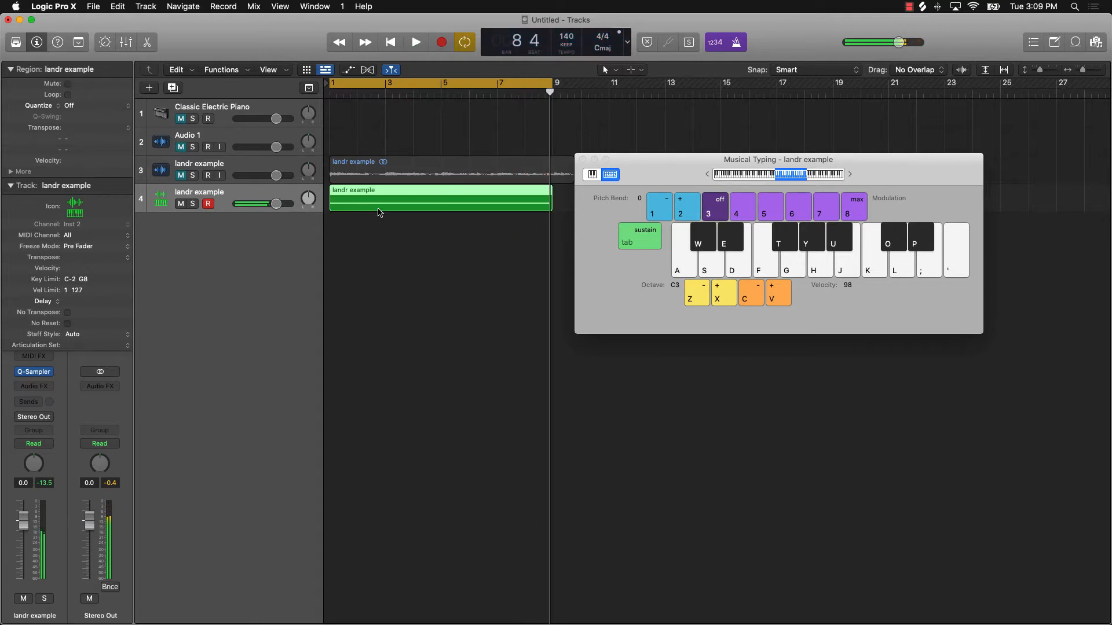
Step: Close the musical typing keyboard and open the recorded landr example region in the Piano Roll
{"action": "left_click", "coordinate": [447, 216]}
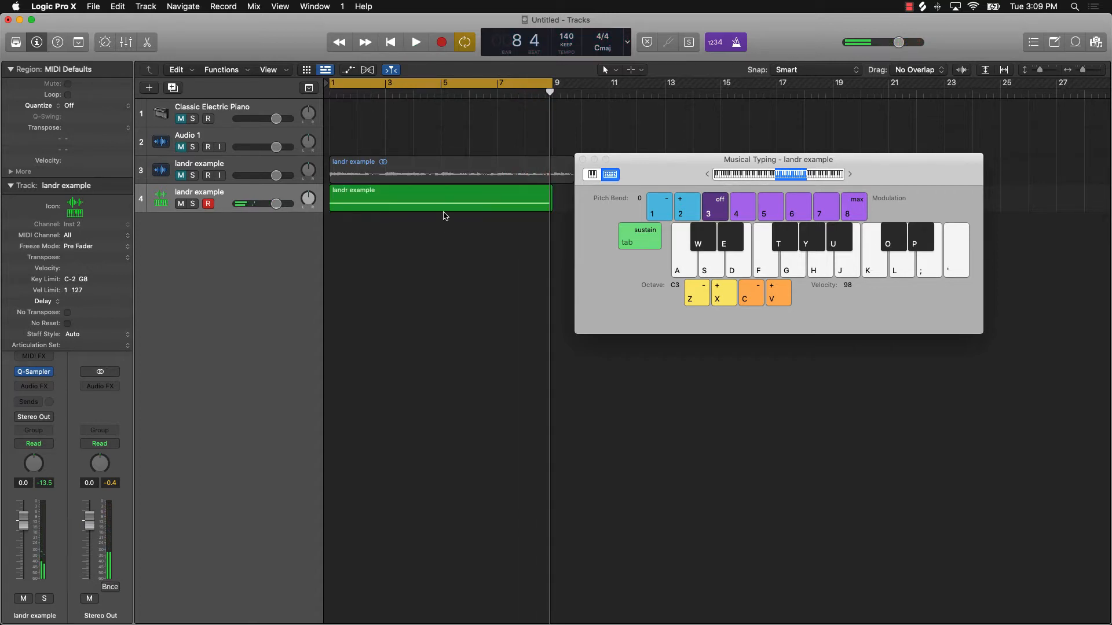
{"action": "left_click", "coordinate": [443, 203]}
{"action": "key", "text": "p"}
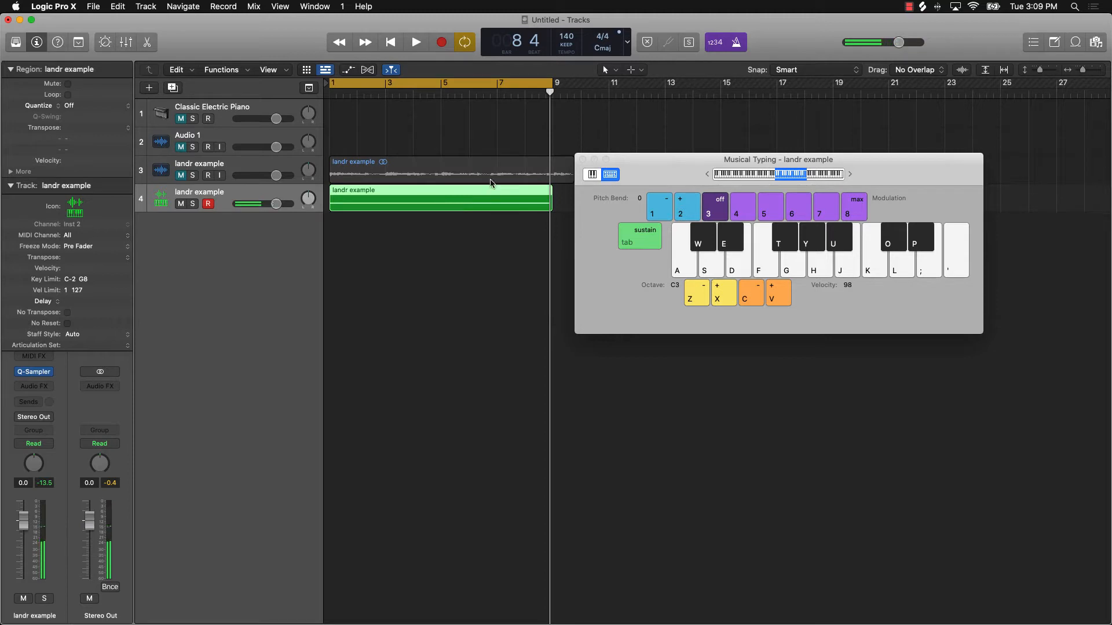
{"action": "left_click", "coordinate": [582, 159]}
{"action": "key", "text": "e"}
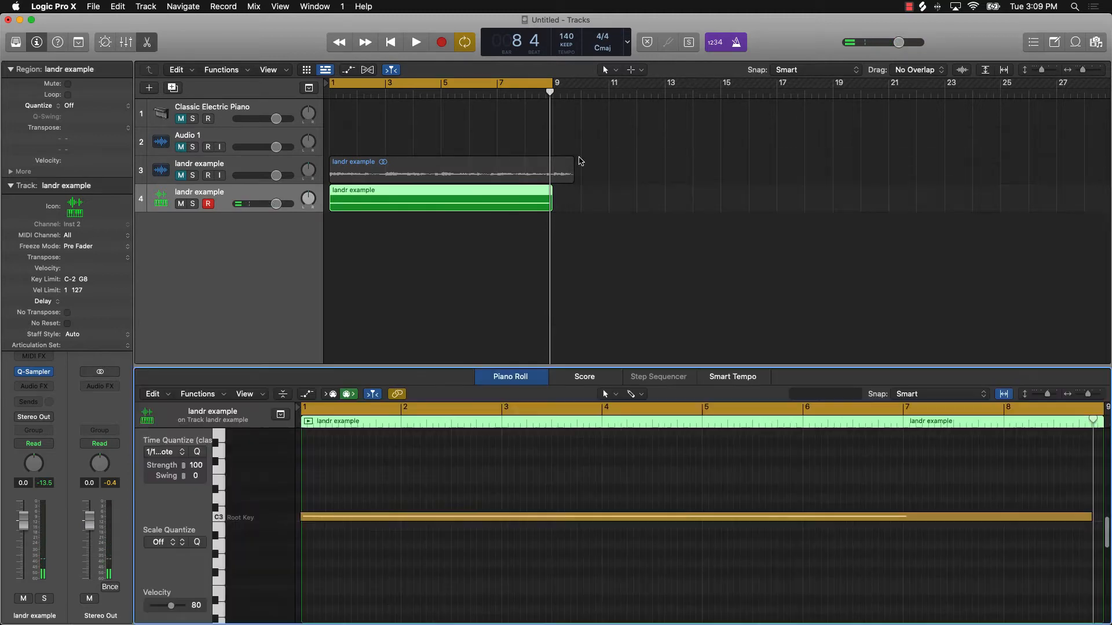
{"action": "left_click", "coordinate": [147, 46]}
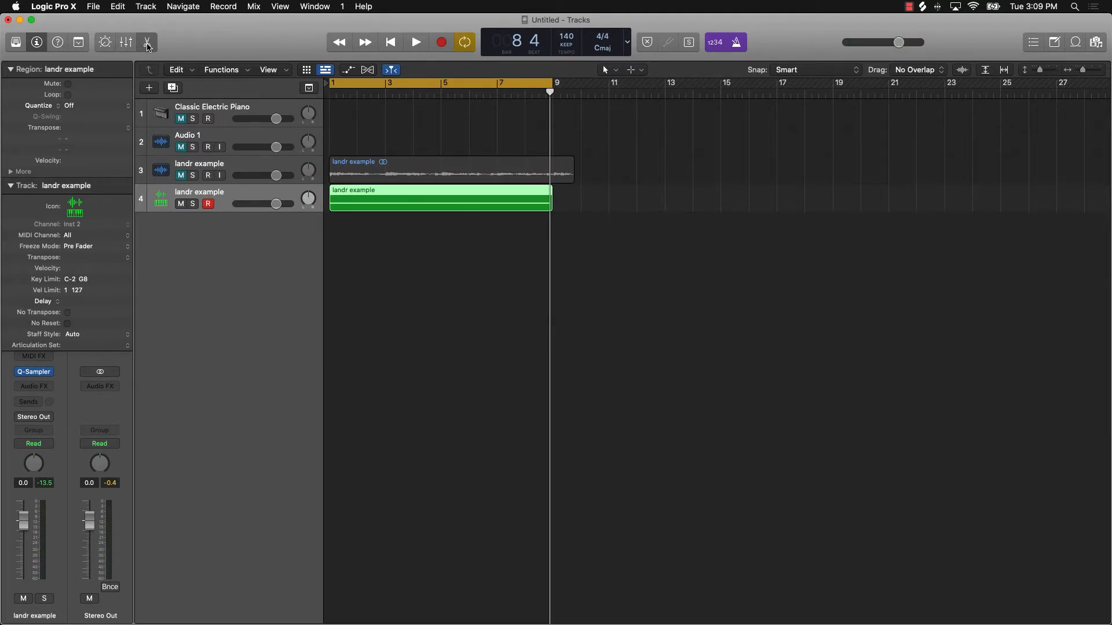
{"action": "left_click", "coordinate": [147, 46]}
Step: Raise the held C3 note's velocity to 127 and play back the result
{"action": "key", "text": "super+a"}
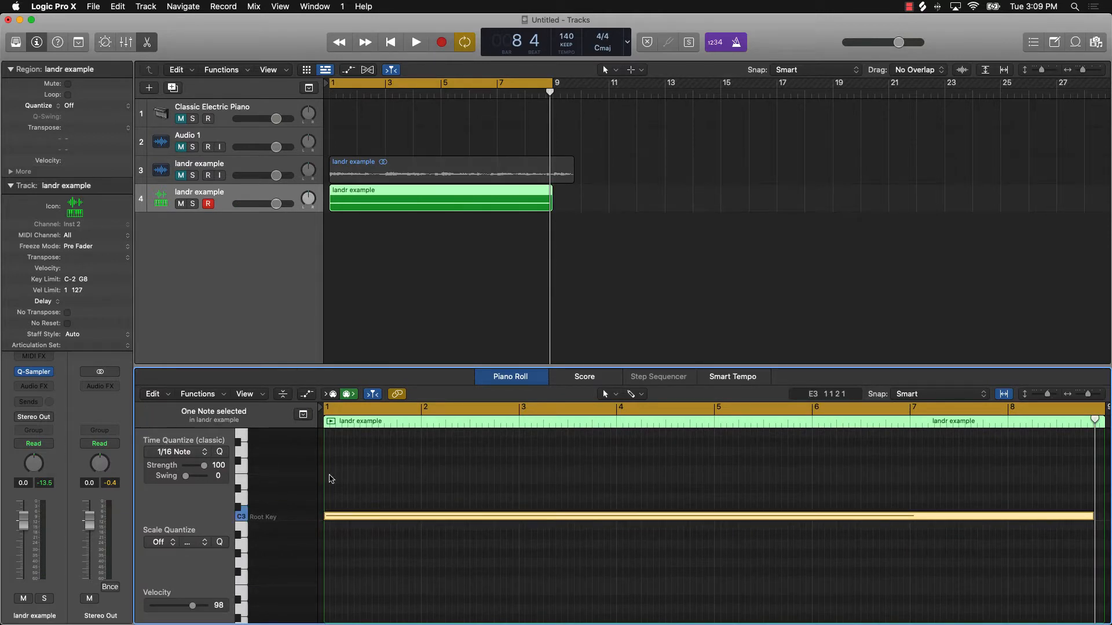
{"action": "key", "text": "a"}
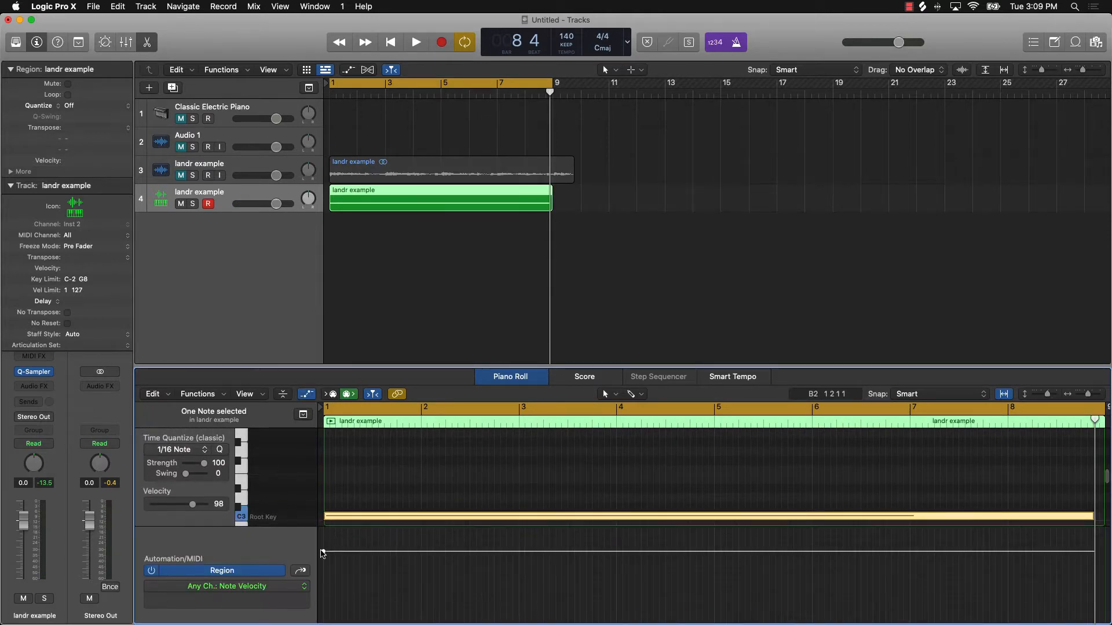
{"action": "left_click_drag", "start_coordinate": [325, 555], "coordinate": [348, 469]}
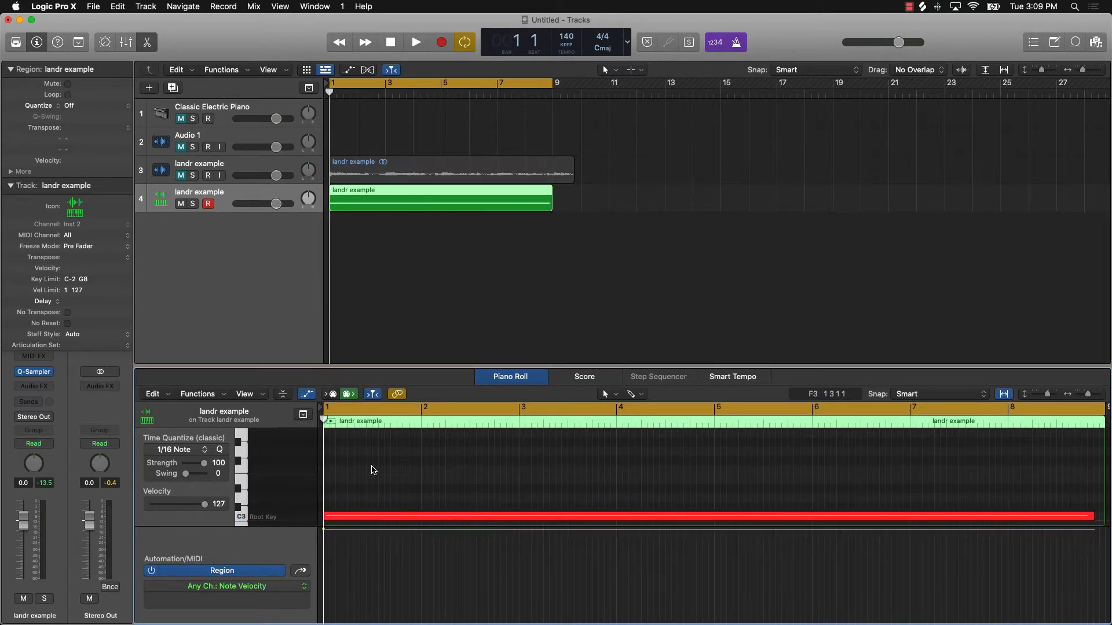
{"action": "key", "text": "space"}
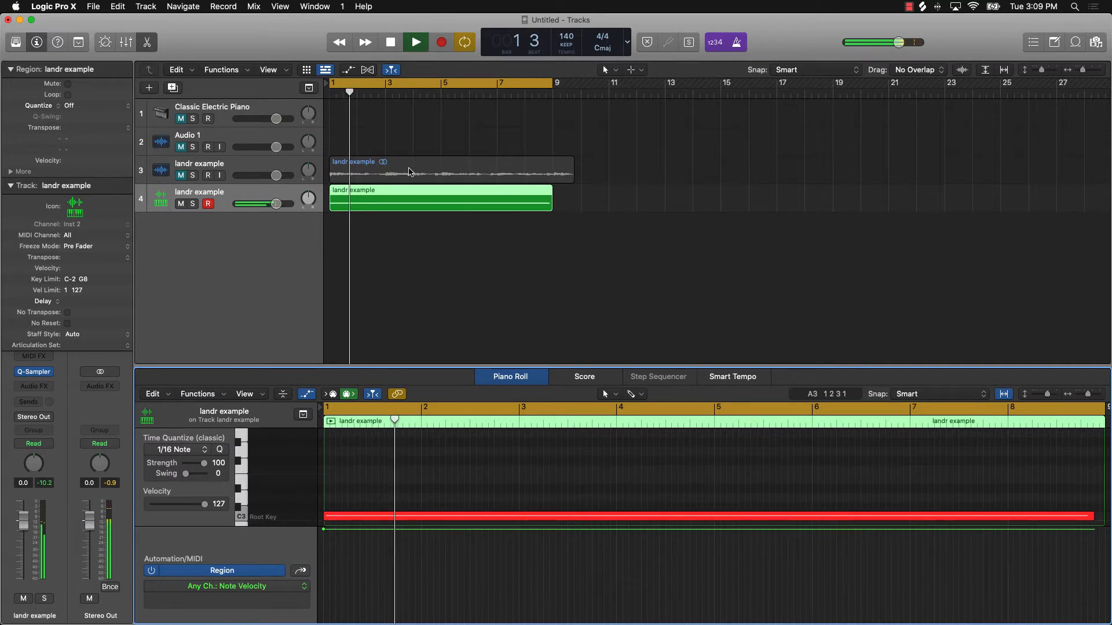
{"action": "key", "text": "space"}
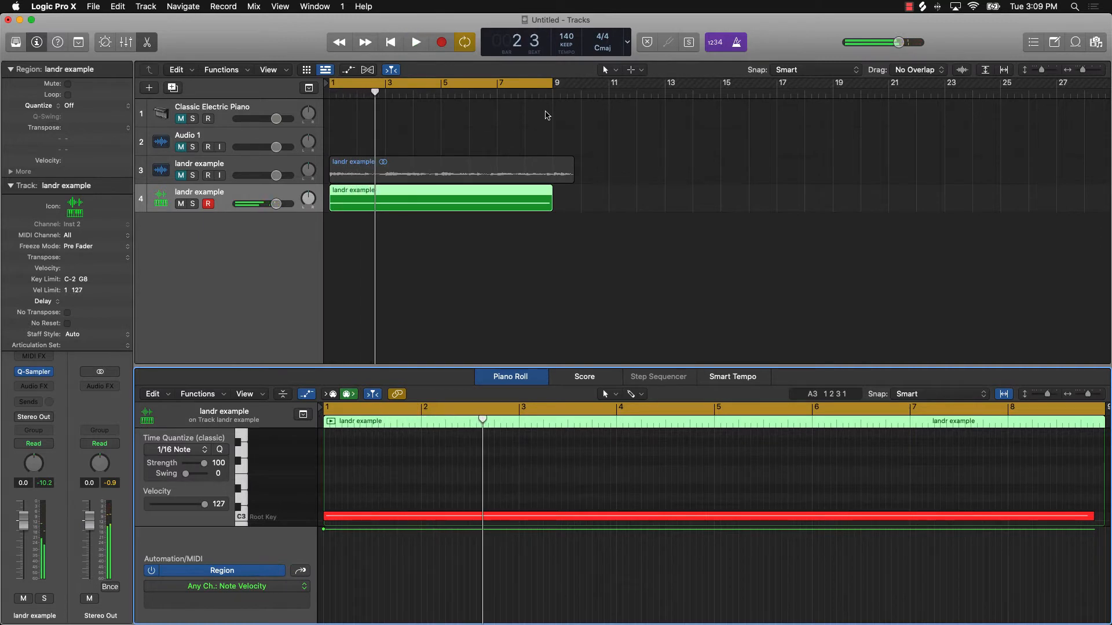
Step: Delete the three muted tracks above the Quick Sampler track, play the region briefly, and turn off the metronome click
{"action": "left_click", "coordinate": [541, 116]}
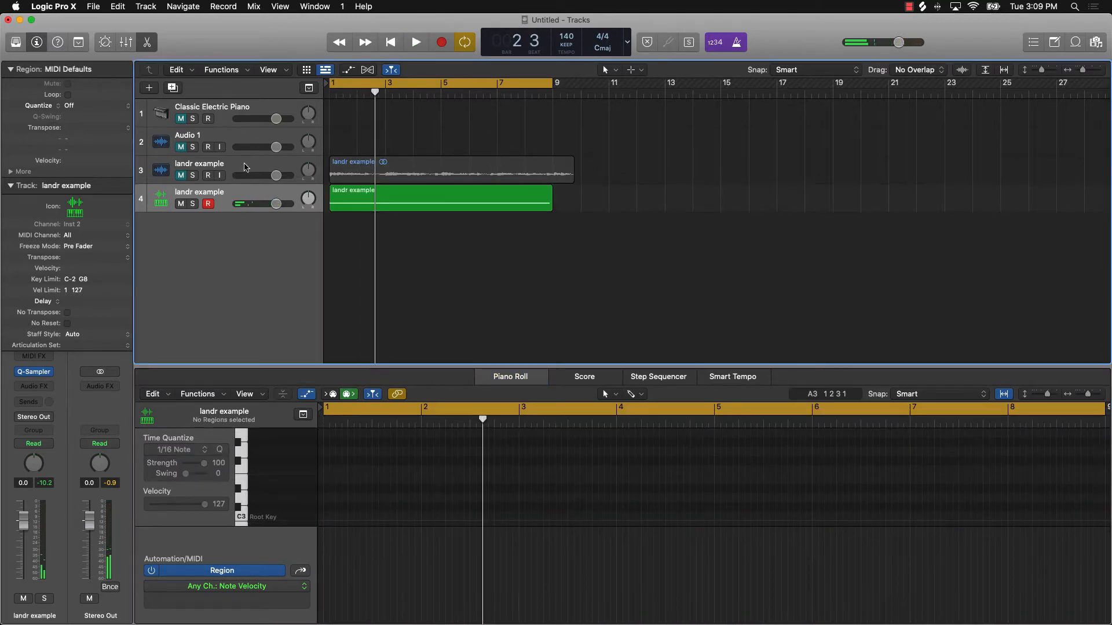
{"action": "left_click", "coordinate": [243, 166]}
{"action": "key", "text": "Delete"}
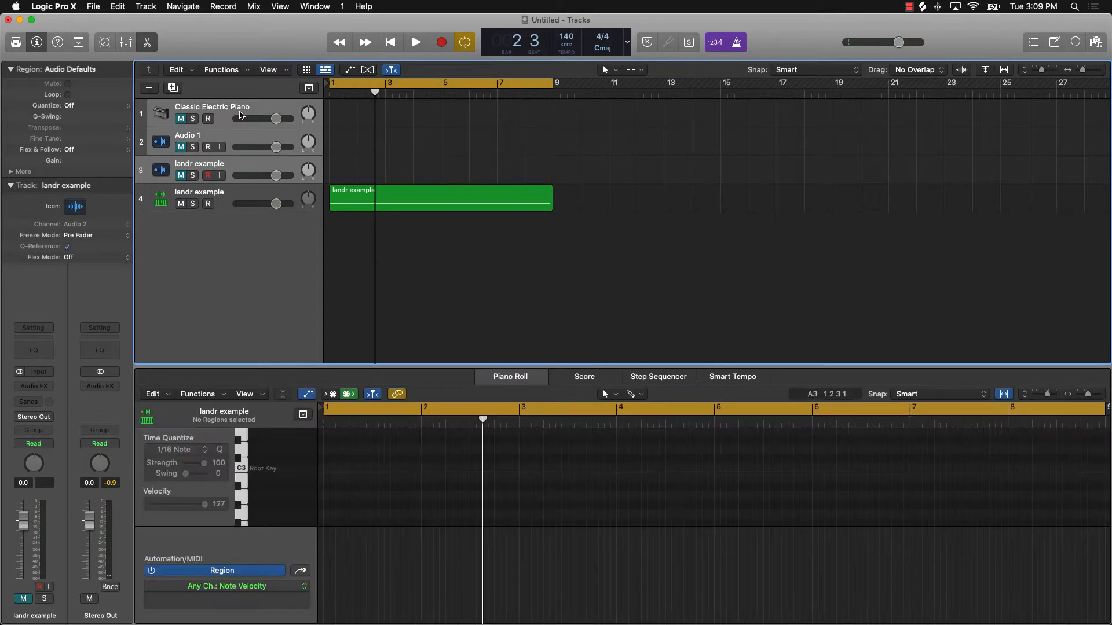
{"action": "key", "text": "Delete"}
{"action": "key", "text": "space"}
{"action": "key", "text": "space"}
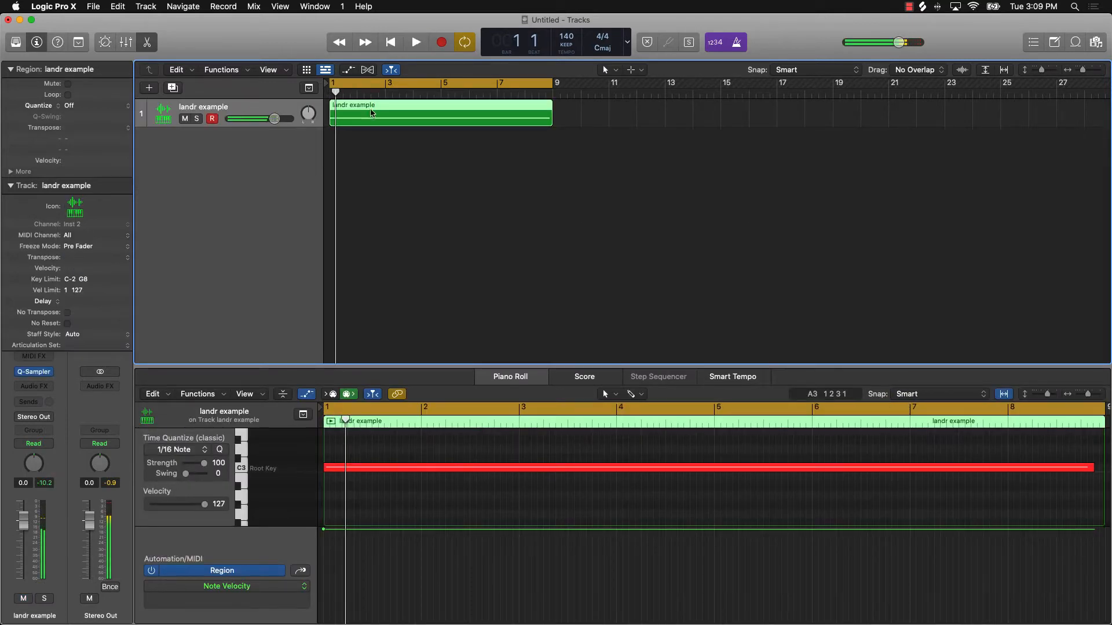
{"action": "left_click", "coordinate": [739, 43]}
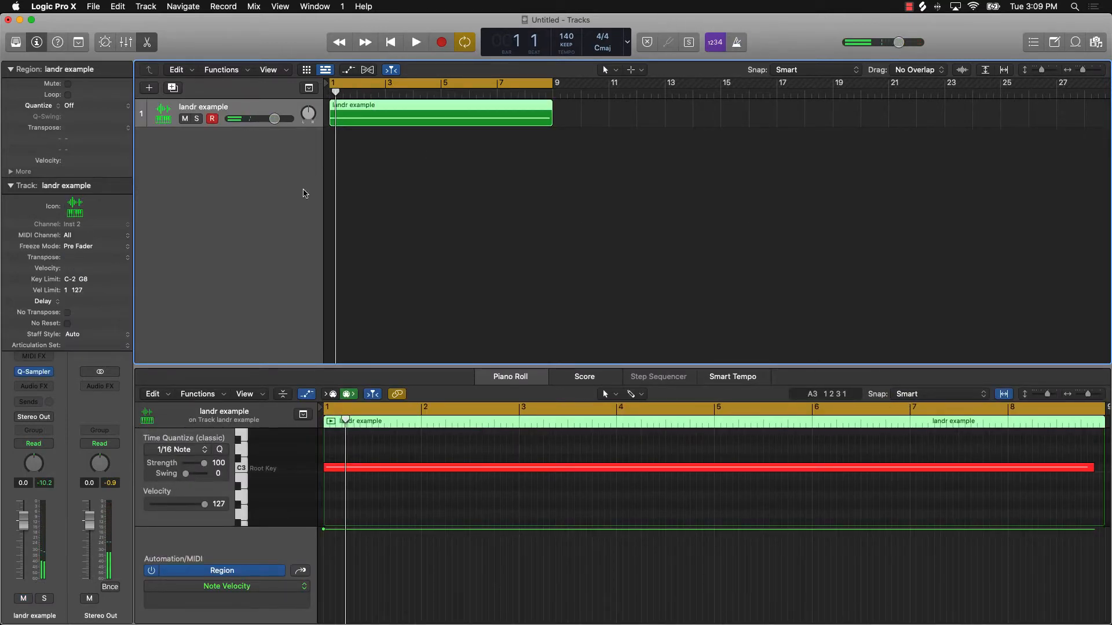
Step: Create one software instrument track using the stereo Sampler (Multi-Sample) instrument
{"action": "left_click", "coordinate": [148, 88]}
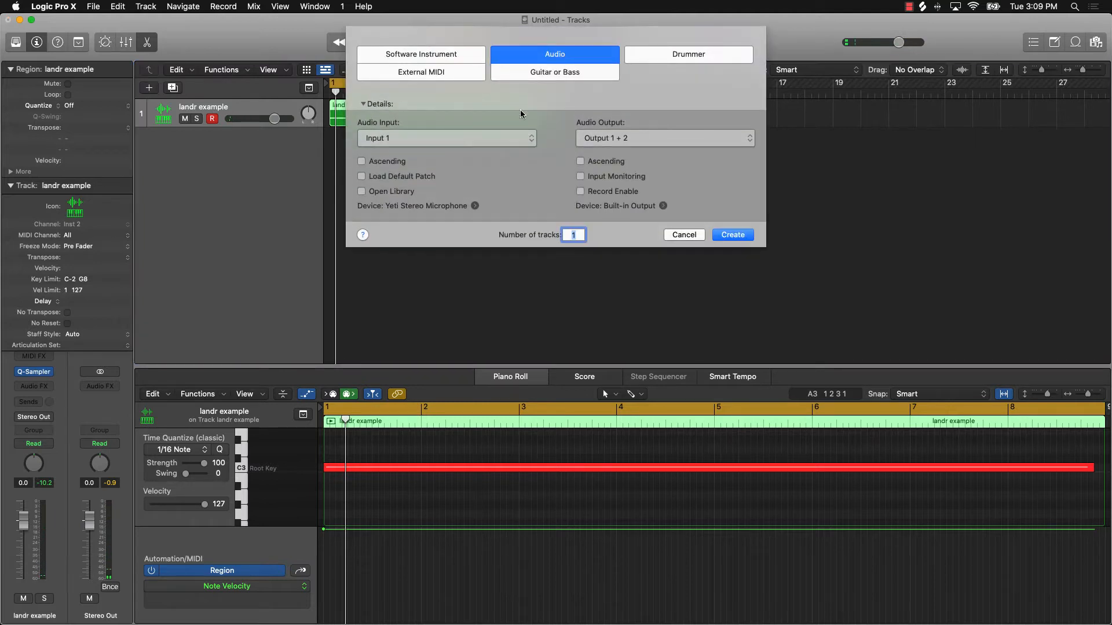
{"action": "left_click", "coordinate": [440, 57]}
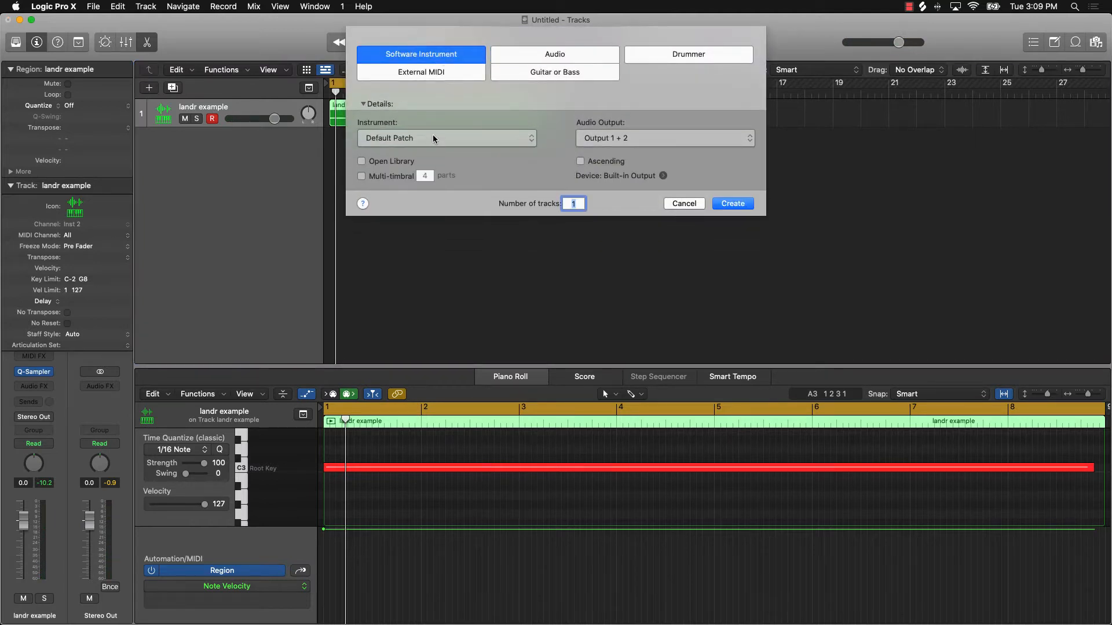
{"action": "left_click", "coordinate": [434, 139]}
{"action": "mouse_move", "coordinate": [443, 290]}
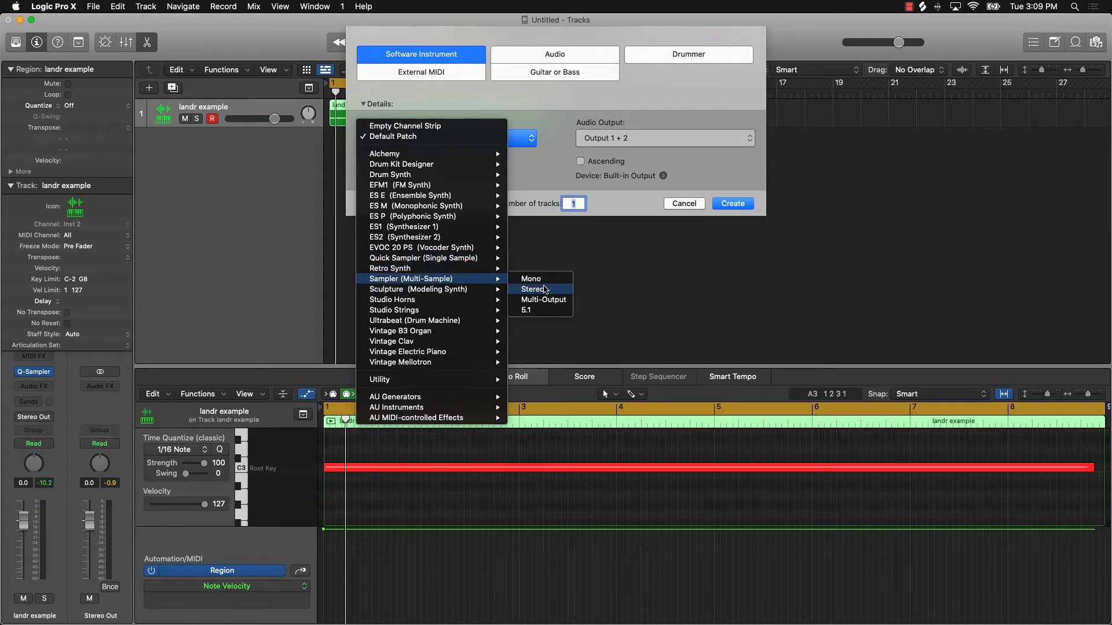
{"action": "left_click", "coordinate": [550, 290]}
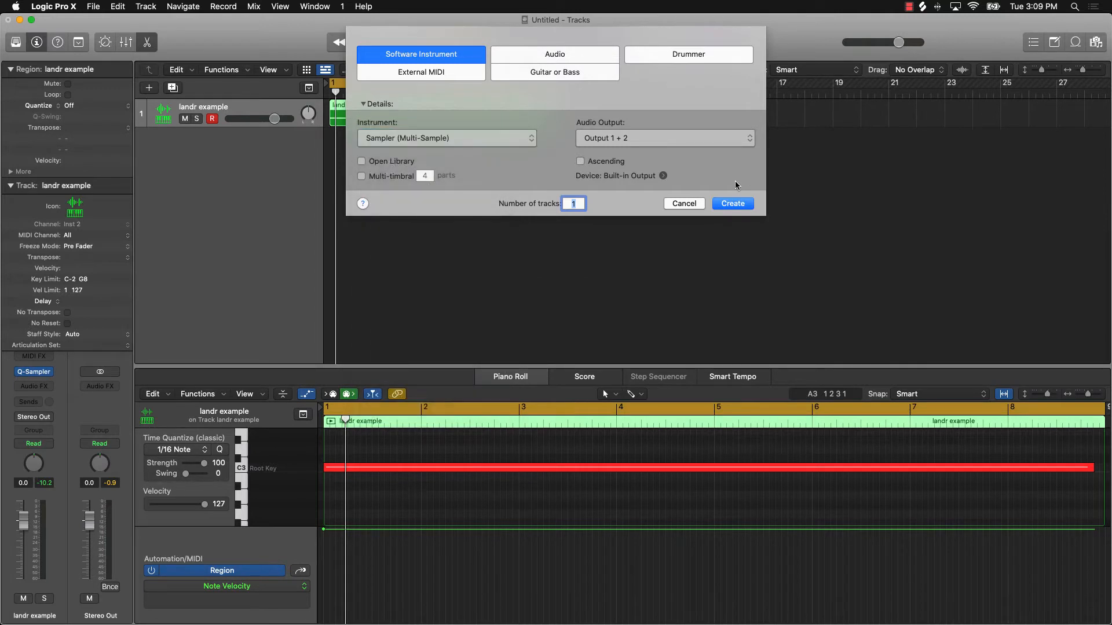
{"action": "left_click", "coordinate": [732, 202]}
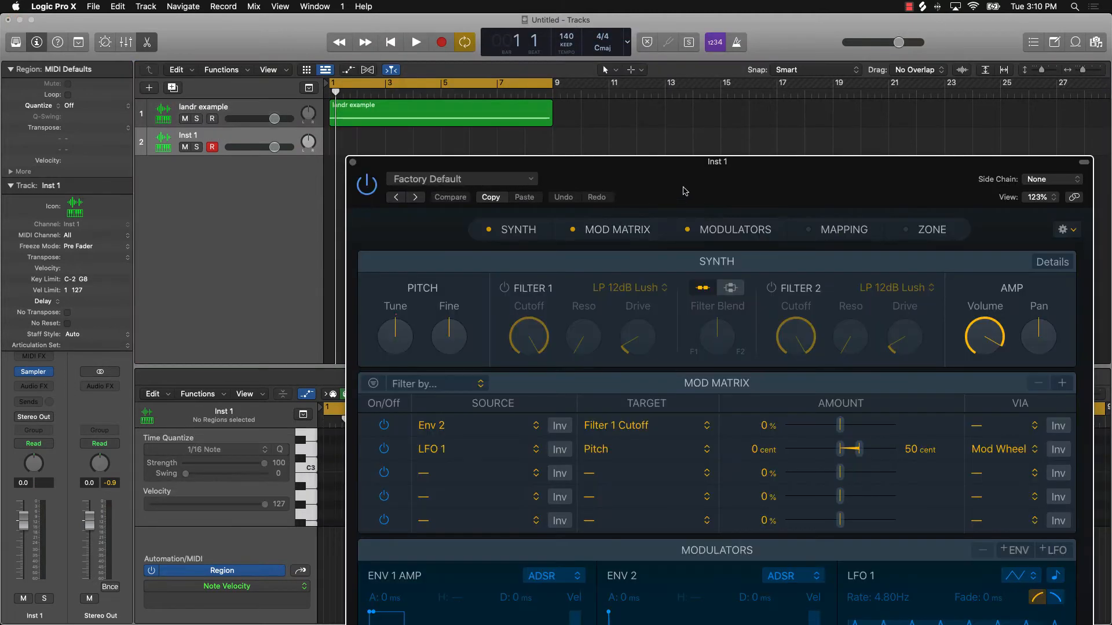
Step: Reposition the Sampler window and load the Bricks Kit 01 preset
{"action": "left_click_drag", "start_coordinate": [685, 190], "coordinate": [669, 136]}
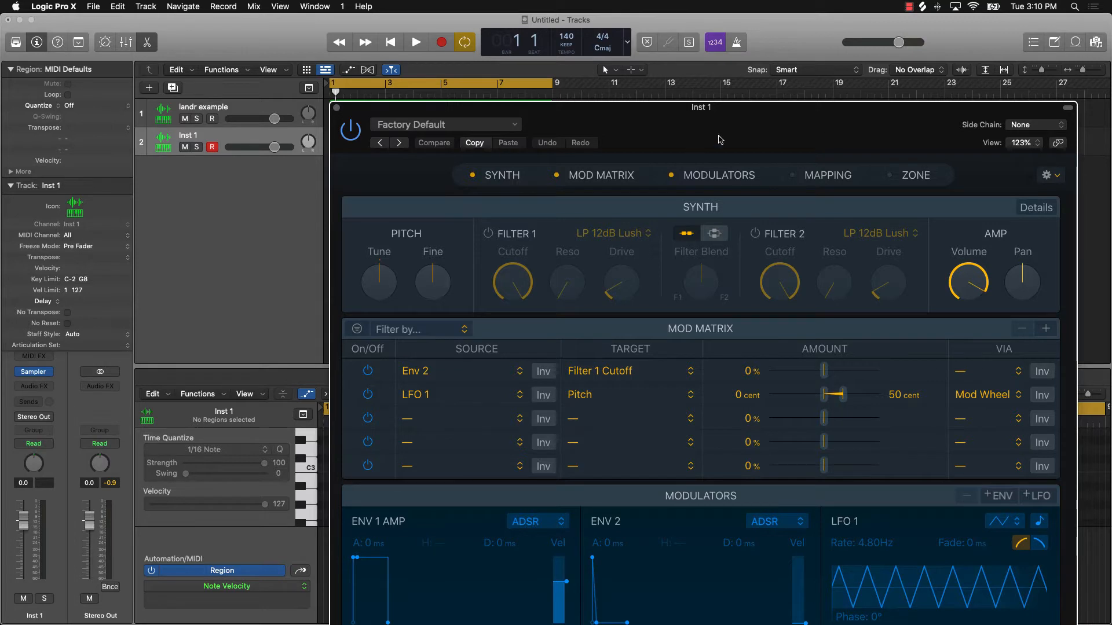
{"action": "left_click_drag", "start_coordinate": [762, 127], "coordinate": [575, 58]}
{"action": "left_click", "coordinate": [264, 54]}
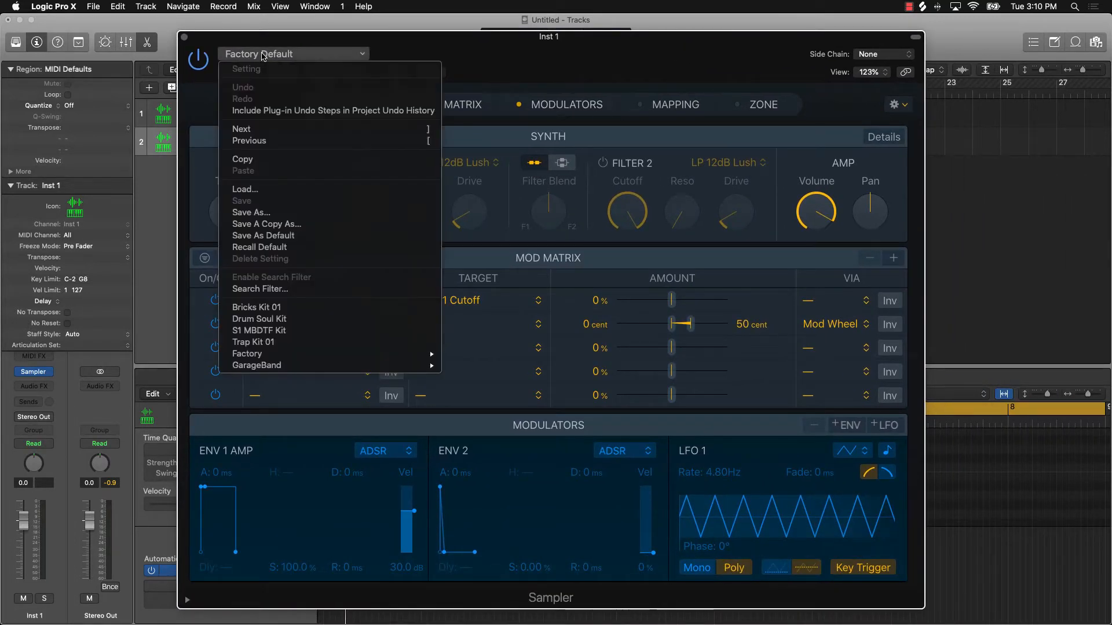
{"action": "left_click", "coordinate": [310, 312]}
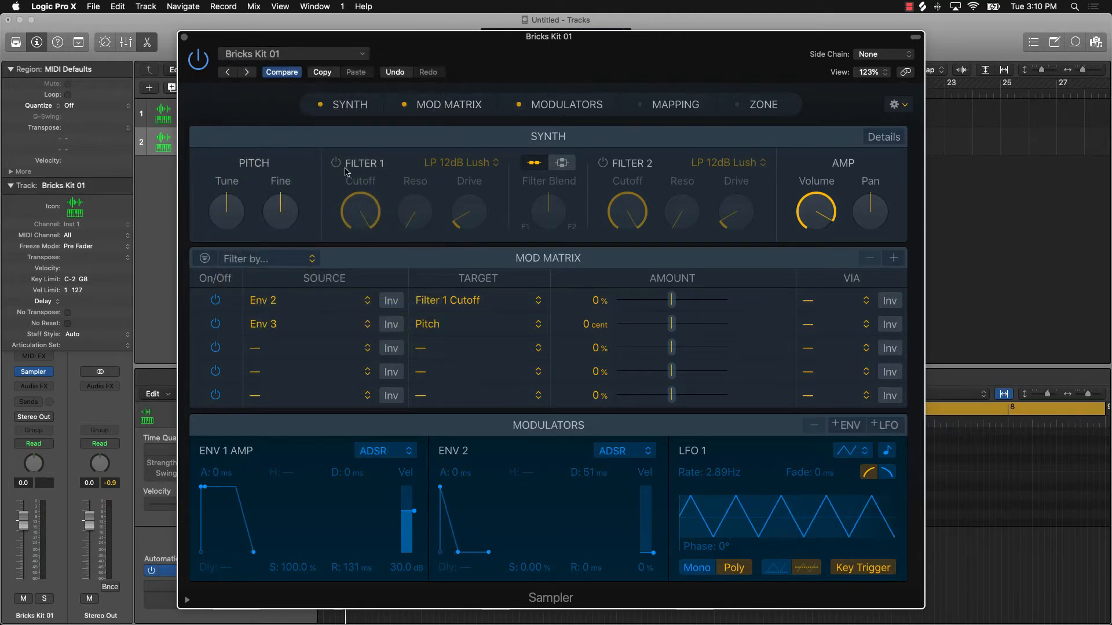
Step: Examine the kit's Zone and Mapping sections, audition the samples mapped across its keys, and close the Sampler window
{"action": "left_click", "coordinate": [759, 107]}
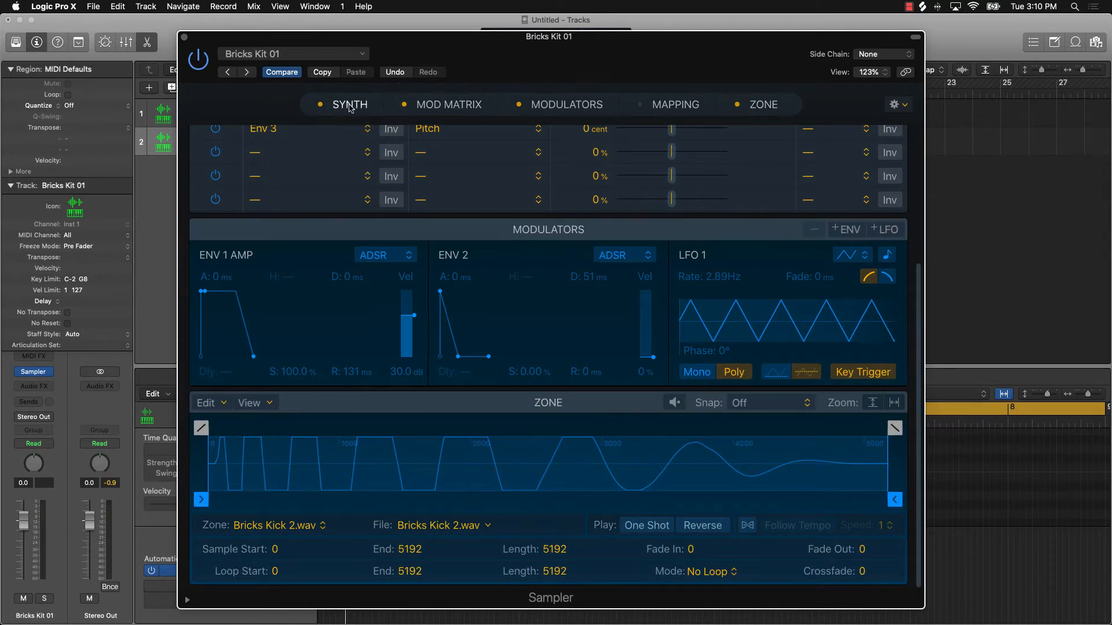
{"action": "left_click", "coordinate": [672, 105]}
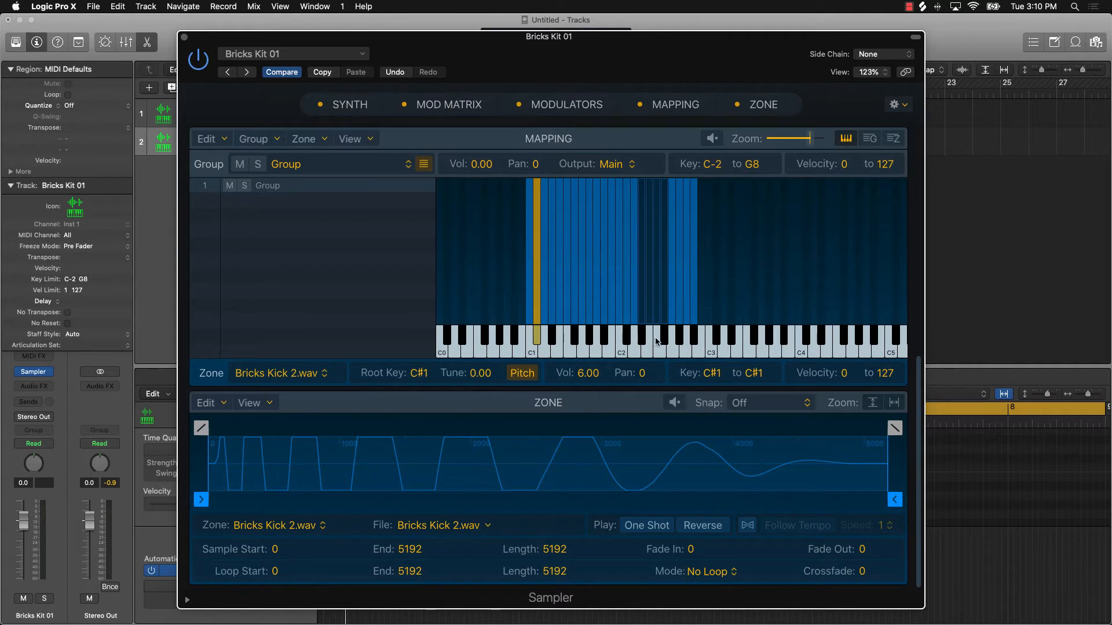
{"action": "left_click", "coordinate": [650, 286]}
{"action": "left_click", "coordinate": [642, 286]}
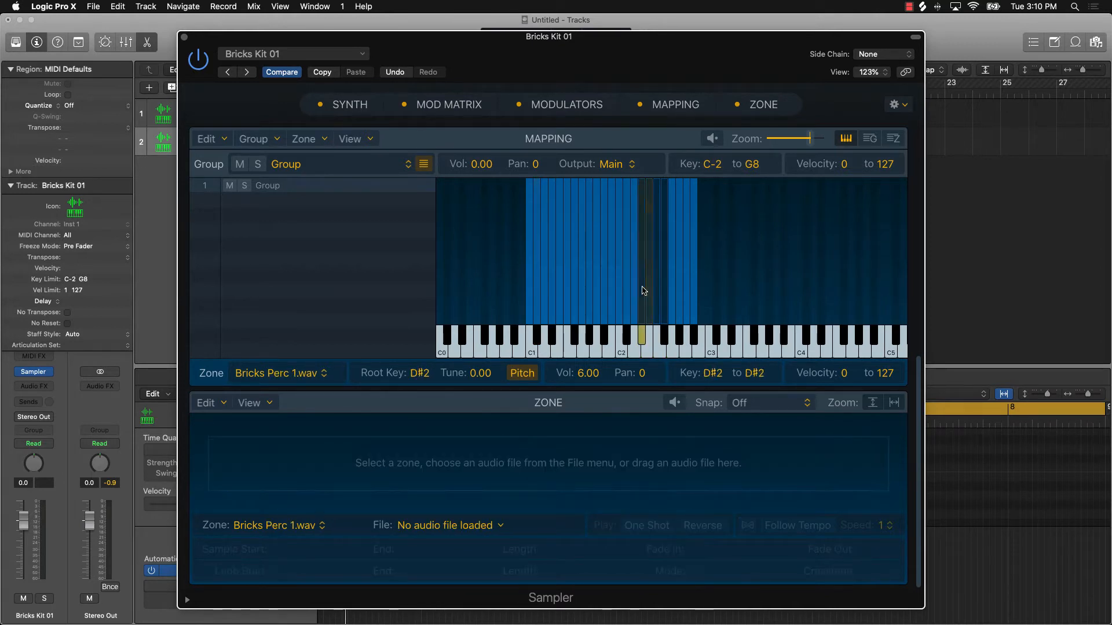
{"action": "left_click", "coordinate": [597, 313]}
{"action": "left_click", "coordinate": [581, 334]}
{"action": "left_click", "coordinate": [528, 341]}
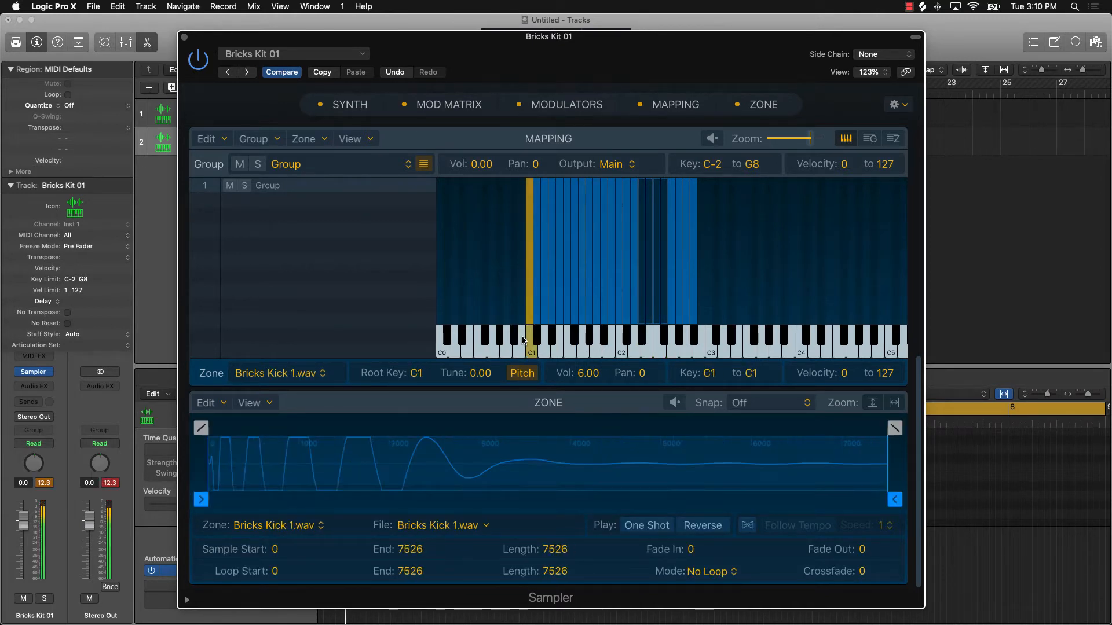
{"action": "left_click", "coordinate": [550, 339]}
{"action": "left_click", "coordinate": [553, 340]}
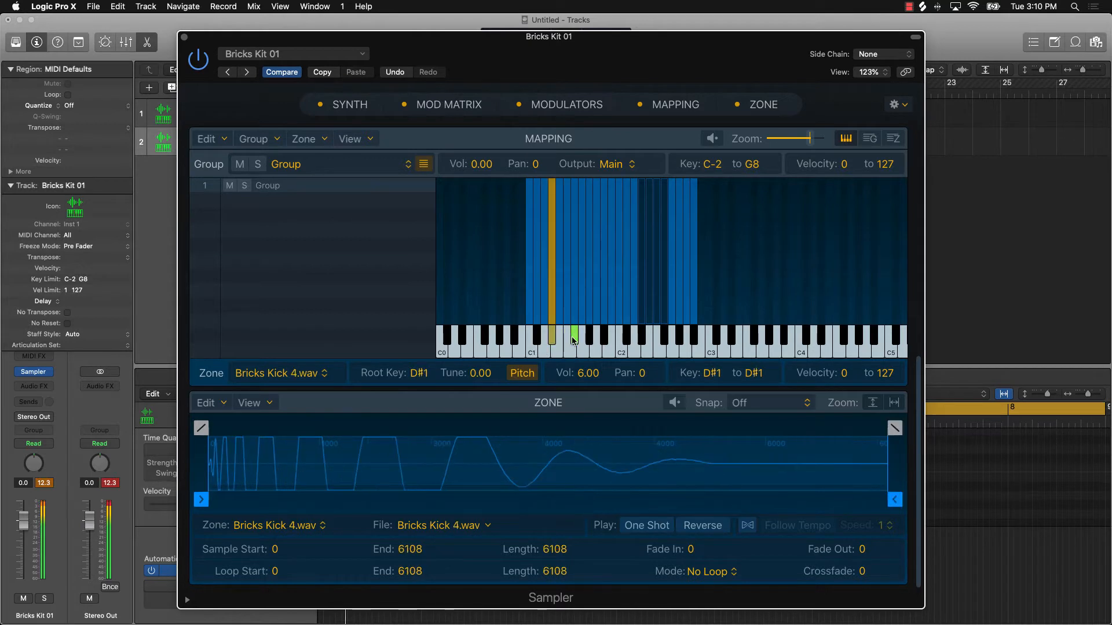
{"action": "left_click", "coordinate": [634, 342]}
{"action": "left_click", "coordinate": [665, 341]}
{"action": "left_click", "coordinate": [680, 341]}
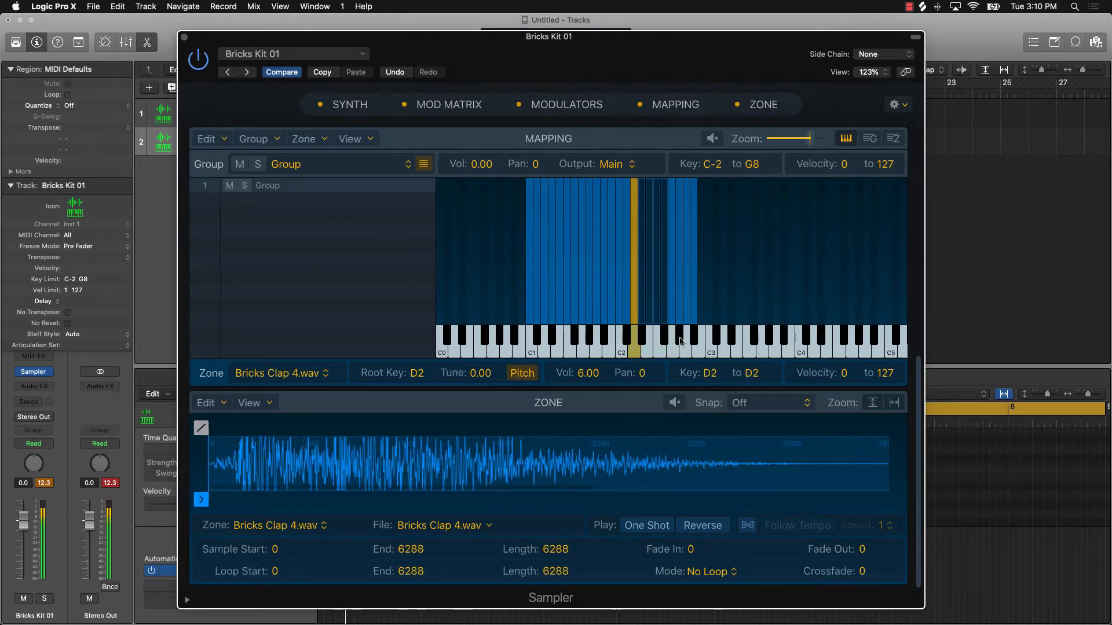
{"action": "left_click", "coordinate": [687, 343]}
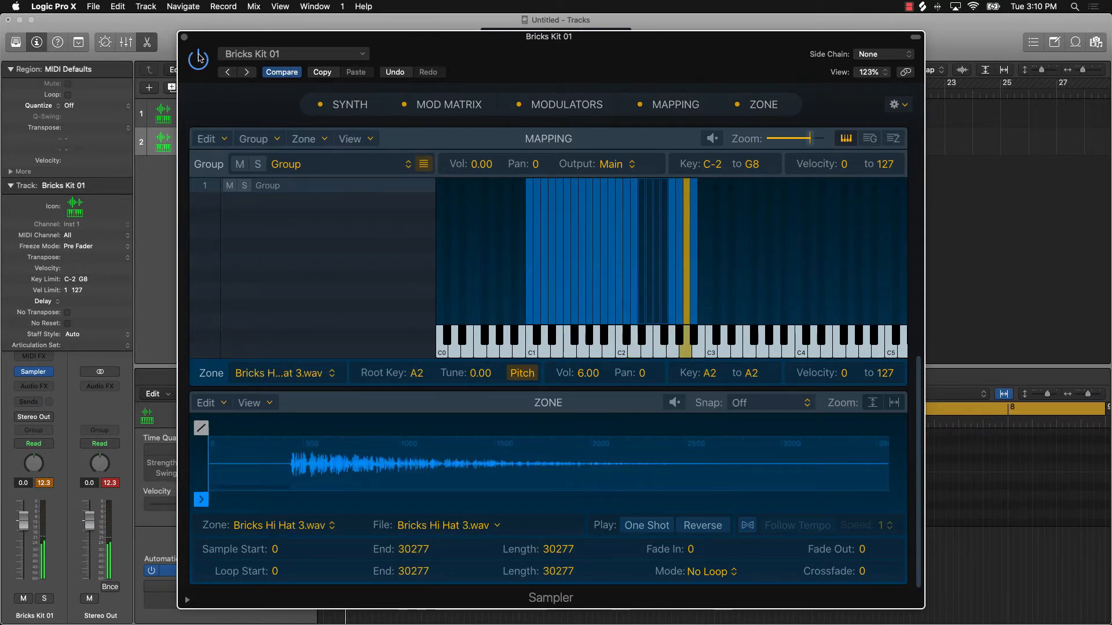
{"action": "left_click", "coordinate": [184, 37]}
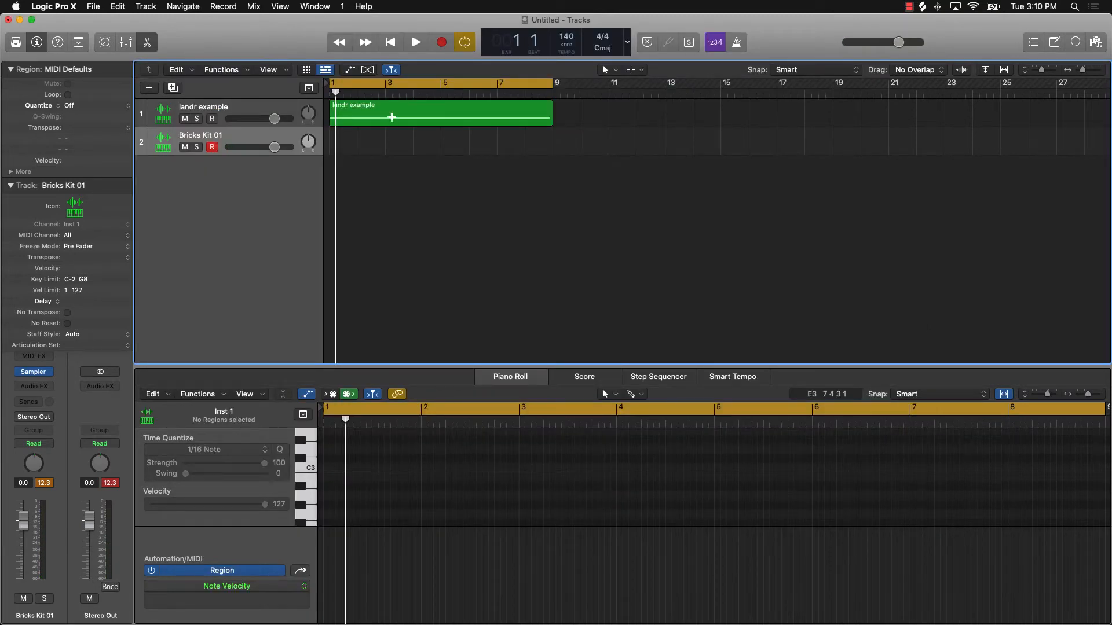
Step: Bring up Musical Typing for the Bricks Kit 01 track, test drum sounds in different octaves, and set the octave to C1
{"action": "key", "text": "r"}
{"action": "key", "text": "space"}
{"action": "key", "text": "super+k"}
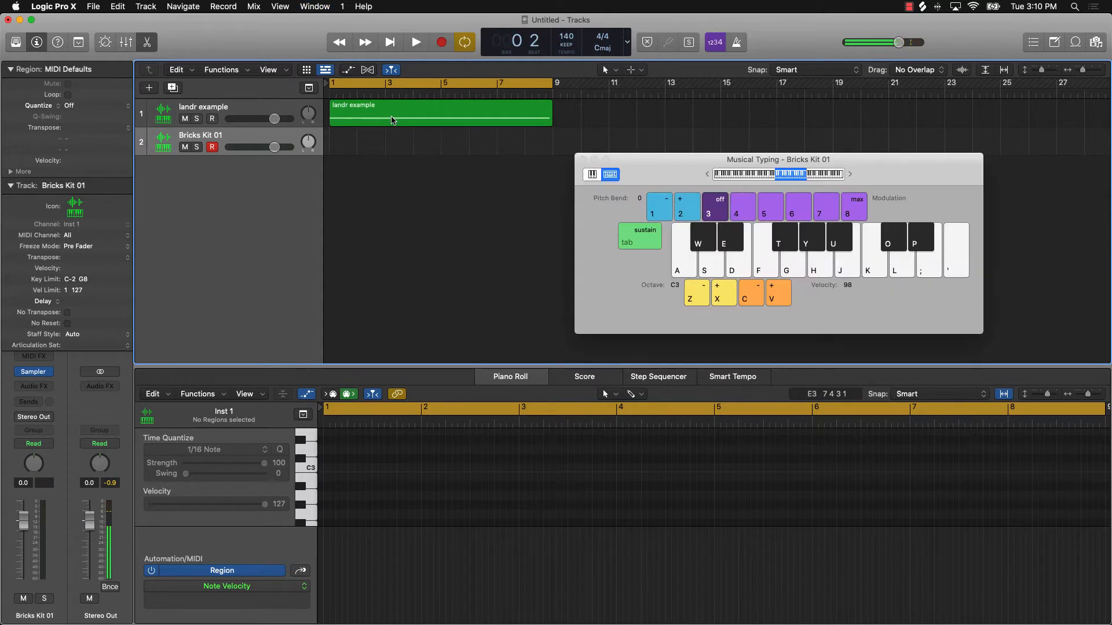
{"action": "key", "text": "s"}
{"action": "key", "text": "x"}
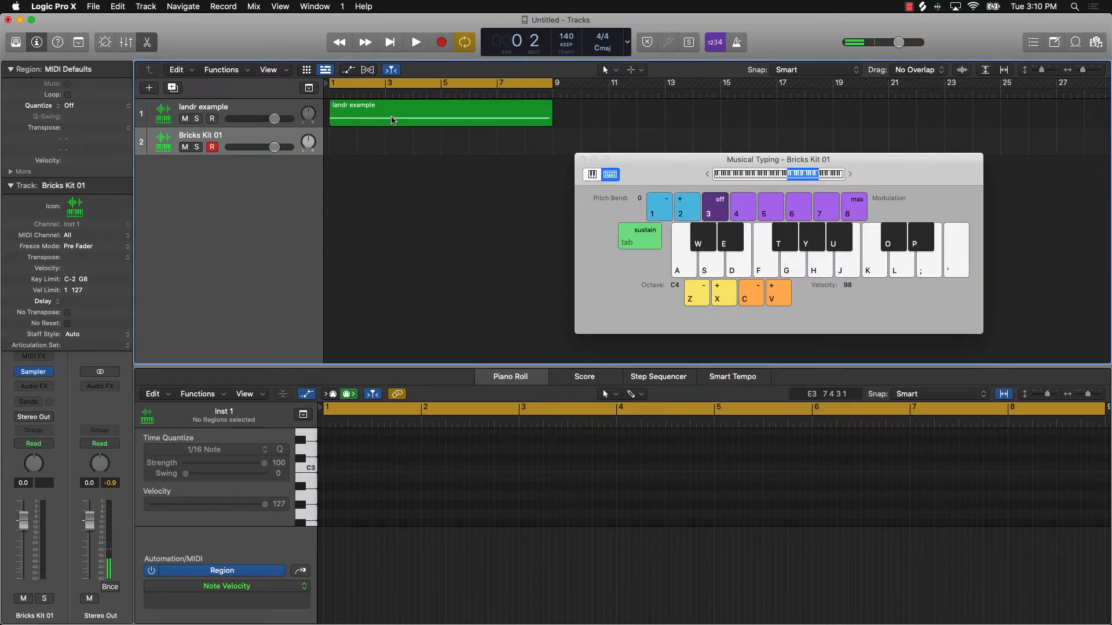
{"action": "key", "text": "s"}
{"action": "key", "text": "z"}
{"action": "key", "text": "z"}
{"action": "key", "text": "s"}
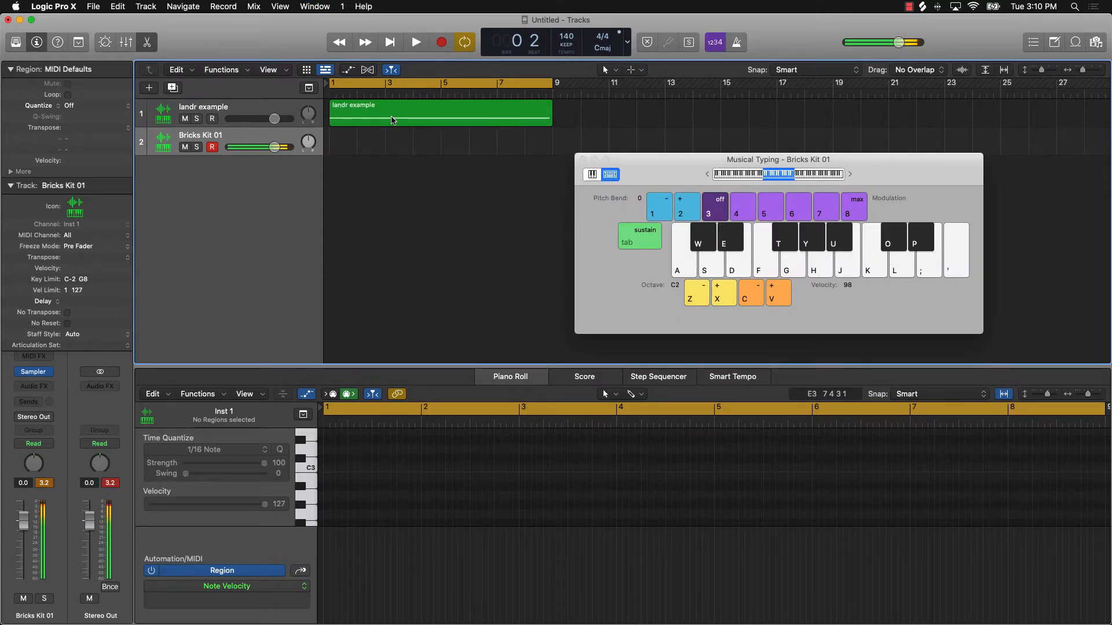
{"action": "key", "text": "t"}
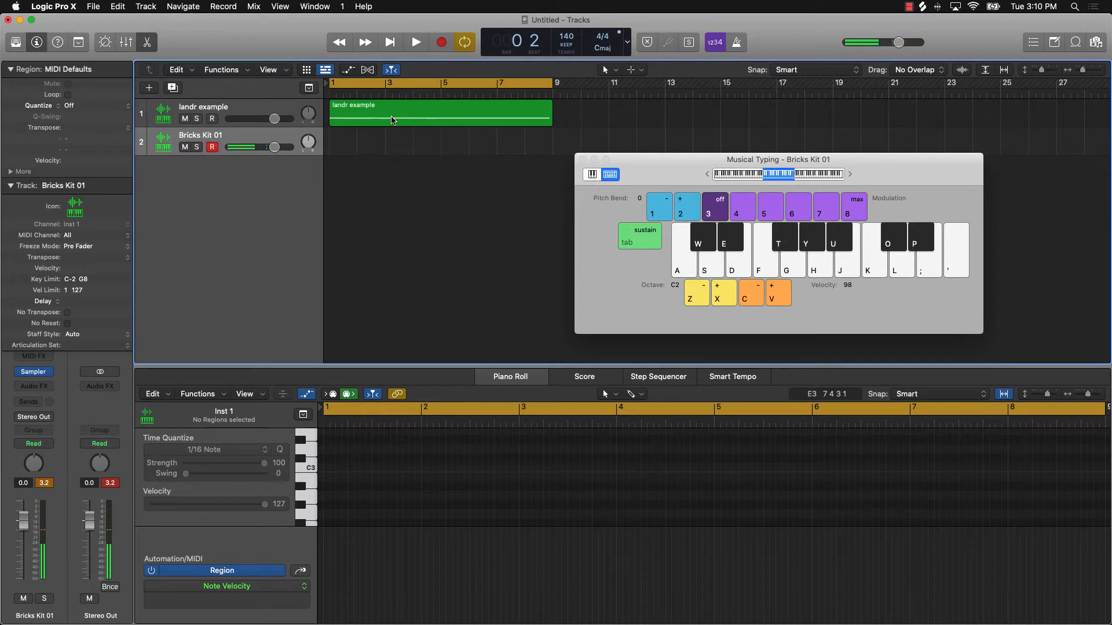
{"action": "key", "text": "z"}
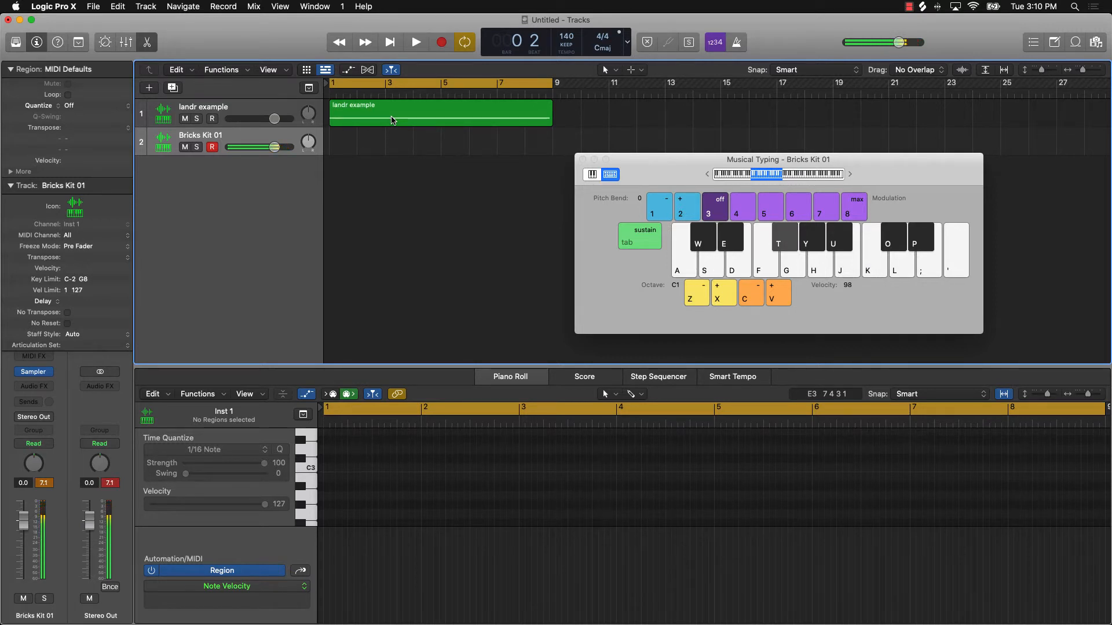
Step: Record a drum pattern of D1 and F#1 hits on the Bricks Kit 01 track across the bar 1 to 9 cycle
{"action": "key", "text": "r"}
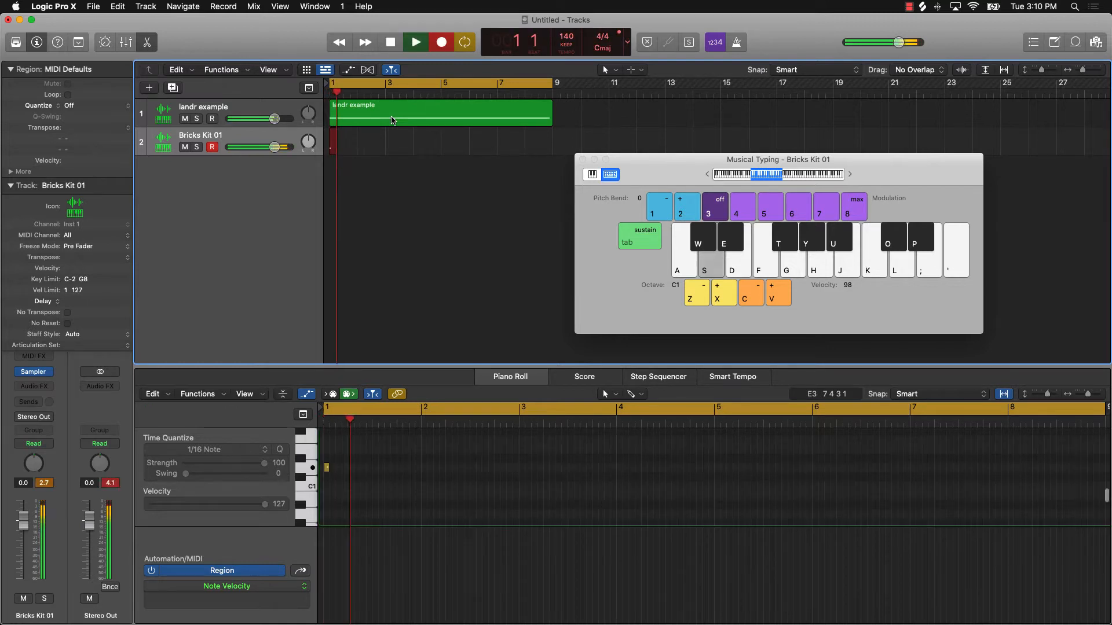
{"action": "key", "text": "s"}
{"action": "key", "text": "t"}
{"action": "key", "text": "t"}
{"action": "key", "text": "s"}
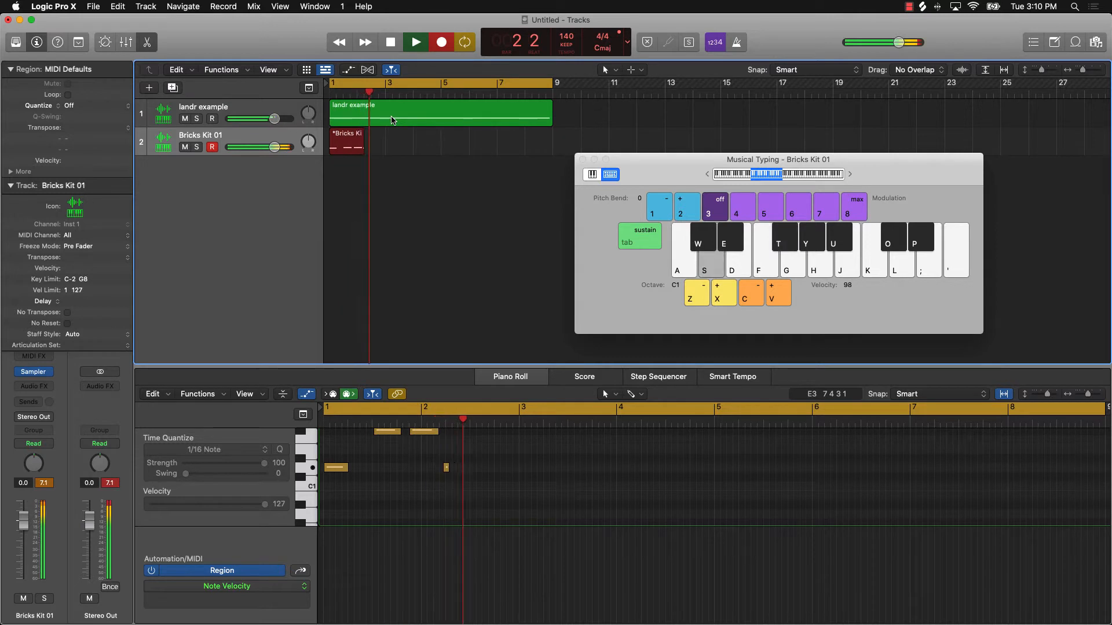
{"action": "key", "text": "t"}
{"action": "key", "text": "s"}
{"action": "key", "text": "s"}
{"action": "key", "text": "t"}
{"action": "key", "text": "t"}
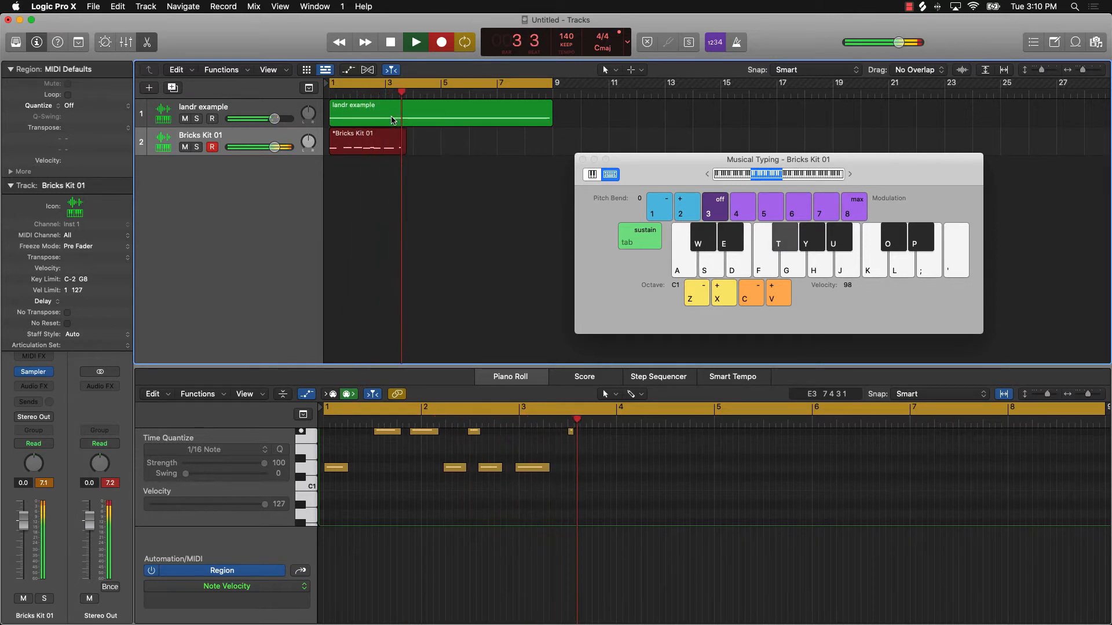
{"action": "key", "text": "s"}
{"action": "key", "text": "t"}
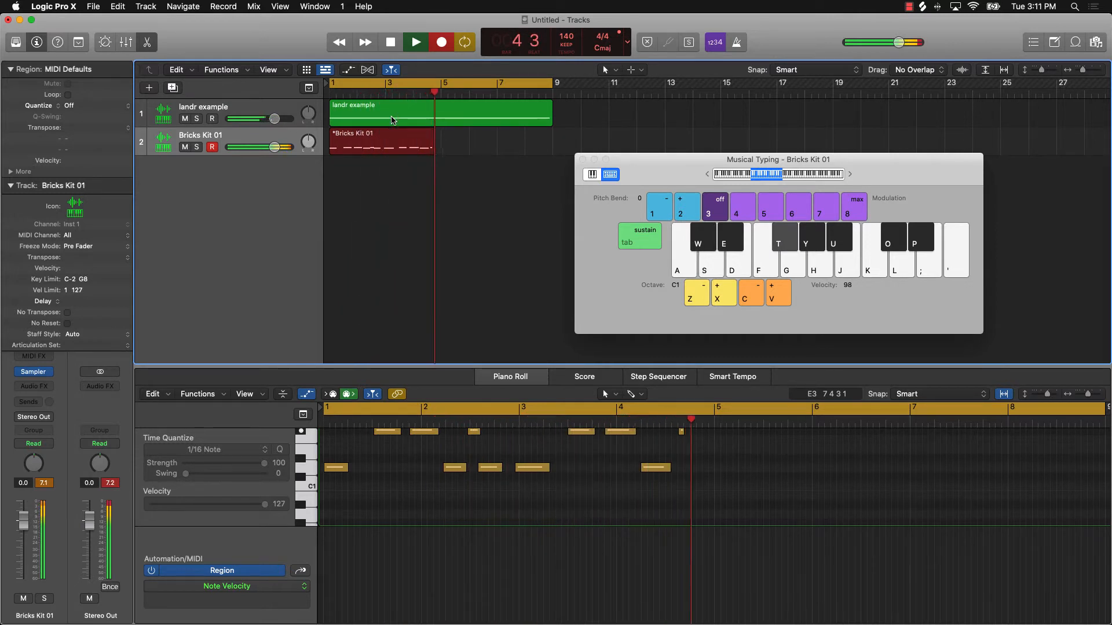
{"action": "key", "text": "s"}
{"action": "key", "text": "s"}
{"action": "key", "text": "t"}
{"action": "key", "text": "t"}
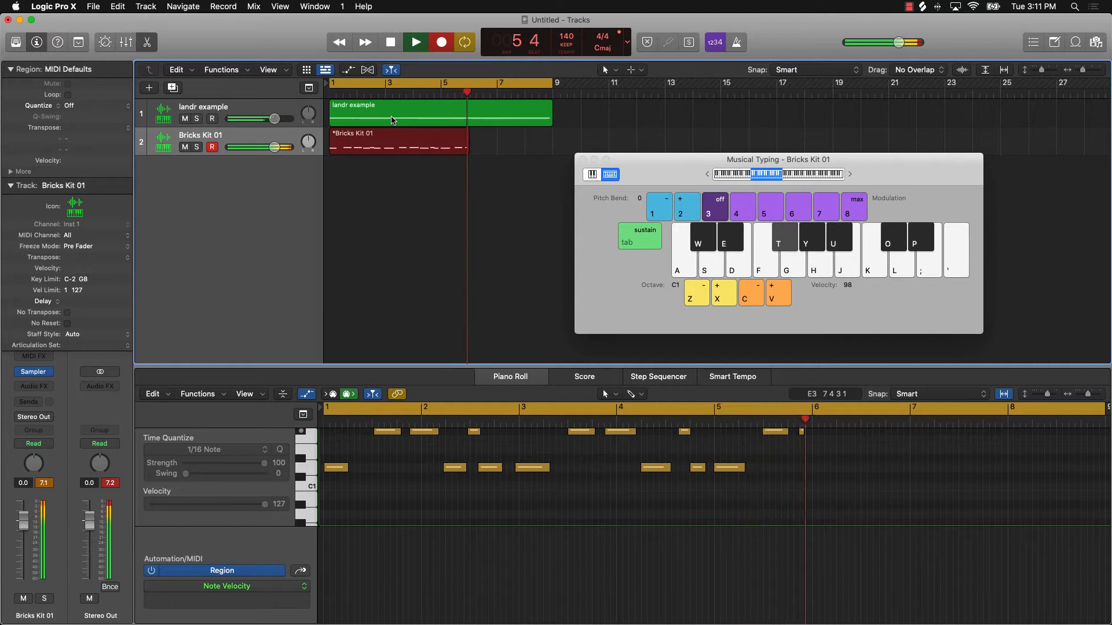
{"action": "key", "text": "s"}
{"action": "key", "text": "s"}
{"action": "key", "text": "t"}
{"action": "key", "text": "s"}
{"action": "key", "text": "s"}
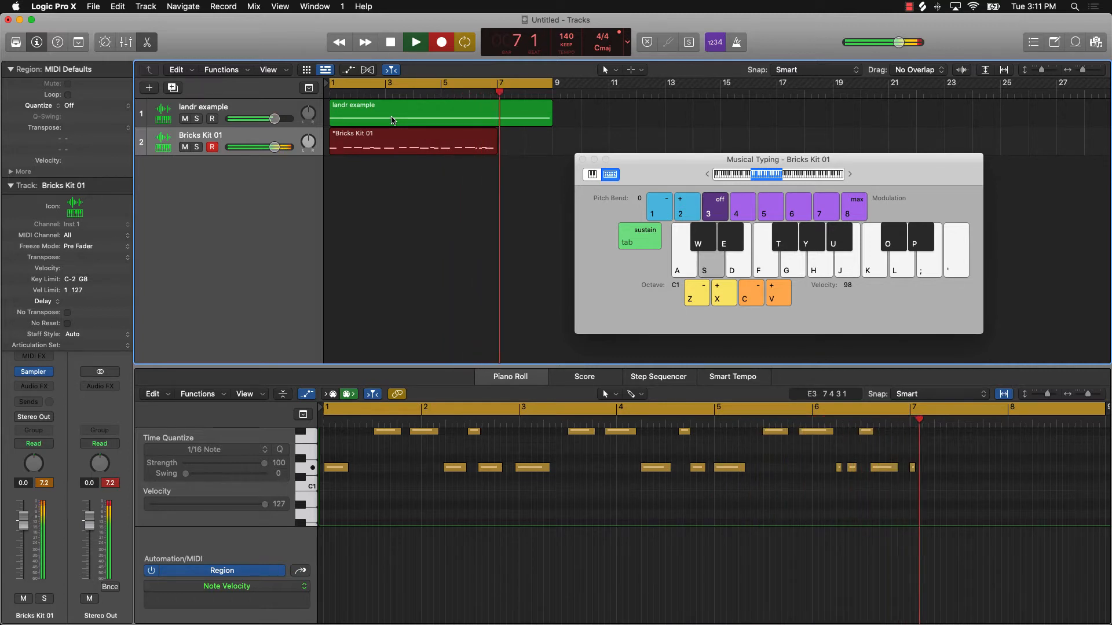
{"action": "key", "text": "t"}
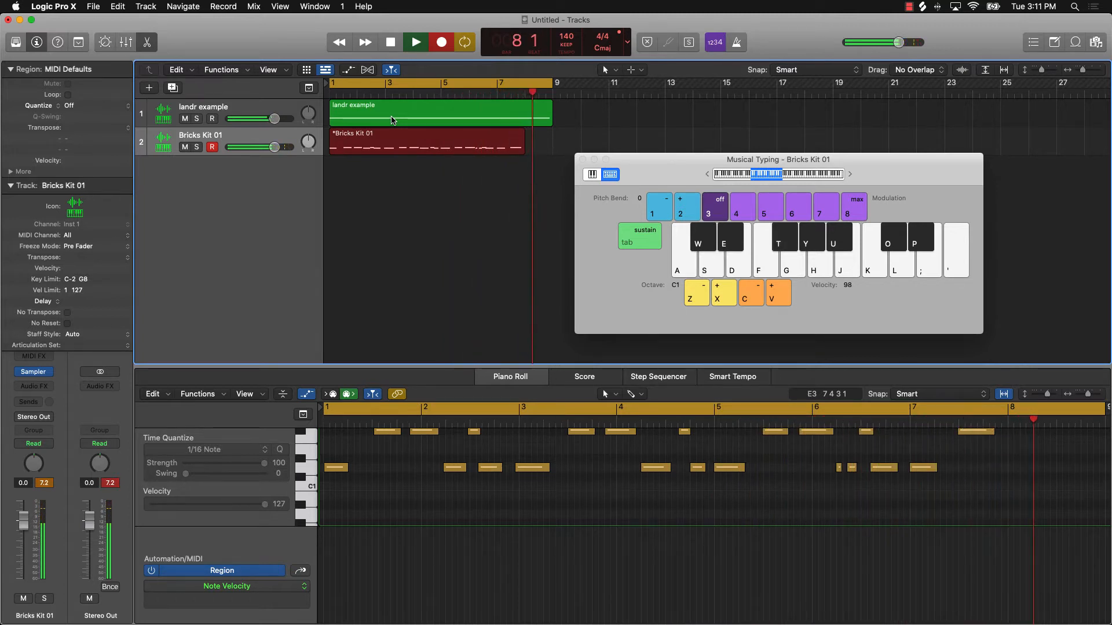
{"action": "key", "text": "t"}
{"action": "key", "text": "s"}
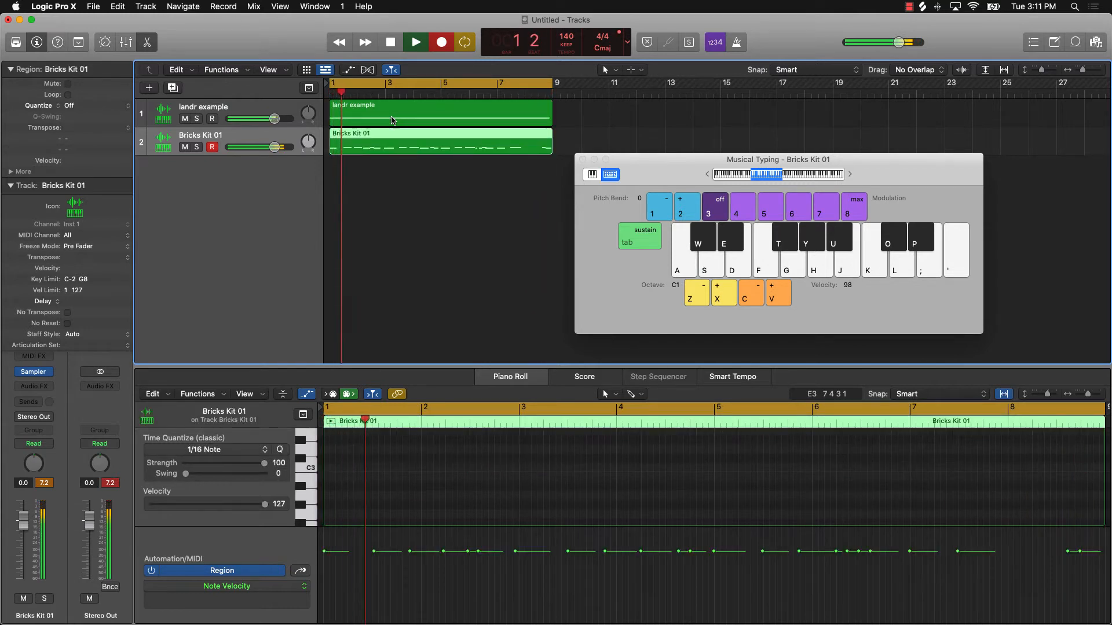
{"action": "key", "text": "t"}
{"action": "key", "text": "t"}
{"action": "key", "text": "space"}
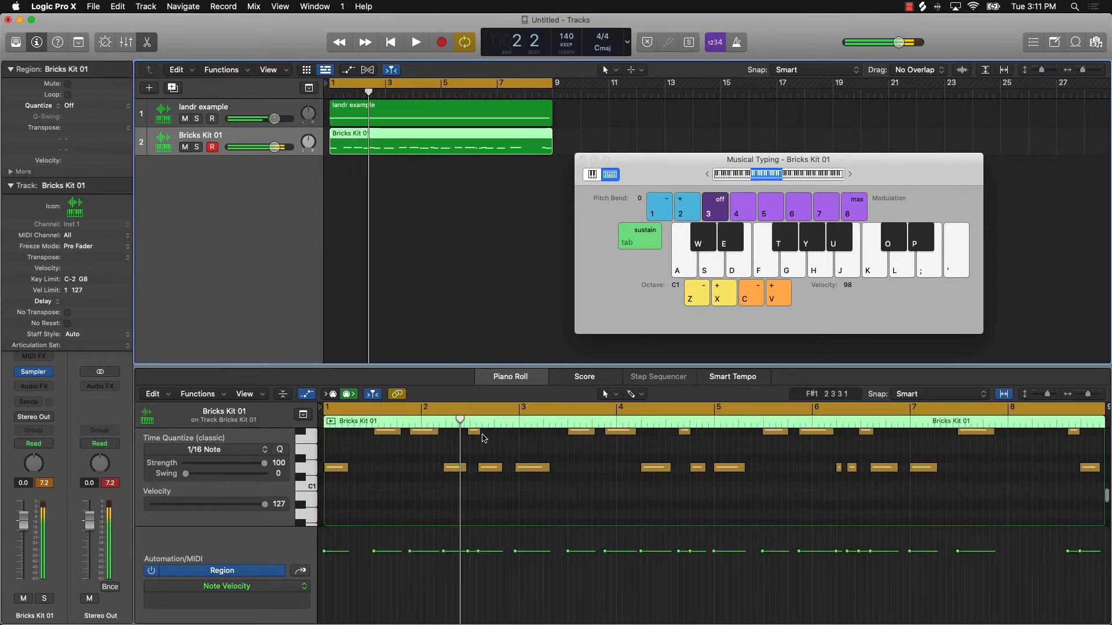
{"action": "left_click", "coordinate": [591, 512]}
{"action": "key", "text": "space"}
{"action": "key", "text": "space"}
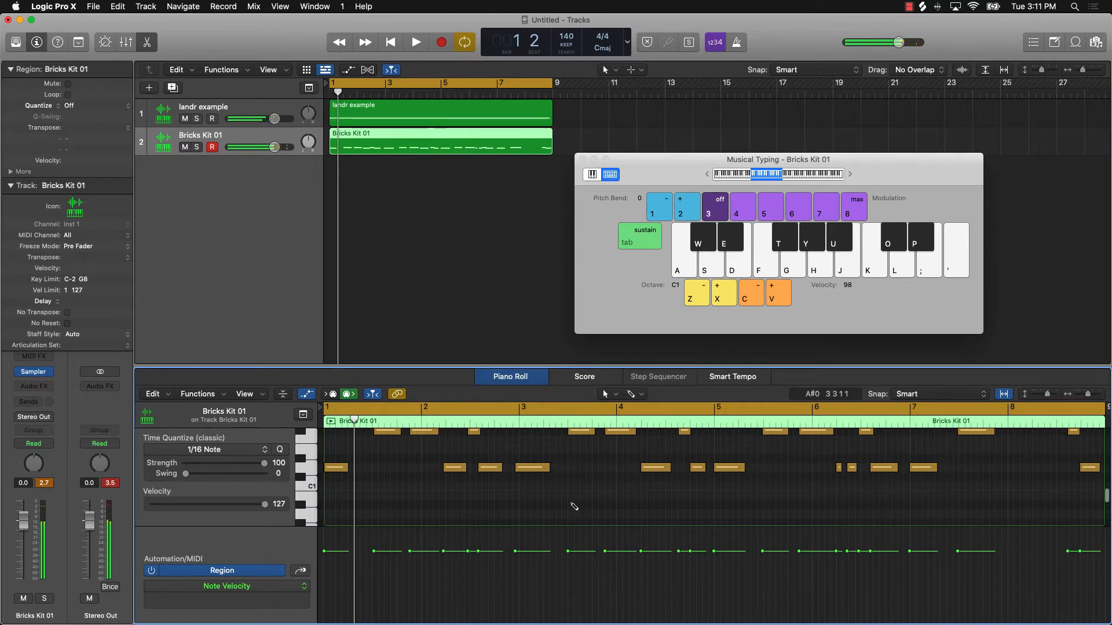
{"action": "left_click", "coordinate": [571, 504]}
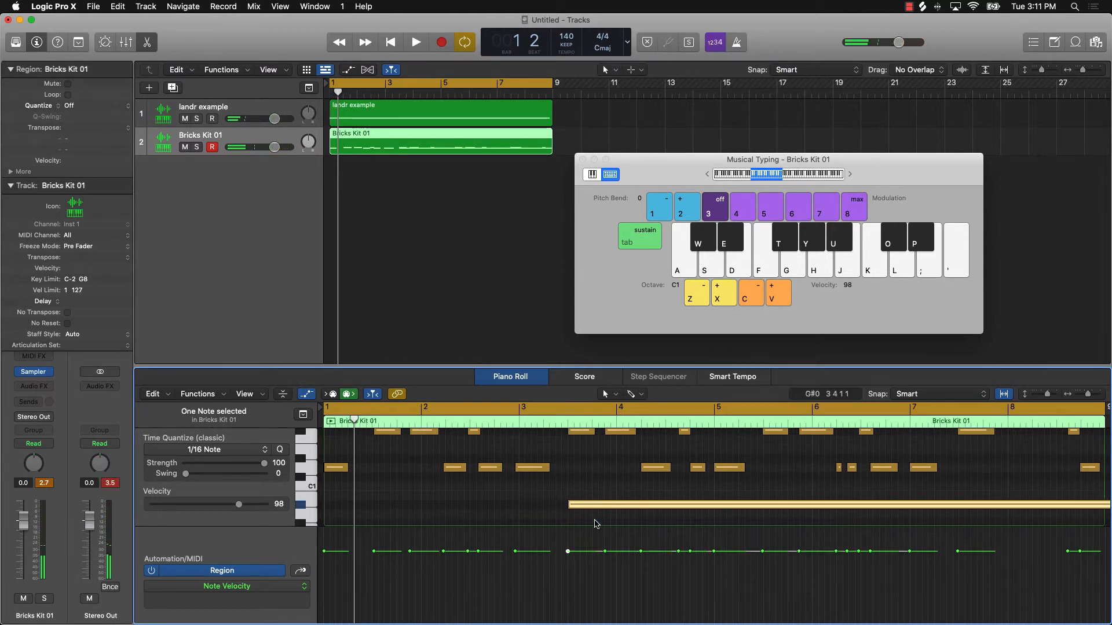
{"action": "key", "text": "Delete"}
Step: Quantize all notes in the Bricks Kit 01 region to 1/16 notes and play back the result
{"action": "key", "text": "super+a"}
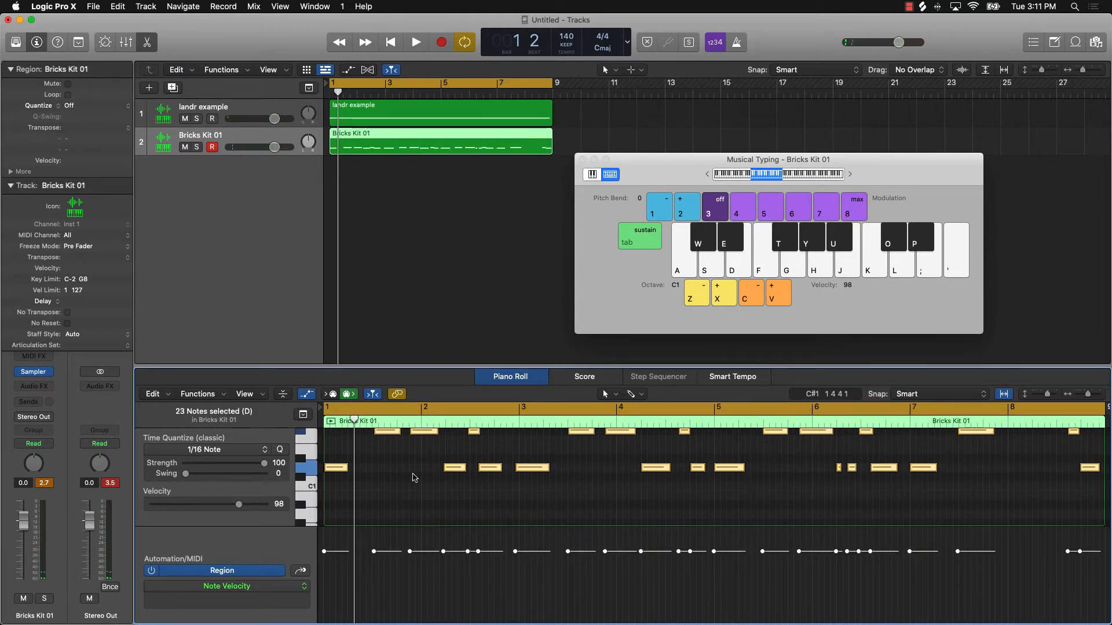
{"action": "left_click", "coordinate": [279, 452]}
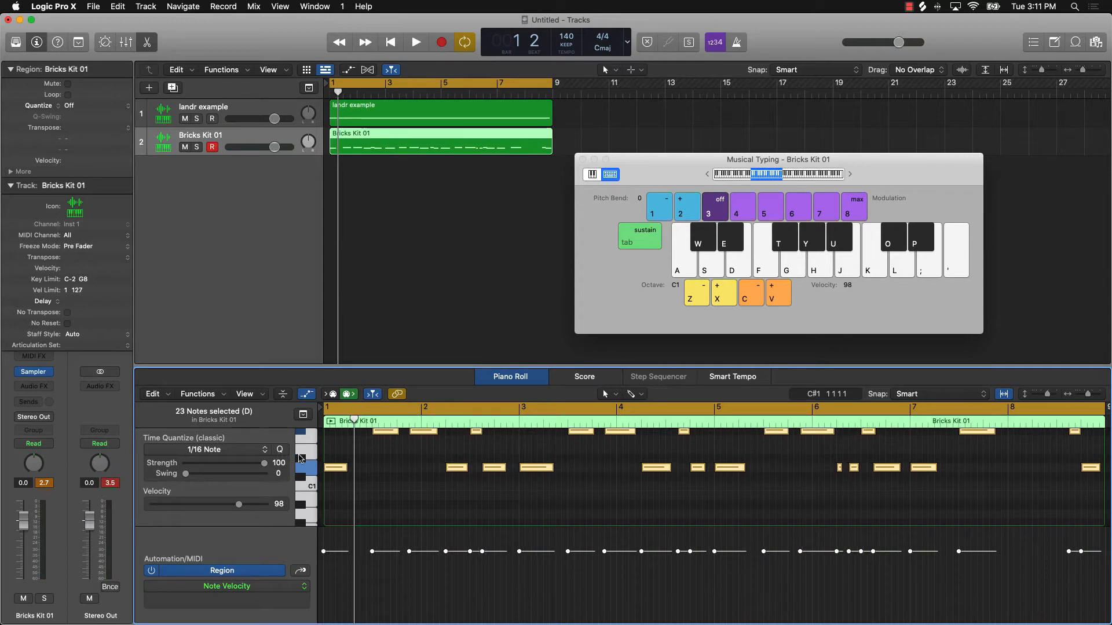
{"action": "key", "text": "space"}
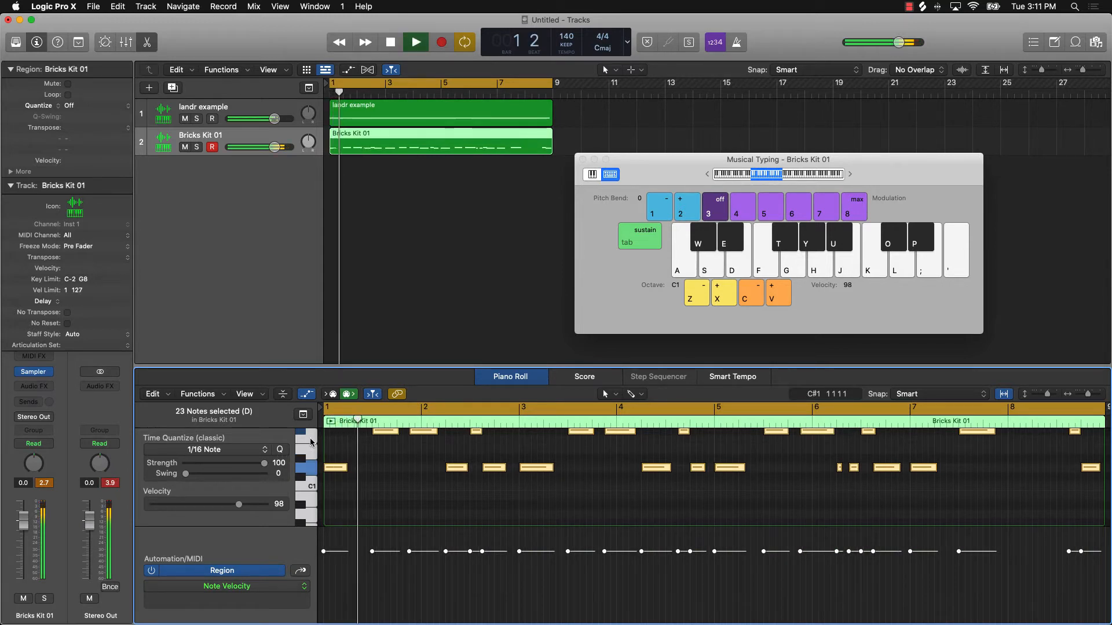
Step: Raise the velocity of all Bricks Kit 01 notes to 127, deselect the region, and stop playback
{"action": "left_click_drag", "start_coordinate": [238, 504], "coordinate": [266, 505]}
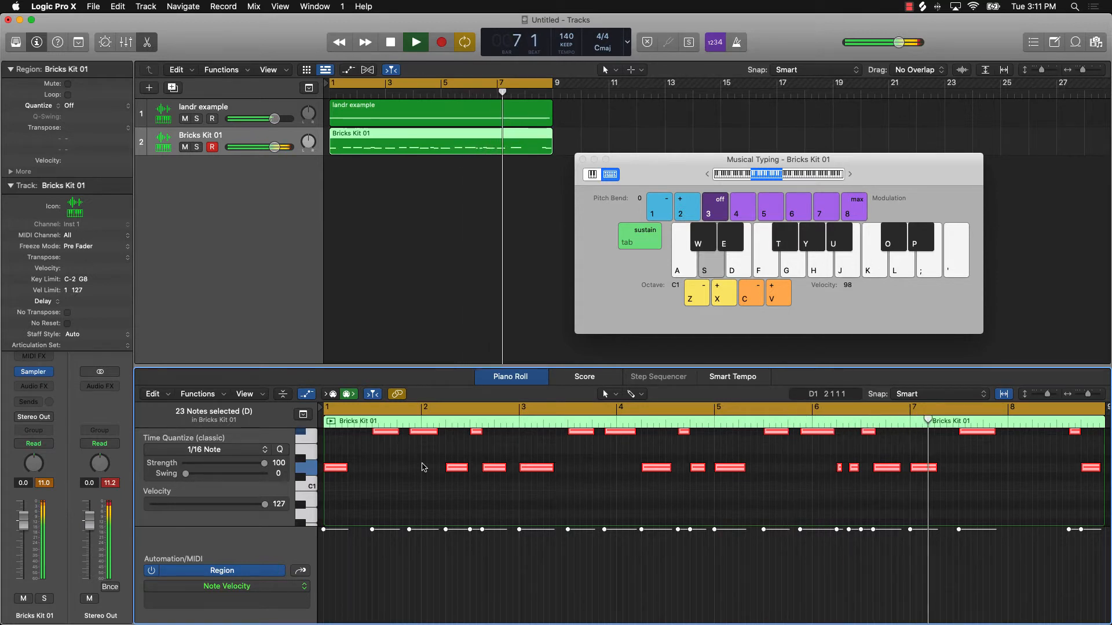
{"action": "left_click", "coordinate": [367, 265]}
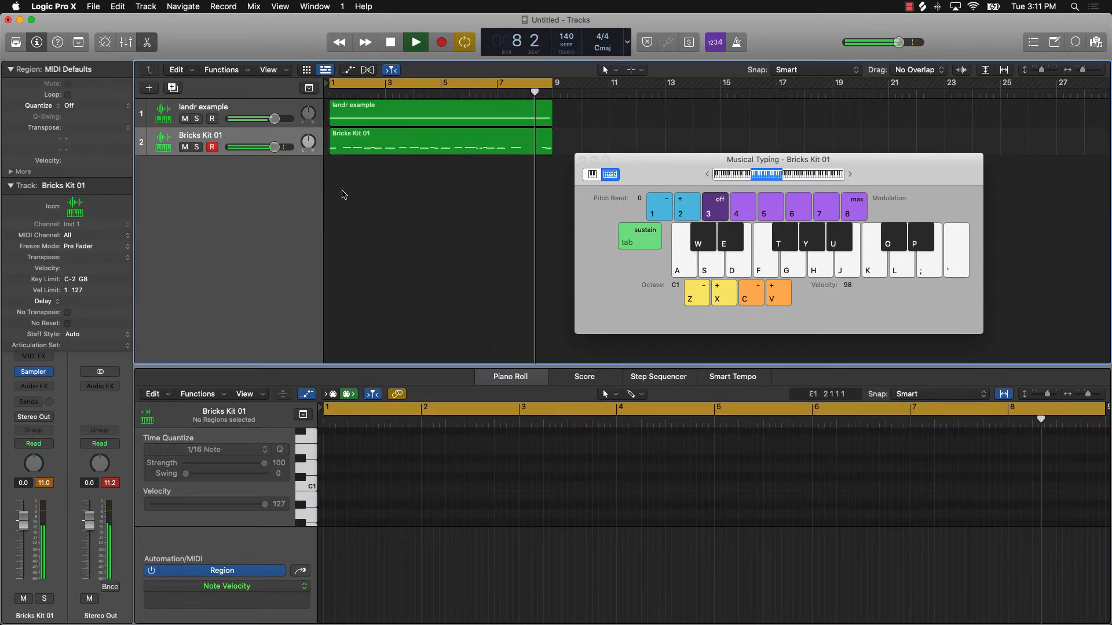
{"action": "key", "text": "space"}
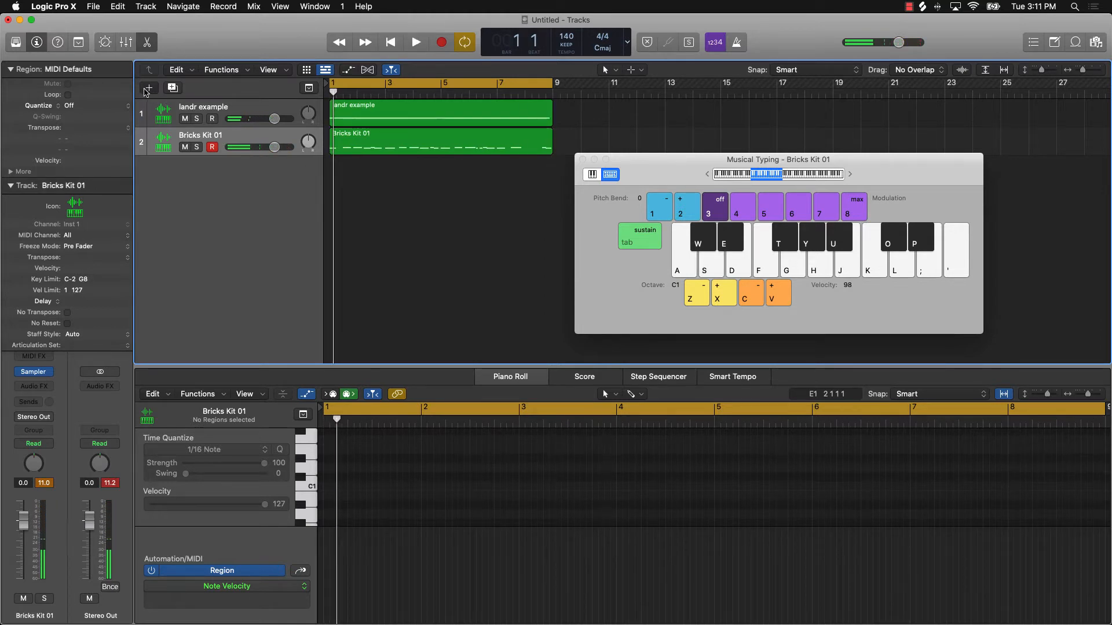
Step: Create one software instrument track using a stereo Quick Sampler (Single Sample)
{"action": "left_click", "coordinate": [146, 90]}
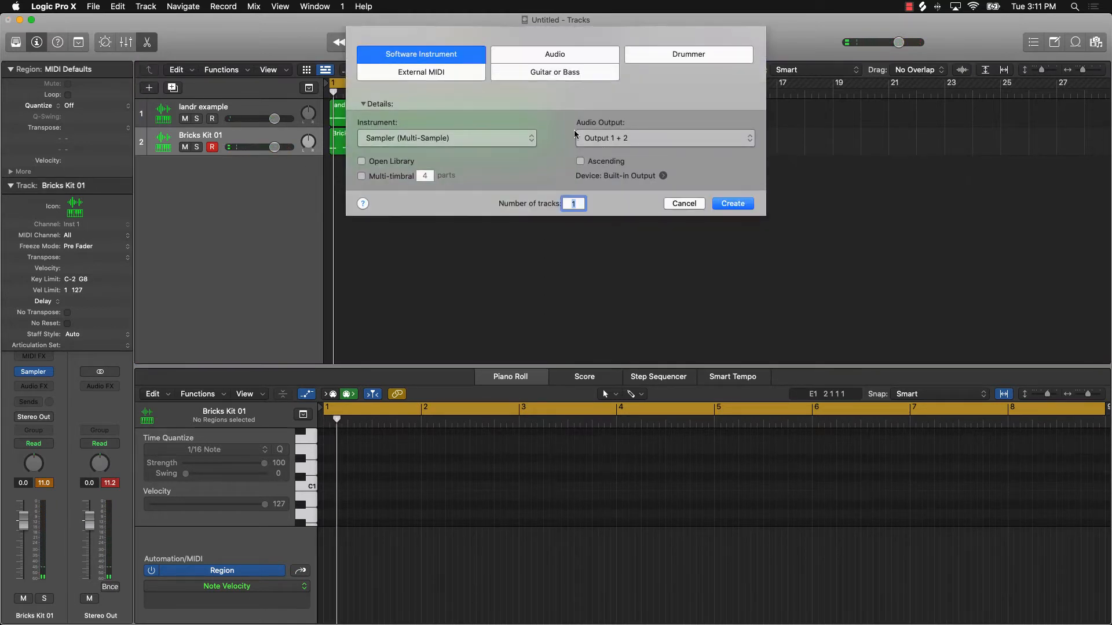
{"action": "left_click", "coordinate": [462, 142]}
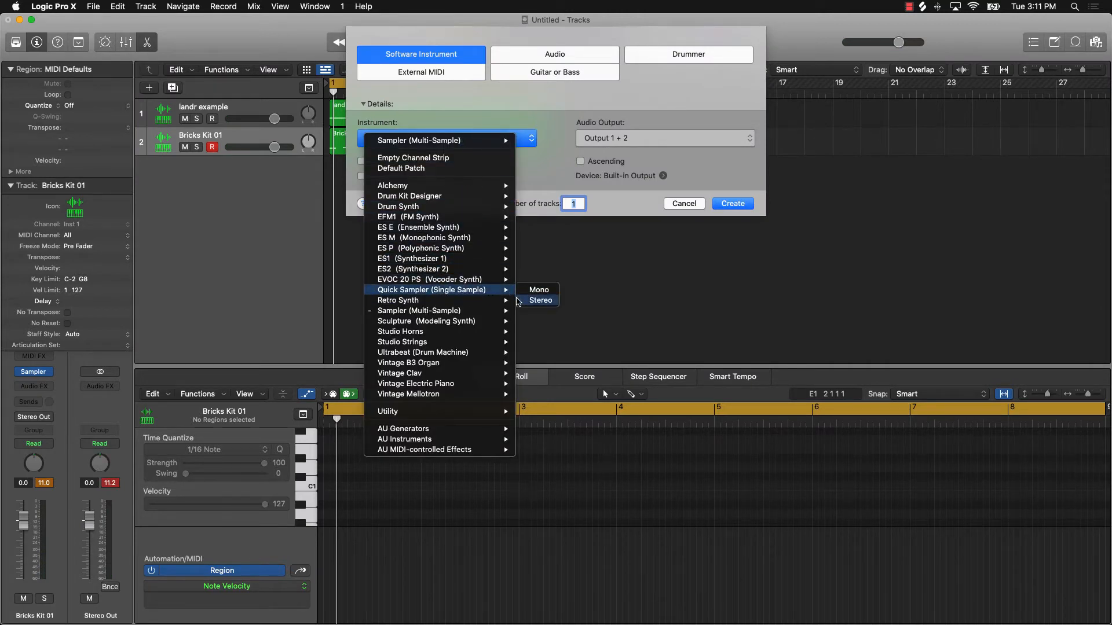
{"action": "left_click", "coordinate": [539, 300]}
{"action": "left_click", "coordinate": [733, 203]}
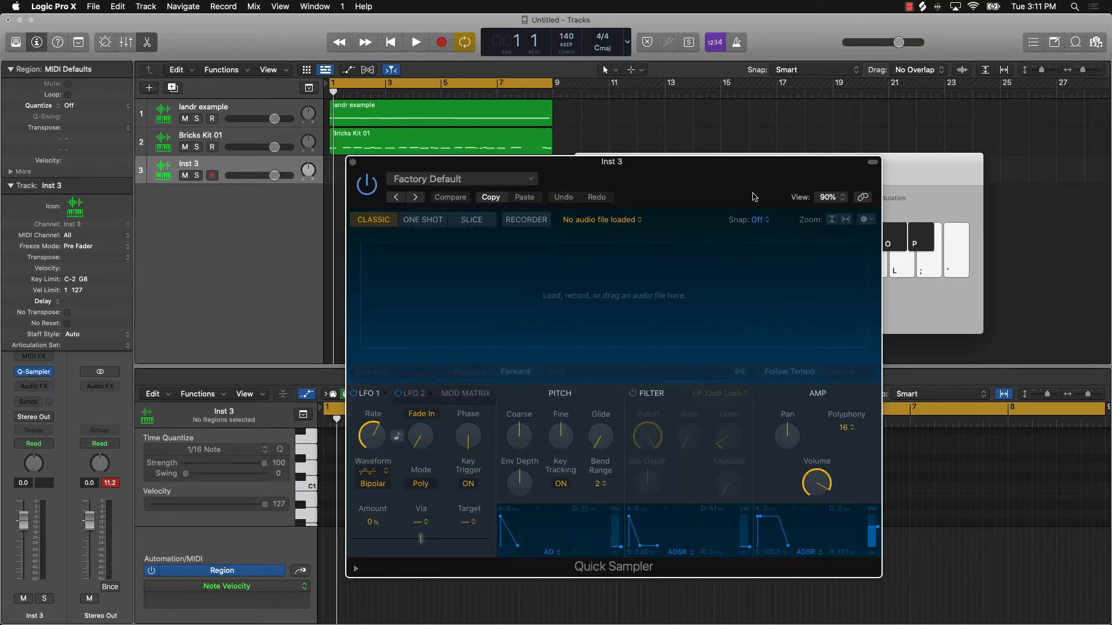
Step: Load the hat bricks 01 setting into the new Quick Sampler, close its window, and audition the sound
{"action": "left_click", "coordinate": [462, 179]}
{"action": "scroll", "coordinate": [446, 405], "scroll_direction": "down", "scroll_amount": 10}
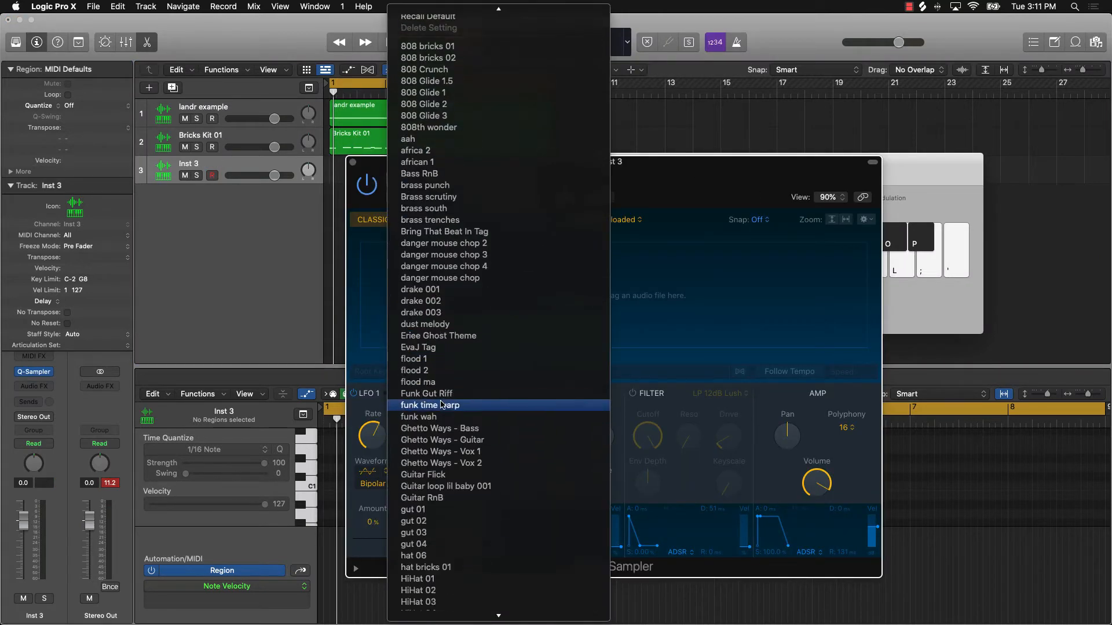
{"action": "left_click", "coordinate": [444, 343]}
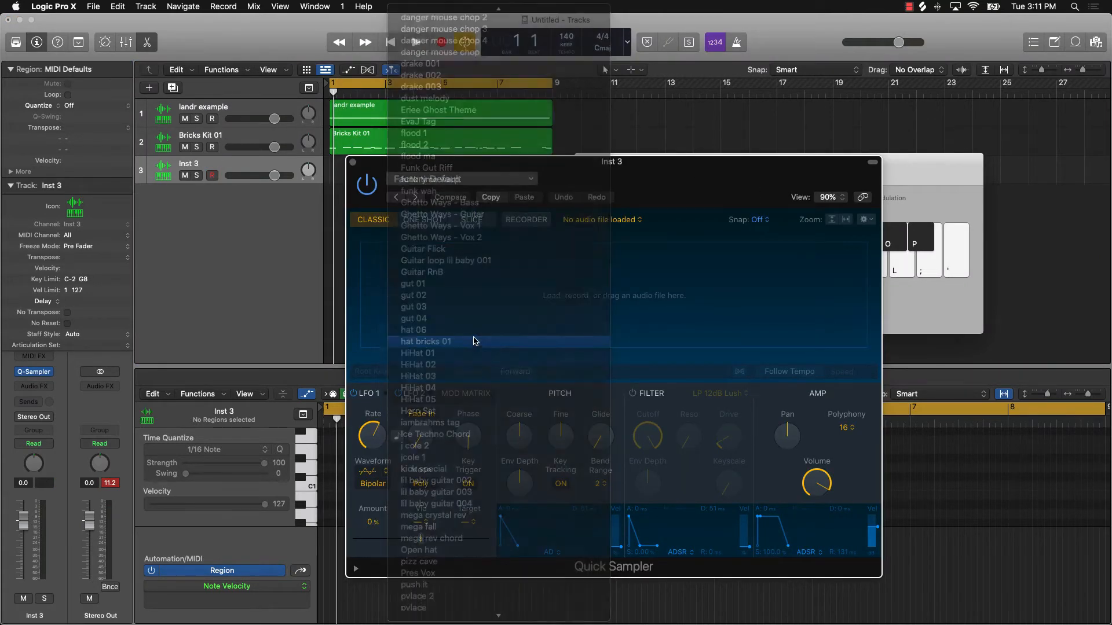
{"action": "left_click", "coordinate": [354, 163]}
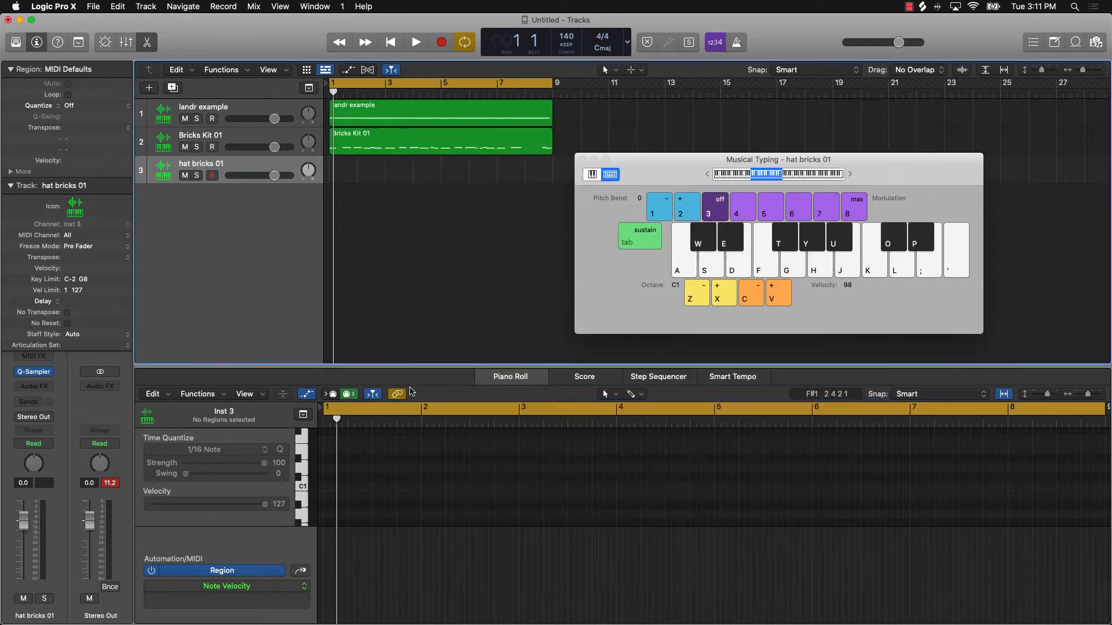
{"action": "left_click", "coordinate": [304, 490]}
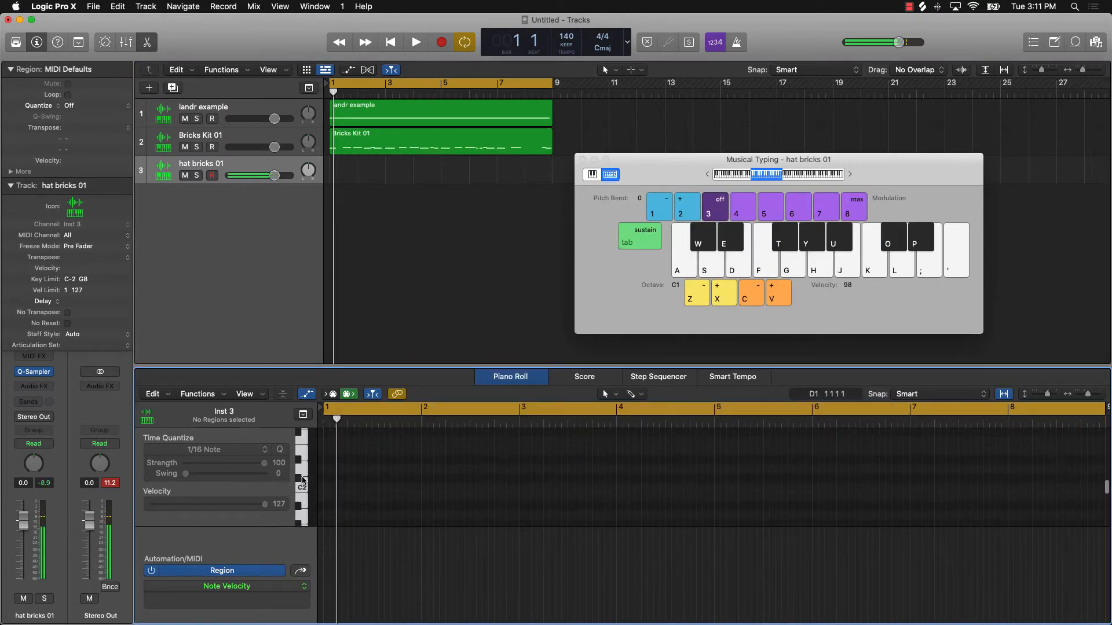
{"action": "scroll", "coordinate": [303, 490], "scroll_direction": "down", "scroll_amount": 1}
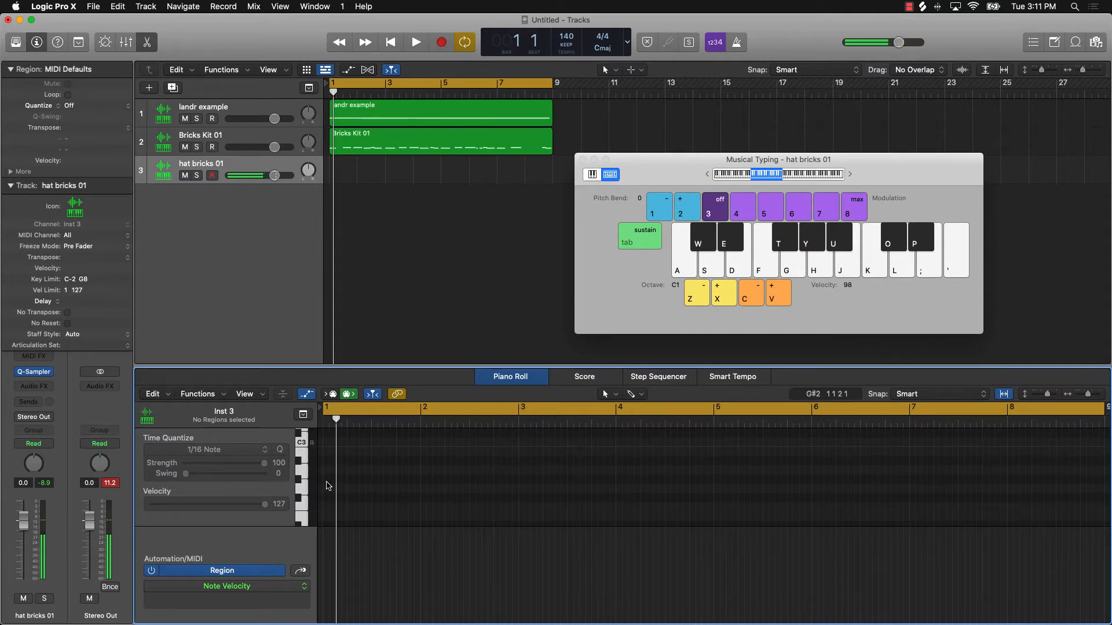
Step: Build a step-sequenced hat pattern on the hat bricks 01 track with every other step of the 16-step C3 Root Key row on
{"action": "left_click", "coordinate": [678, 378]}
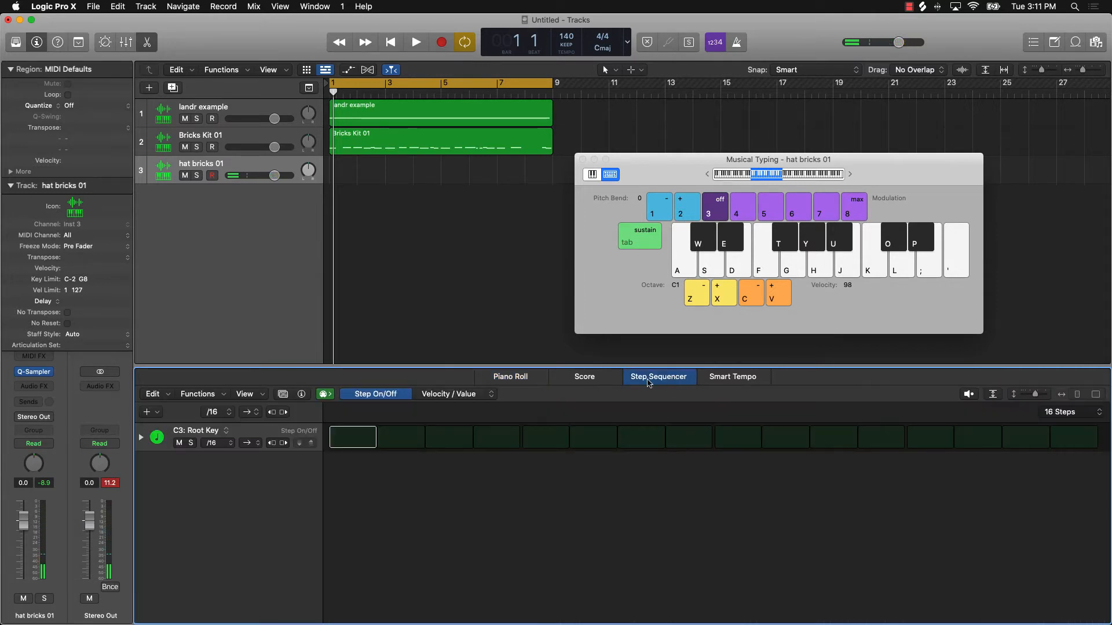
{"action": "left_click", "coordinate": [348, 443]}
{"action": "left_click", "coordinate": [458, 444]}
{"action": "left_click", "coordinate": [547, 444]}
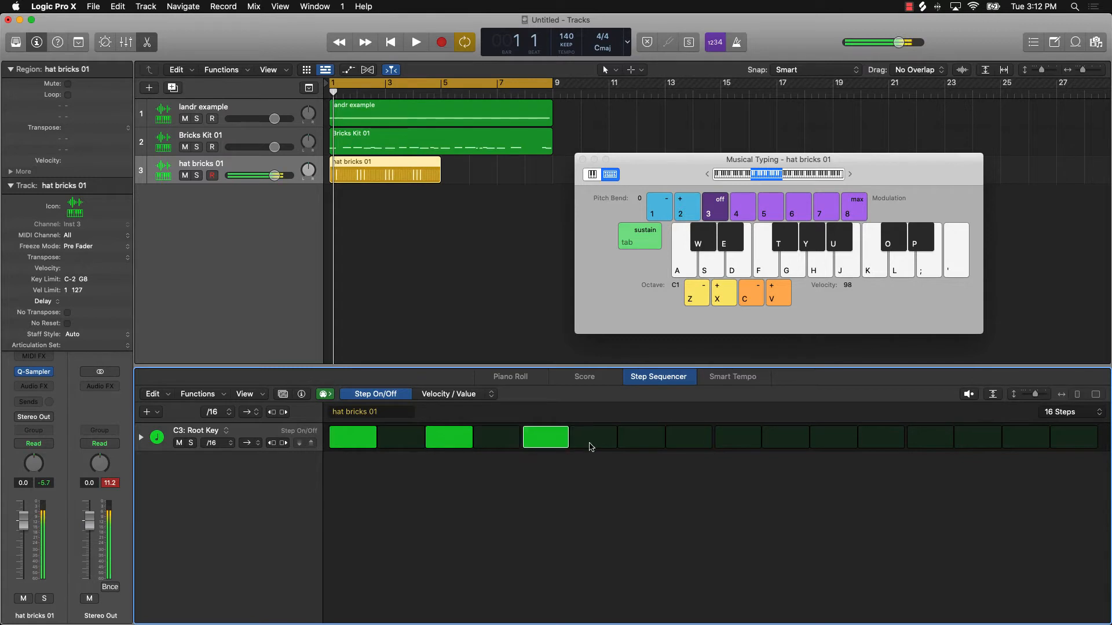
{"action": "left_click", "coordinate": [638, 444]}
{"action": "left_click", "coordinate": [746, 445]}
{"action": "left_click", "coordinate": [815, 444]}
{"action": "left_click", "coordinate": [911, 442]}
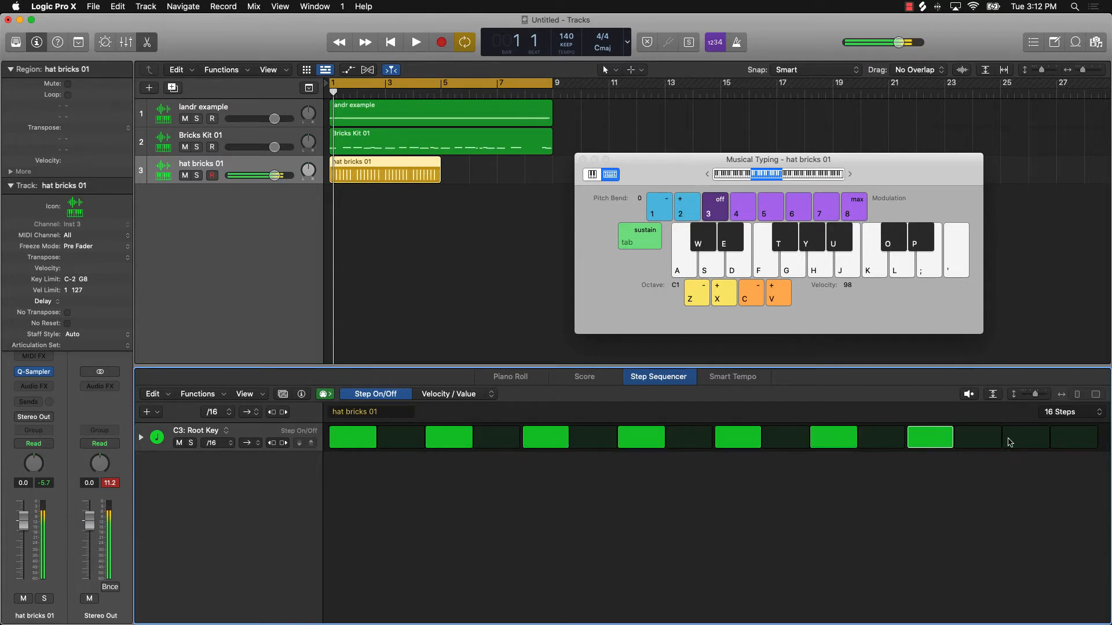
{"action": "left_click", "coordinate": [1015, 442]}
Step: Extend the hat pattern to 64 steps, add hits on steps 2 and 26 while listening back, and show its second half
{"action": "left_click", "coordinate": [1074, 412]}
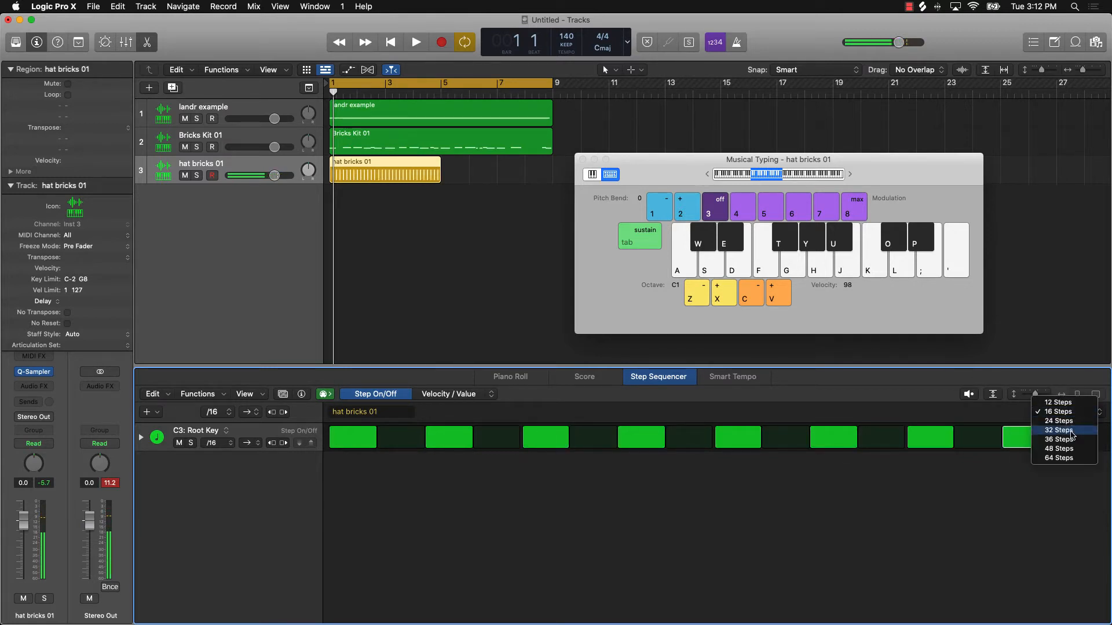
{"action": "left_click", "coordinate": [1062, 462]}
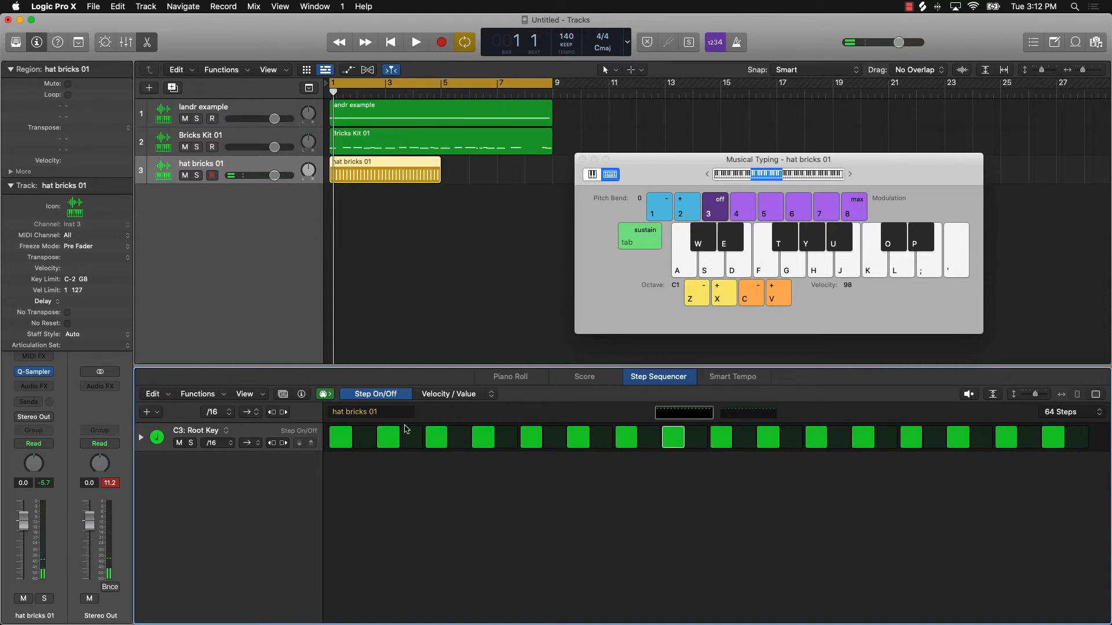
{"action": "left_click", "coordinate": [366, 445]}
{"action": "key", "text": "space"}
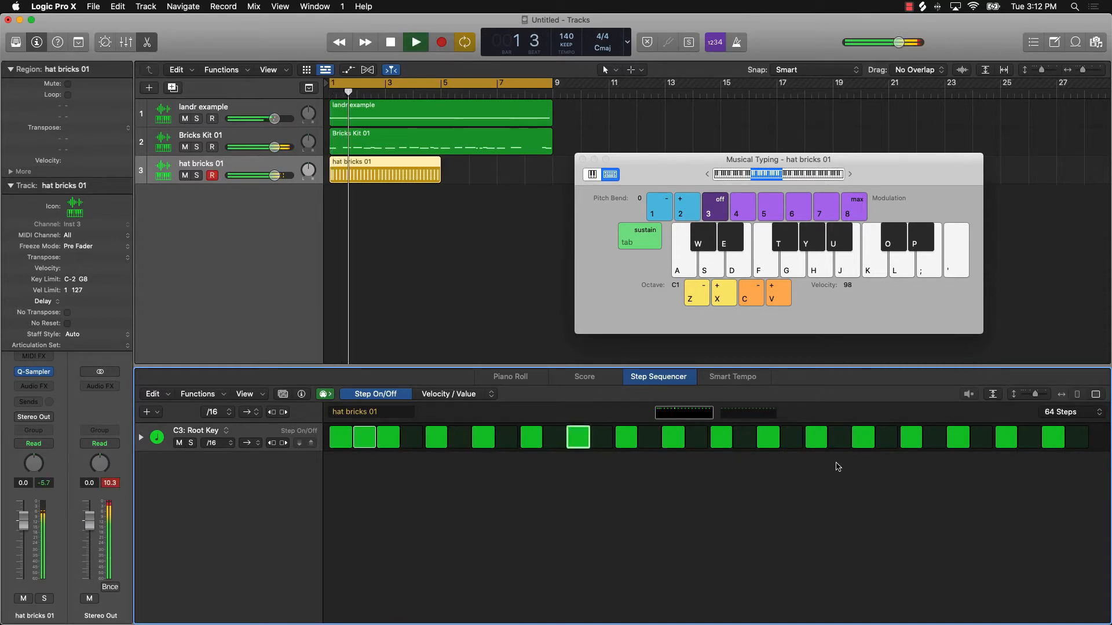
{"action": "left_click", "coordinate": [934, 439]}
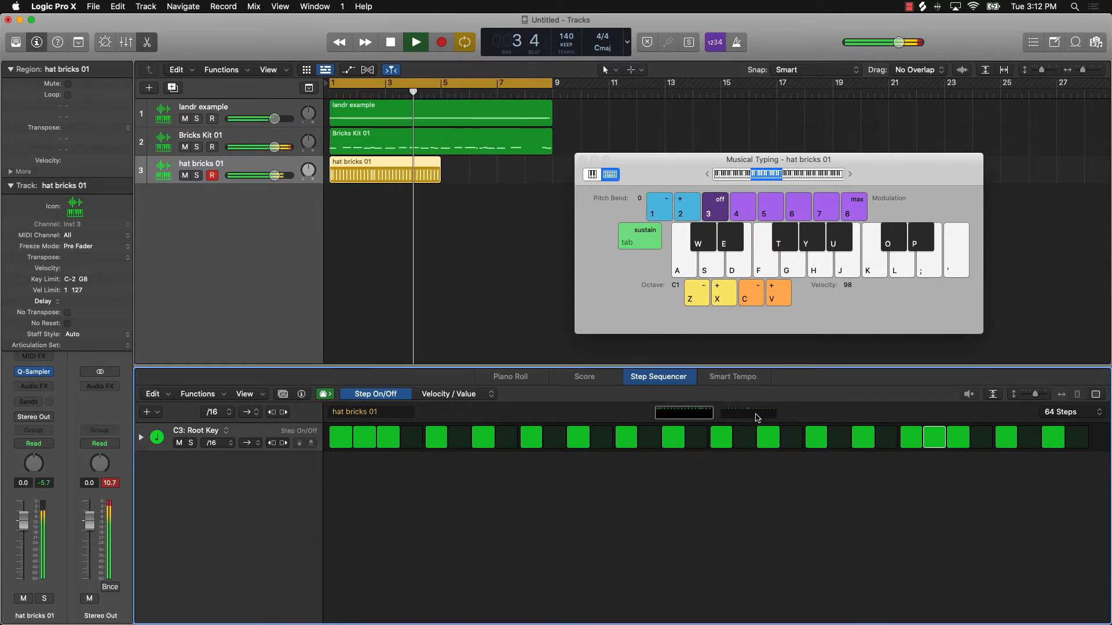
{"action": "left_click", "coordinate": [745, 414]}
{"action": "key", "text": "space"}
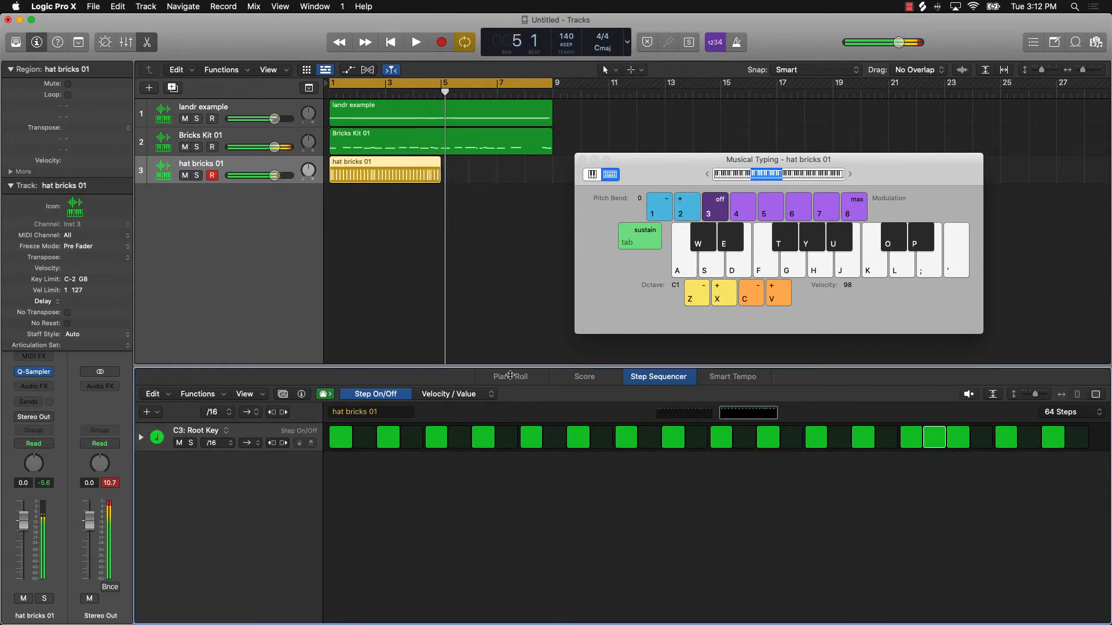
Step: Close Musical Typing, copy the hat bricks 01 region to bar 5, and play the result
{"action": "left_click", "coordinate": [583, 159]}
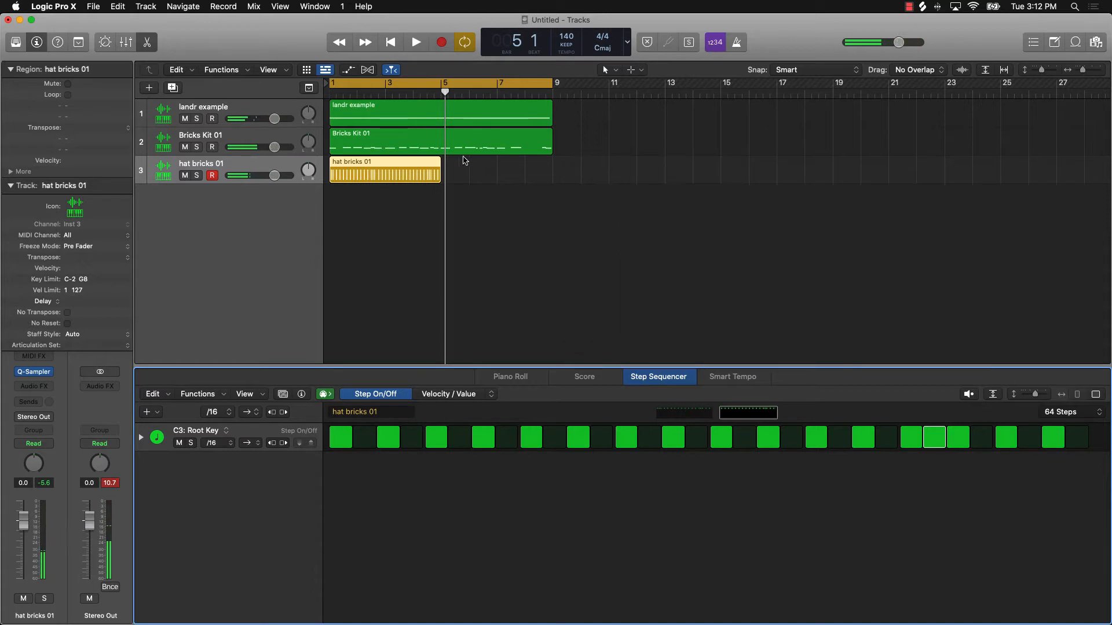
{"action": "left_click_drag", "start_coordinate": [384, 168], "coordinate": [487, 171]}
{"action": "left_click", "coordinate": [406, 198]}
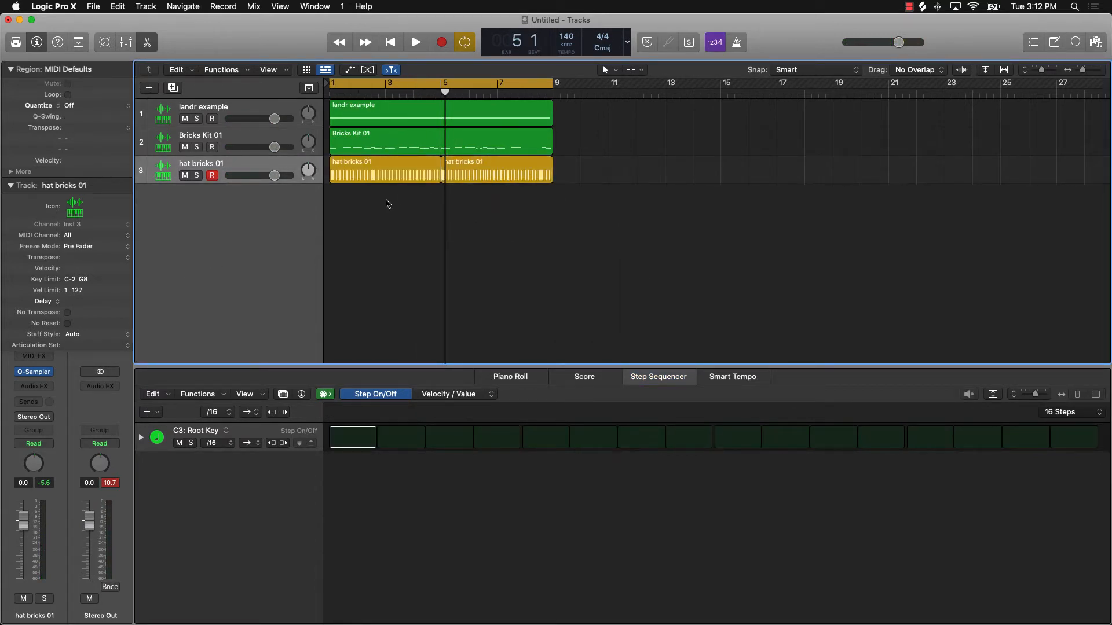
{"action": "key", "text": "space"}
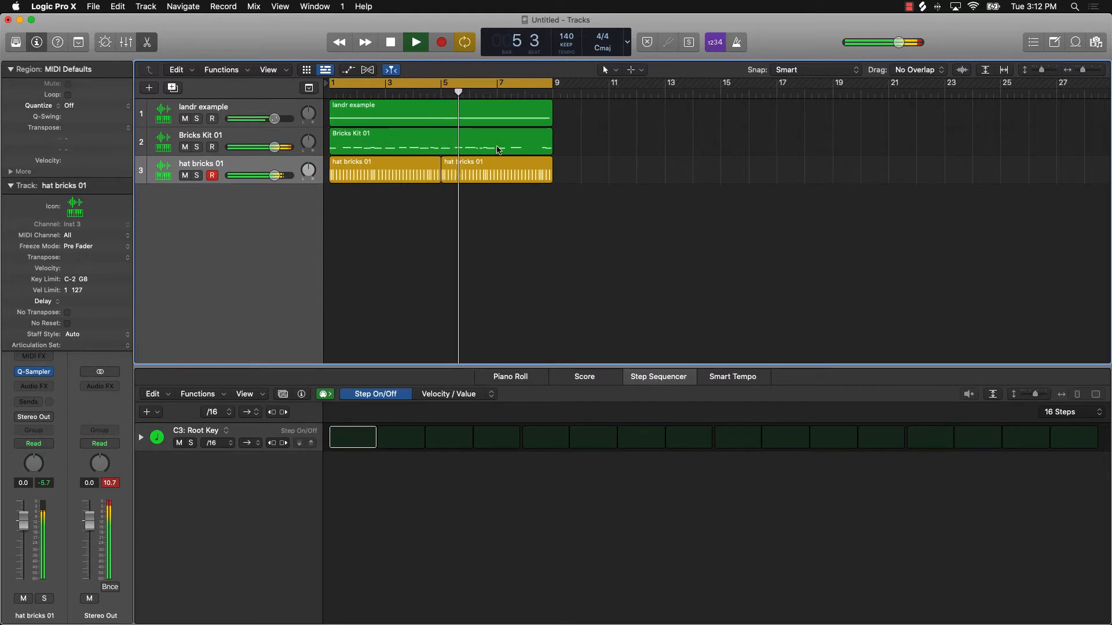
Step: Add hits on steps 34 and 36 of the bar 5 hat region's pattern and play it from bar 5
{"action": "left_click", "coordinate": [485, 167]}
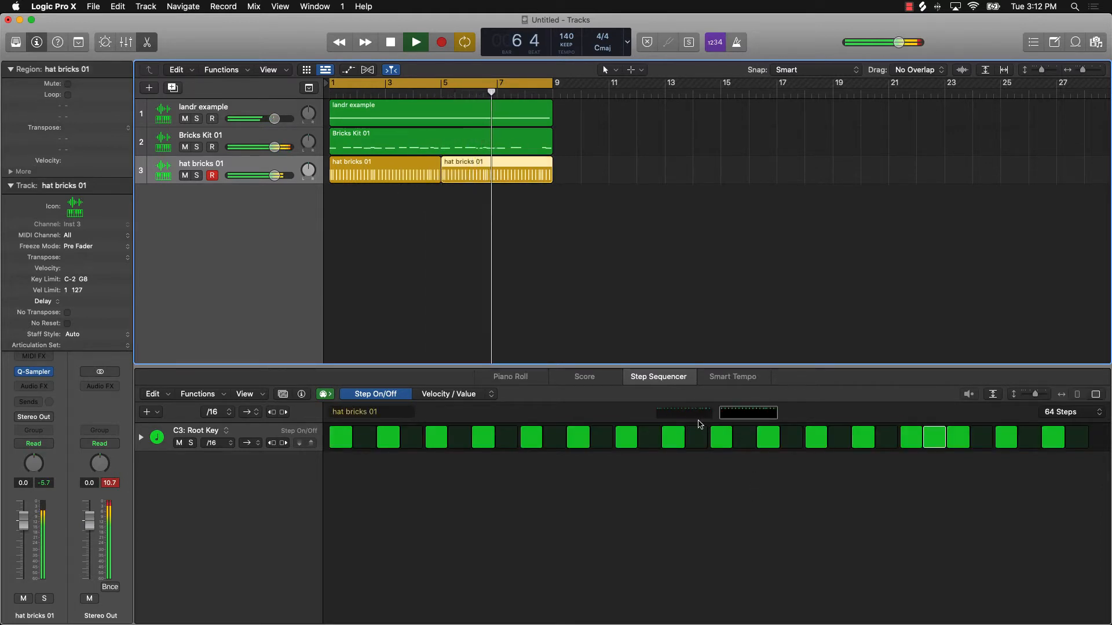
{"action": "key", "text": "space"}
{"action": "left_click", "coordinate": [362, 437]}
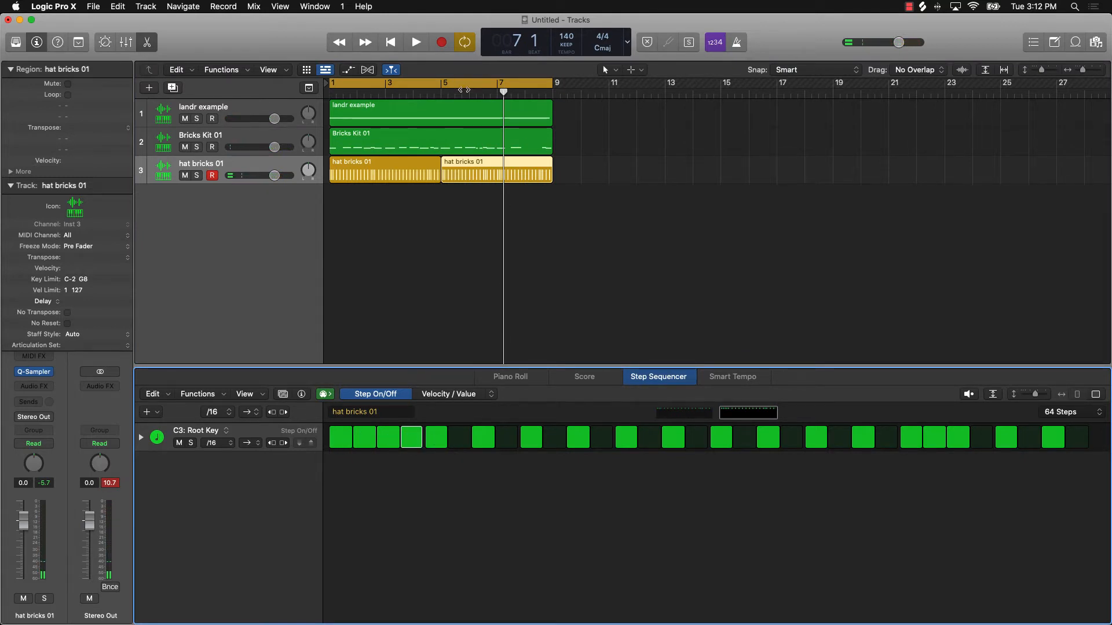
{"action": "double_click", "coordinate": [450, 96]}
{"action": "left_click", "coordinate": [509, 234]}
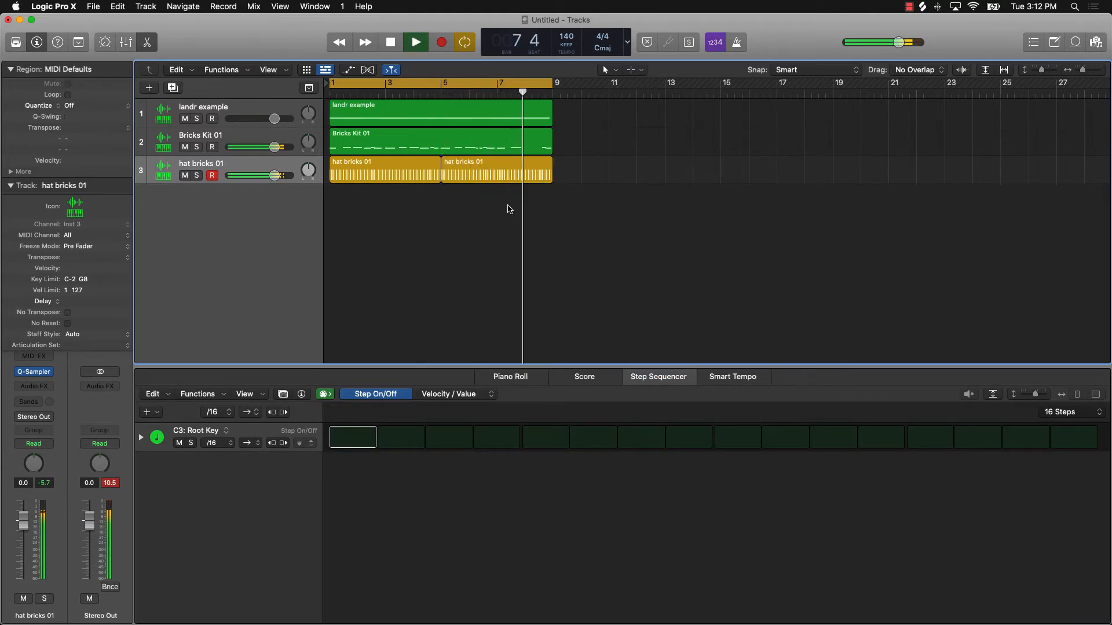
Step: Fill all the empty steps from 51 to 64 in the bar 5 hat region's pattern and play it back
{"action": "left_click", "coordinate": [515, 176]}
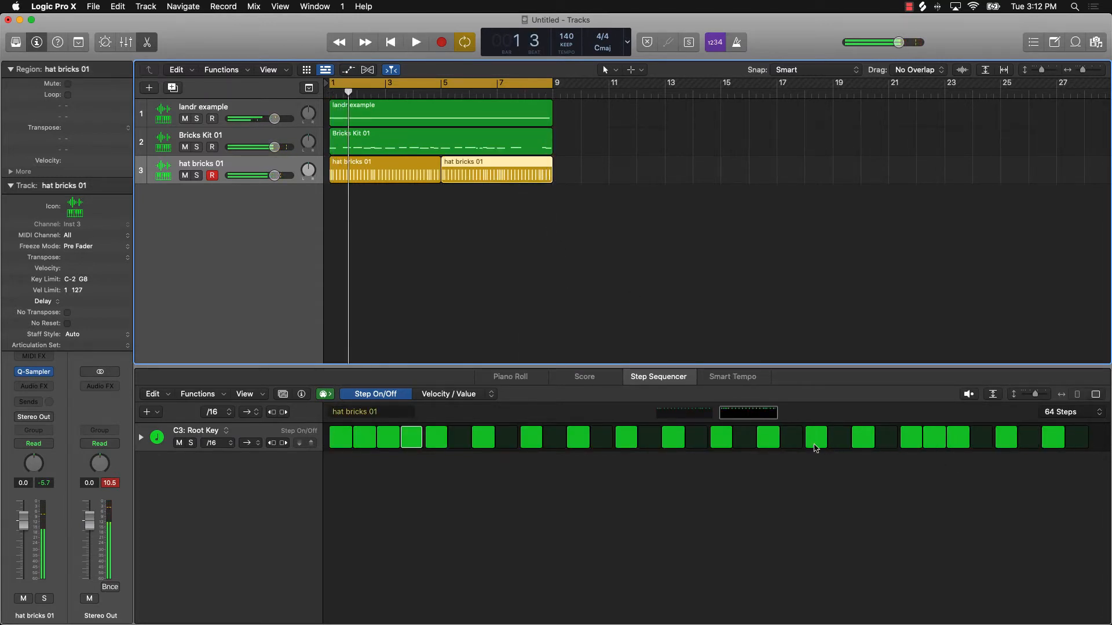
{"action": "left_click", "coordinate": [791, 443]}
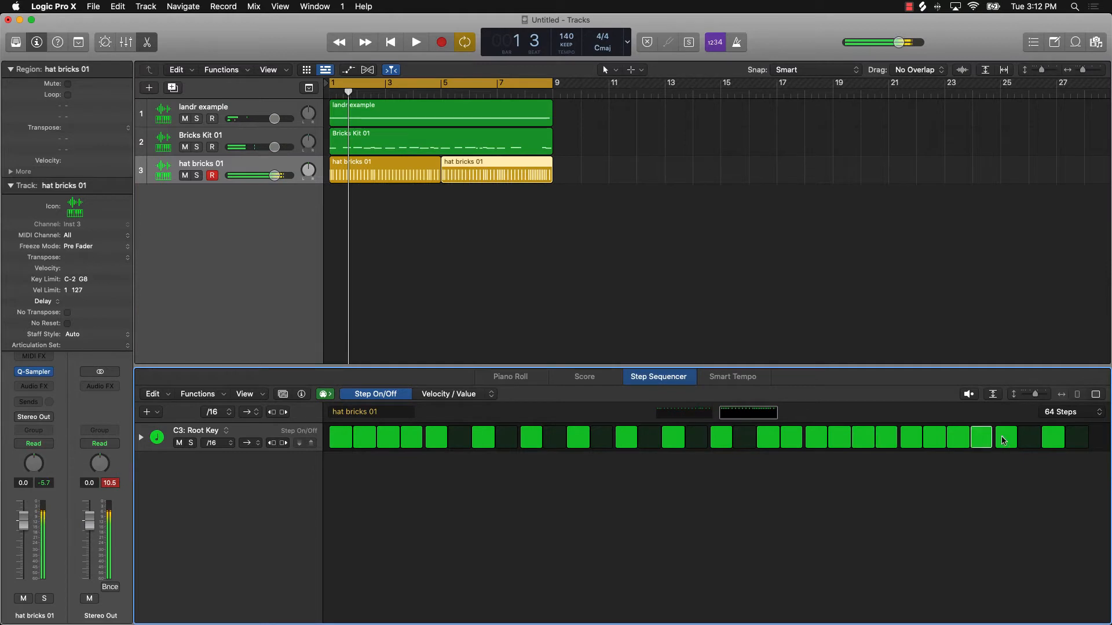
{"action": "double_click", "coordinate": [493, 91]}
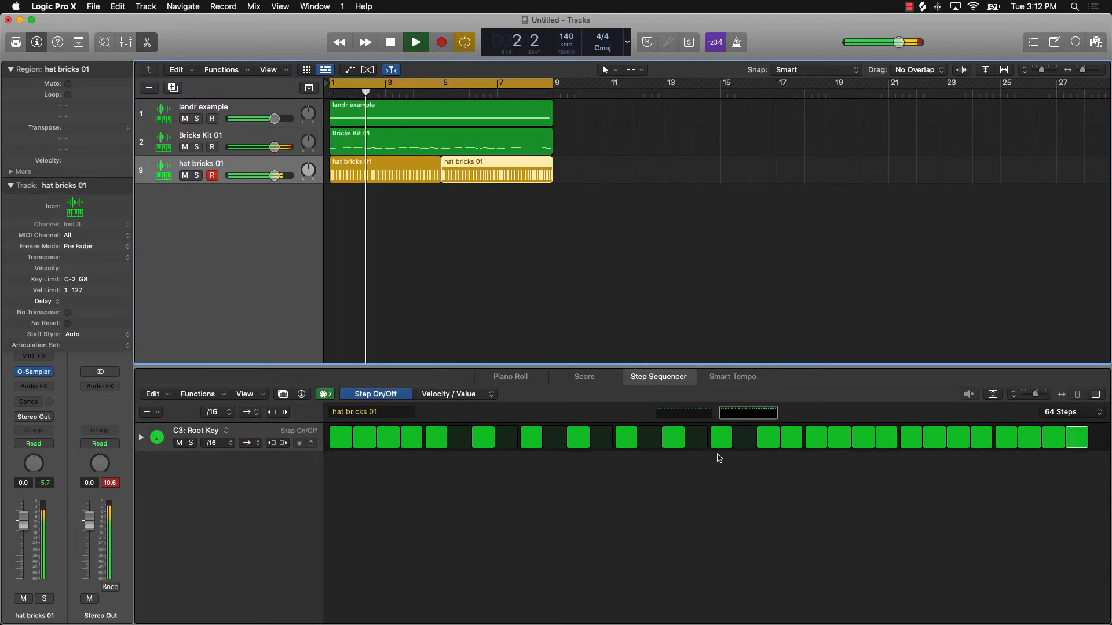
{"action": "left_click", "coordinate": [686, 278]}
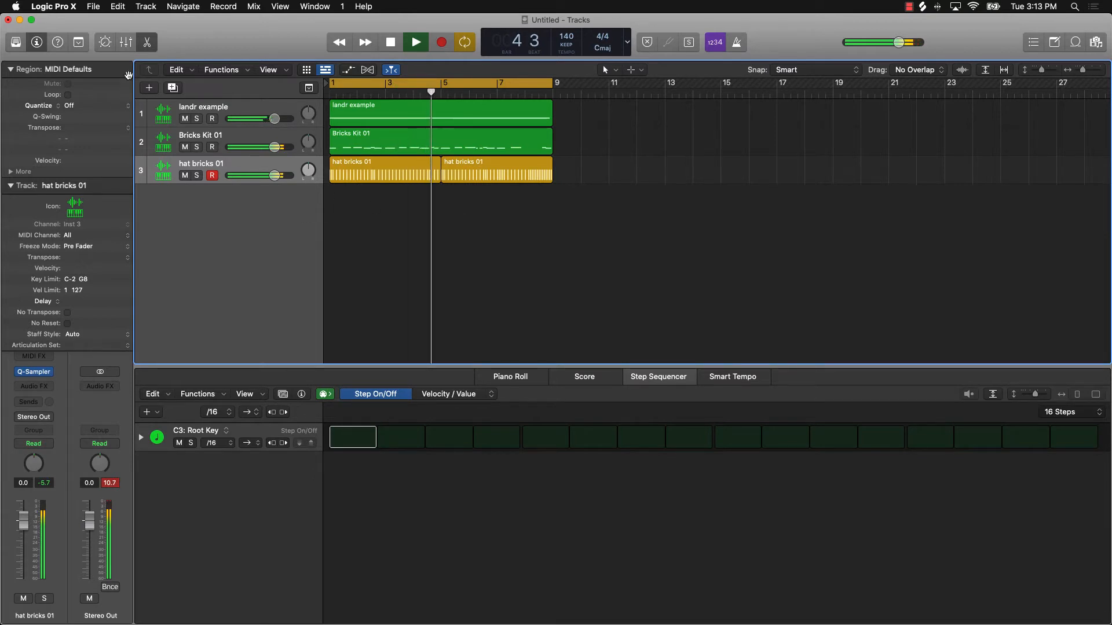
Step: Create another Quick Sampler instrument track, load the 808 bricks 01 setting, and close the plug-in window
{"action": "key", "text": "alt+super+n"}
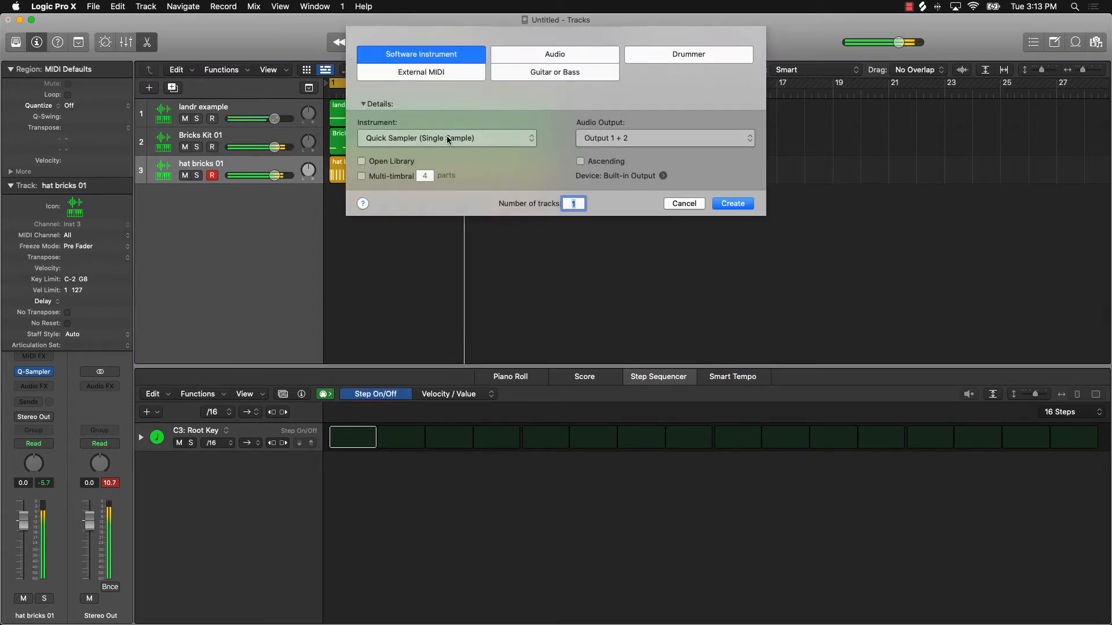
{"action": "left_click", "coordinate": [731, 204]}
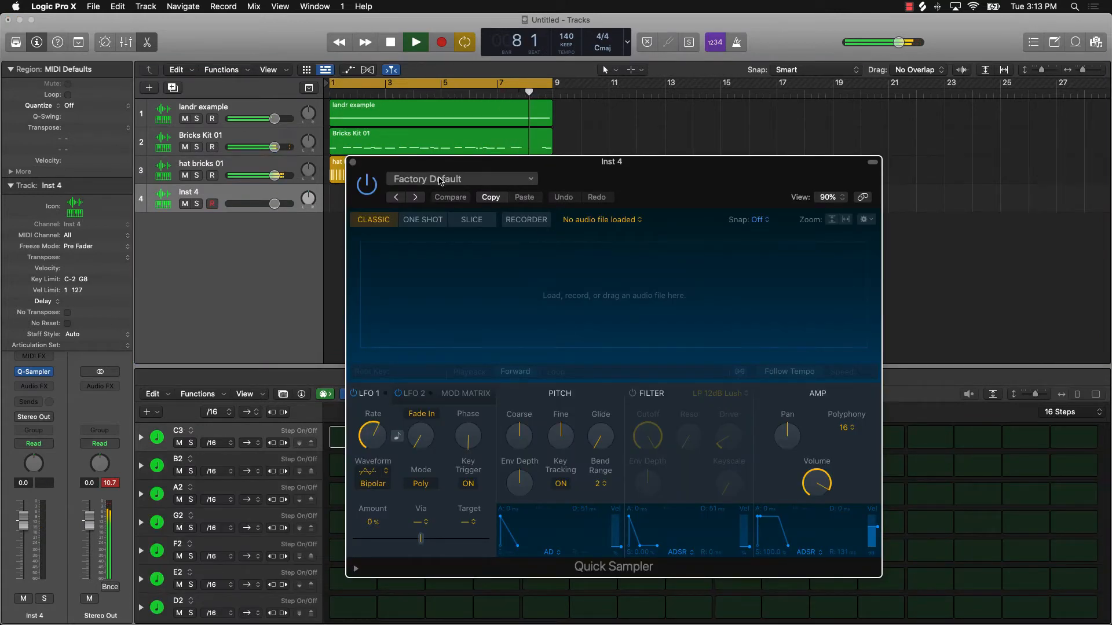
{"action": "left_click", "coordinate": [462, 179]}
{"action": "left_click", "coordinate": [440, 402]}
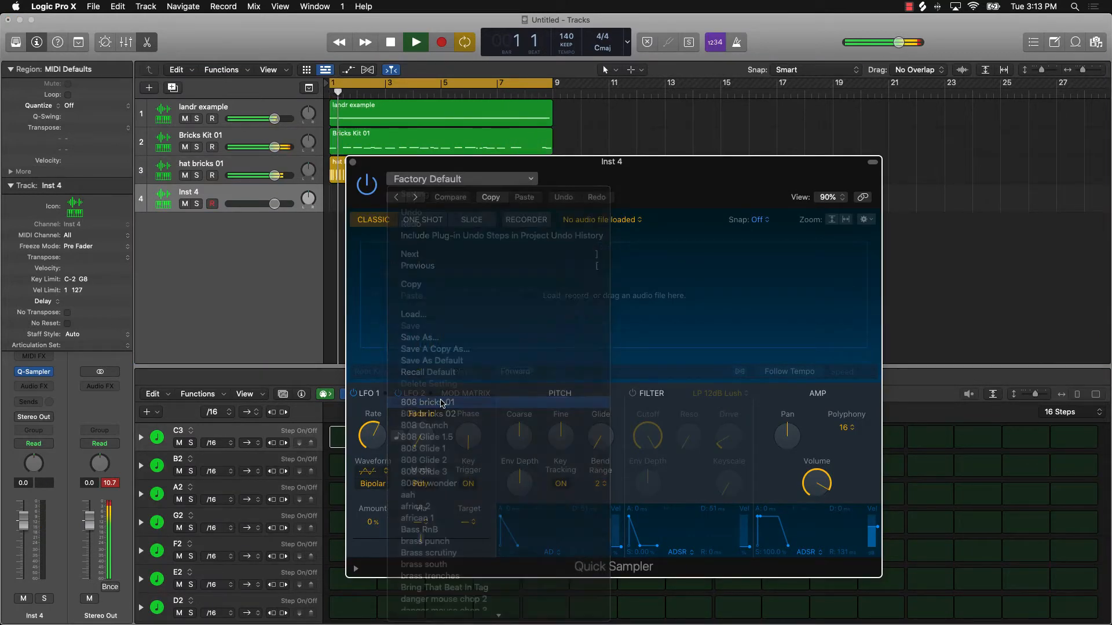
{"action": "left_click", "coordinate": [353, 163]}
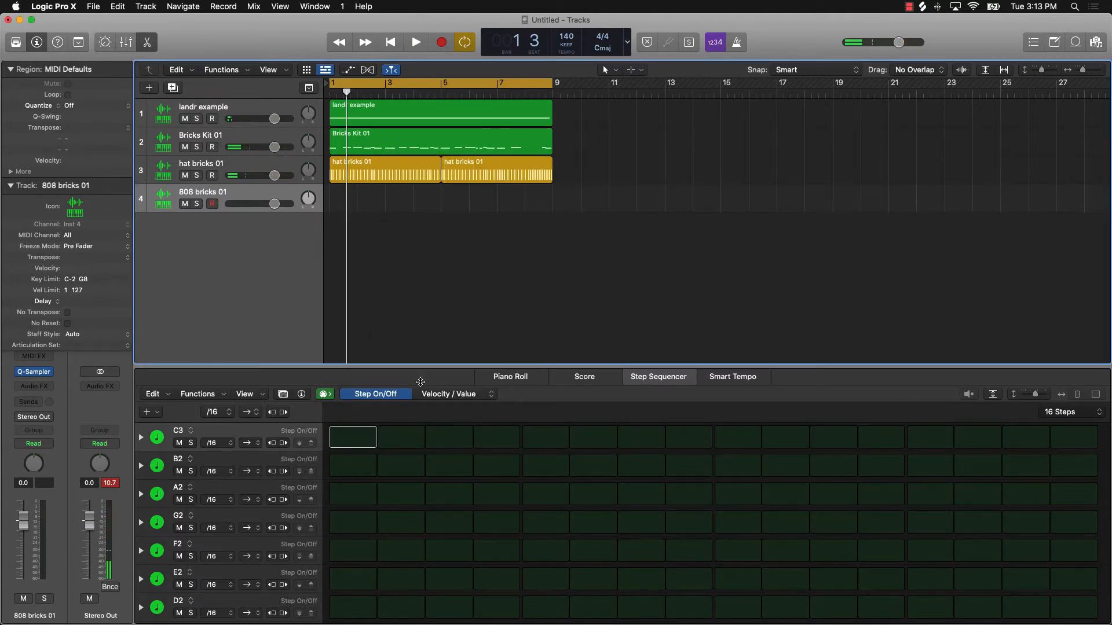
Step: Show the Piano Roll for the 808 bricks 01 track, return to bar 1, and open Musical Typing
{"action": "left_click", "coordinate": [514, 377]}
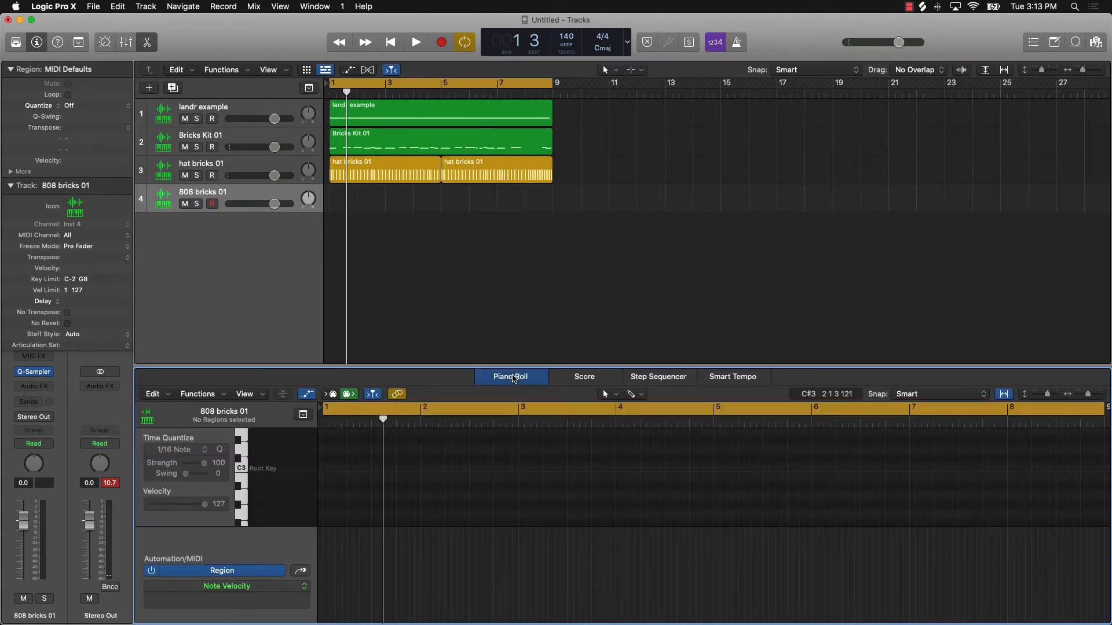
{"action": "key", "text": "Return"}
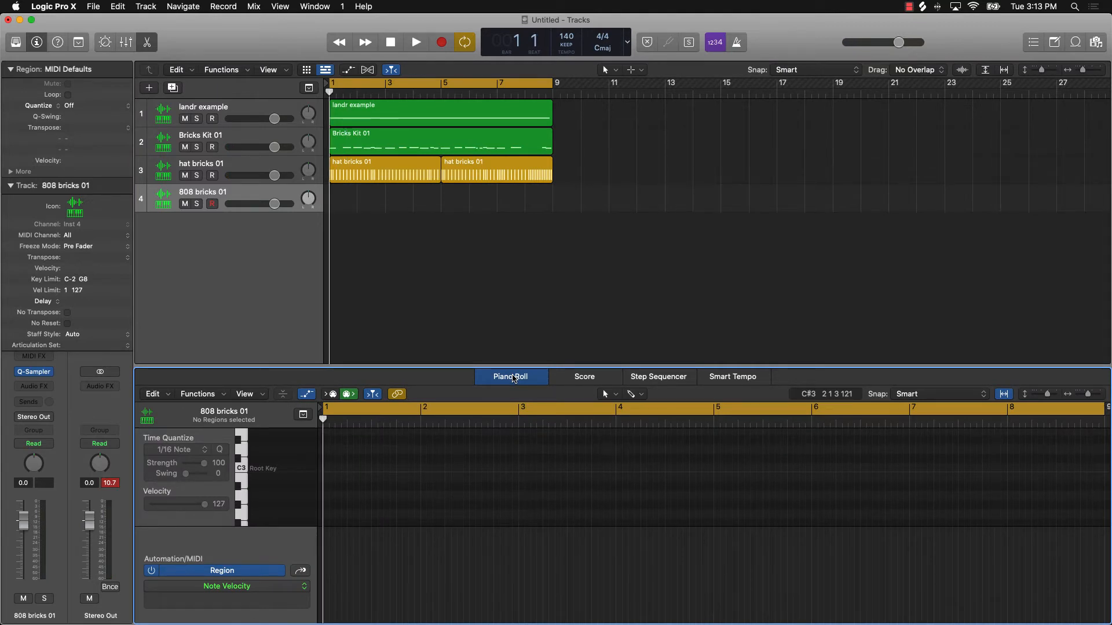
{"action": "key", "text": "cmd+k"}
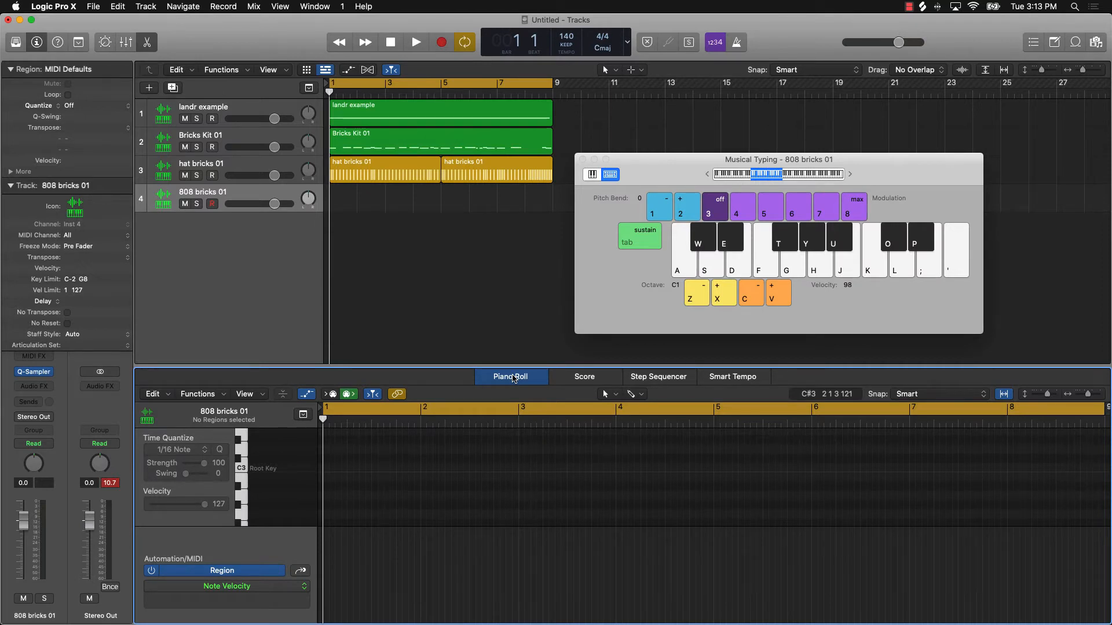
Step: Stop the started 808 take during the count-in, set the Musical Typing octave to C2, and audition the sound
{"action": "key", "text": "r"}
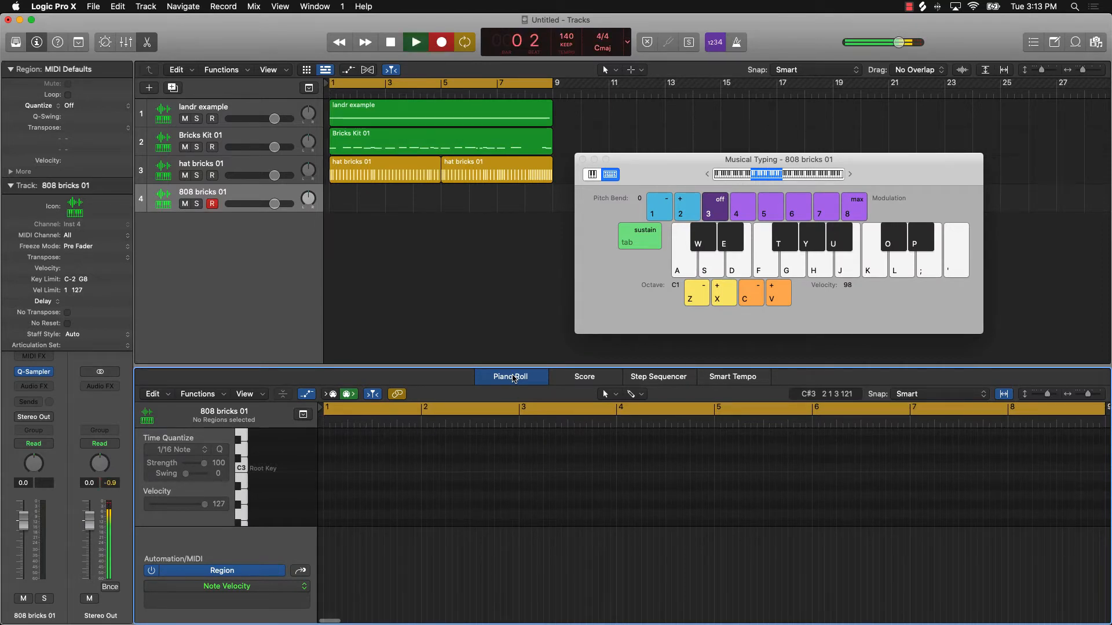
{"action": "key", "text": "space"}
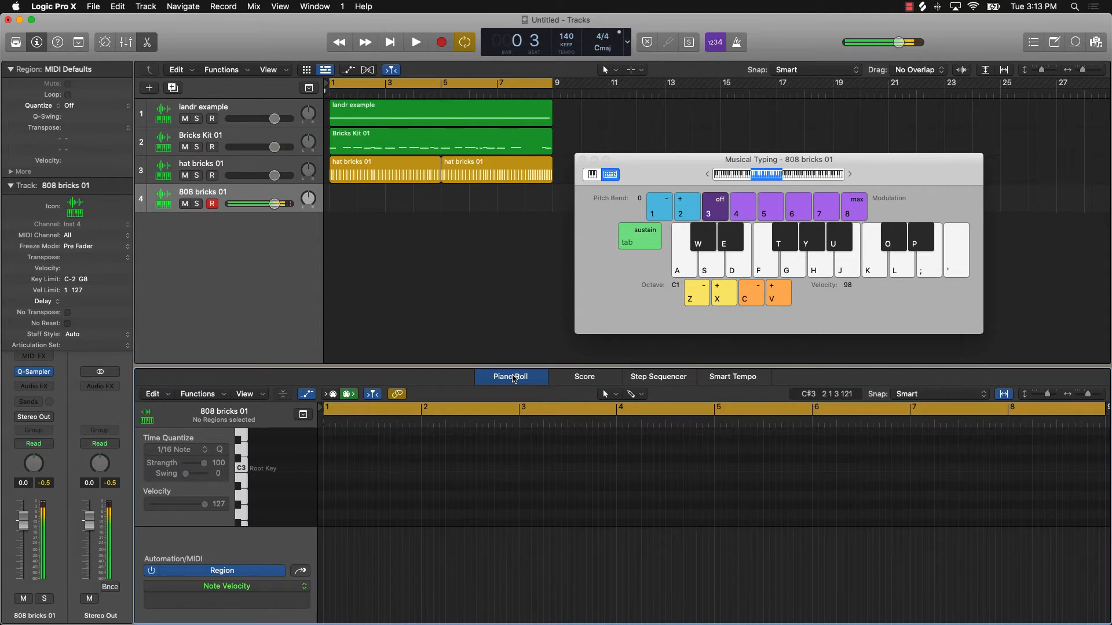
{"action": "key", "text": "x"}
{"action": "key", "text": "k"}
{"action": "key", "text": "x"}
{"action": "key", "text": "k"}
{"action": "key", "text": "z"}
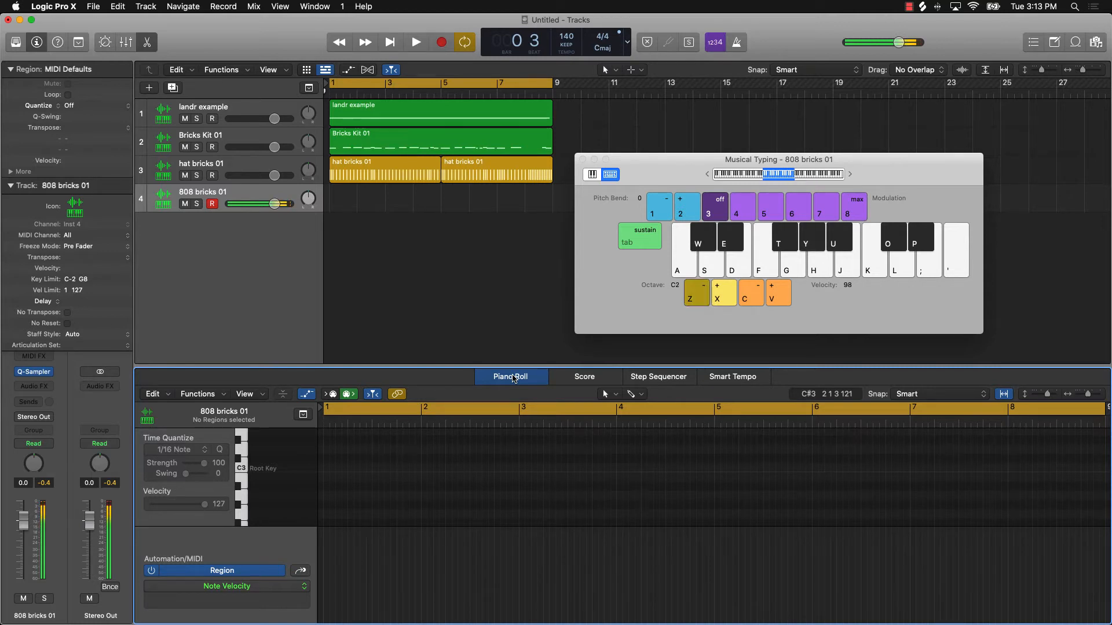
Step: Record a ten-note 808 pattern on G#2 across bars 1 to 8 of the 808 bricks 01 track
{"action": "key", "text": "r"}
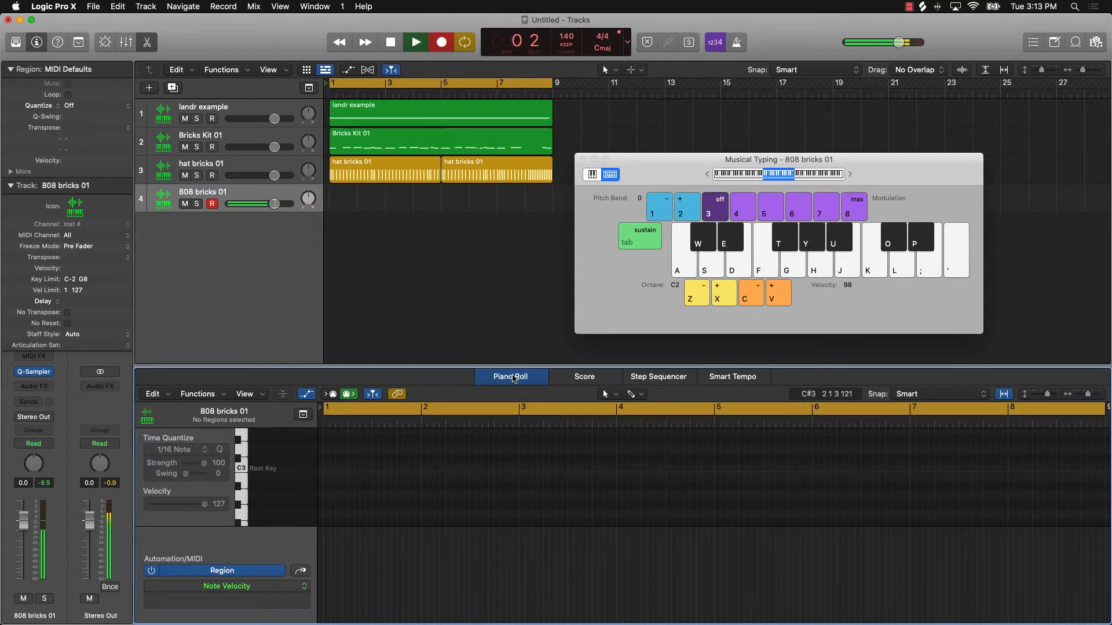
{"action": "key", "text": "y"}
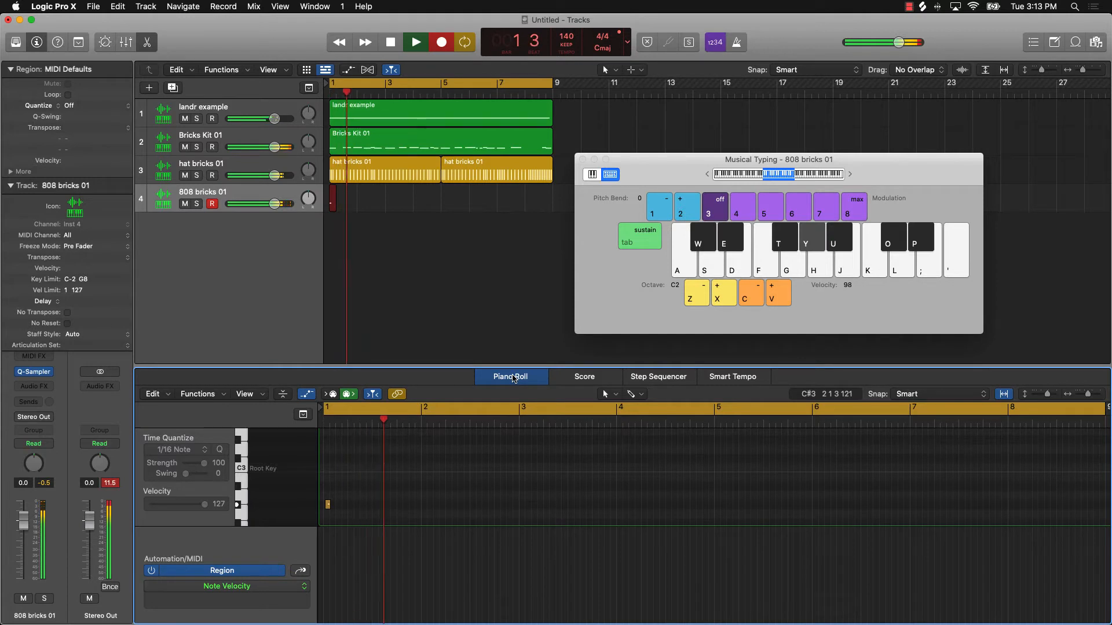
{"action": "key", "text": "y"}
{"action": "key", "text": "y"}
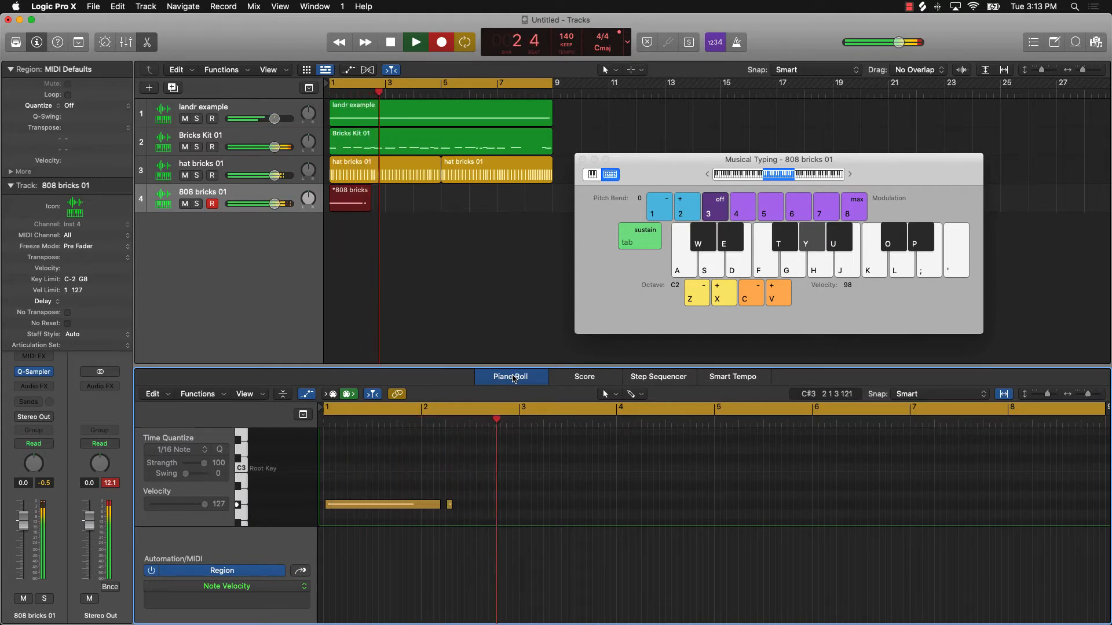
{"action": "key", "text": "y"}
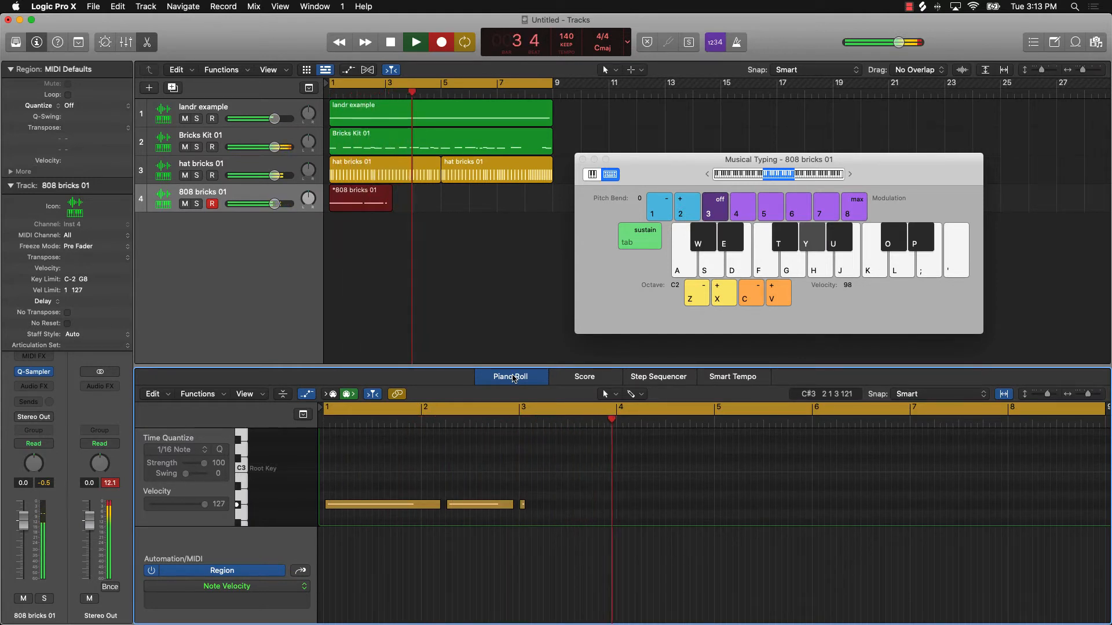
{"action": "key", "text": "y"}
{"action": "key", "text": "y"}
{"action": "key", "text": "y"}
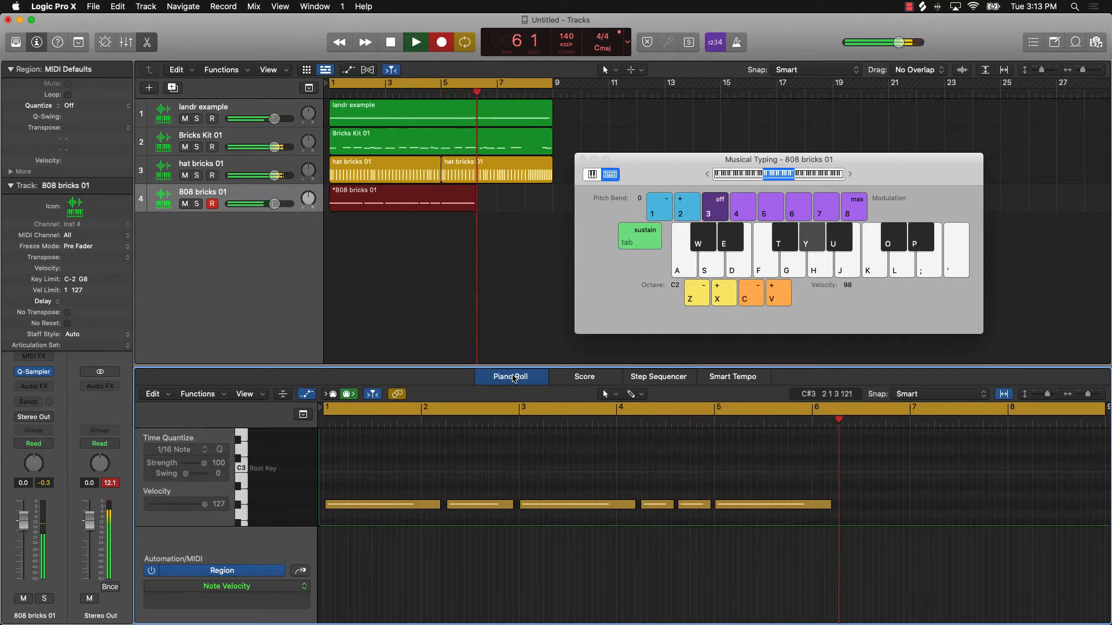
{"action": "key", "text": "y"}
{"action": "key", "text": "y"}
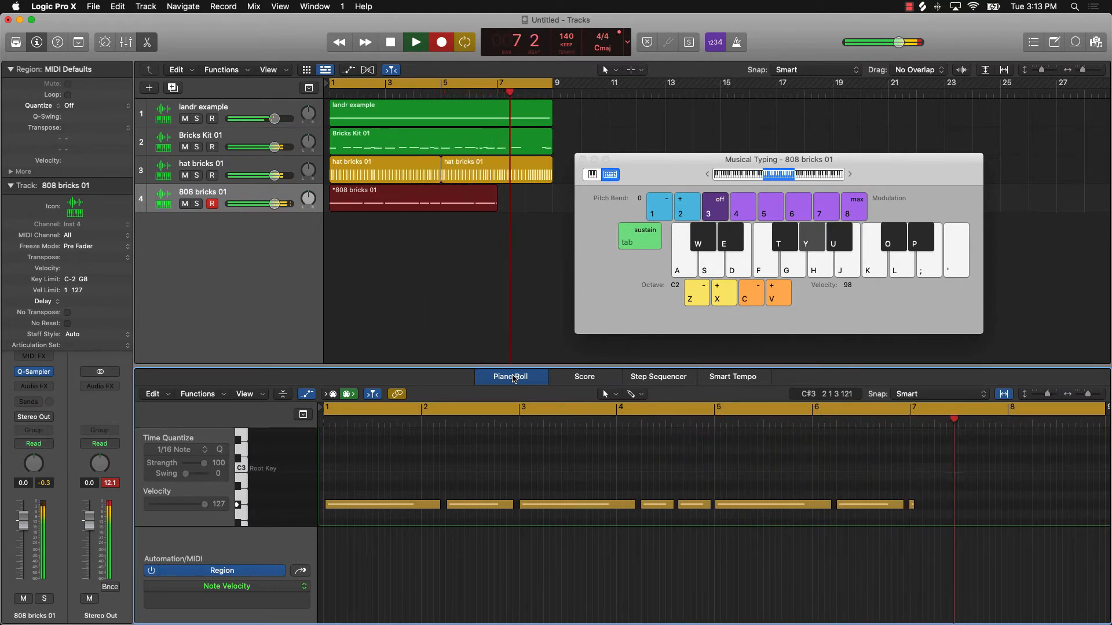
{"action": "key", "text": "y"}
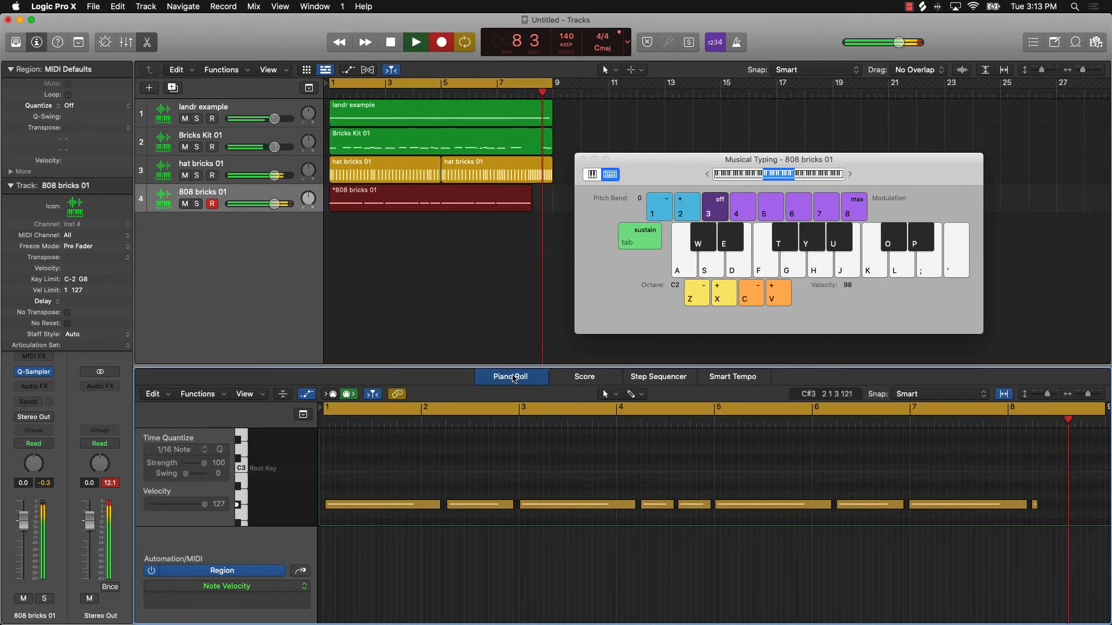
{"action": "key", "text": "y"}
{"action": "key", "text": "space"}
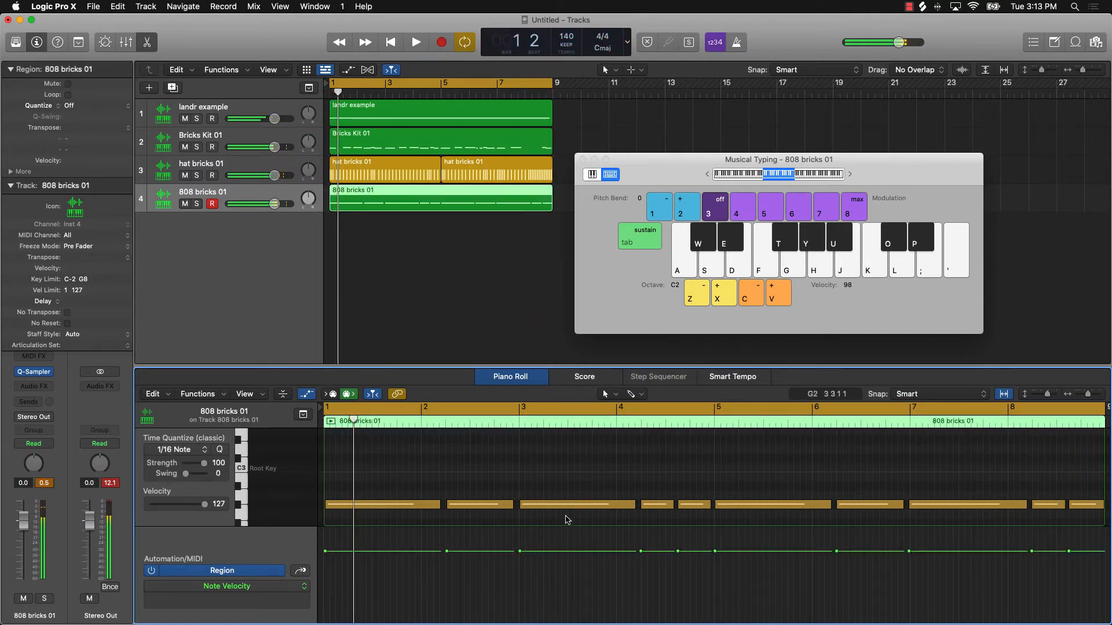
Step: Quantize all the recorded 808 notes to 1/16 Note, raise their velocity to 127, and play the result
{"action": "key", "text": "super+a"}
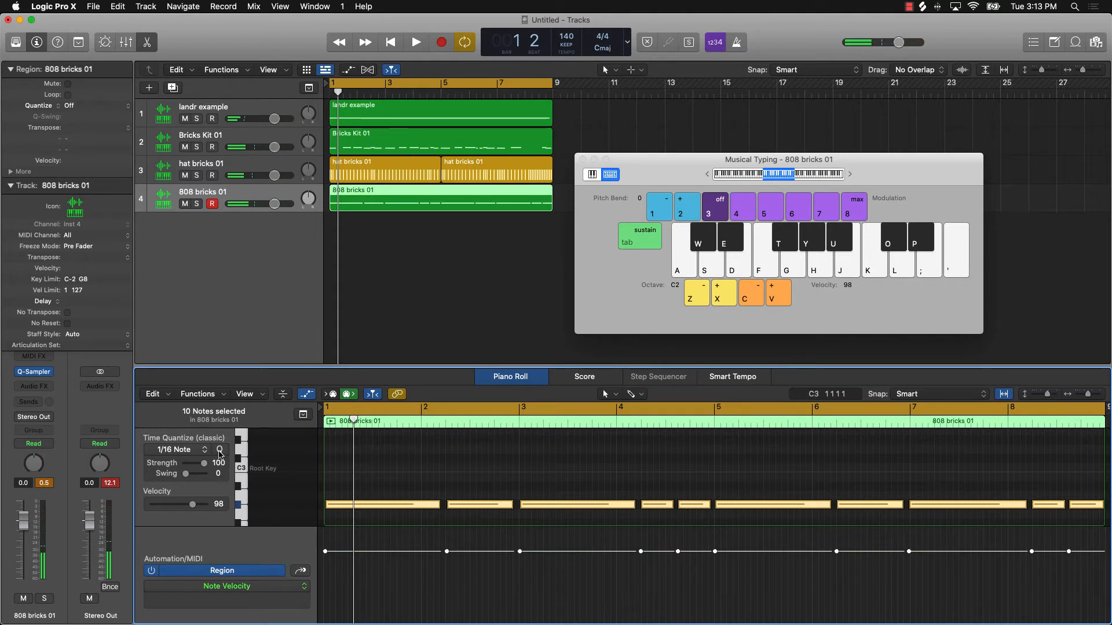
{"action": "scroll", "coordinate": [452, 515], "scroll_direction": "right", "scroll_amount": 1}
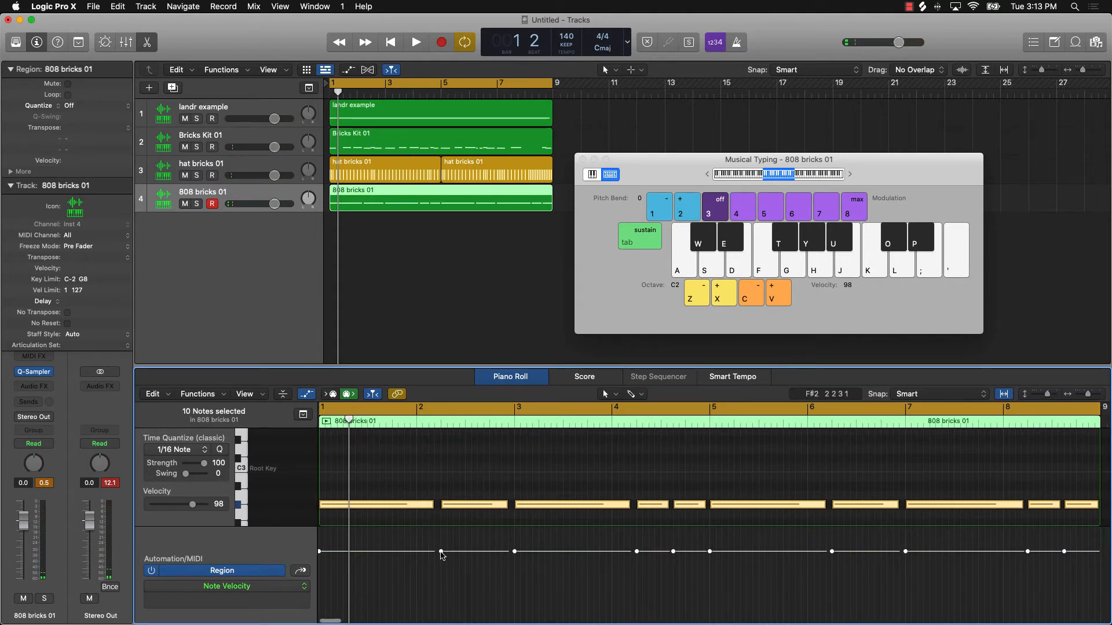
{"action": "left_click_drag", "start_coordinate": [442, 555], "coordinate": [463, 478]}
{"action": "key", "text": "space"}
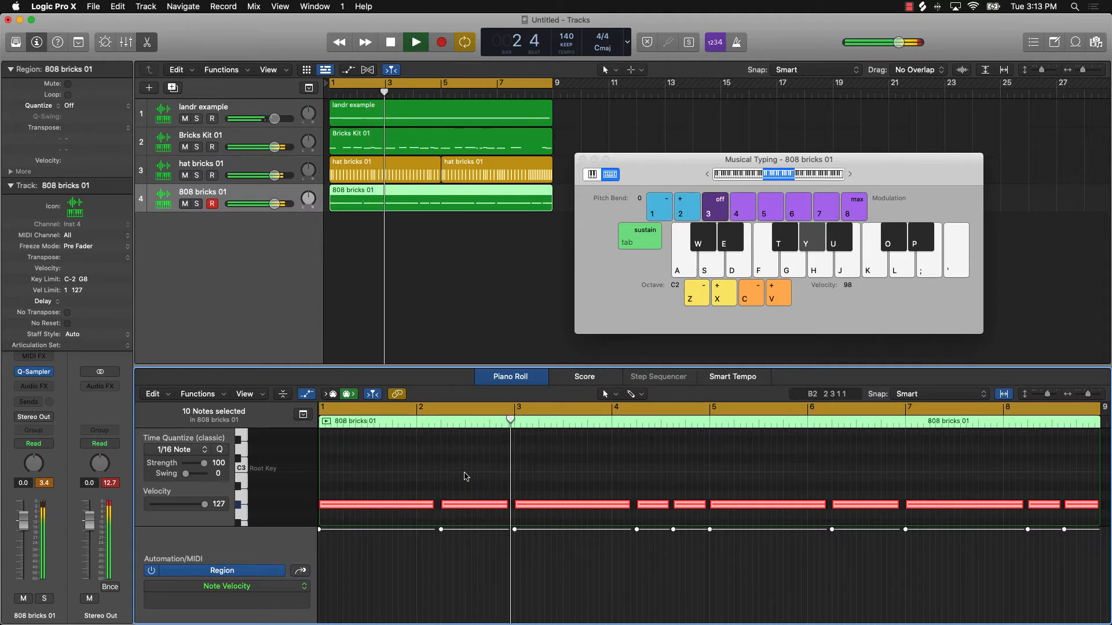
{"action": "left_click", "coordinate": [485, 475]}
Step: Try the 808 note in bar 3 at C#3 during playback and move it back to G#2
{"action": "left_click_drag", "start_coordinate": [547, 510], "coordinate": [552, 466]}
{"action": "key", "text": "space"}
{"action": "left_click", "coordinate": [550, 493]}
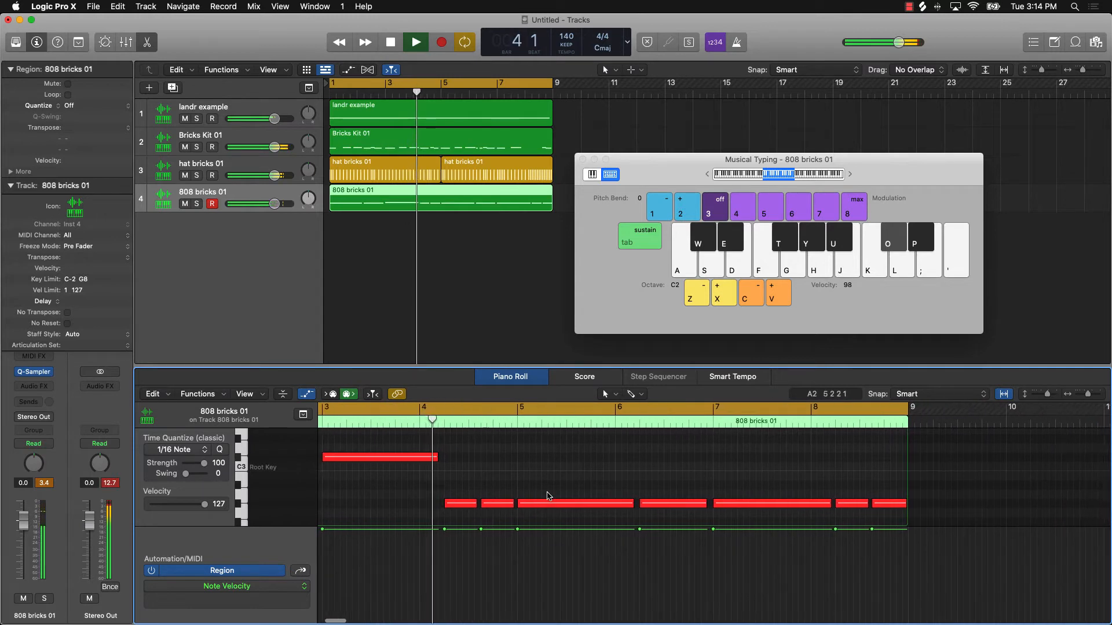
{"action": "key", "text": "space"}
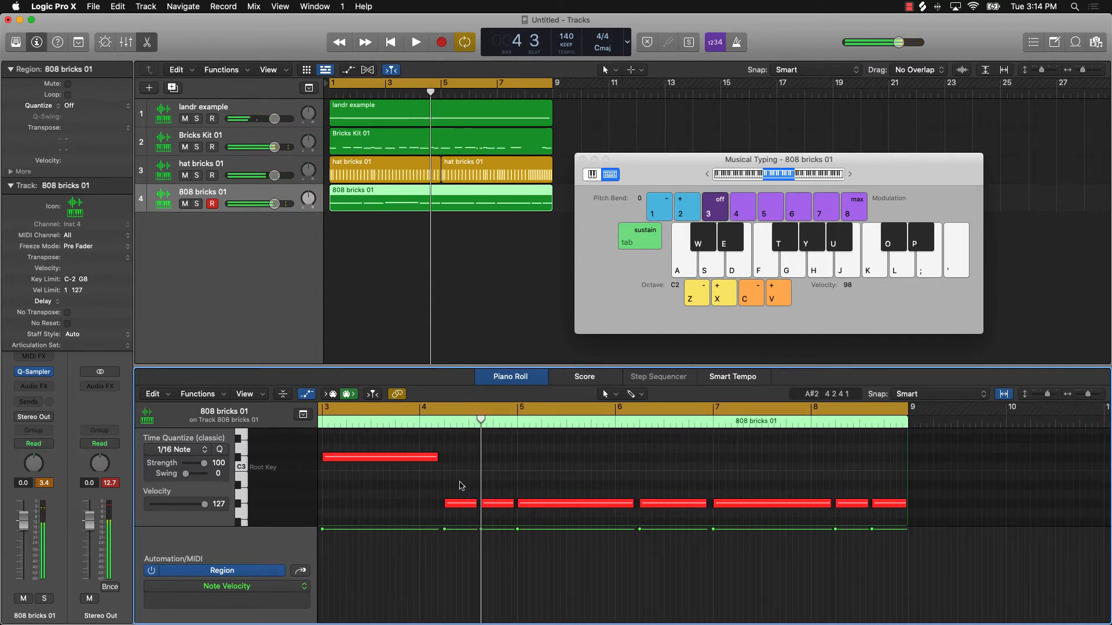
{"action": "scroll", "coordinate": [458, 485], "scroll_direction": "left", "scroll_amount": 5}
{"action": "left_click_drag", "start_coordinate": [554, 457], "coordinate": [555, 502]}
{"action": "left_click", "coordinate": [559, 475]}
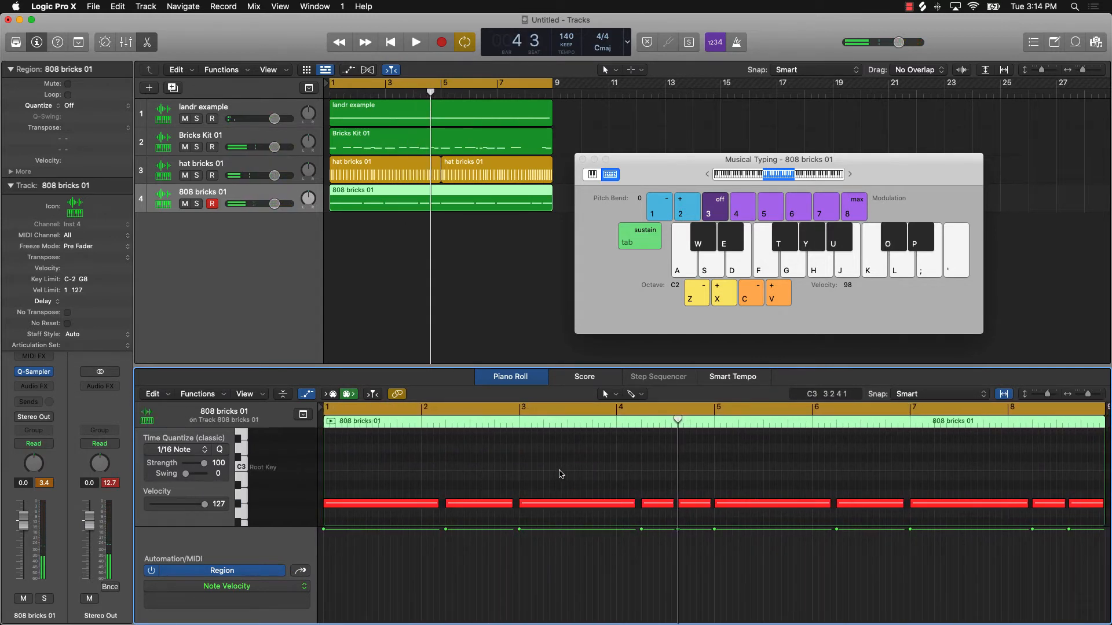
Step: Trim the start of the last 808 note in bar 4 to beat 4, extend the note before it, and play the result
{"action": "key", "text": "Return"}
{"action": "key", "text": "space"}
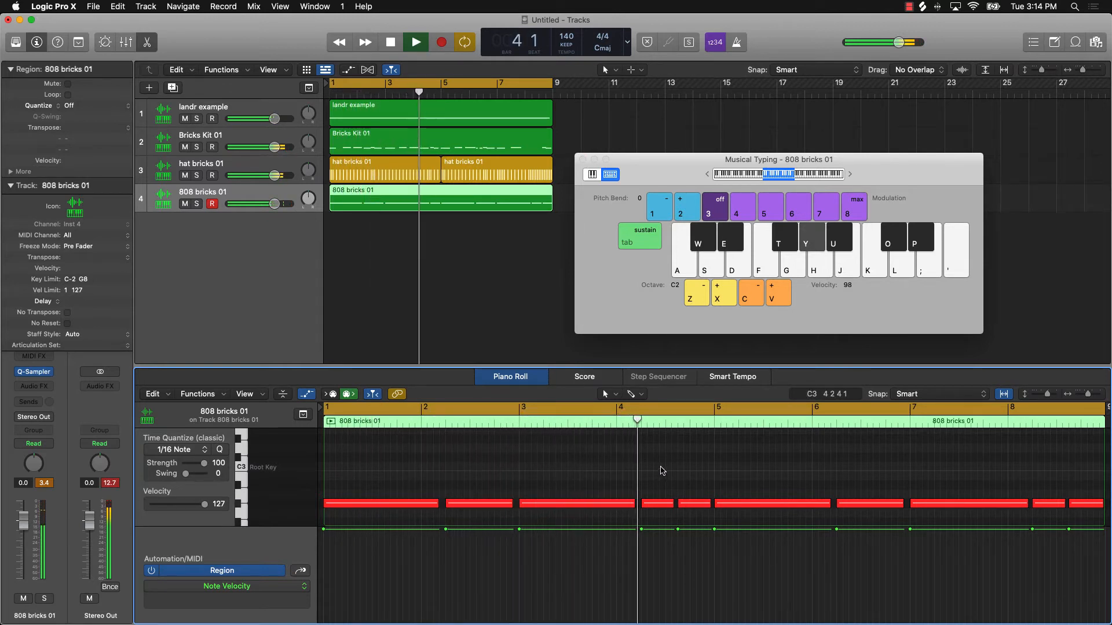
{"action": "key", "text": "space"}
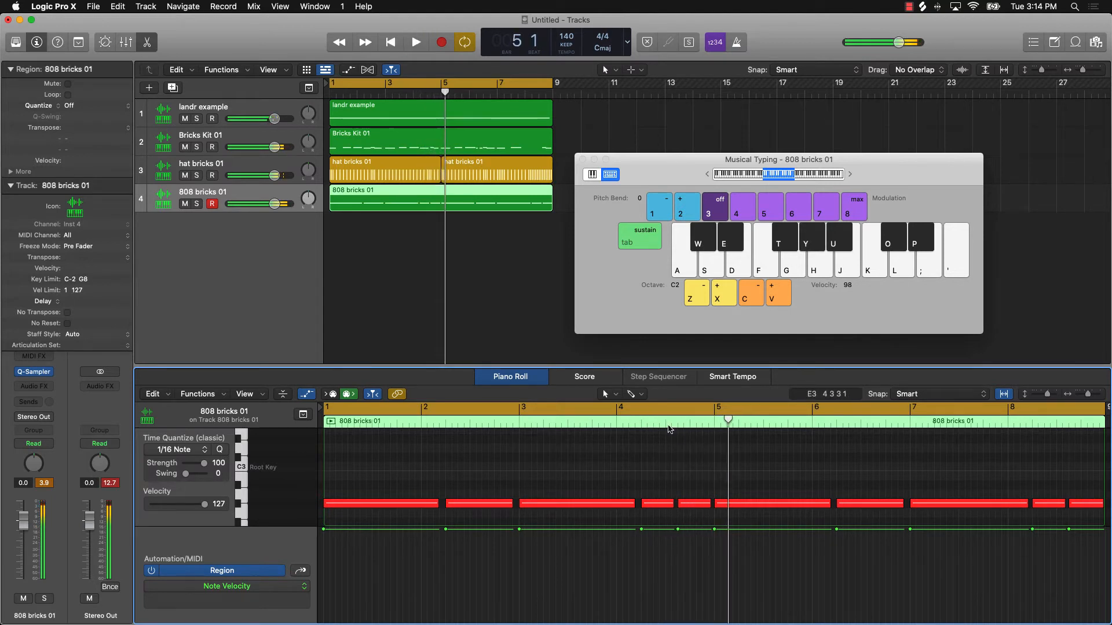
{"action": "left_click", "coordinate": [641, 428]}
{"action": "key", "text": "space"}
{"action": "key", "text": "space"}
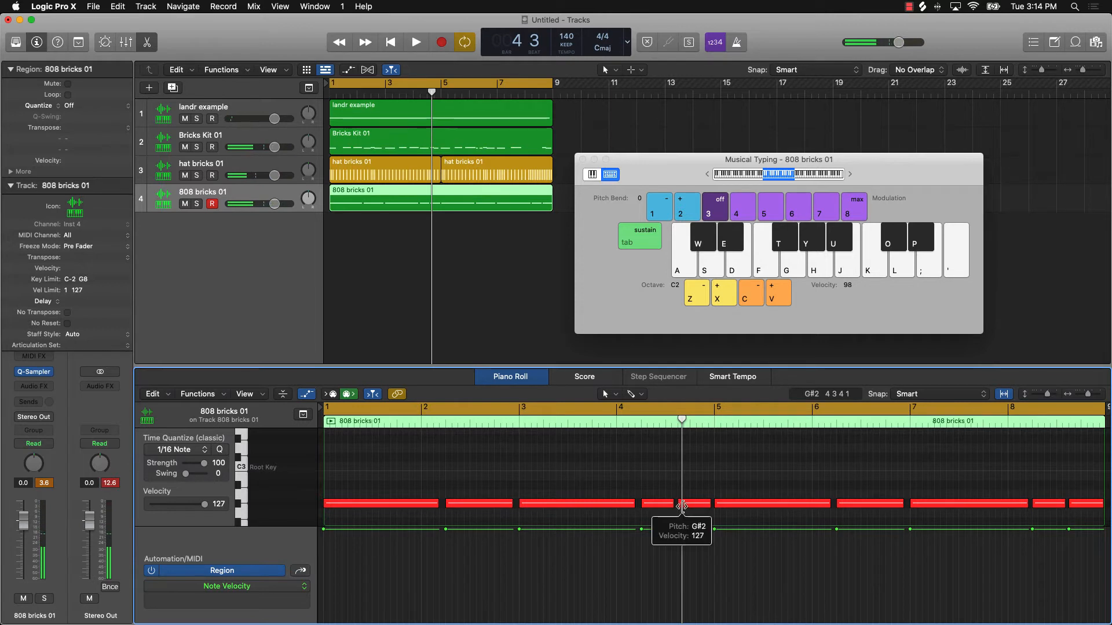
{"action": "left_click_drag", "start_coordinate": [682, 506], "coordinate": [684, 505]}
{"action": "left_click", "coordinate": [653, 449]}
{"action": "key", "text": "space"}
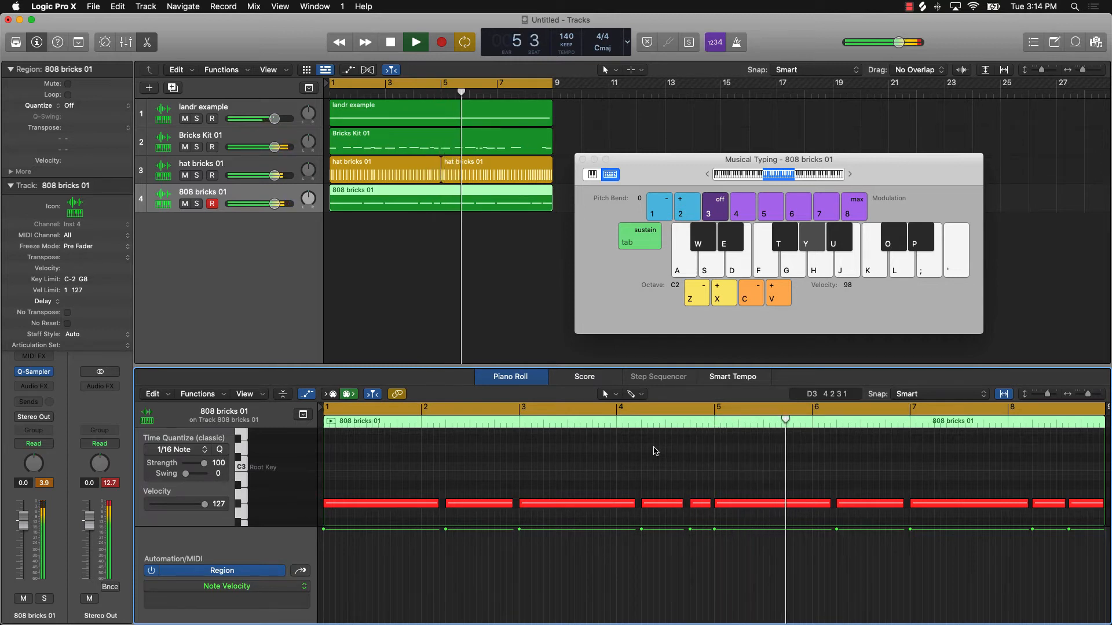
Step: Split the last 808 note in bar 8 into three at 8 3 4 and 8 4 1, and play the result
{"action": "scroll", "coordinate": [680, 485], "scroll_direction": "right", "scroll_amount": 5}
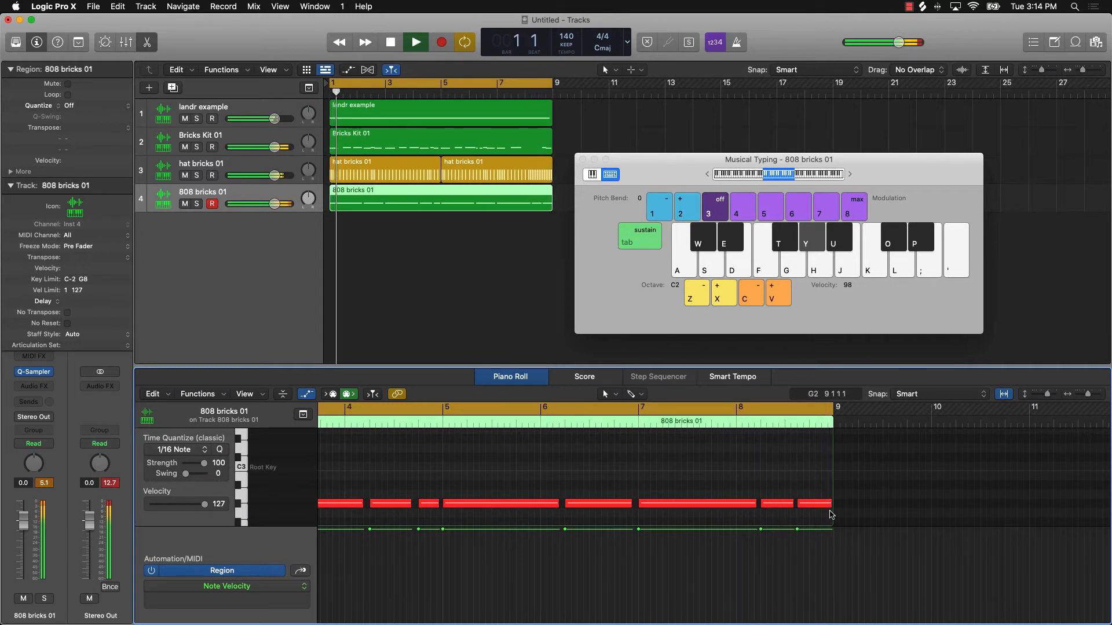
{"action": "key", "text": "space"}
{"action": "left_click", "coordinate": [815, 425]}
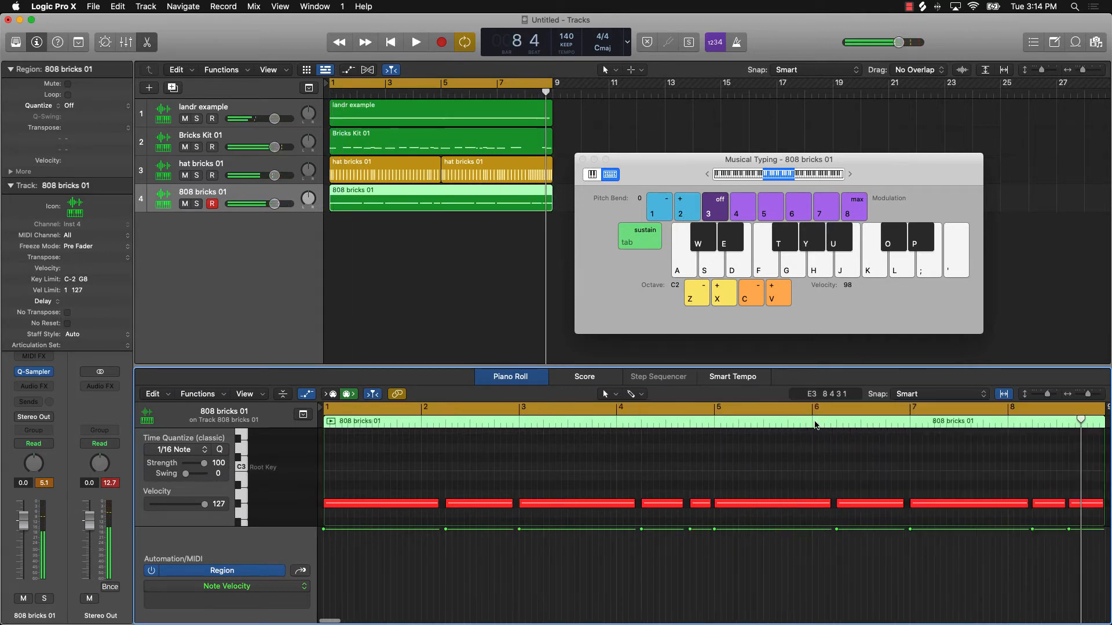
{"action": "scroll", "coordinate": [1033, 446], "scroll_direction": "right", "scroll_amount": 3}
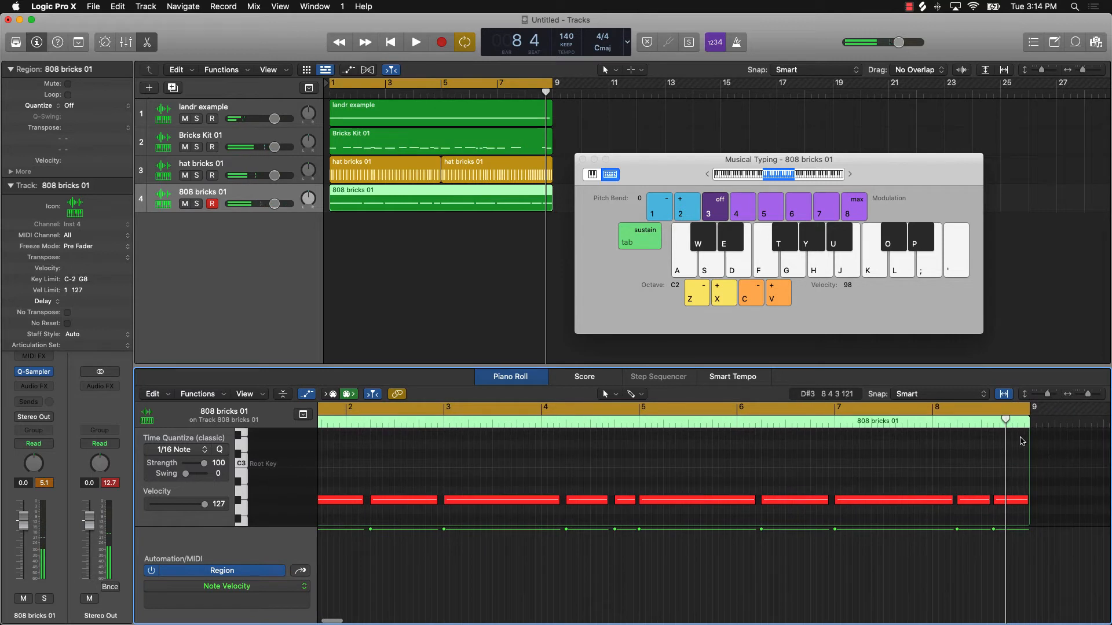
{"action": "left_click", "coordinate": [1012, 500]}
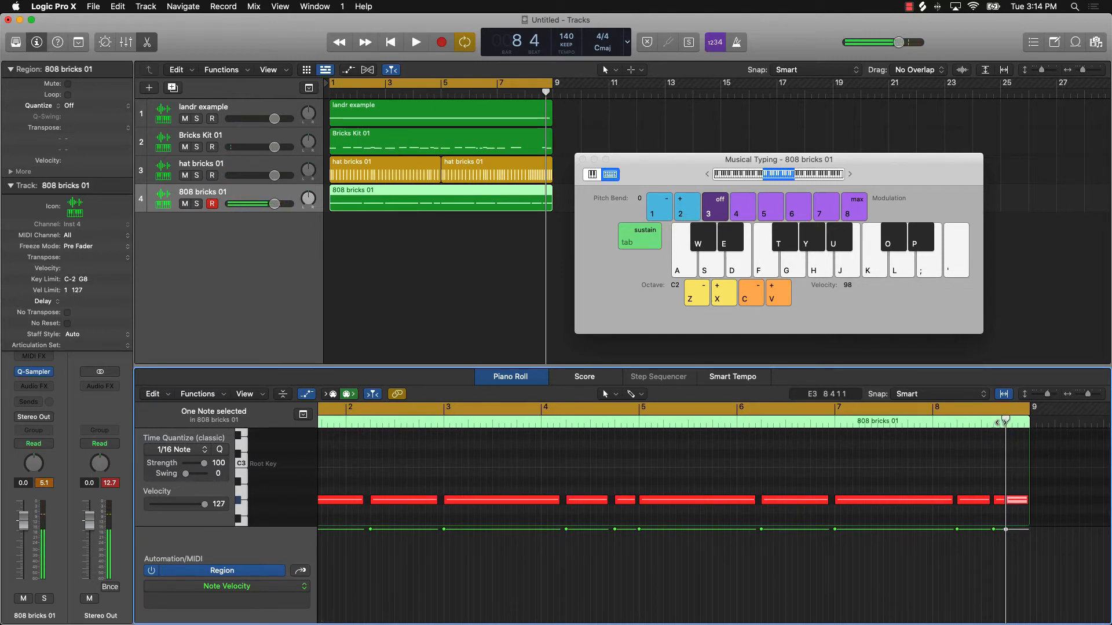
{"action": "left_click", "coordinate": [1000, 423]}
{"action": "left_click_drag", "start_coordinate": [1010, 481], "coordinate": [993, 510]}
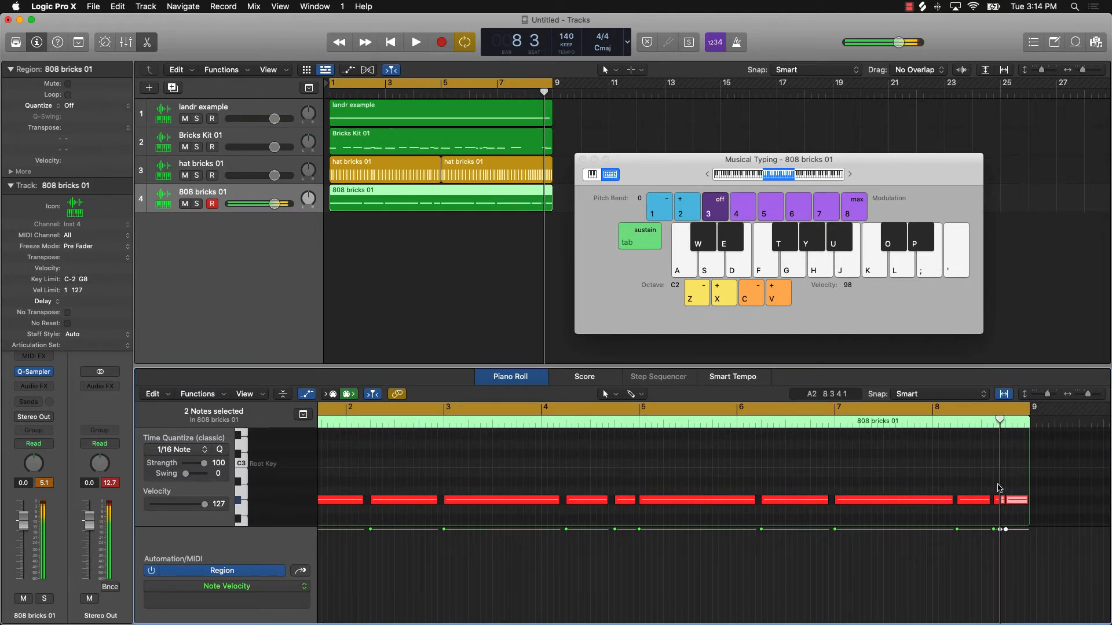
{"action": "key", "text": "space"}
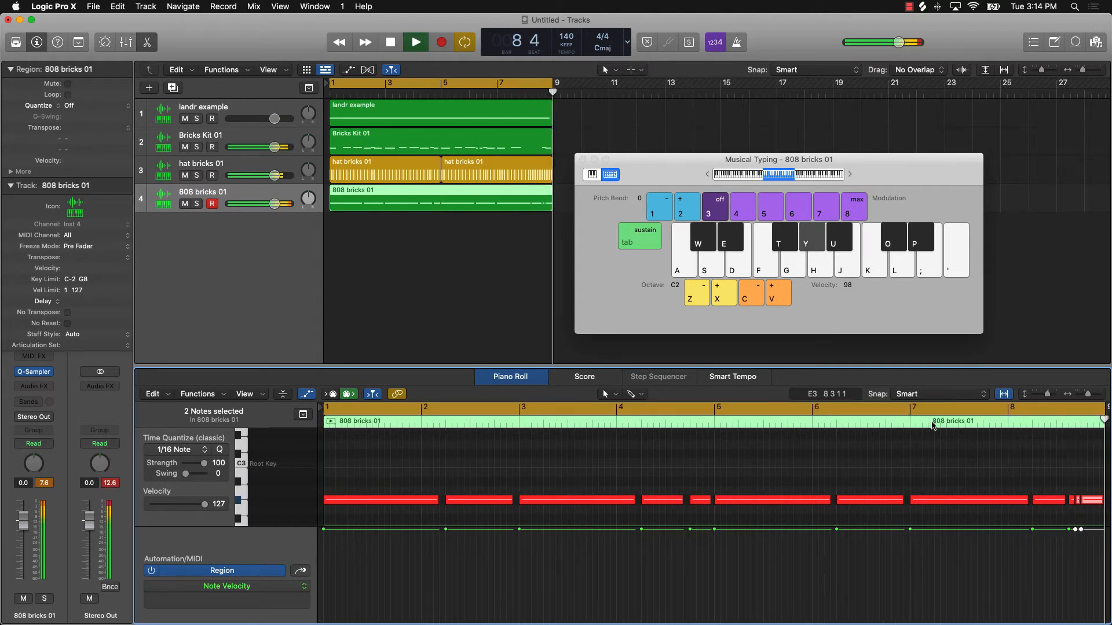
{"action": "left_click", "coordinate": [868, 462]}
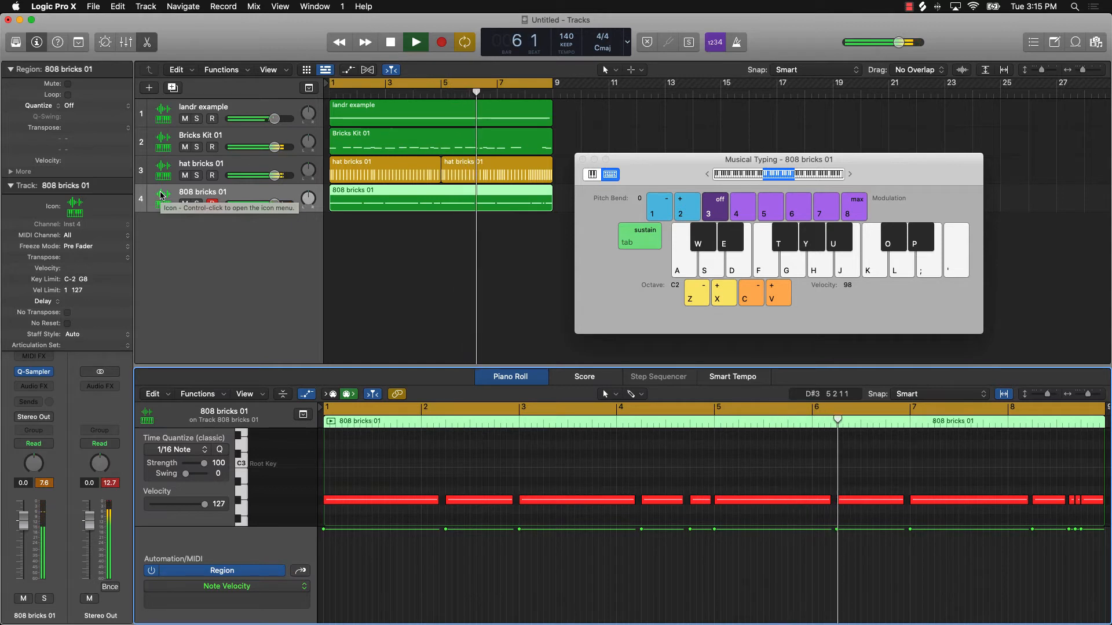
Step: Stop playback, select the landr example track, and close Musical Typing
{"action": "left_click", "coordinate": [406, 255]}
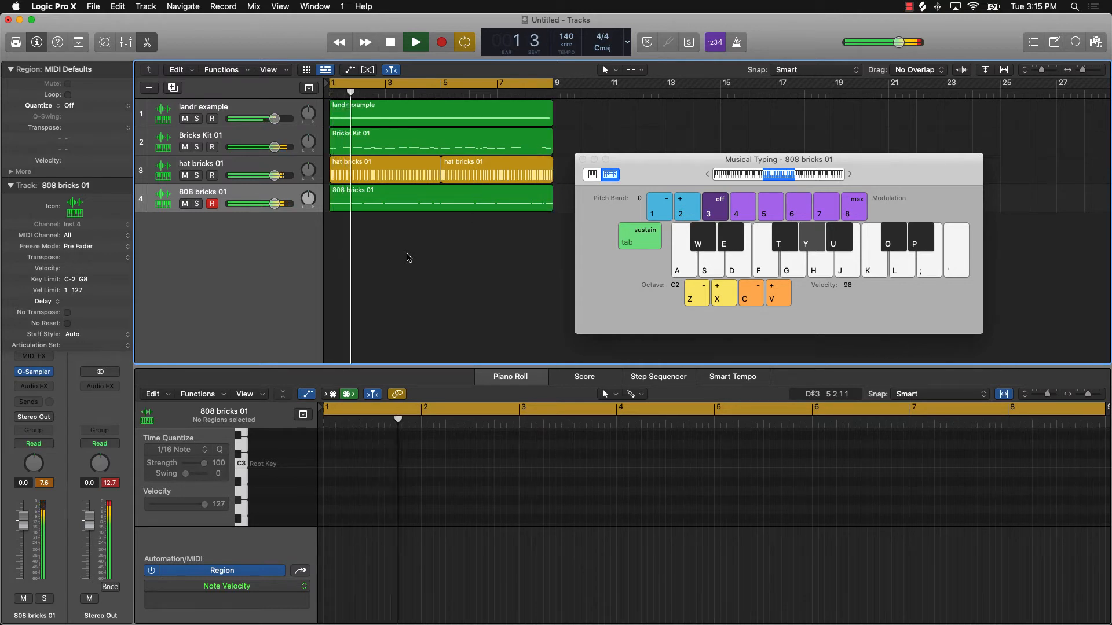
{"action": "key", "text": "space"}
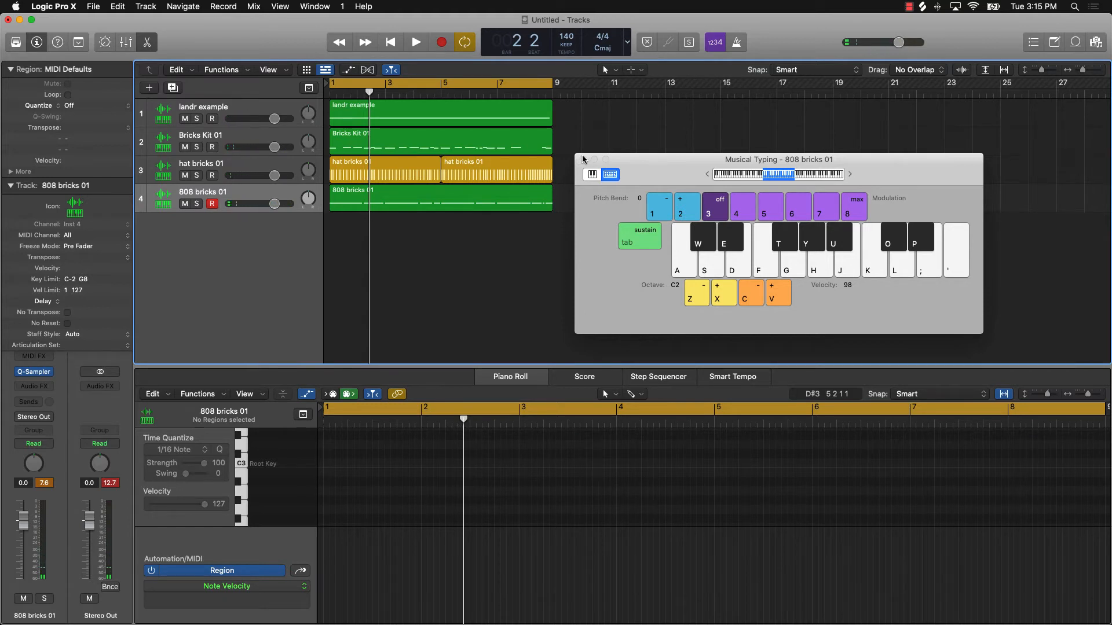
{"action": "left_click", "coordinate": [297, 111]}
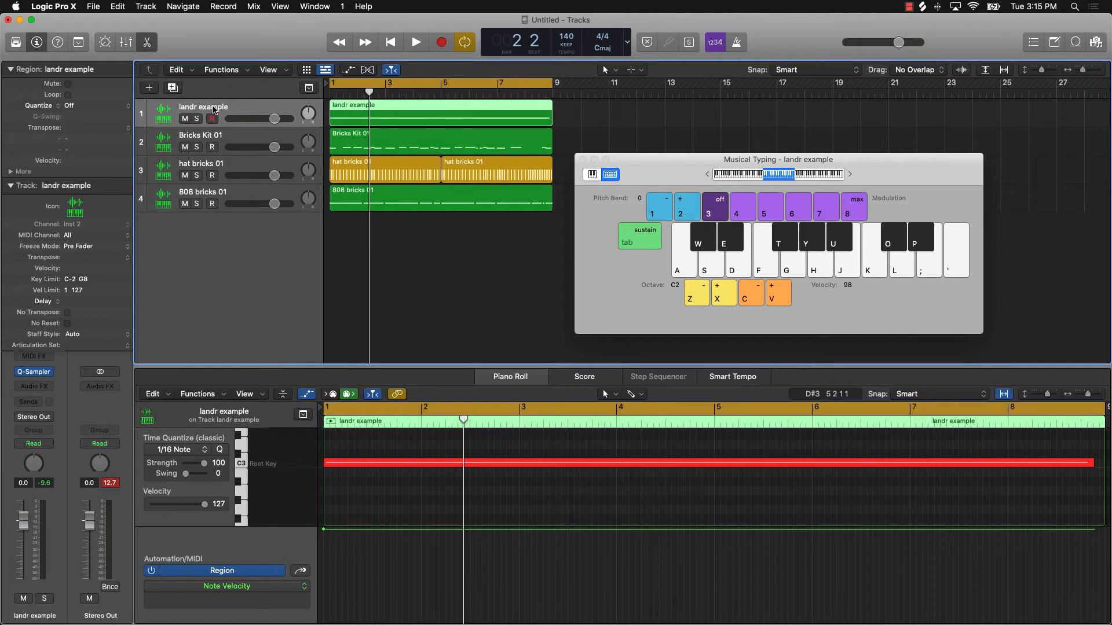
{"action": "left_click", "coordinate": [582, 159]}
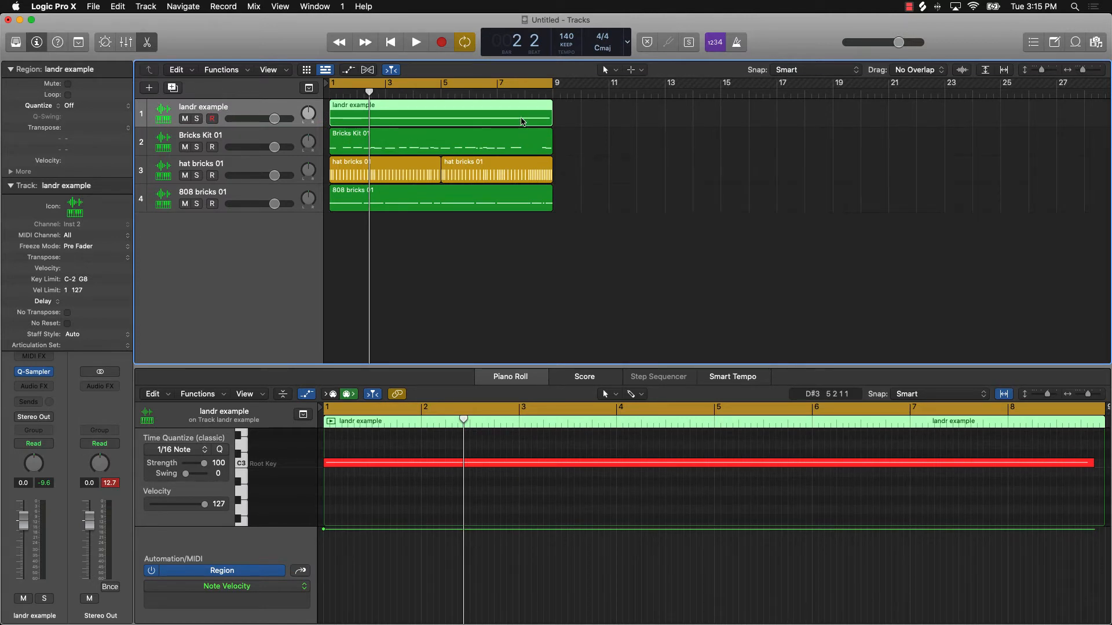
Step: Extend the C3 note in the landr example region with Trim Note End to Following Notes (Force Legato)
{"action": "left_click", "coordinate": [538, 463]}
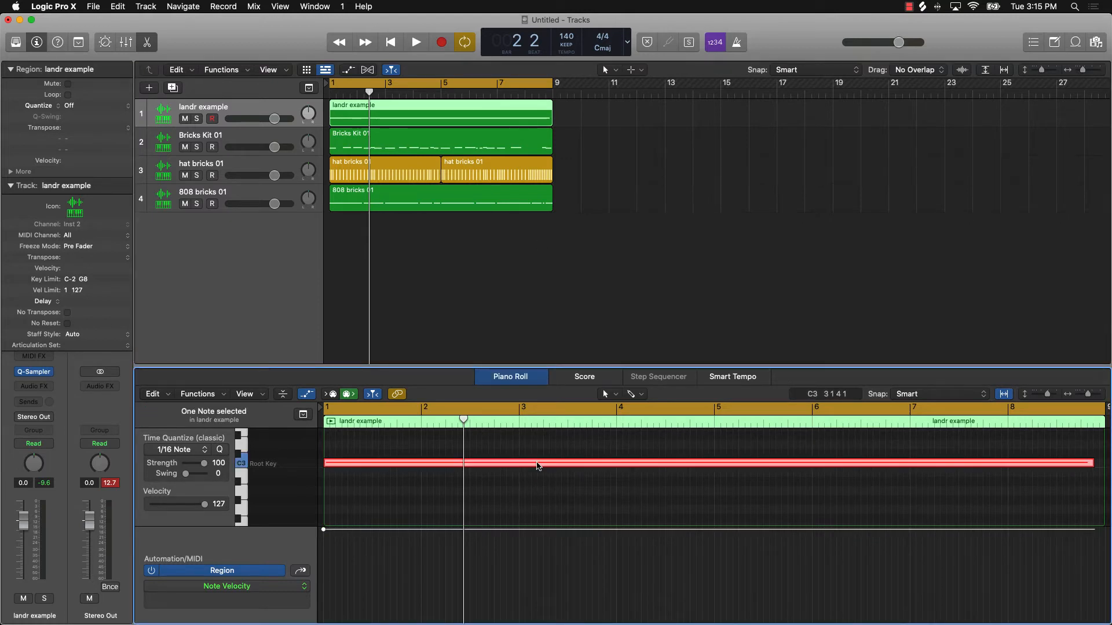
{"action": "right_click", "coordinate": [539, 463]}
{"action": "left_click", "coordinate": [637, 492]}
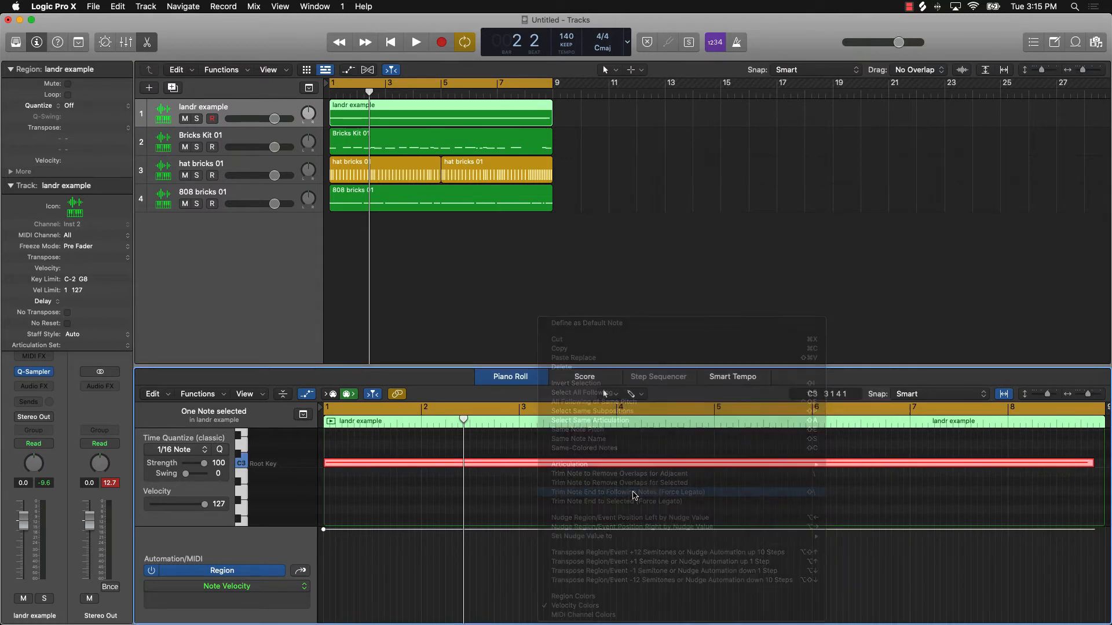
Step: Duplicate the landr example track, copy its region onto the new track, and mute the original track
{"action": "left_click", "coordinate": [257, 110]}
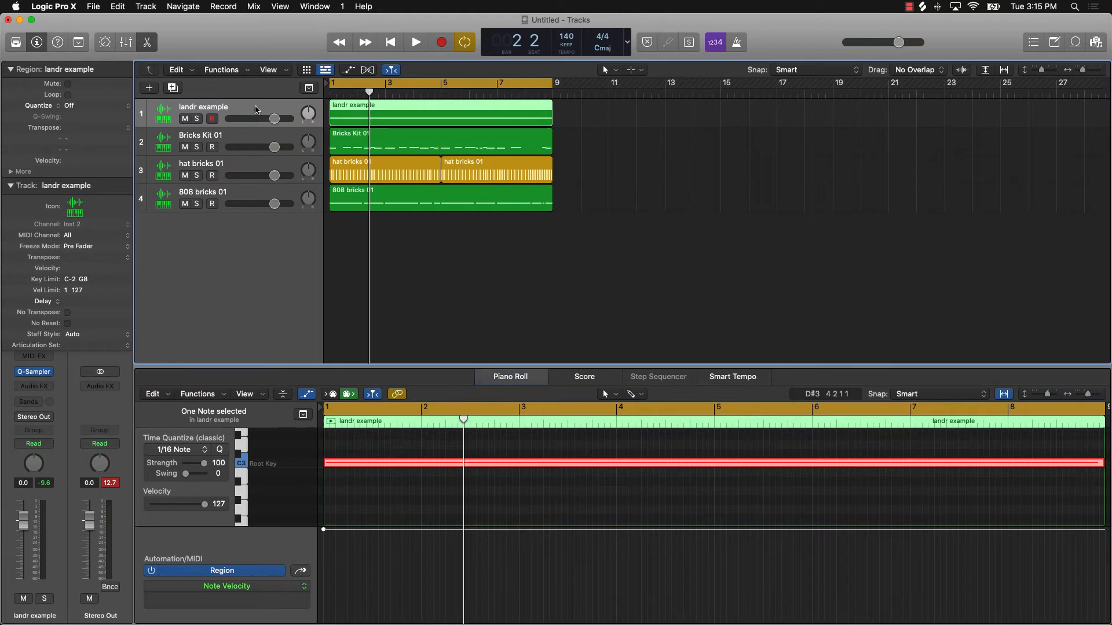
{"action": "key", "text": "super+d"}
{"action": "left_click", "coordinate": [374, 122]}
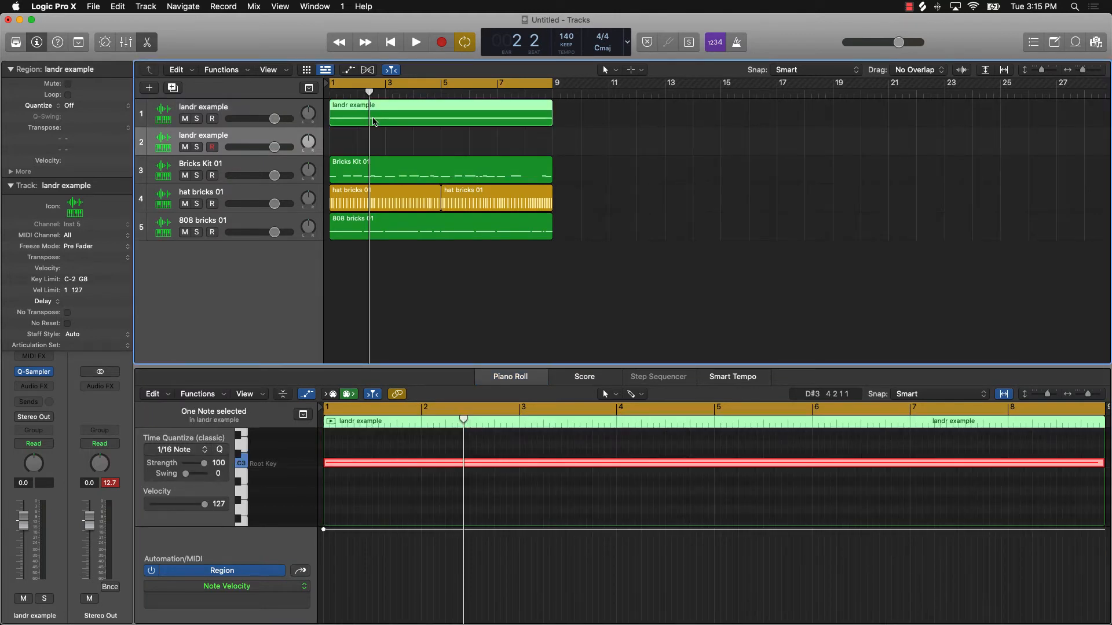
{"action": "left_click_drag", "start_coordinate": [374, 122], "coordinate": [374, 148]}
{"action": "left_click", "coordinate": [185, 119]}
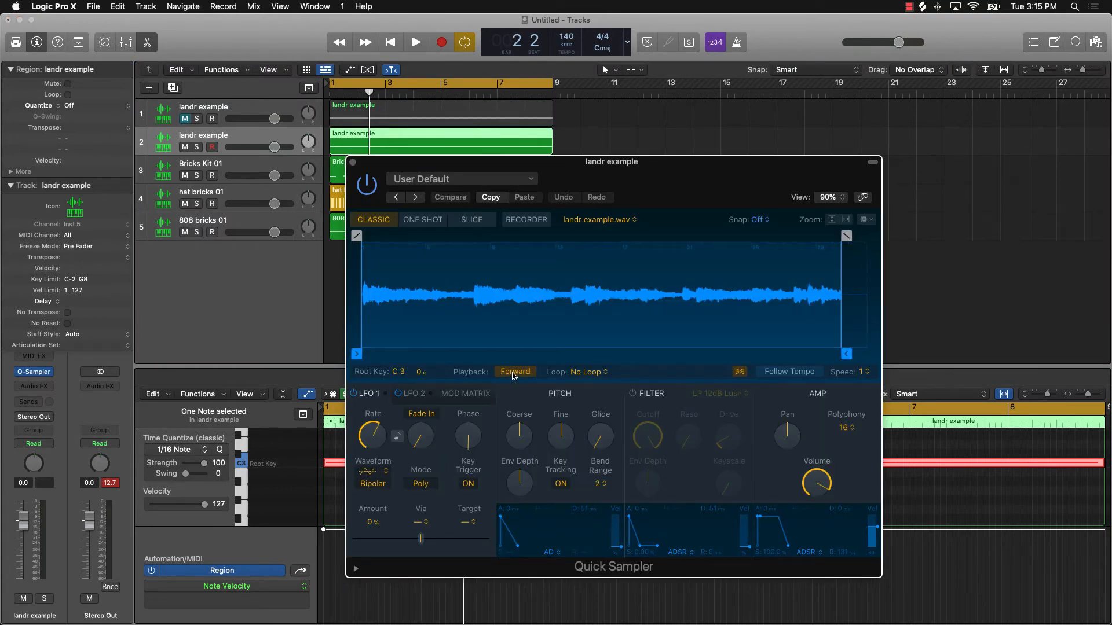
Step: Close the duplicate track's Quick Sampler, clear the region selection, and listen to the beat with the duplicated part
{"action": "left_click", "coordinate": [352, 162]}
{"action": "left_click", "coordinate": [574, 308]}
{"action": "key", "text": "space"}
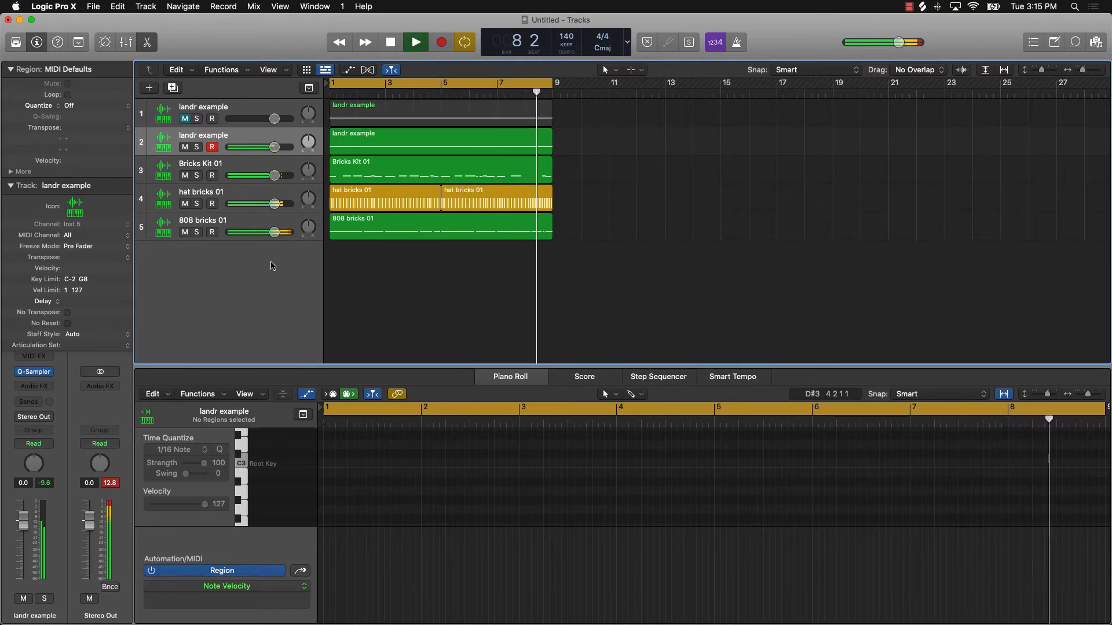
{"action": "key", "text": "space"}
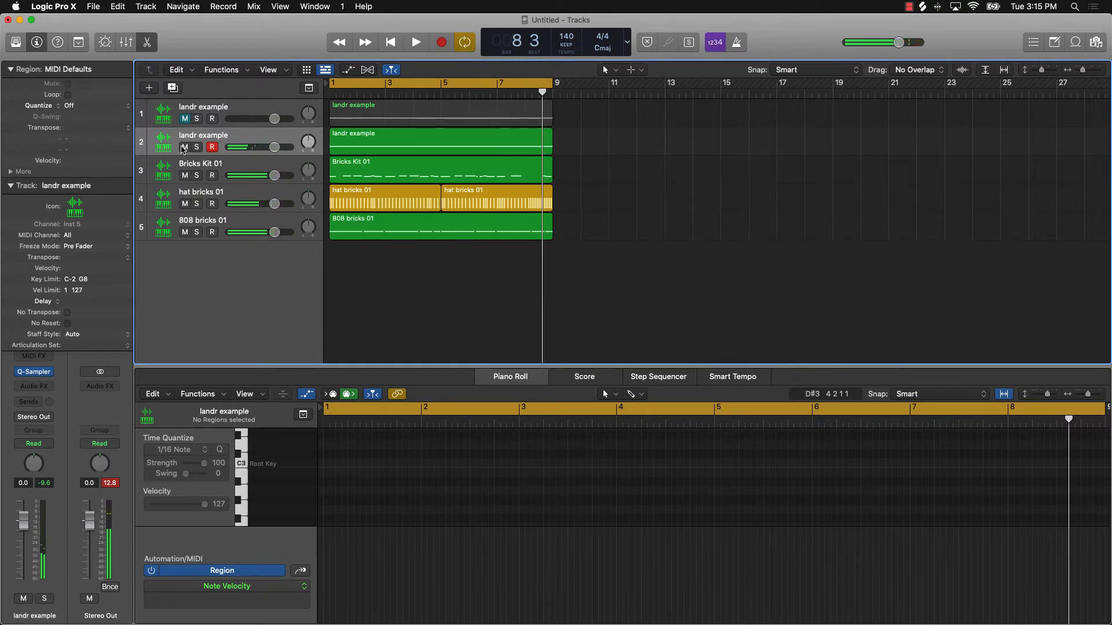
Step: Mute the duplicated landr example track, add another duplicate with a copy of the original region, and unmute the new track
{"action": "left_click", "coordinate": [184, 147]}
{"action": "key", "text": "super+d"}
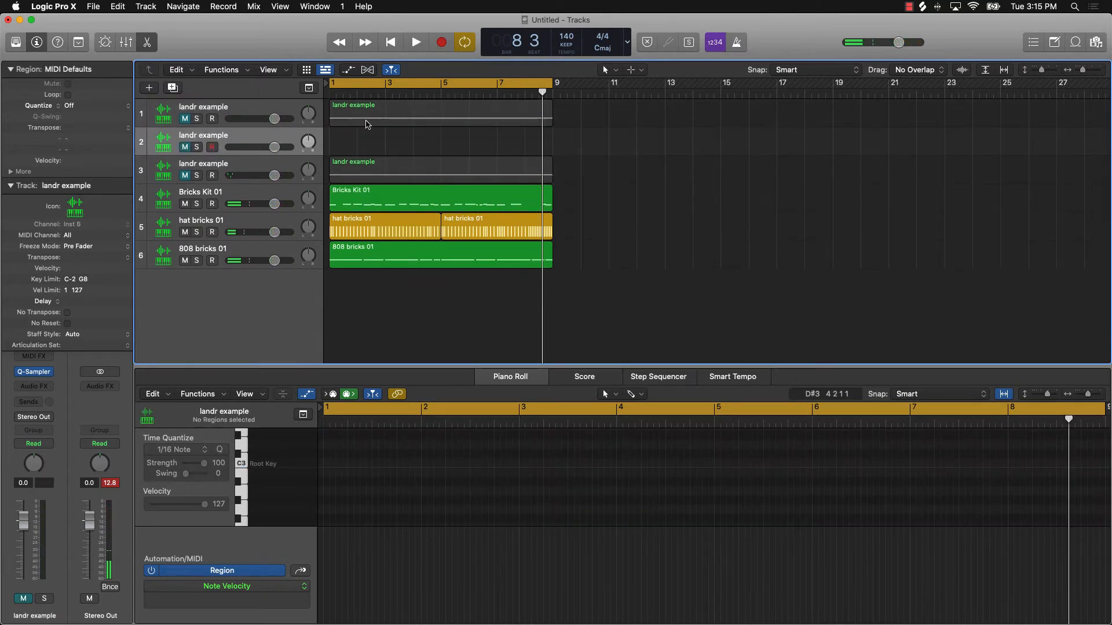
{"action": "left_click_drag", "start_coordinate": [366, 124], "coordinate": [332, 139]}
{"action": "left_click", "coordinate": [185, 147]}
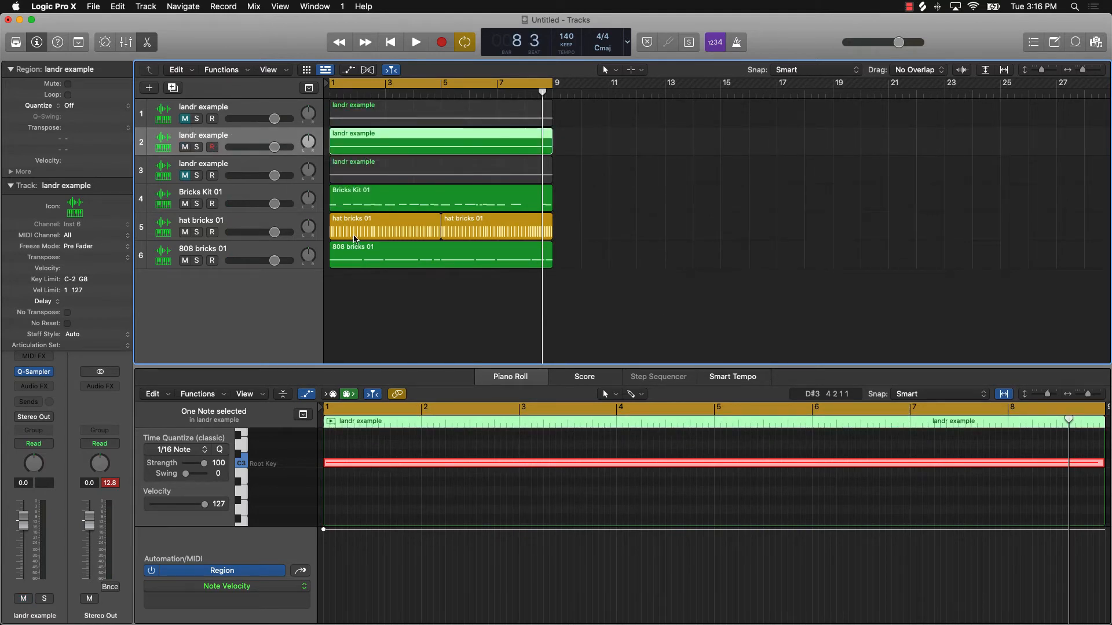
Step: Raise the new landr example part's note an octave to C4 and lower its track volume to -0.4 dB during playback
{"action": "scroll", "coordinate": [460, 484], "scroll_direction": "down", "scroll_amount": 10}
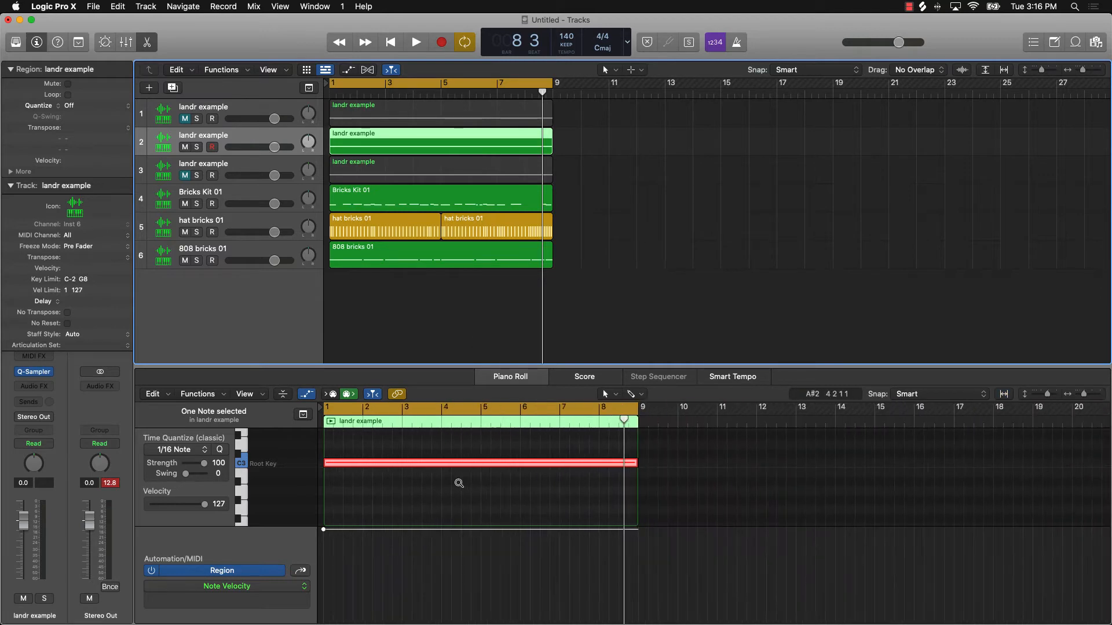
{"action": "scroll", "coordinate": [443, 474], "scroll_direction": "down", "scroll_amount": 1}
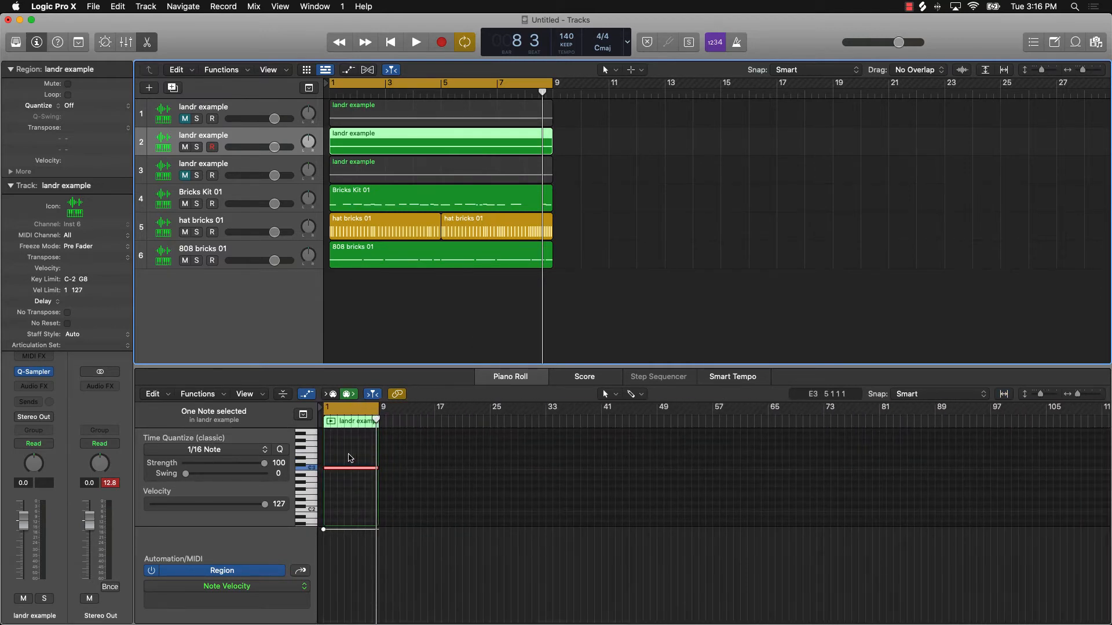
{"action": "scroll", "coordinate": [349, 460], "scroll_direction": "up", "scroll_amount": 2}
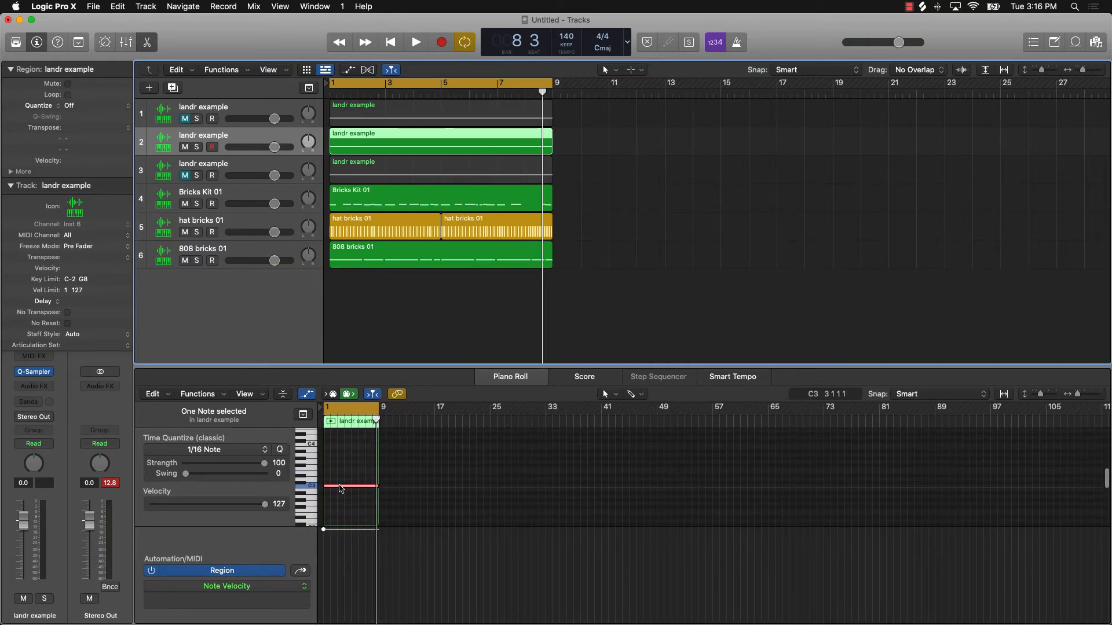
{"action": "left_click_drag", "start_coordinate": [339, 488], "coordinate": [340, 445]}
{"action": "key", "text": "space"}
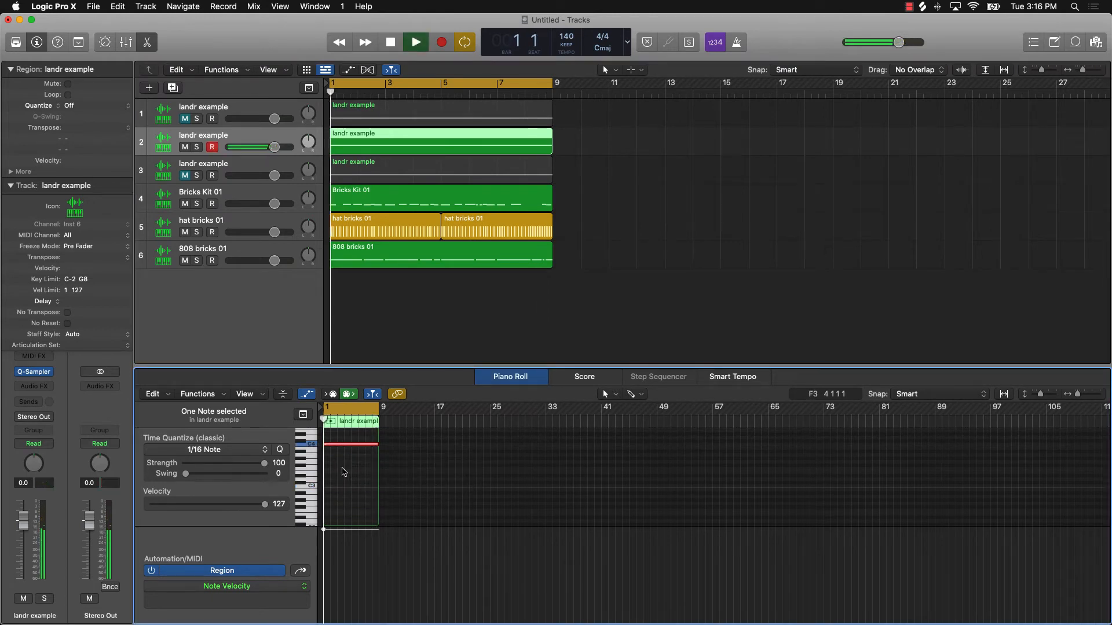
{"action": "left_click_drag", "start_coordinate": [275, 148], "coordinate": [272, 148]}
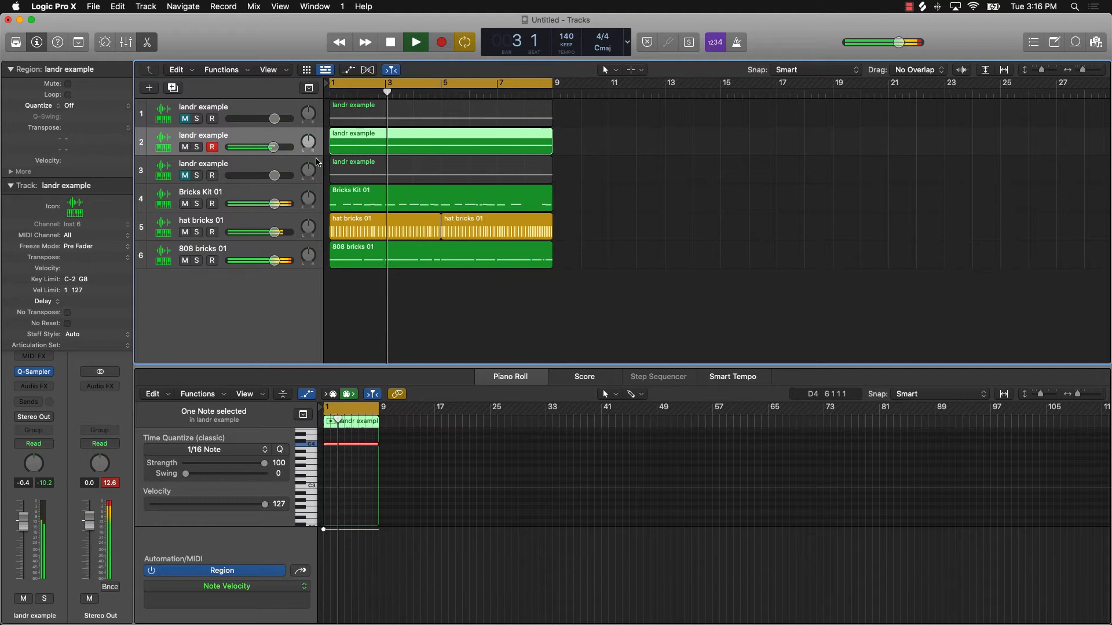
{"action": "left_click", "coordinate": [349, 306]}
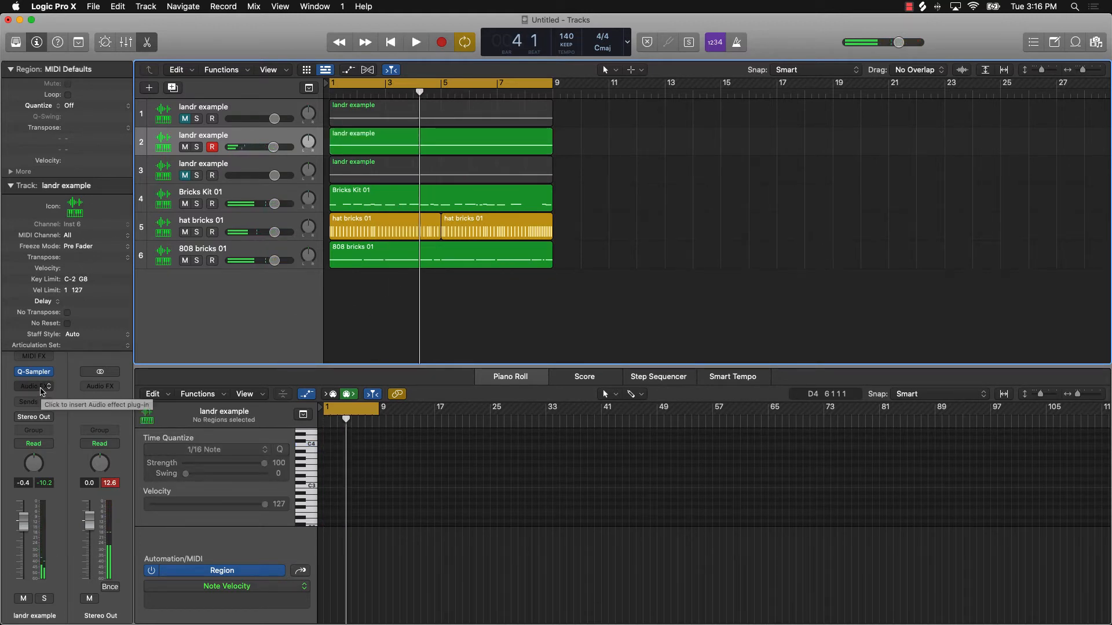
Step: Send the second landr example track to Bus 1 and insert the ValhallaRoom reverb on the Aux 1 channel
{"action": "left_click", "coordinate": [36, 406]}
{"action": "mouse_move", "coordinate": [35, 416]}
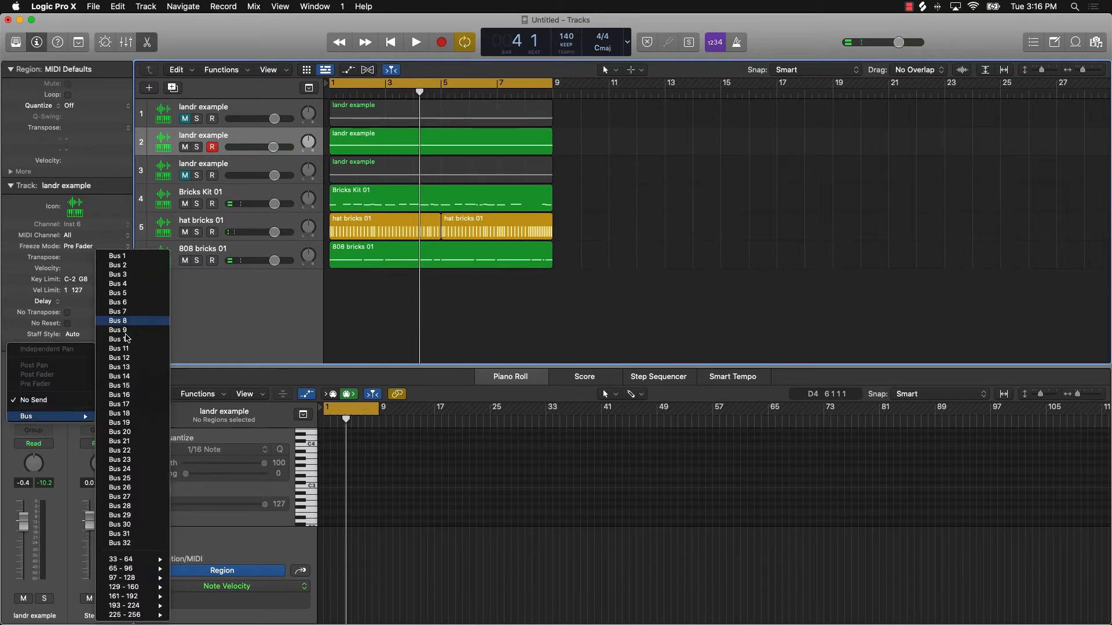
{"action": "left_click", "coordinate": [126, 258]}
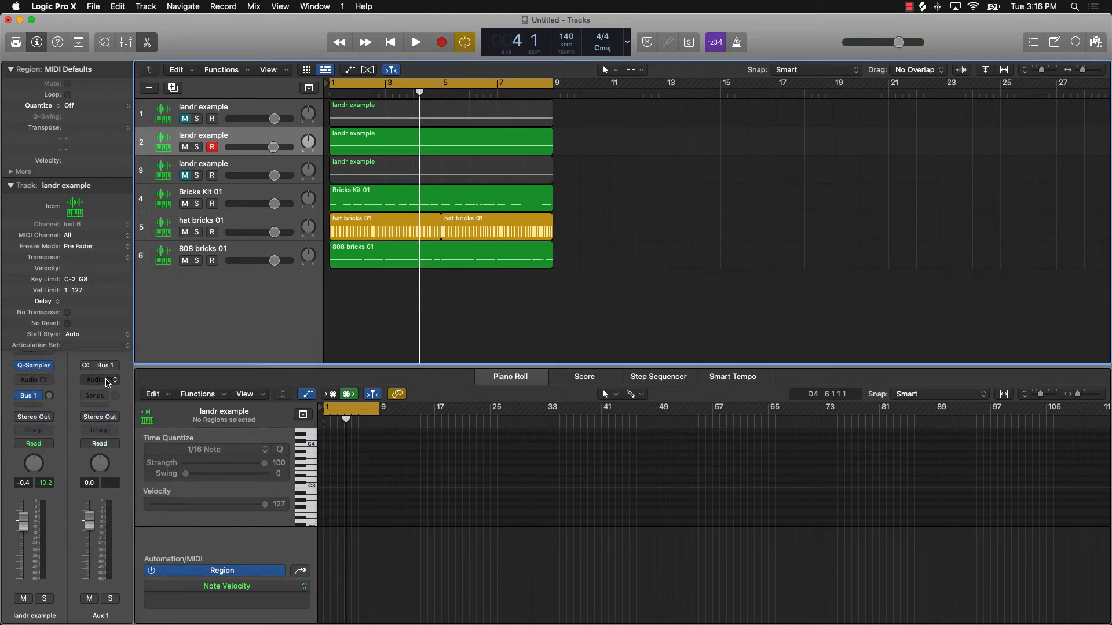
{"action": "left_click", "coordinate": [98, 380]}
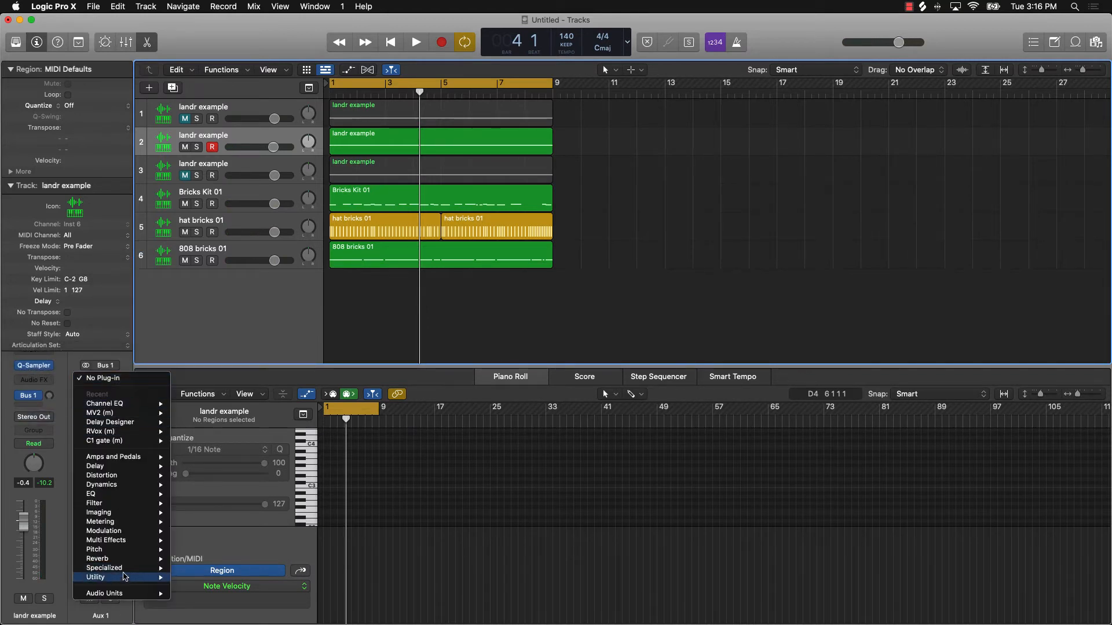
{"action": "mouse_move", "coordinate": [132, 599]}
{"action": "mouse_move", "coordinate": [243, 598]}
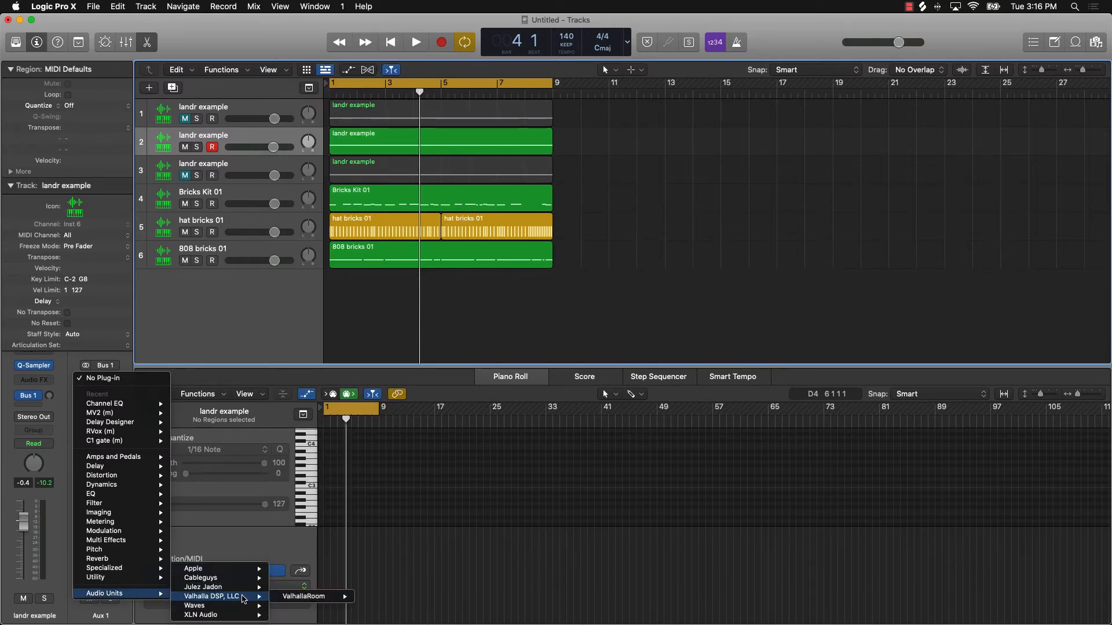
{"action": "left_click", "coordinate": [368, 597]}
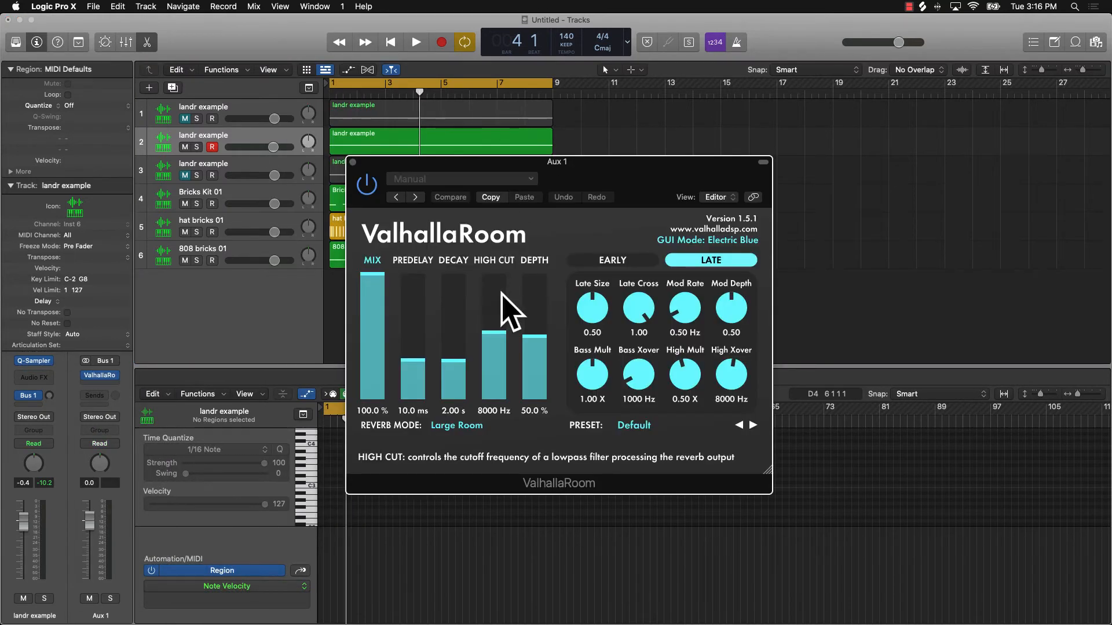
Step: Set ValhallaRoom to 6.03 s decay, 10950 Hz high cut and 52.5% depth, and raise the Bus 1 send to -12.1 dB during playback
{"action": "left_click_drag", "start_coordinate": [464, 362], "coordinate": [532, 335]}
{"action": "key", "text": "space"}
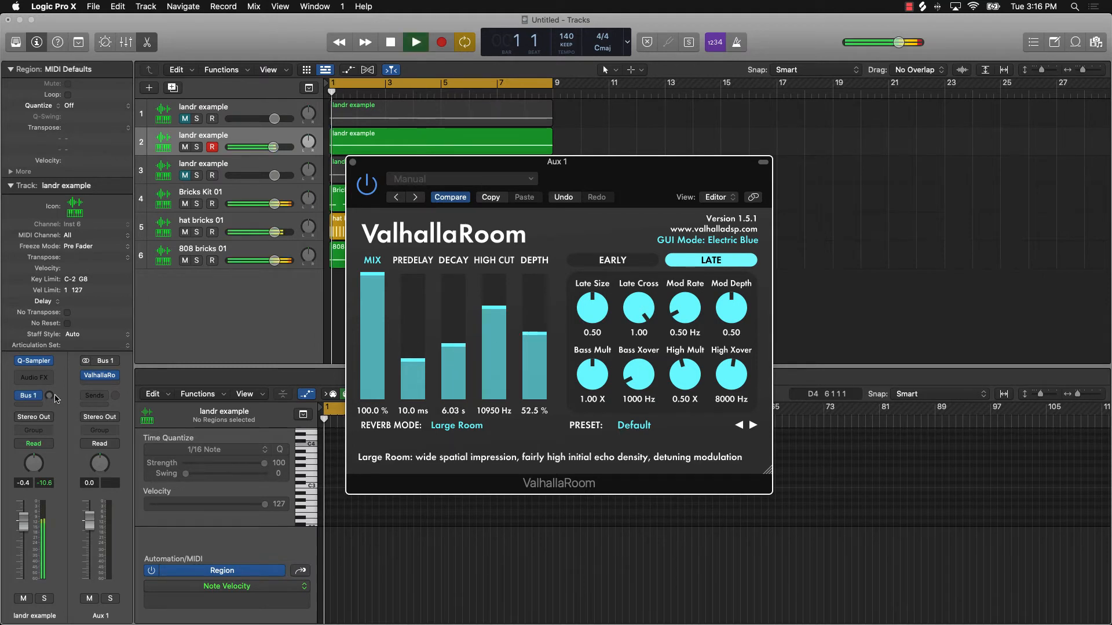
{"action": "left_click", "coordinate": [353, 163]}
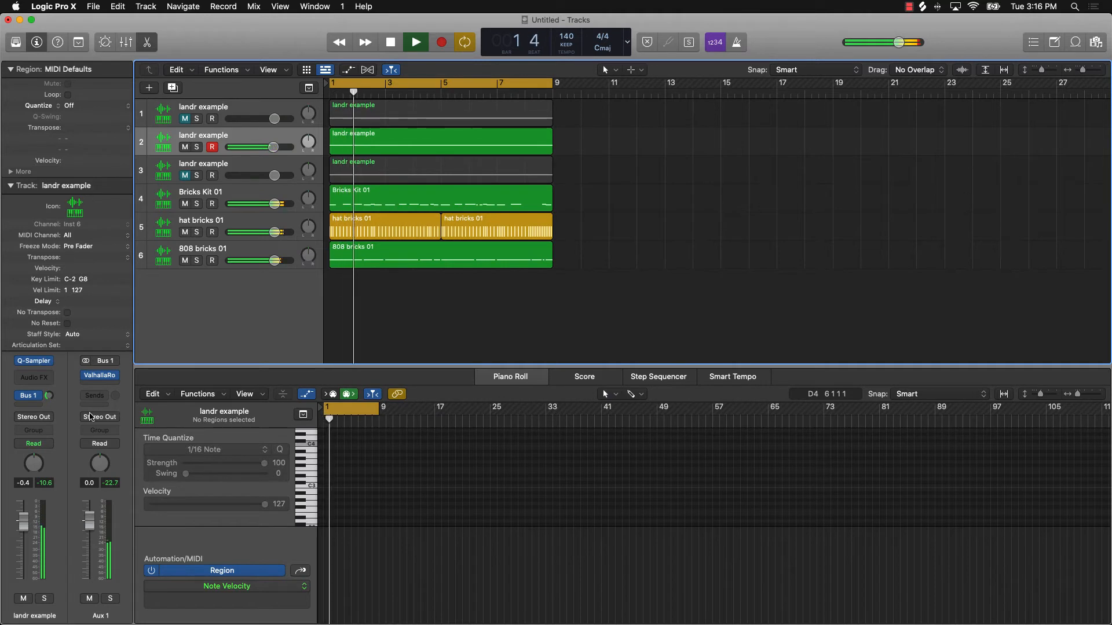
{"action": "left_click_drag", "start_coordinate": [49, 396], "coordinate": [50, 396]}
{"action": "key", "text": "space"}
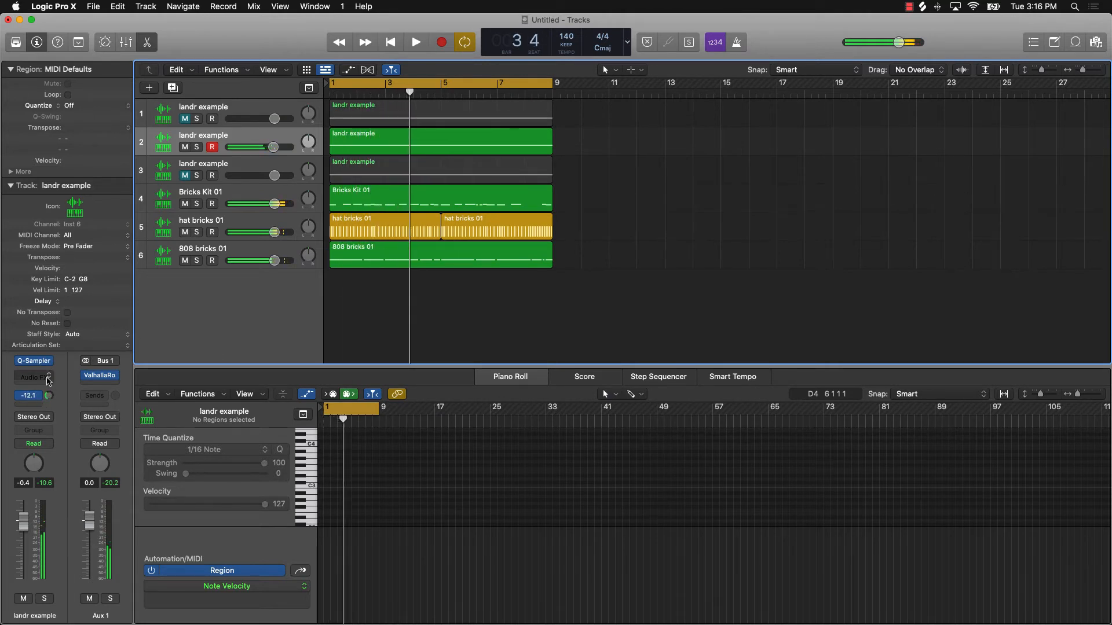
Step: Insert the stereo Waves MV2 on the second landr example track with high level about -8 and low level about 3
{"action": "left_click", "coordinate": [49, 379]}
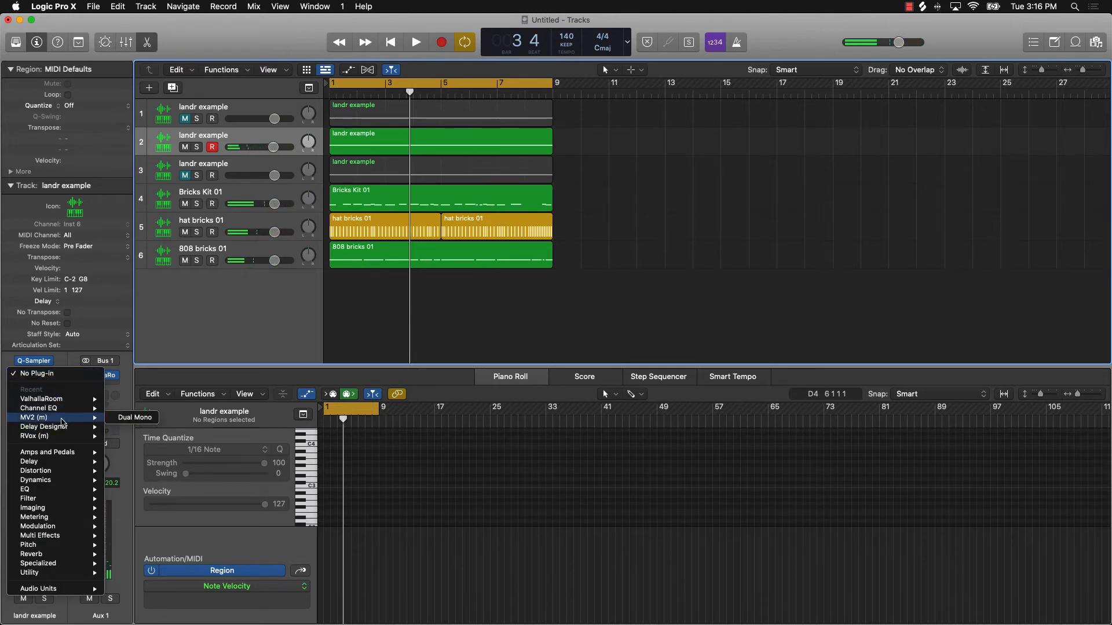
{"action": "left_click", "coordinate": [626, 319]}
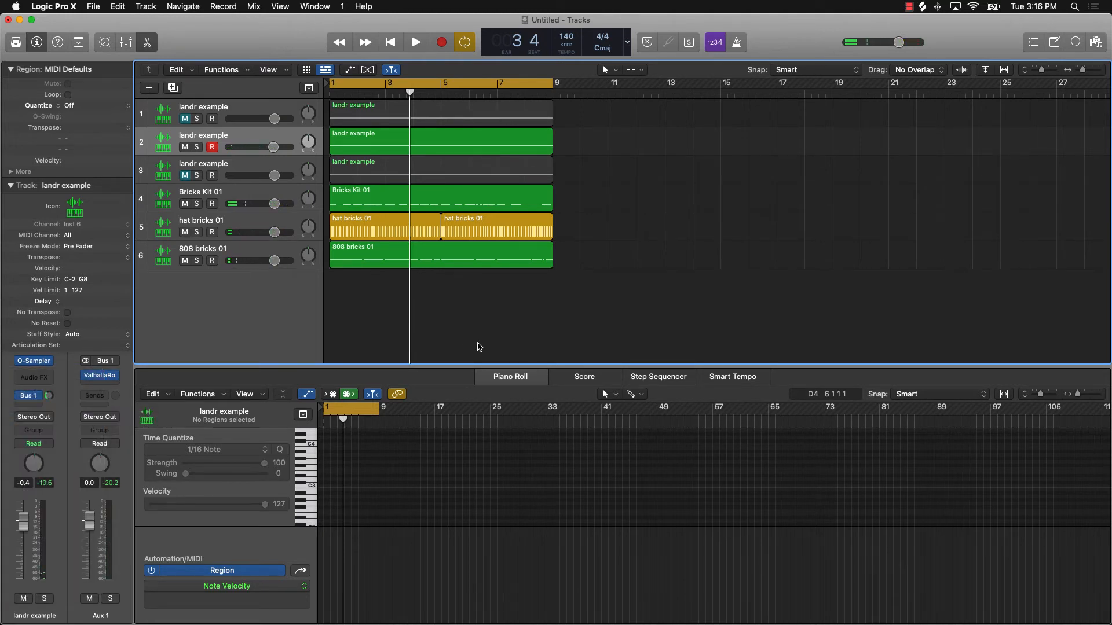
{"action": "left_click", "coordinate": [51, 376]}
{"action": "mouse_move", "coordinate": [73, 591]}
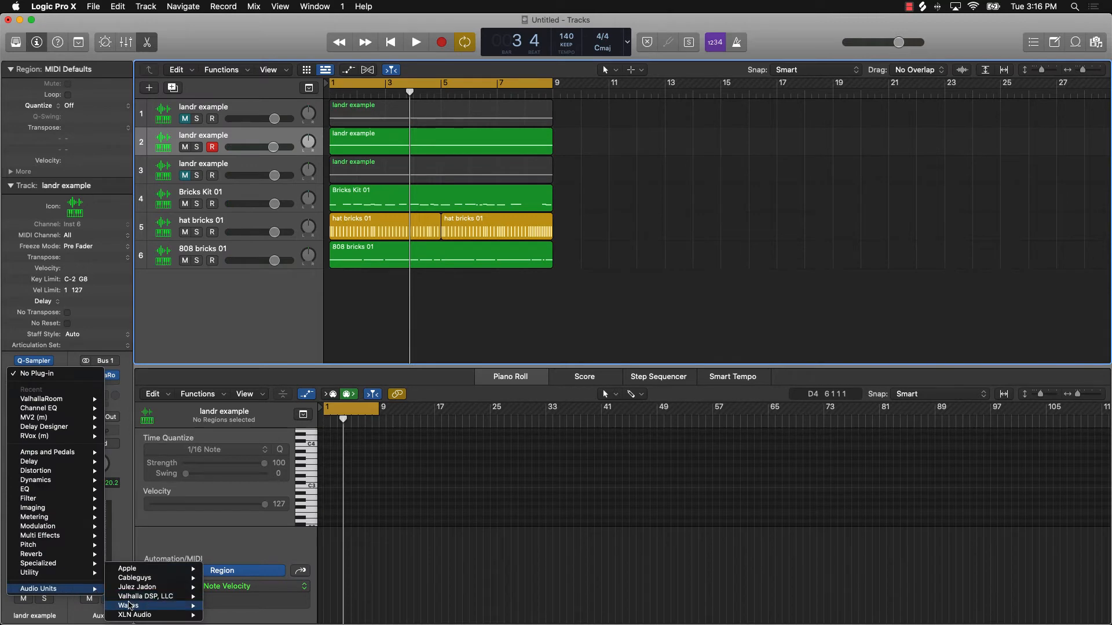
{"action": "mouse_move", "coordinate": [128, 606]}
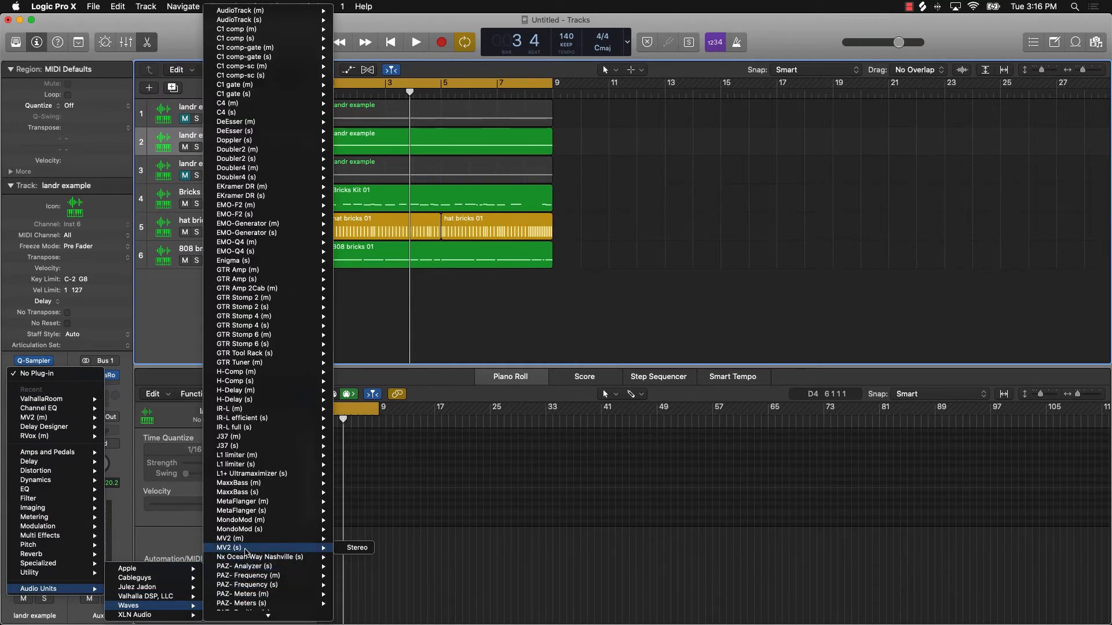
{"action": "left_click", "coordinate": [245, 550]}
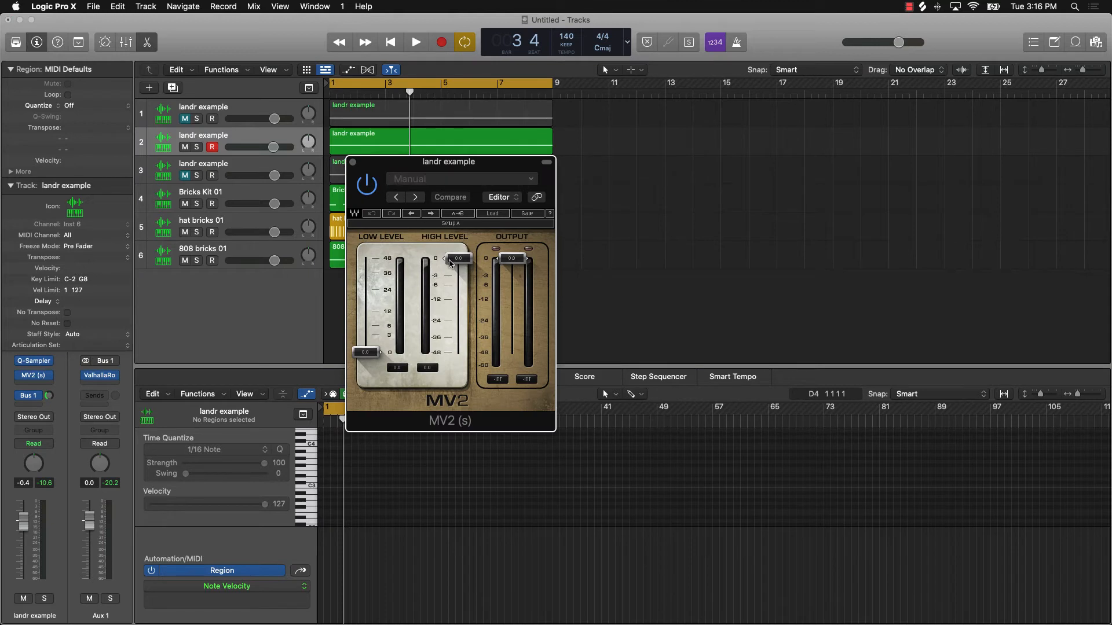
{"action": "left_click_drag", "start_coordinate": [451, 264], "coordinate": [452, 277]}
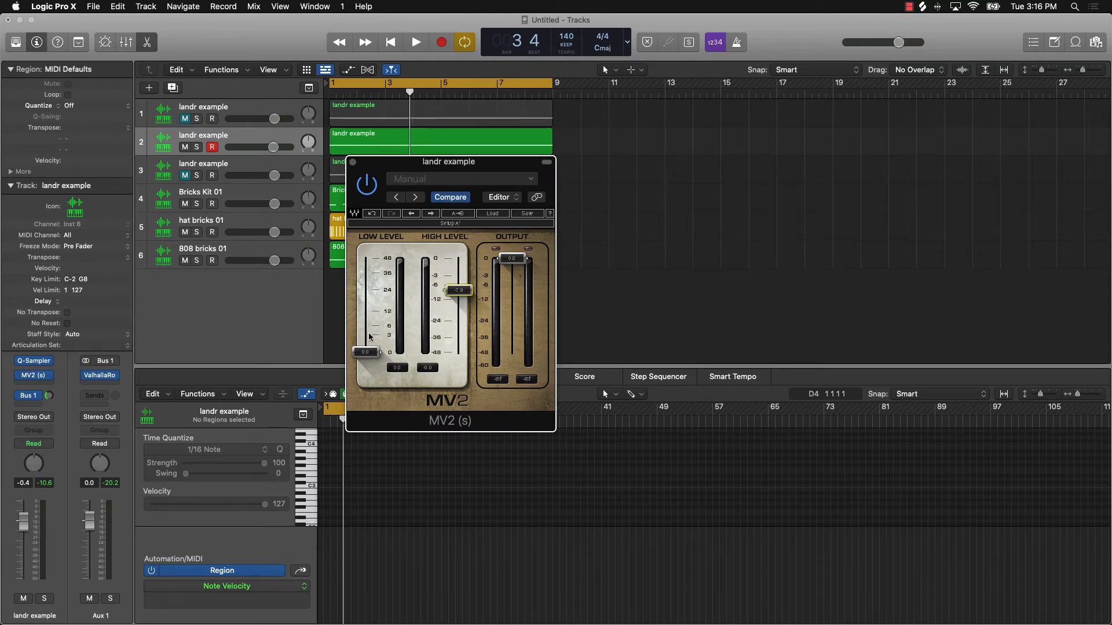
{"action": "left_click_drag", "start_coordinate": [369, 337], "coordinate": [369, 334]}
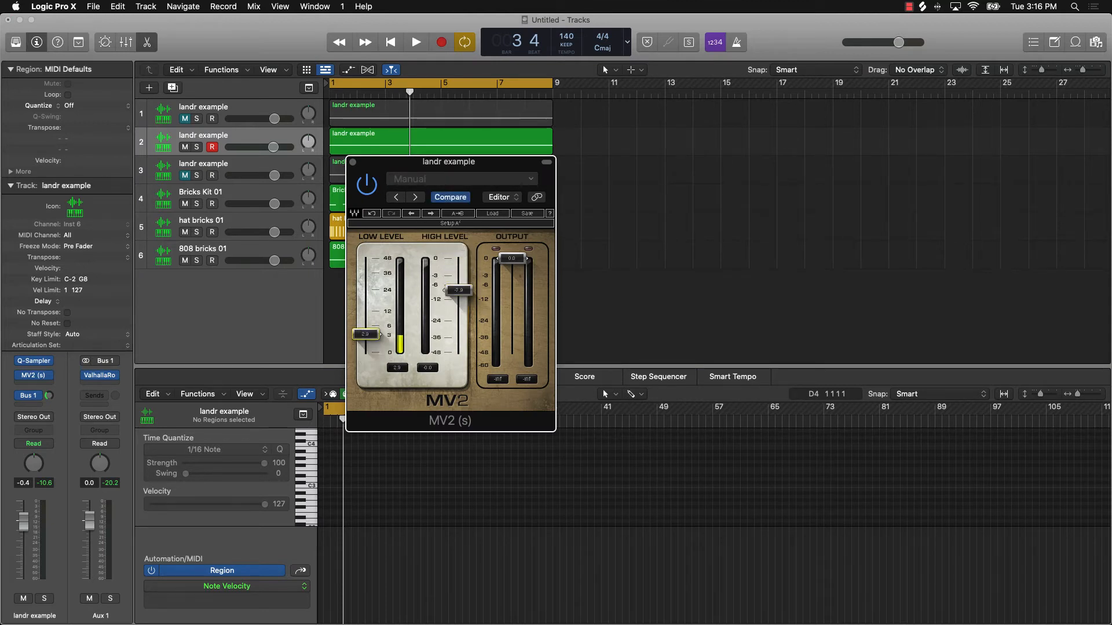
{"action": "left_click", "coordinate": [355, 162]}
Step: Play the beat, show the mixer, and lower the second landr example track to -2.8 dB and the first to -2.4 dB
{"action": "key", "text": "space"}
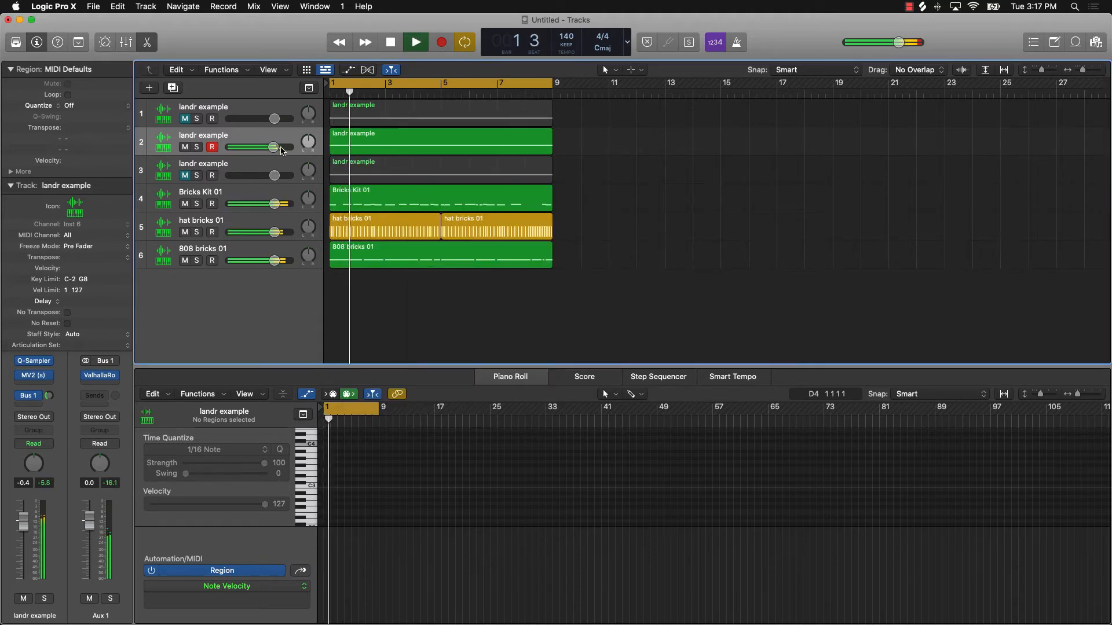
{"action": "left_click_drag", "start_coordinate": [273, 147], "coordinate": [271, 147]}
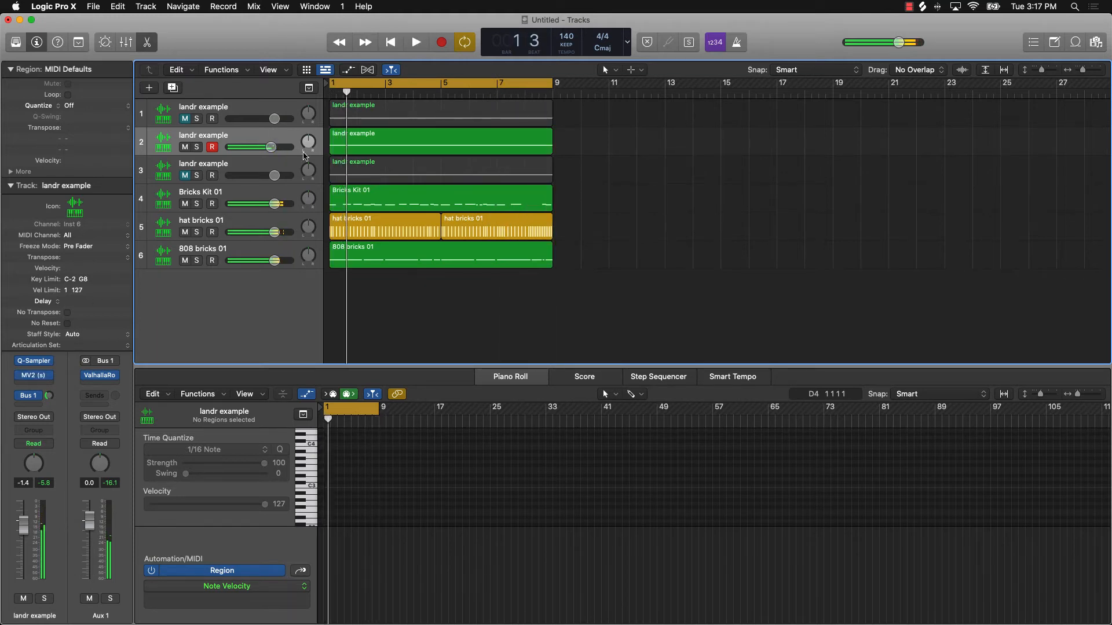
{"action": "left_click", "coordinate": [128, 46]}
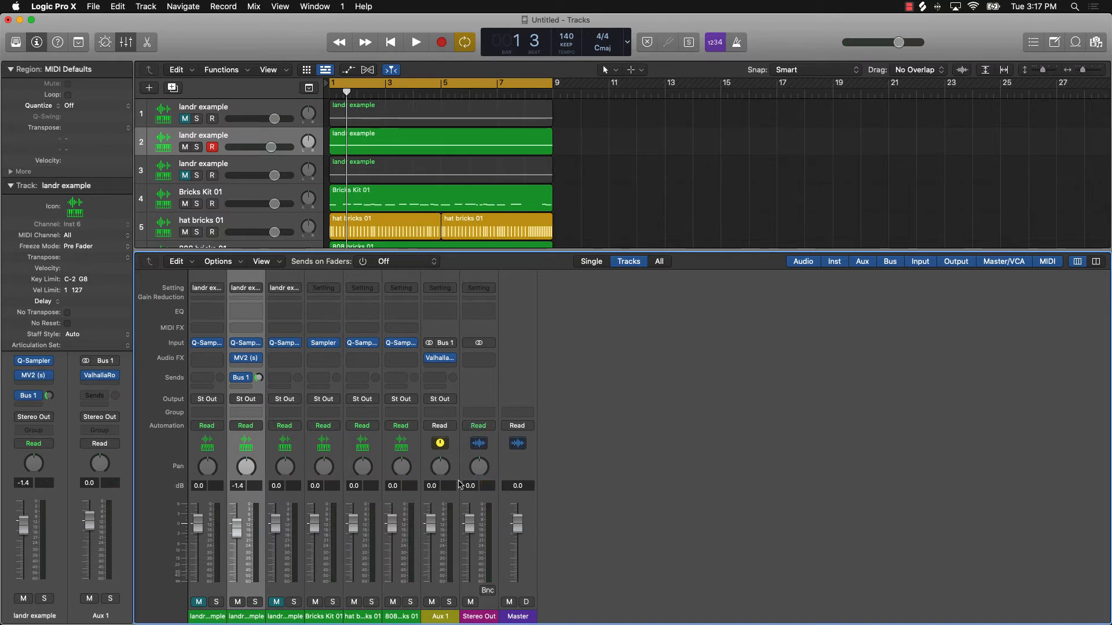
{"action": "left_click_drag", "start_coordinate": [270, 147], "coordinate": [267, 147]}
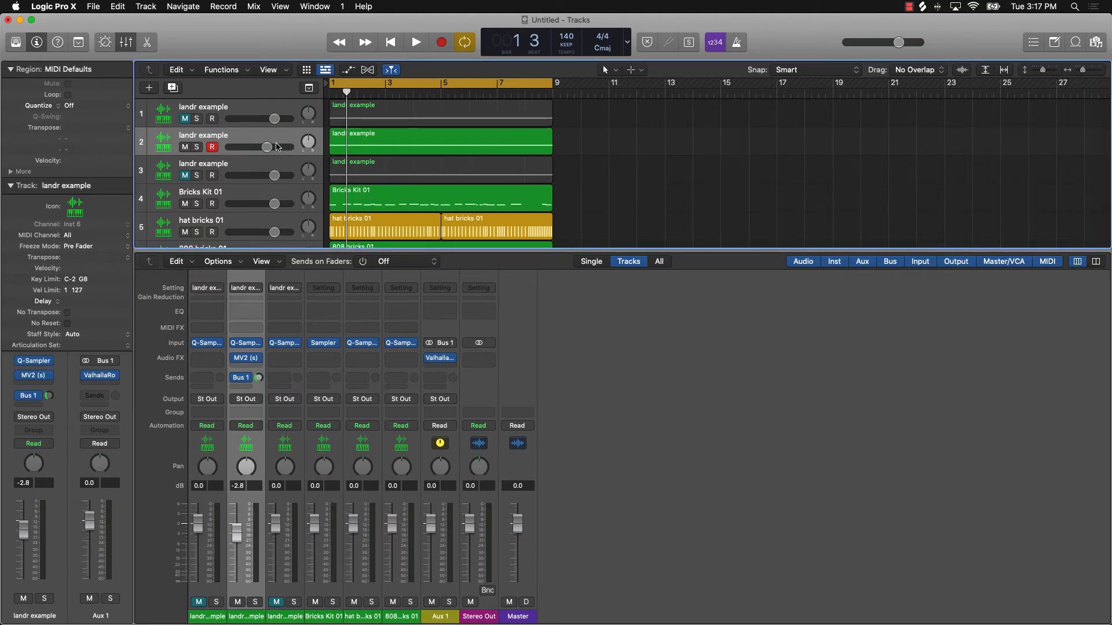
{"action": "left_click", "coordinate": [275, 118]}
{"action": "left_click_drag", "start_coordinate": [269, 118], "coordinate": [268, 119]}
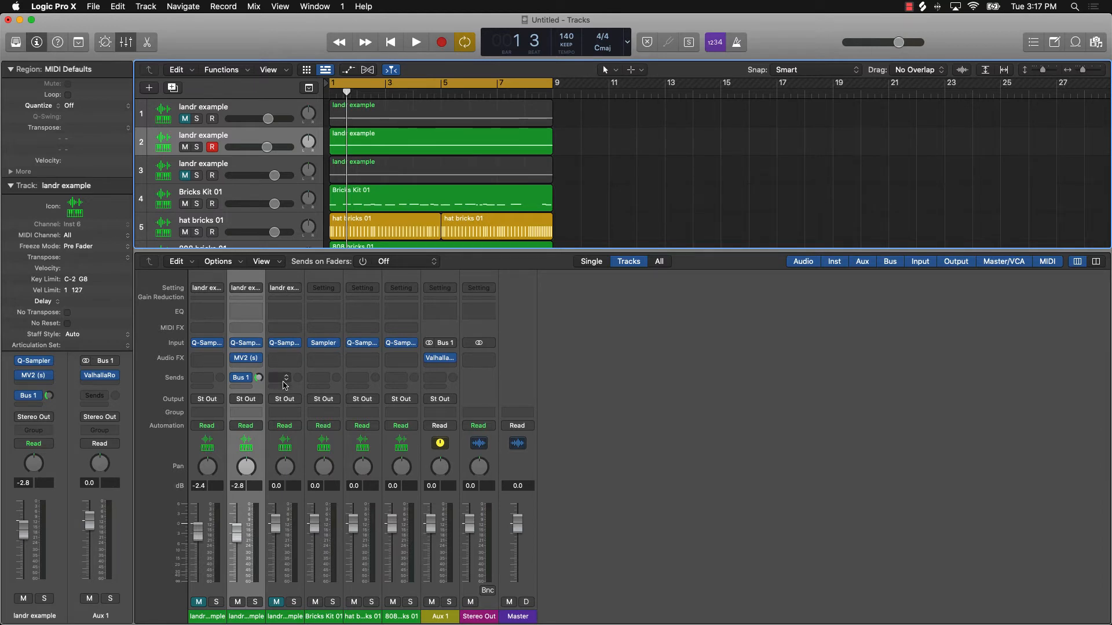
Step: Send the first landr example track to Bus 1 at -12.9 dB and send the third landr example track to Bus 1
{"action": "left_click", "coordinate": [209, 378]}
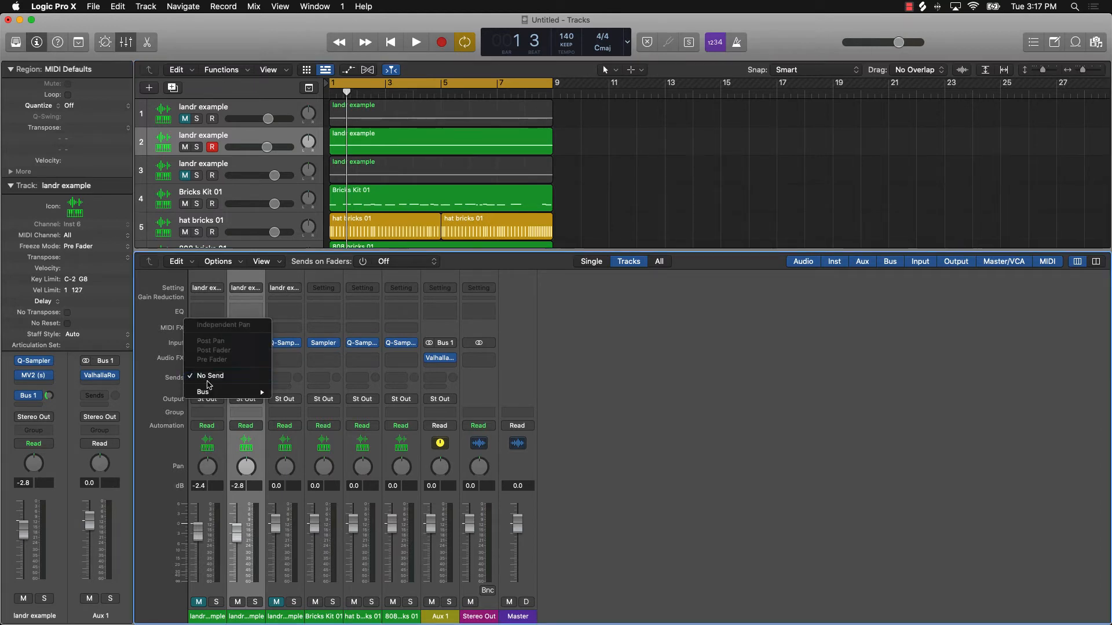
{"action": "mouse_move", "coordinate": [231, 392]}
{"action": "left_click", "coordinate": [304, 266]}
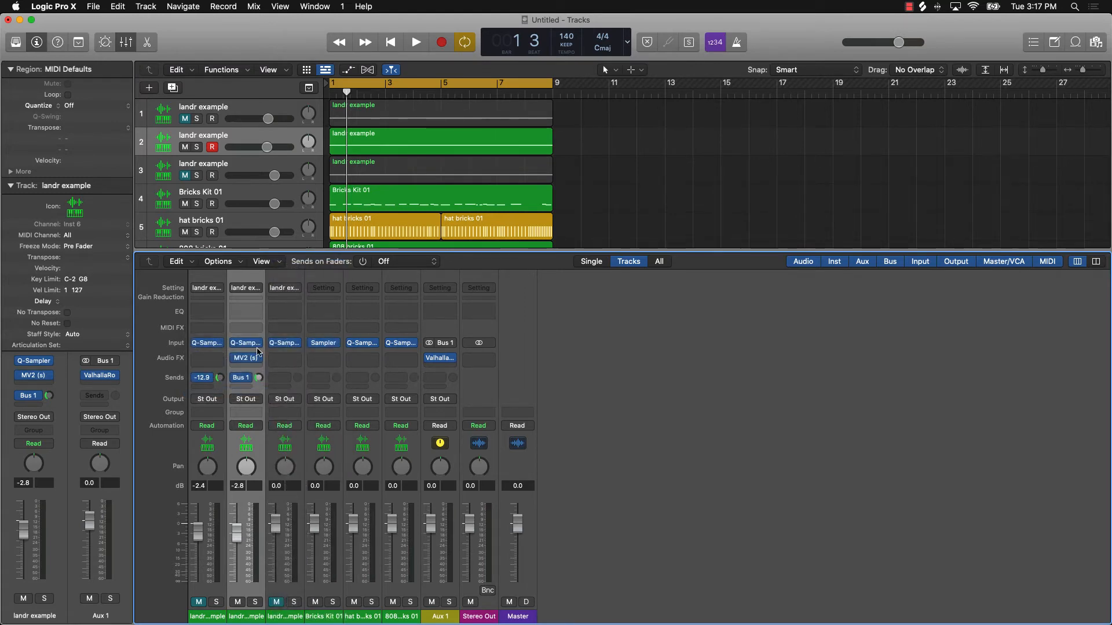
{"action": "left_click", "coordinate": [282, 380]}
{"action": "mouse_move", "coordinate": [302, 394]}
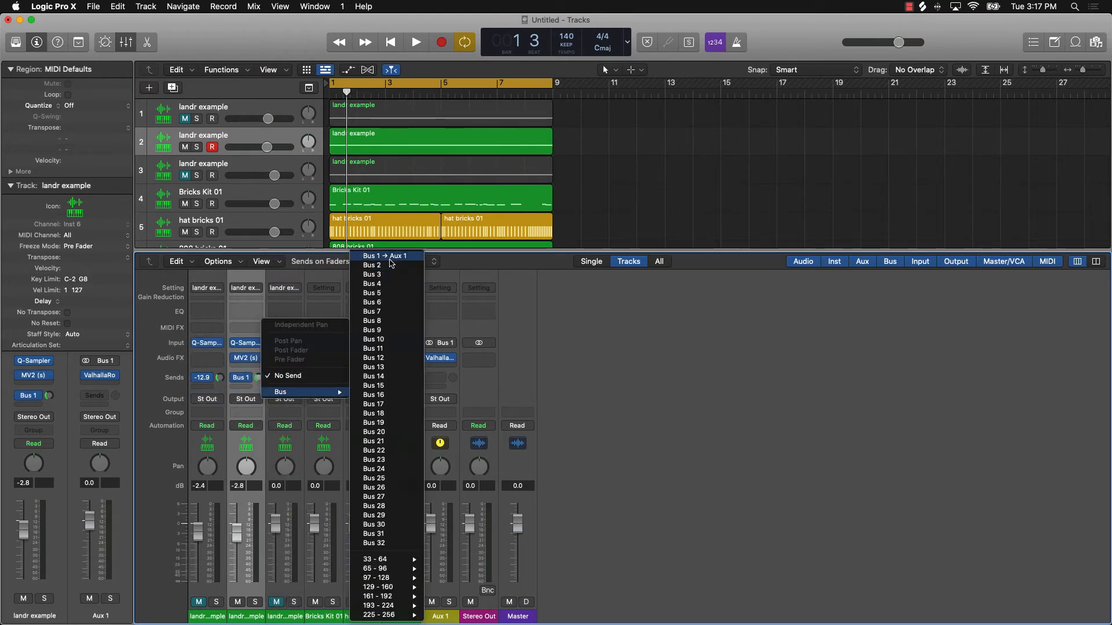
{"action": "left_click", "coordinate": [391, 257]}
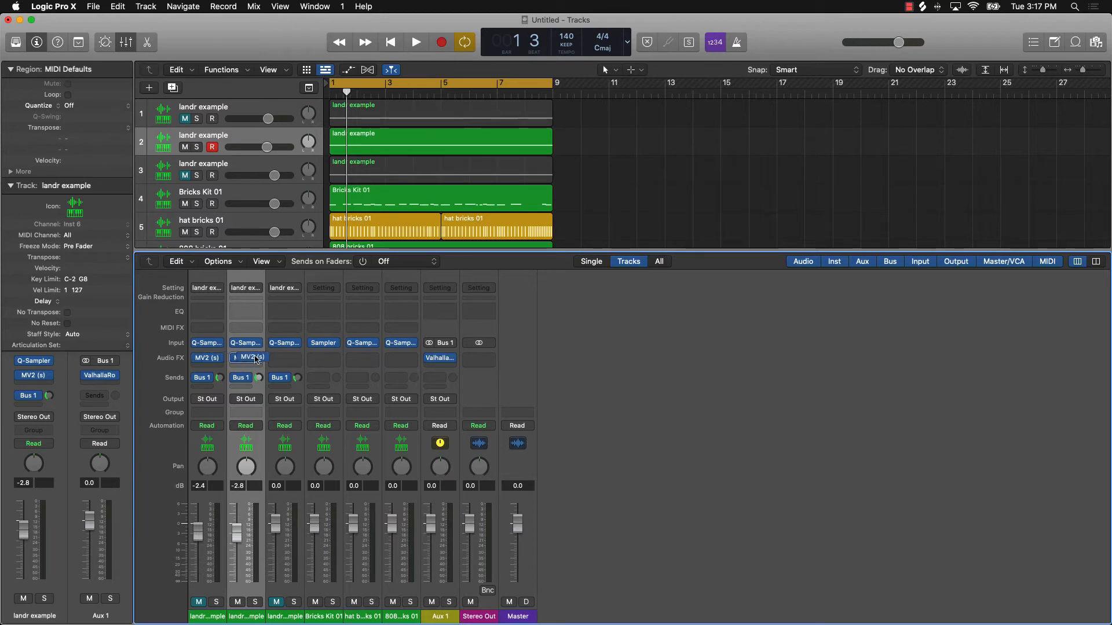
Step: Insert a Channel EQ on the first landr example track with a 92.5 Hz, 48 dB/Oct low cut, and copy it to the other two
{"action": "double_click", "coordinate": [213, 312]}
{"action": "left_click", "coordinate": [412, 222]}
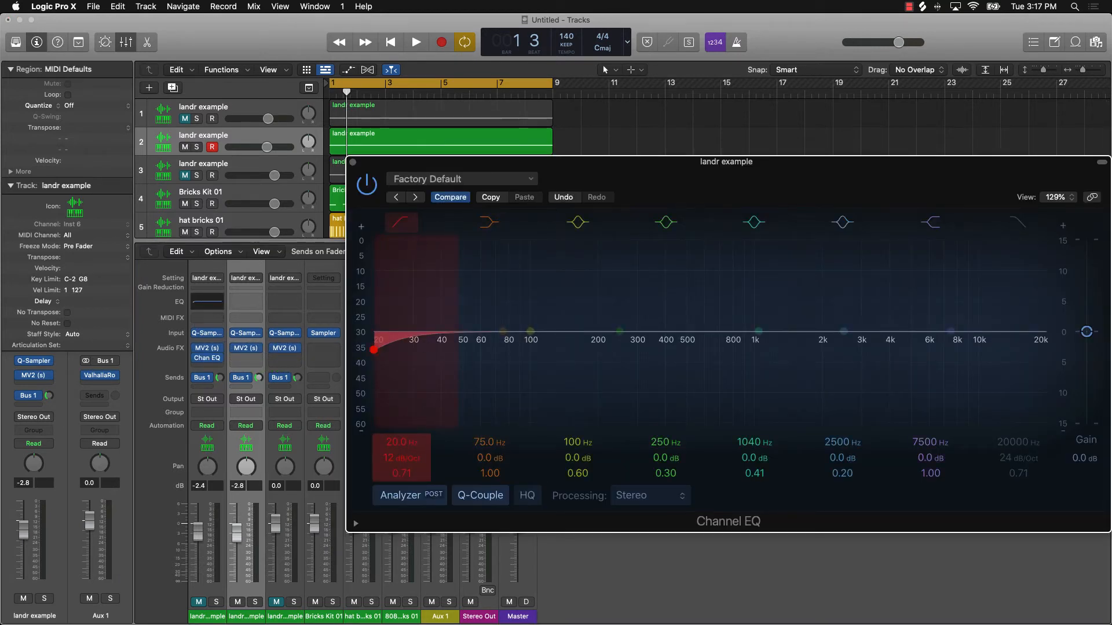
{"action": "left_click_drag", "start_coordinate": [404, 445], "coordinate": [404, 386]}
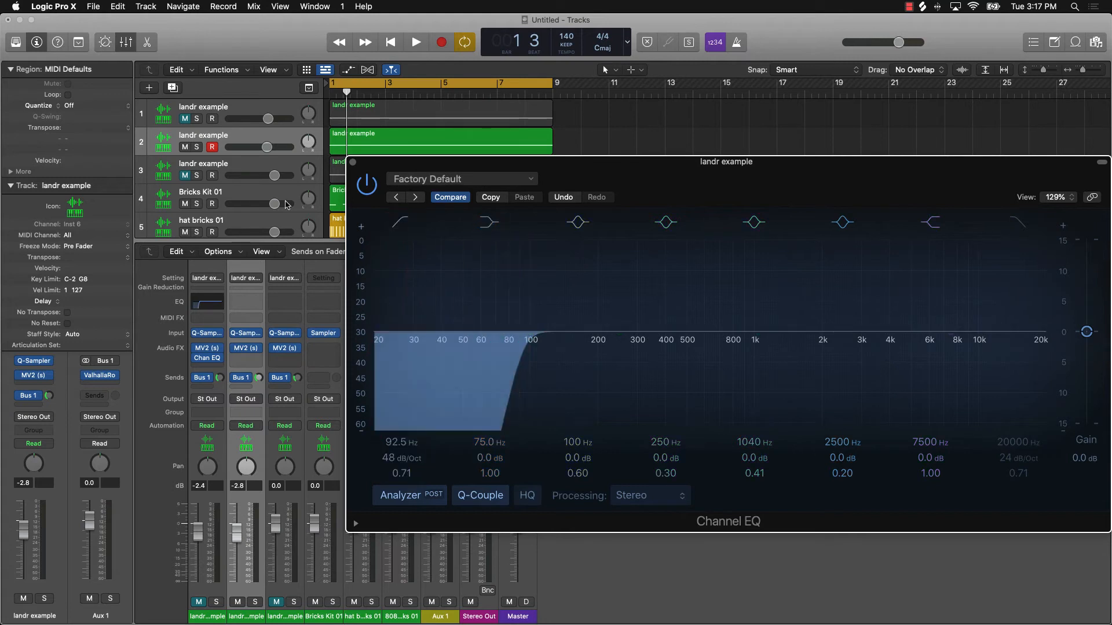
{"action": "left_click", "coordinate": [353, 163]}
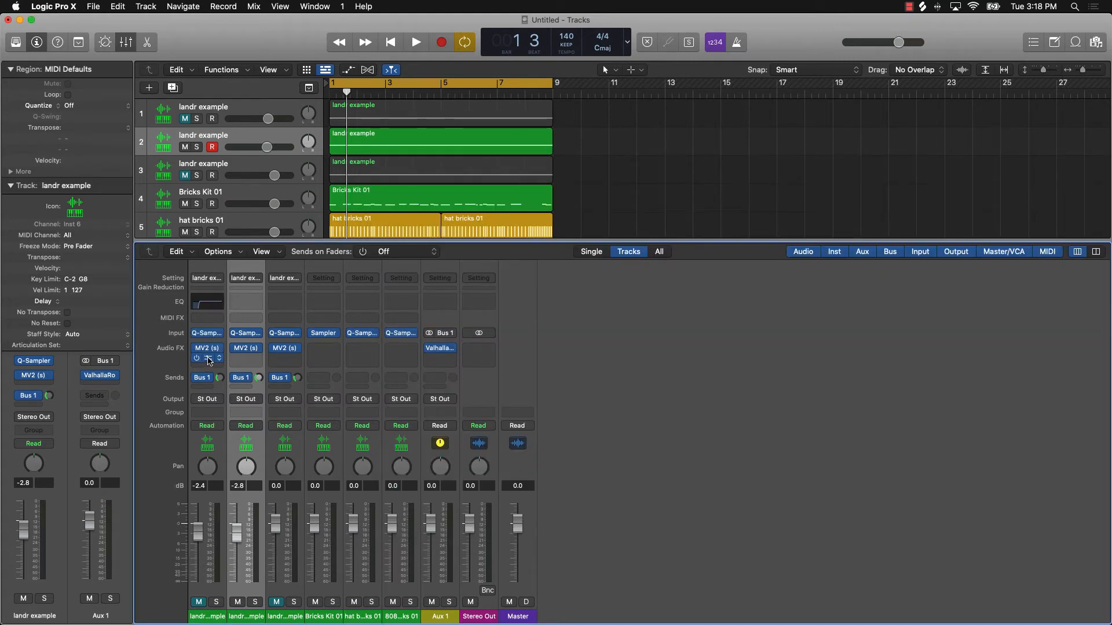
{"action": "left_click_drag", "start_coordinate": [248, 360], "coordinate": [282, 360]}
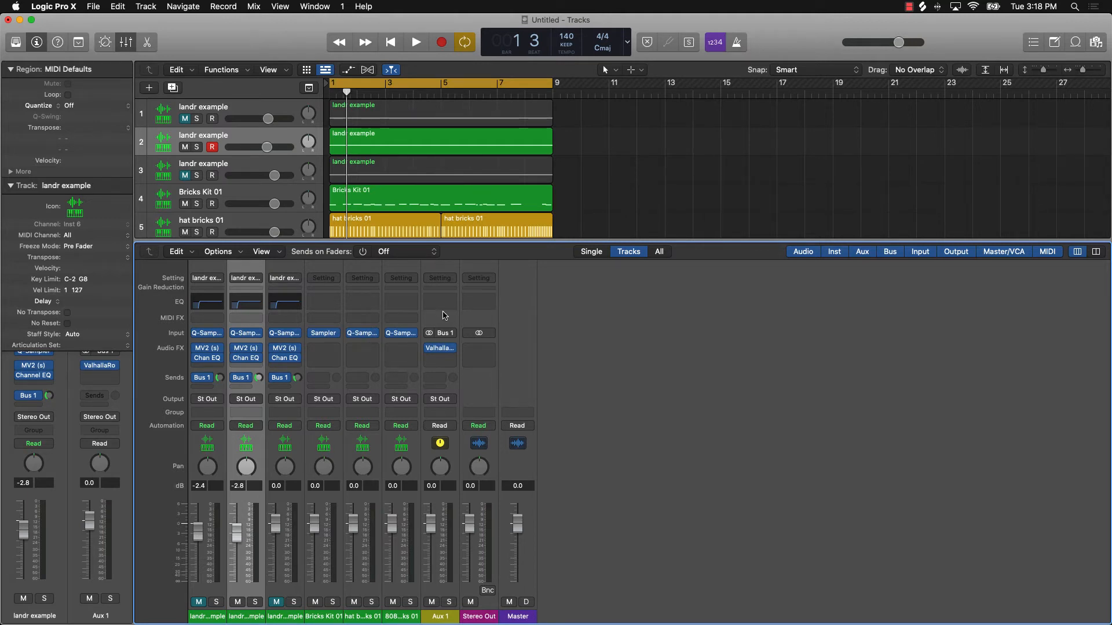
Step: Hide the mixer, select every region in the eight-bar arrangement and repeat the whole loop ten times
{"action": "key", "text": "p"}
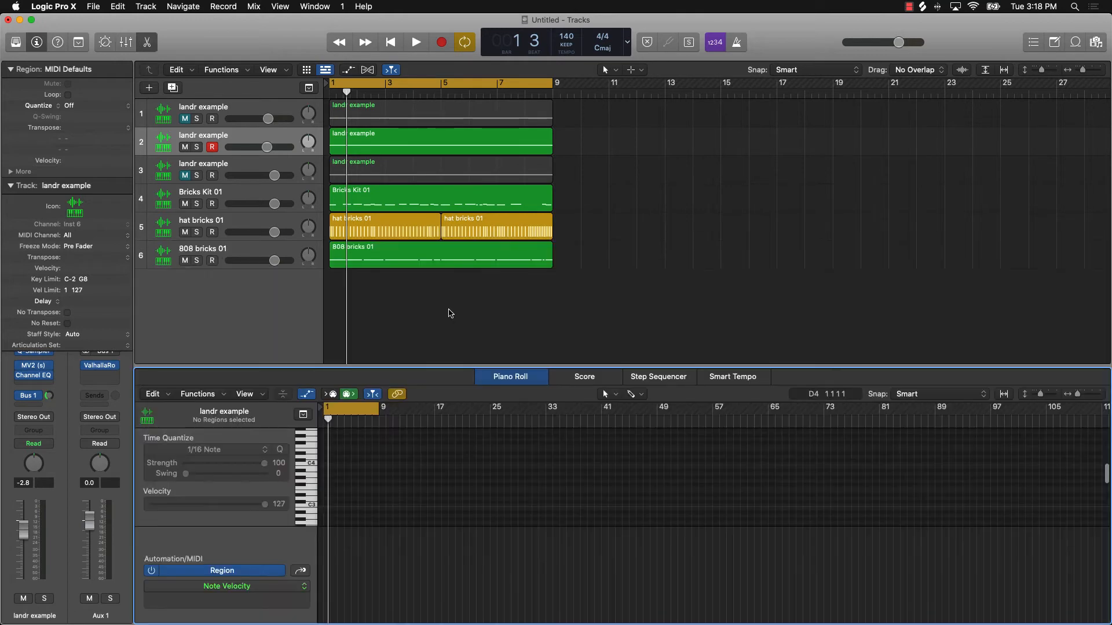
{"action": "left_click", "coordinate": [612, 238], "text": "ctrl+alt"}
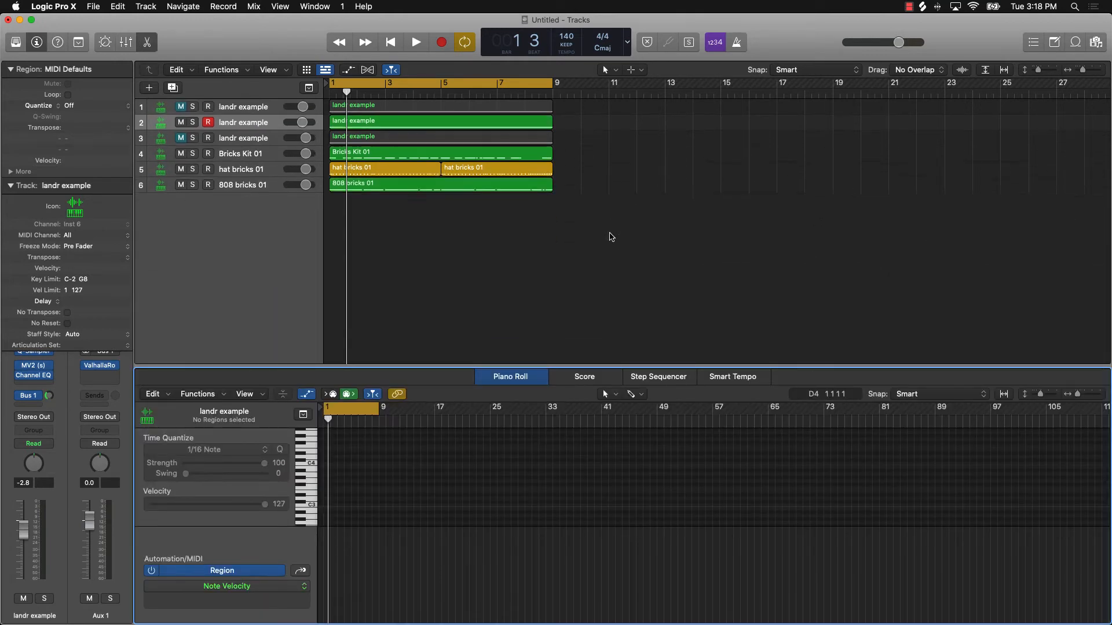
{"action": "left_click", "coordinate": [600, 231], "text": "ctrl+alt"}
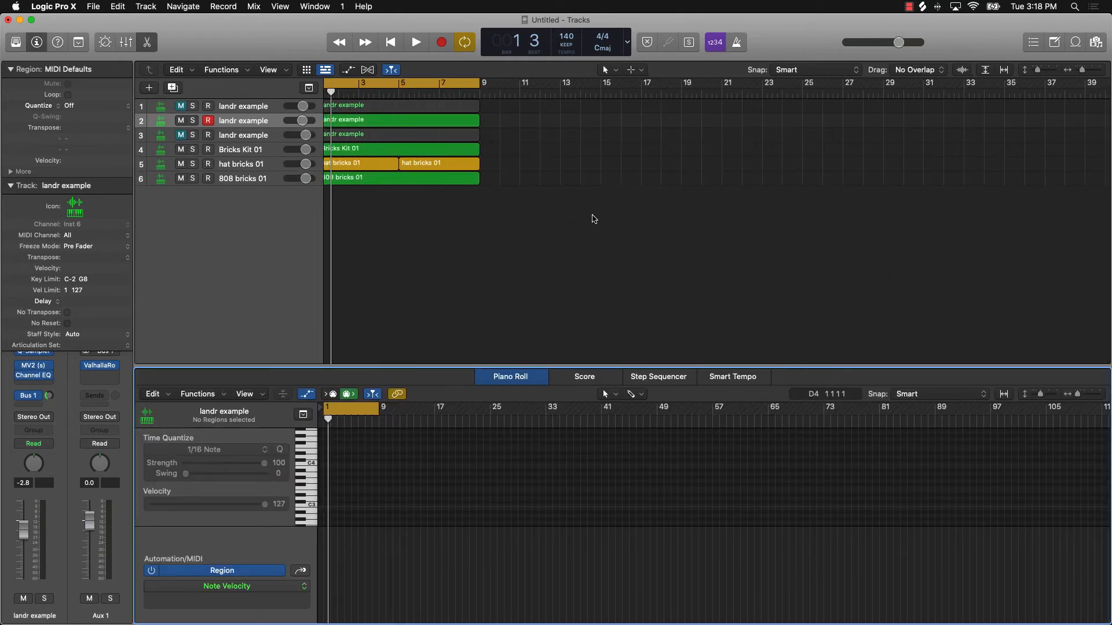
{"action": "key", "text": "super+a"}
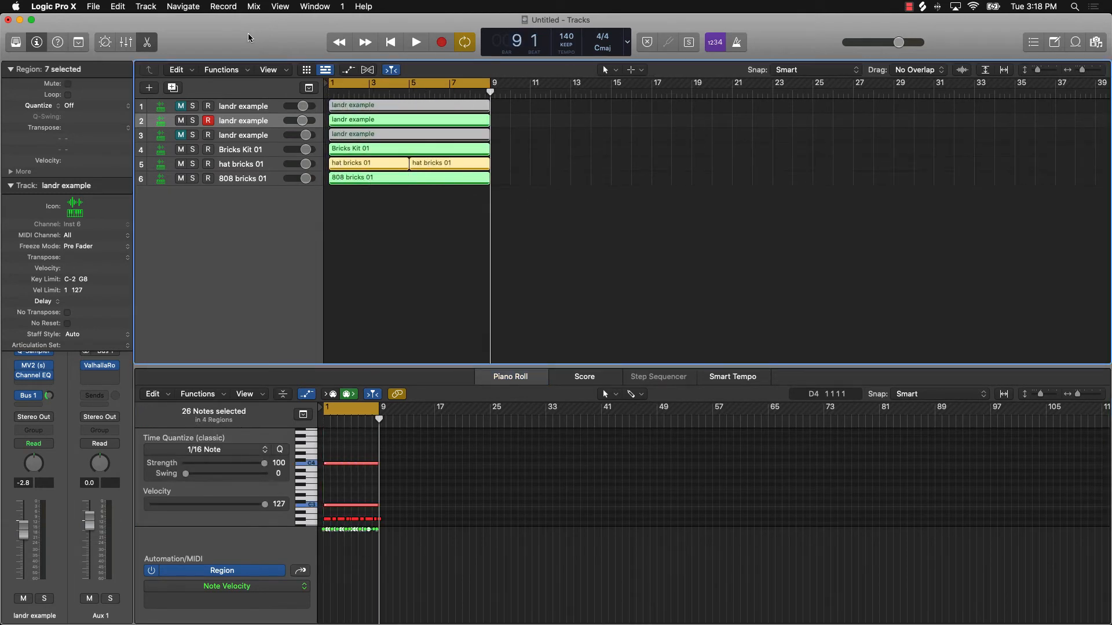
{"action": "key", "text": "super+r"}
{"action": "key", "text": "super+r"}
{"action": "key", "text": "super+r"}
{"action": "key", "text": "super+r"}
{"action": "key", "text": "super+r"}
{"action": "key", "text": "super+r"}
{"action": "key", "text": "super+r"}
{"action": "key", "text": "super+r"}
{"action": "key", "text": "super+r"}
{"action": "key", "text": "super+r"}
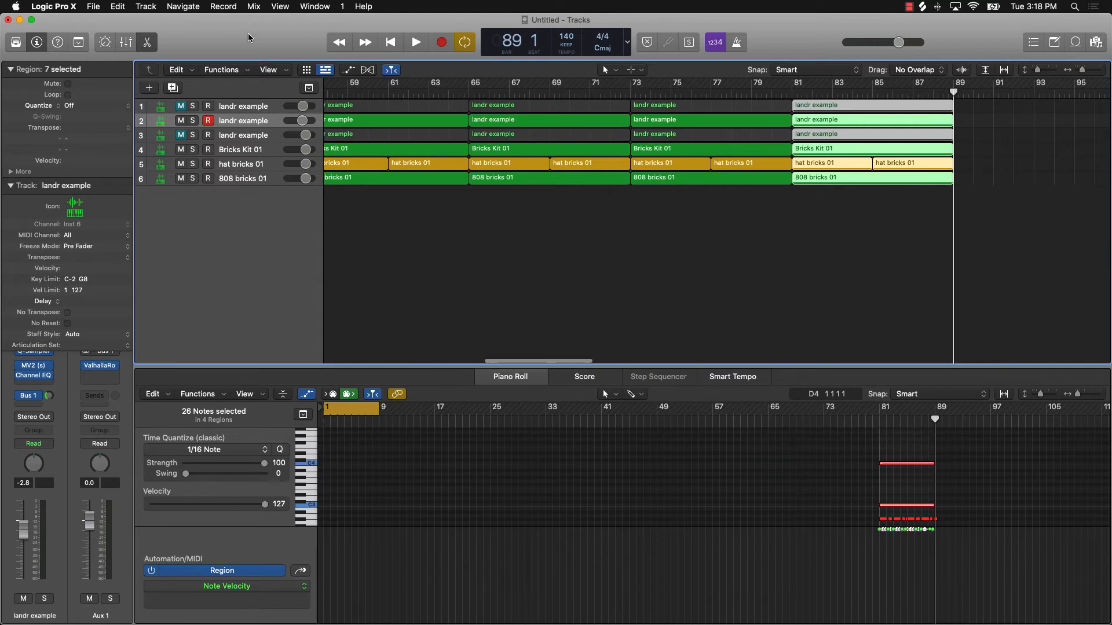
Step: Return to the start of the song, turn off cycling, and mute every track except the first landr example track
{"action": "left_click", "coordinate": [464, 251]}
{"action": "key", "text": "Return"}
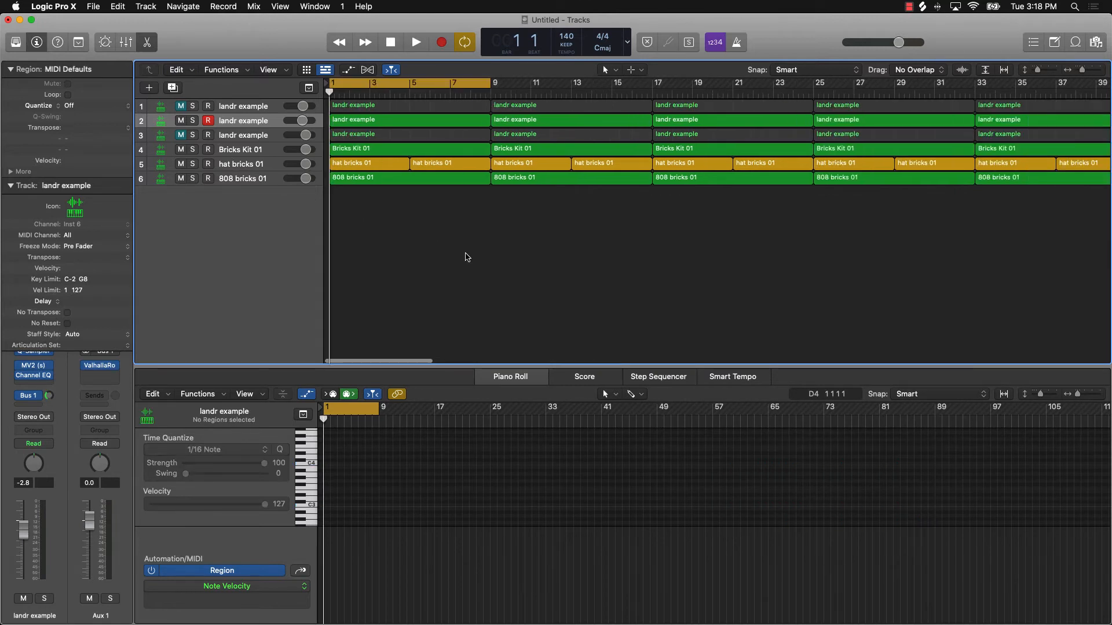
{"action": "left_click", "coordinate": [422, 83]}
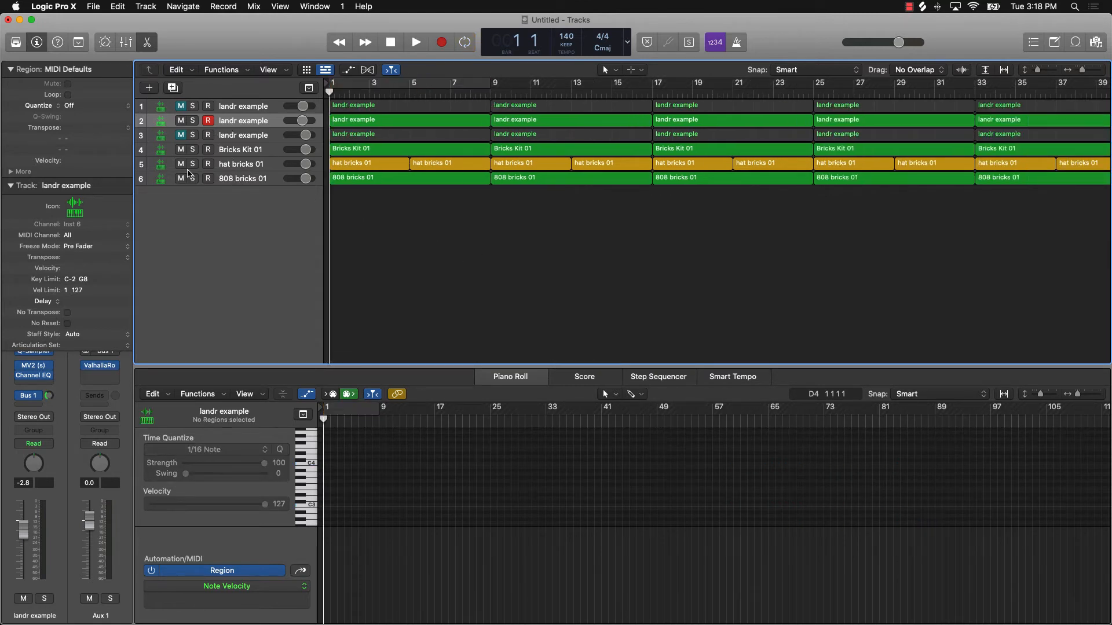
{"action": "left_click_drag", "start_coordinate": [180, 178], "coordinate": [182, 123]}
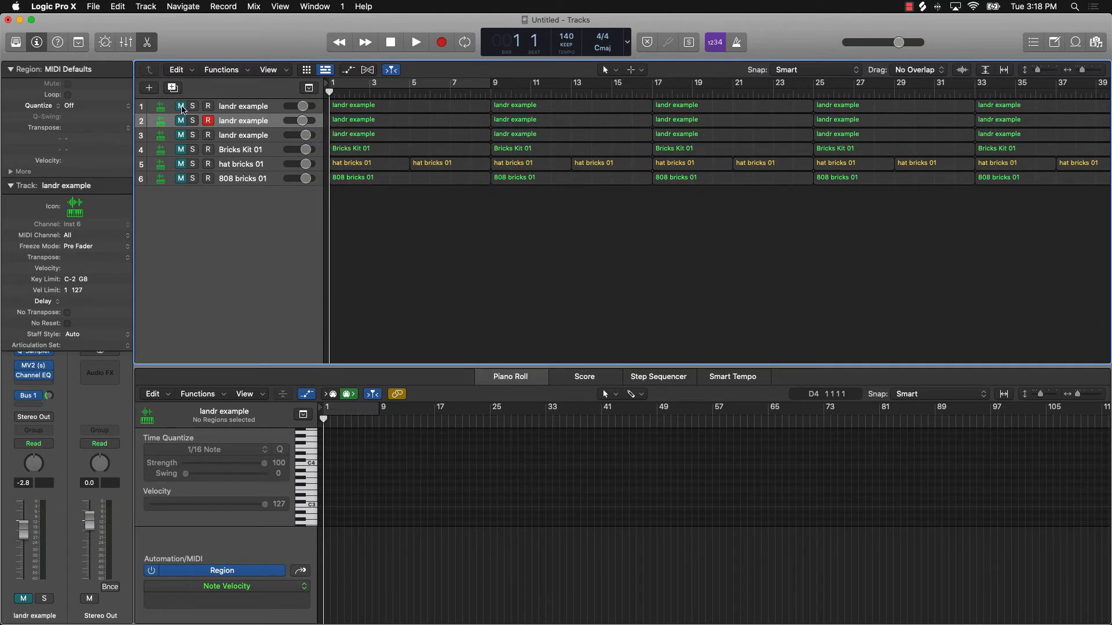
{"action": "left_click", "coordinate": [182, 107]}
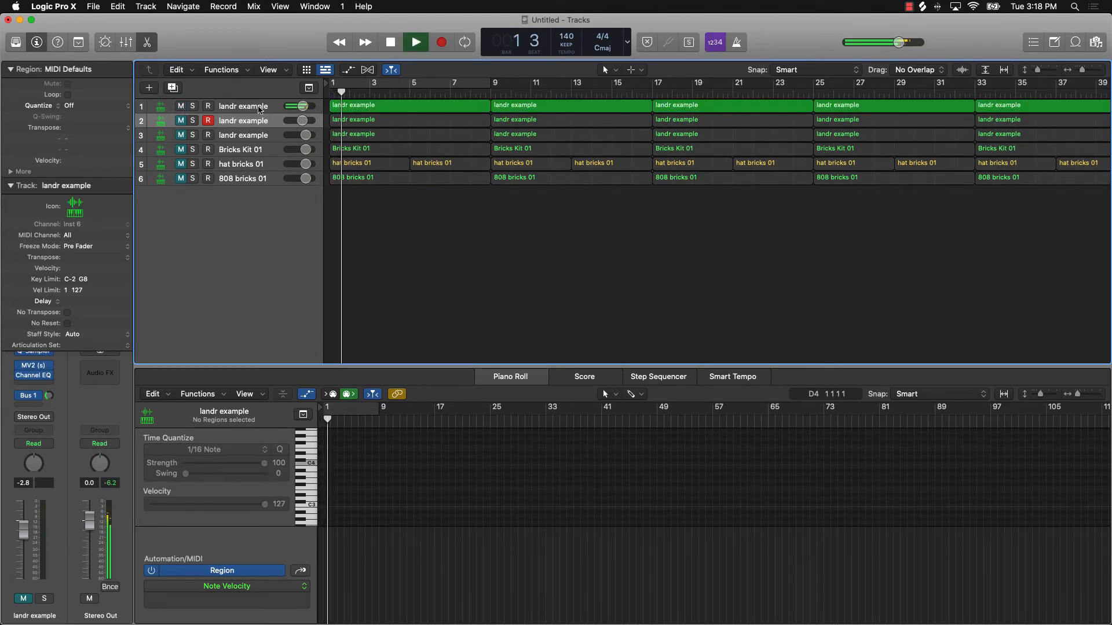
Step: Rename the three landr example tracks as landr example 1, landr example 2 and landr example 3
{"action": "double_click", "coordinate": [243, 105]}
{"action": "type", "text": "1"}
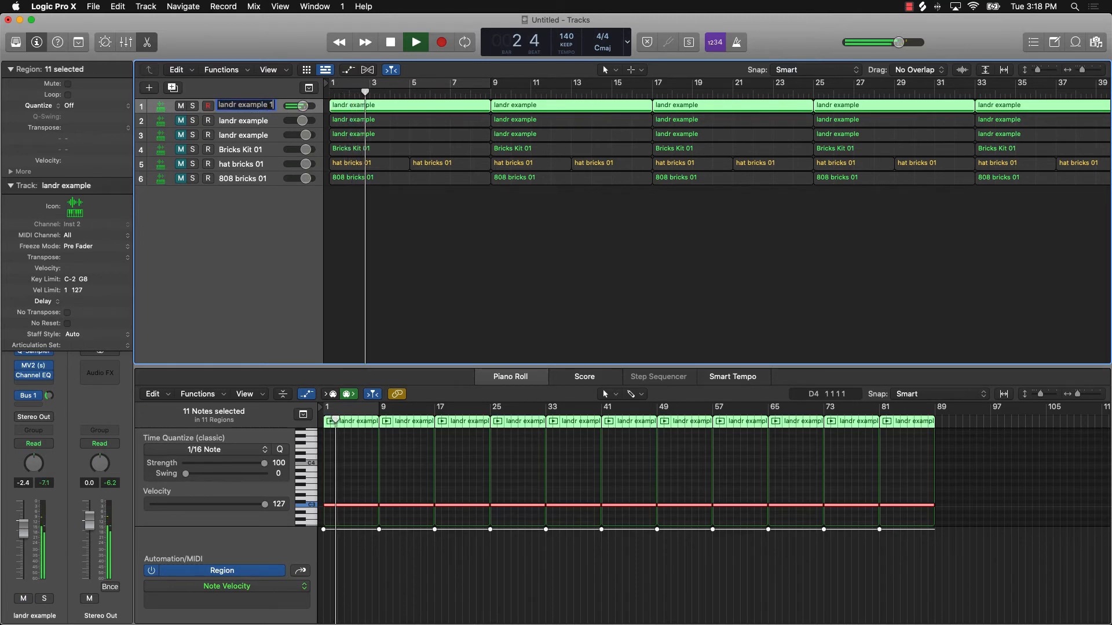
{"action": "double_click", "coordinate": [267, 121]}
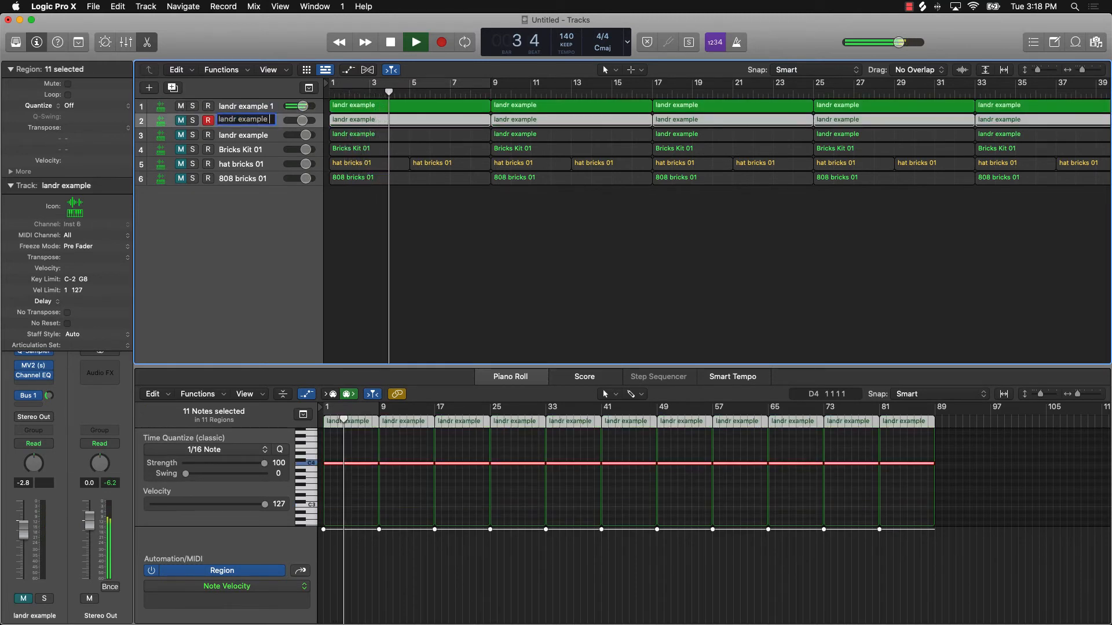
{"action": "type", "text": "2"}
{"action": "double_click", "coordinate": [269, 135]}
{"action": "type", "text": "3"}
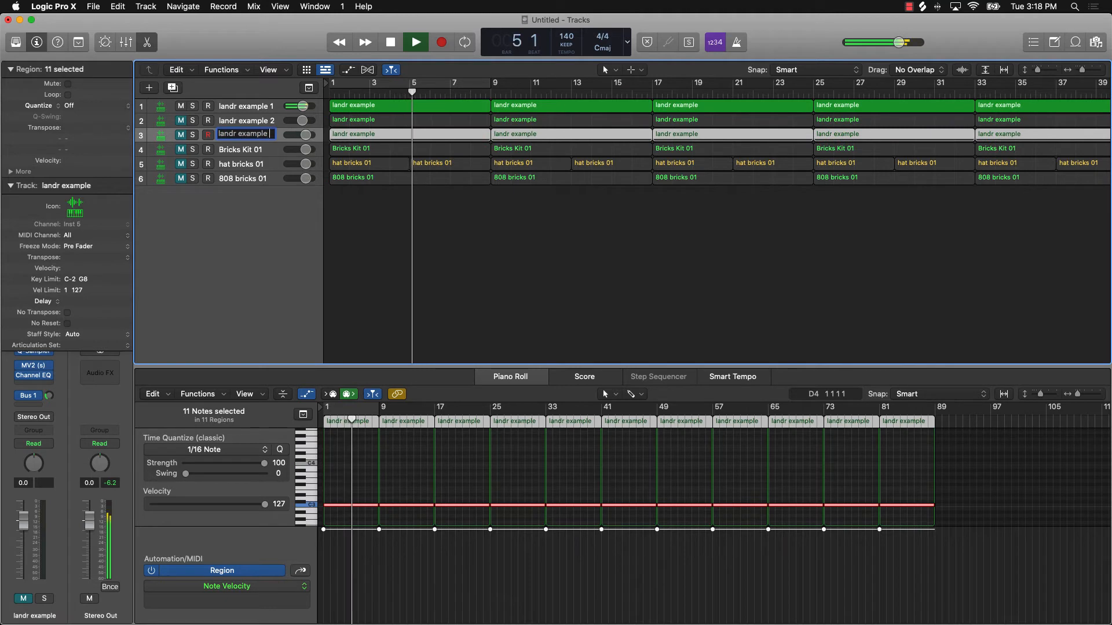
Step: Rename the Bricks Kit 01 track as Drums and deselect its regions
{"action": "left_click", "coordinate": [262, 152]}
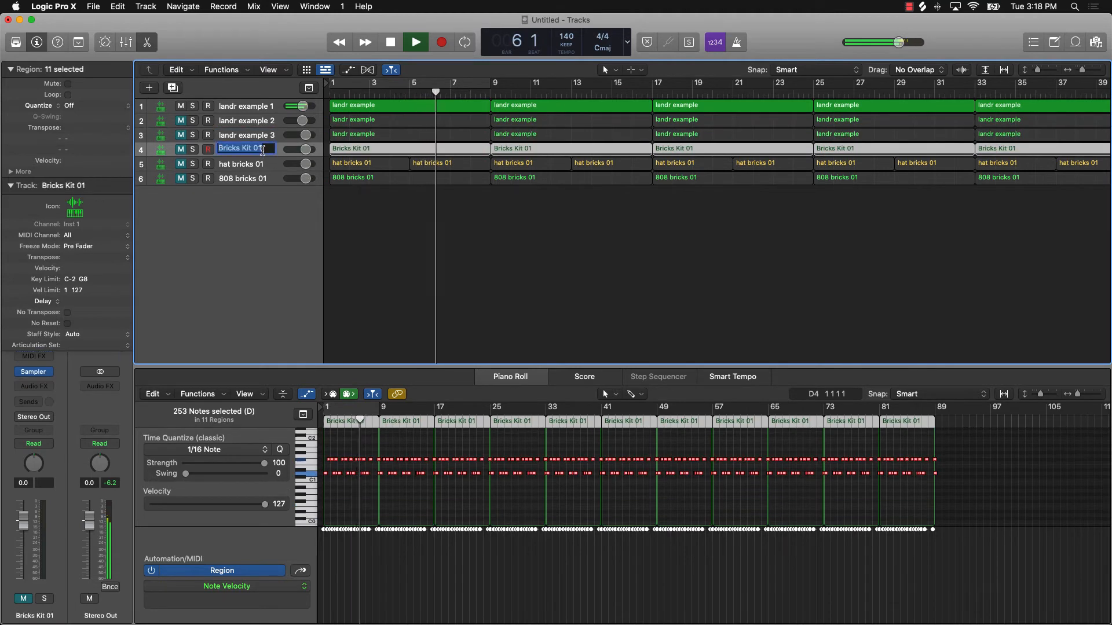
{"action": "double_click", "coordinate": [255, 149]}
{"action": "type", "text": "Drums"}
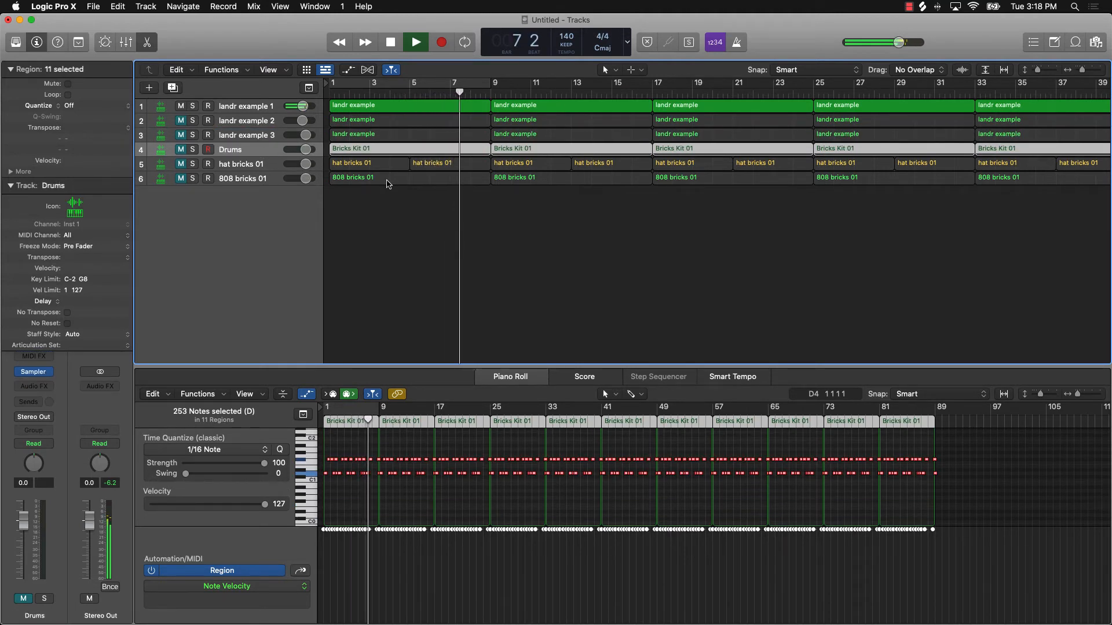
{"action": "left_click", "coordinate": [434, 244]}
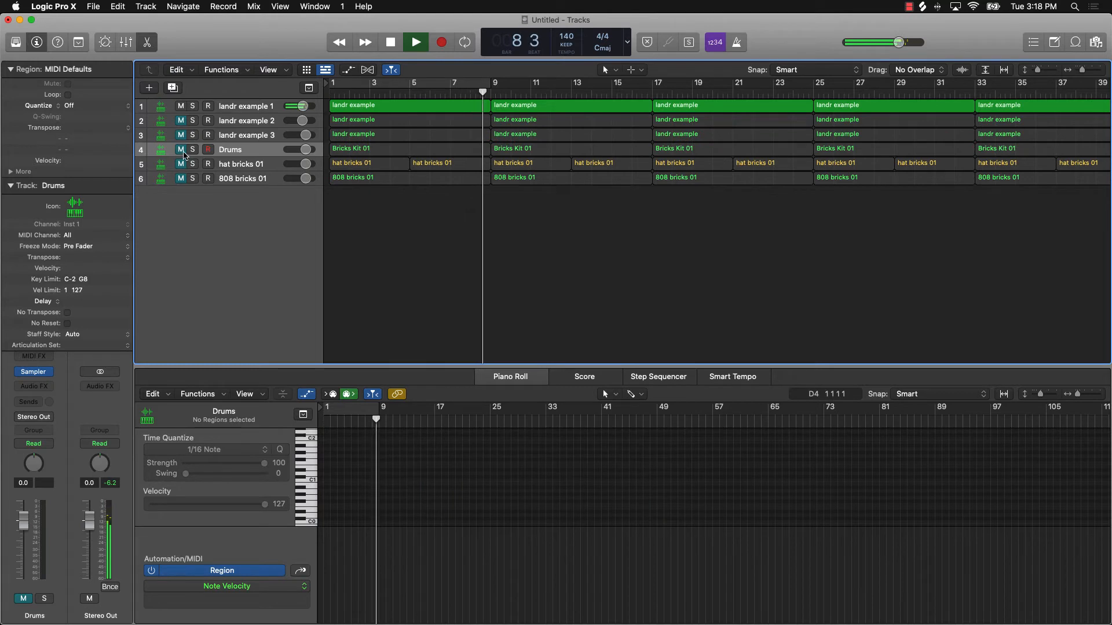
Step: Unmute the Drums and hat bricks 01 tracks, and mute their regions in the first eight bars
{"action": "left_click", "coordinate": [182, 150]}
{"action": "left_click", "coordinate": [183, 163]}
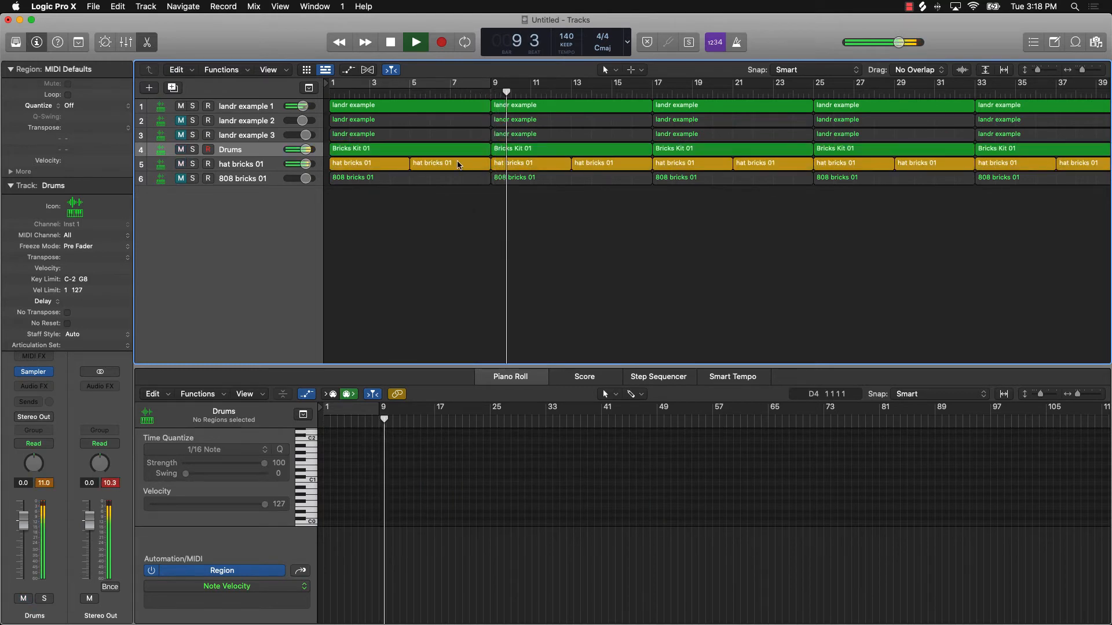
{"action": "left_click", "coordinate": [456, 164]}
{"action": "left_click", "coordinate": [377, 164], "text": "shift"}
{"action": "left_click", "coordinate": [392, 150], "text": "shift"}
{"action": "key", "text": "ctrl+m"}
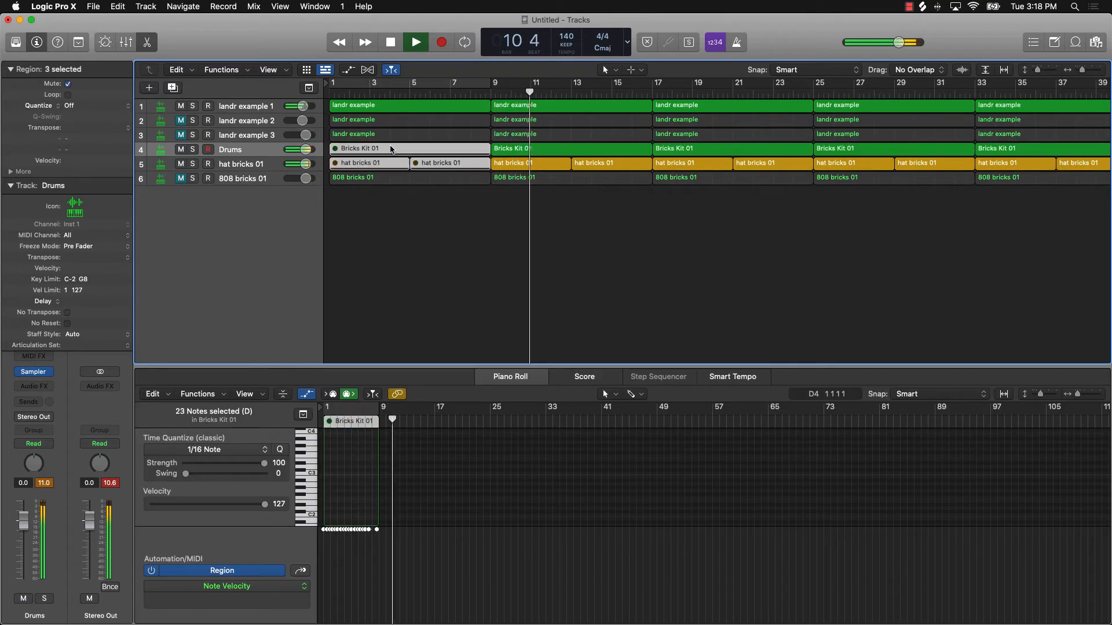
{"action": "left_click", "coordinate": [462, 231]}
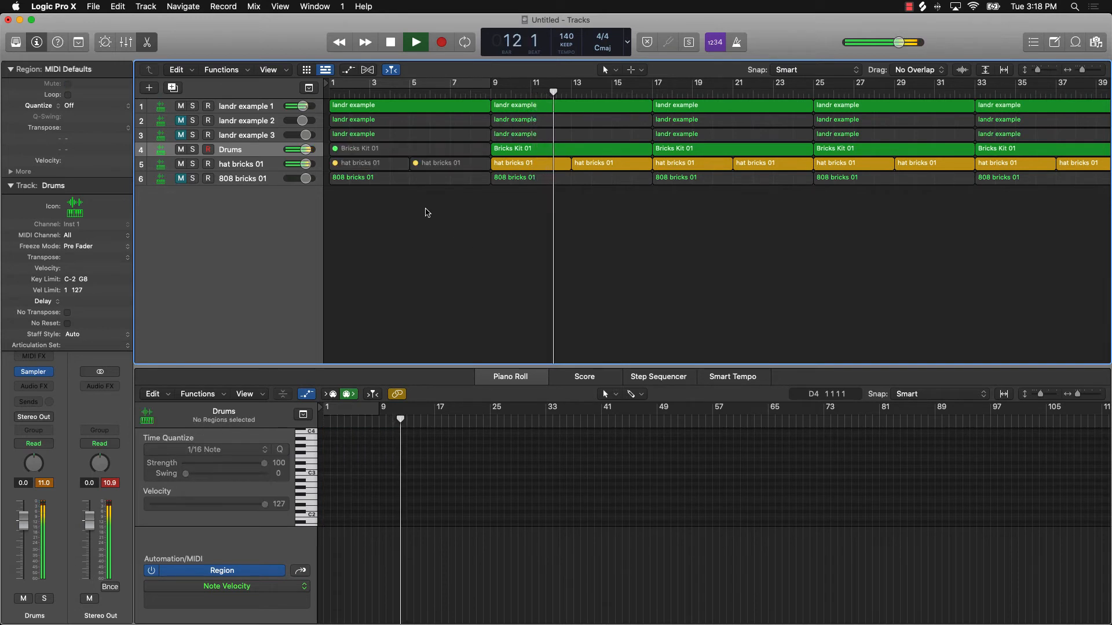
Step: Mute the first two 808 bricks 01 regions, covering bars 1 to 16, and unmute the 808 track
{"action": "left_click_drag", "start_coordinate": [532, 197], "coordinate": [447, 187]}
{"action": "key", "text": "ctrl+m"}
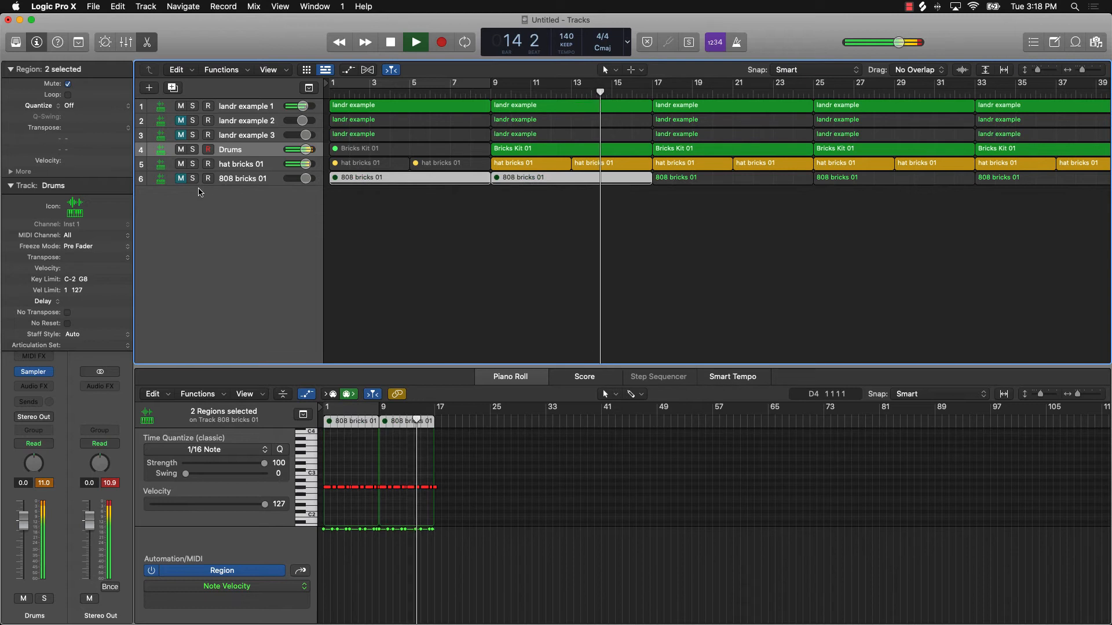
{"action": "left_click", "coordinate": [179, 179]}
{"action": "left_click", "coordinate": [444, 255]}
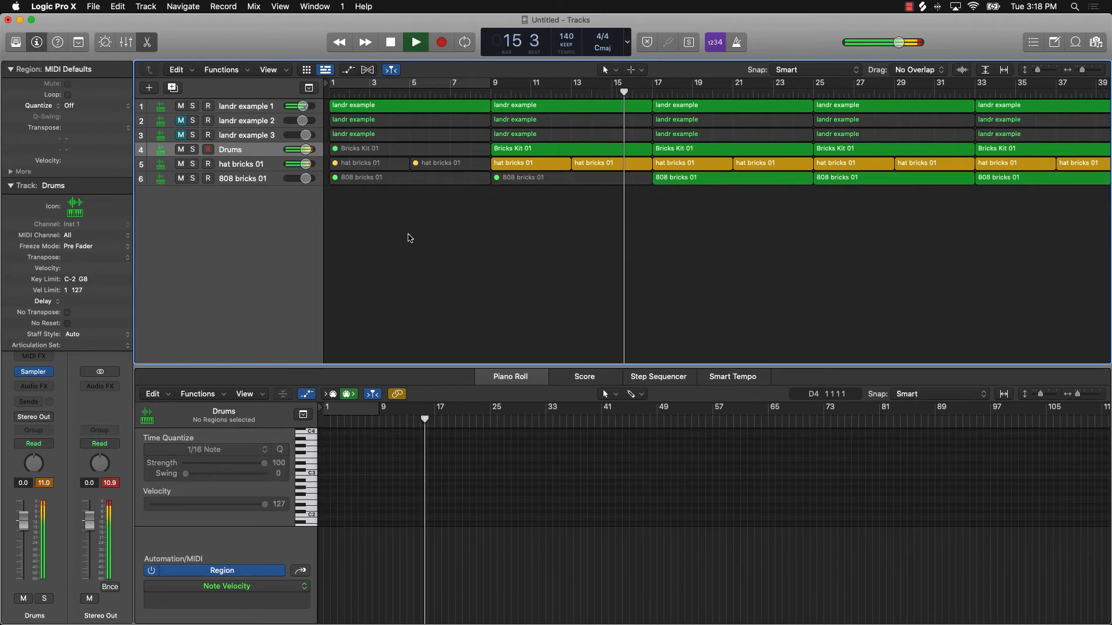
Step: Rename the hat bricks 01 track as Hat and the 808 bricks 01 track as 808
{"action": "left_click", "coordinate": [241, 164]}
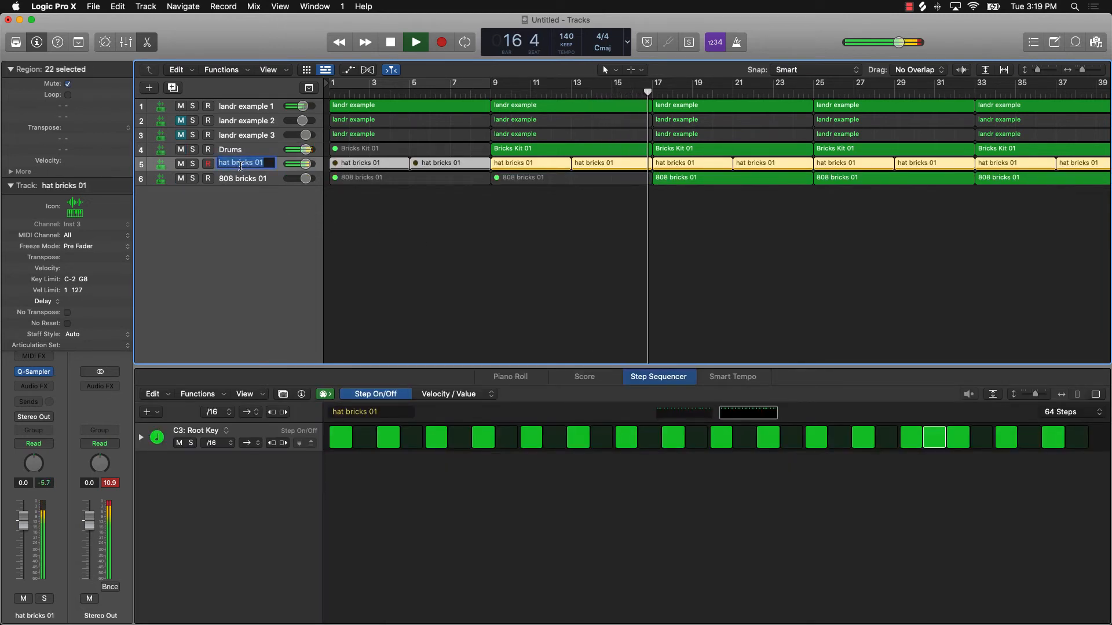
{"action": "double_click", "coordinate": [241, 164]}
{"action": "type", "text": "Hat"}
{"action": "key", "text": "Return"}
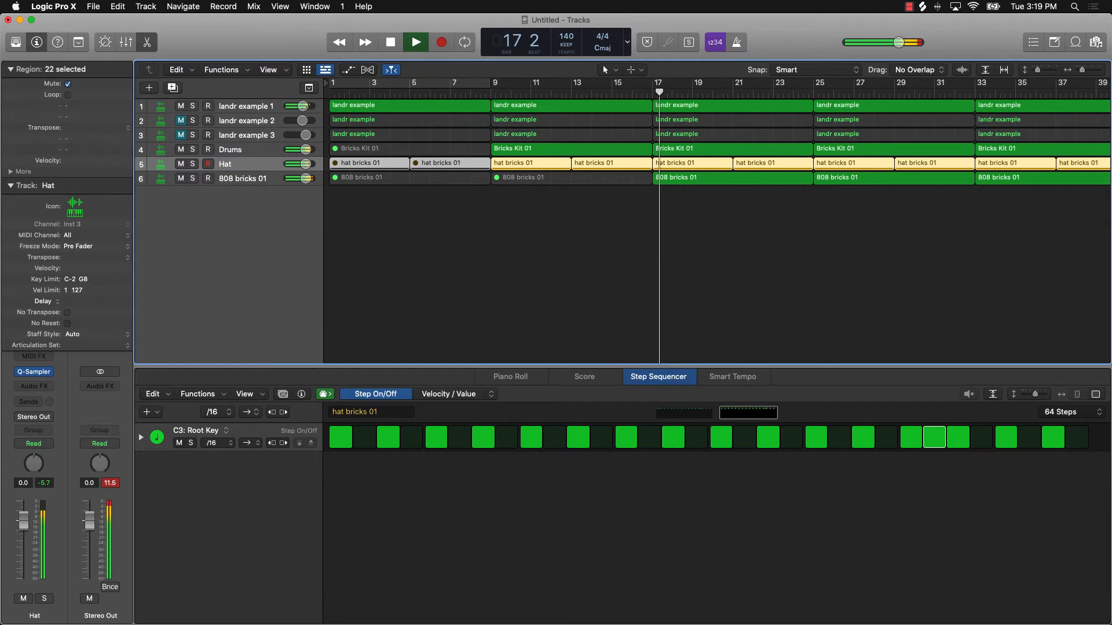
{"action": "double_click", "coordinate": [242, 178]}
{"action": "type", "text": "*08"}
{"action": "key", "text": "Return"}
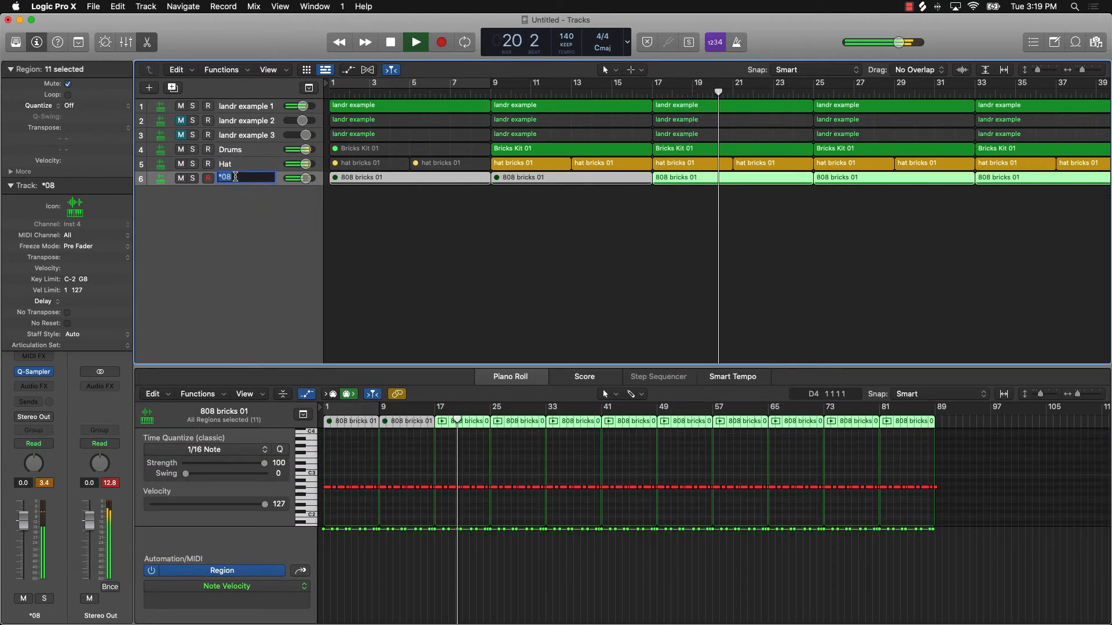
{"action": "double_click", "coordinate": [236, 180]}
{"action": "type", "text": "808"}
{"action": "key", "text": "Return"}
Step: Select all regions in the arrangement and name them after their tracks
{"action": "key", "text": "super+a"}
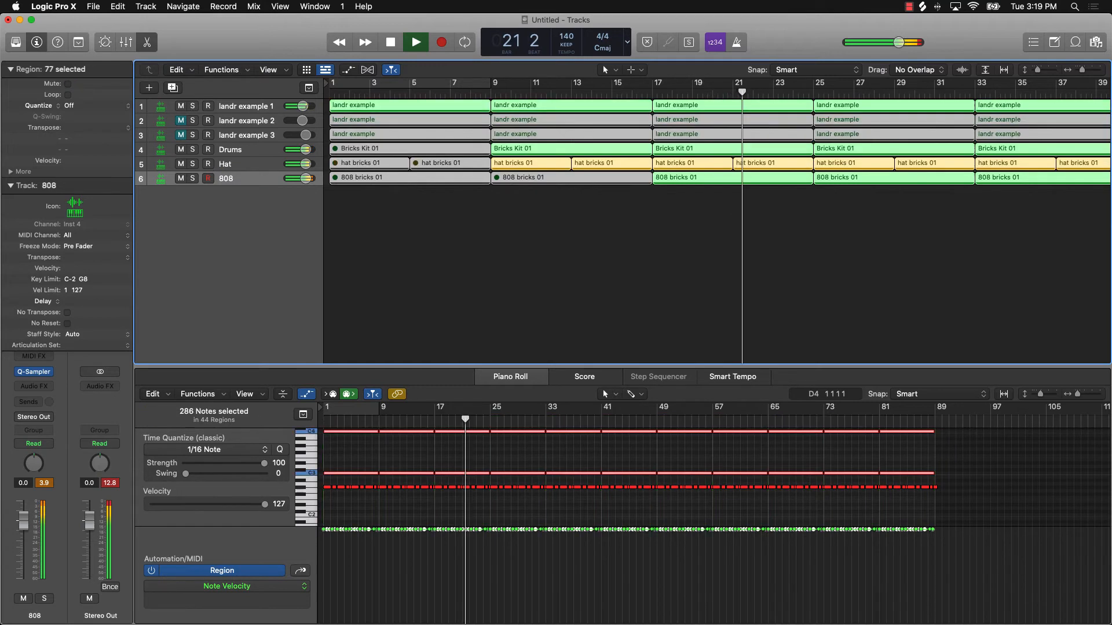
{"action": "key", "text": "alt+shift+n"}
{"action": "left_click", "coordinate": [724, 251]}
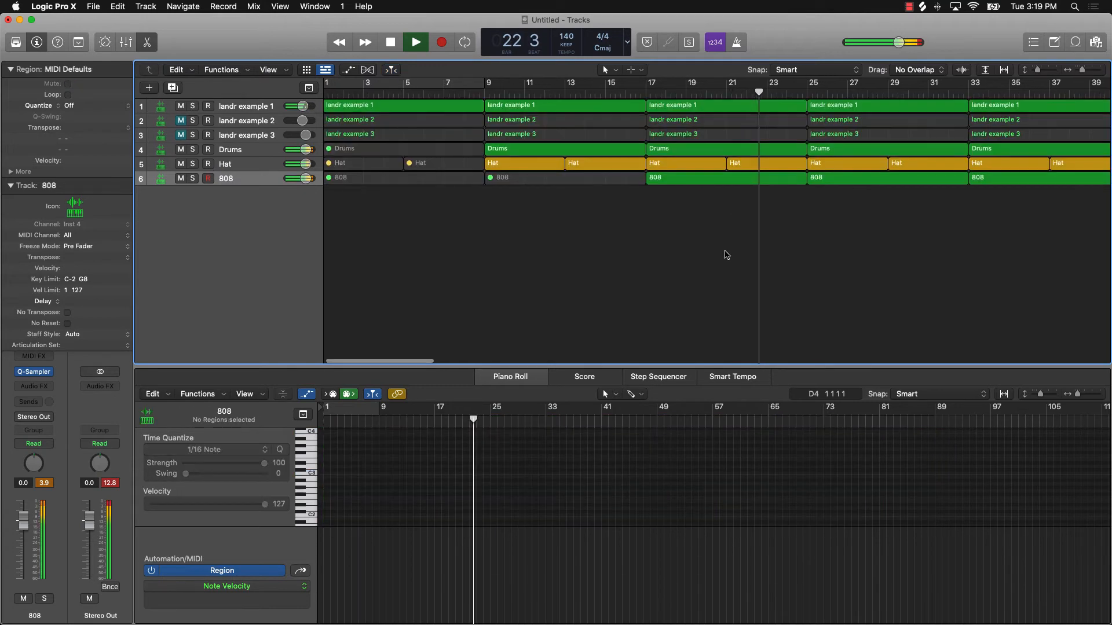
Step: Mute the Drums, Hat and 808 regions in the eight-bar section starting at bar 25
{"action": "scroll", "coordinate": [722, 252], "scroll_direction": "right", "scroll_amount": 5}
{"action": "left_click_drag", "start_coordinate": [598, 193], "coordinate": [708, 153]}
{"action": "key", "text": "ctrl+m"}
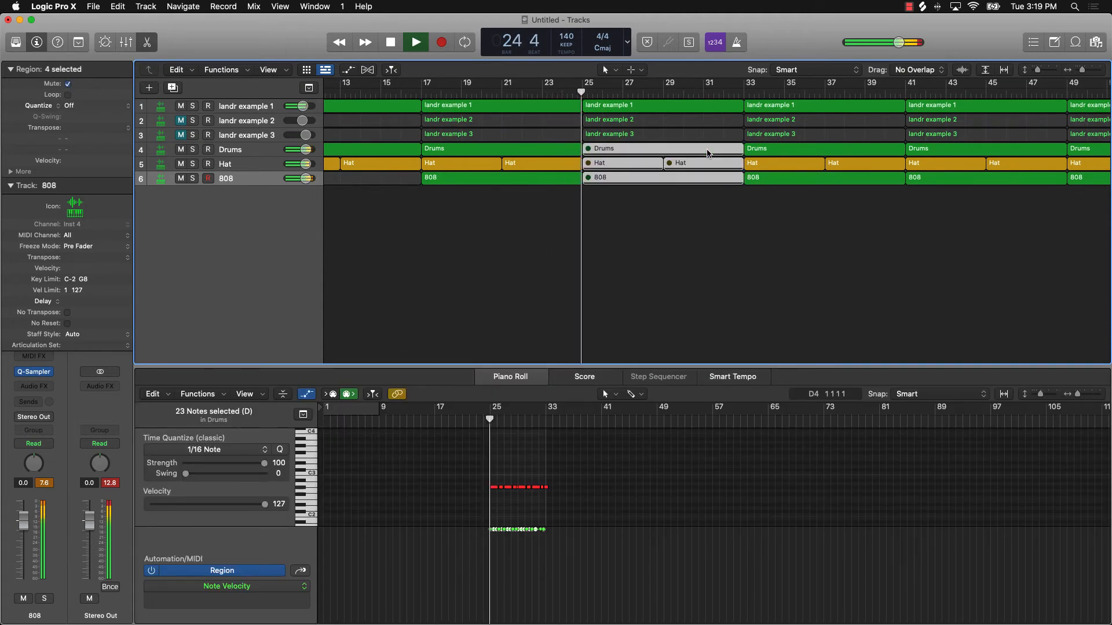
{"action": "left_click", "coordinate": [716, 190]}
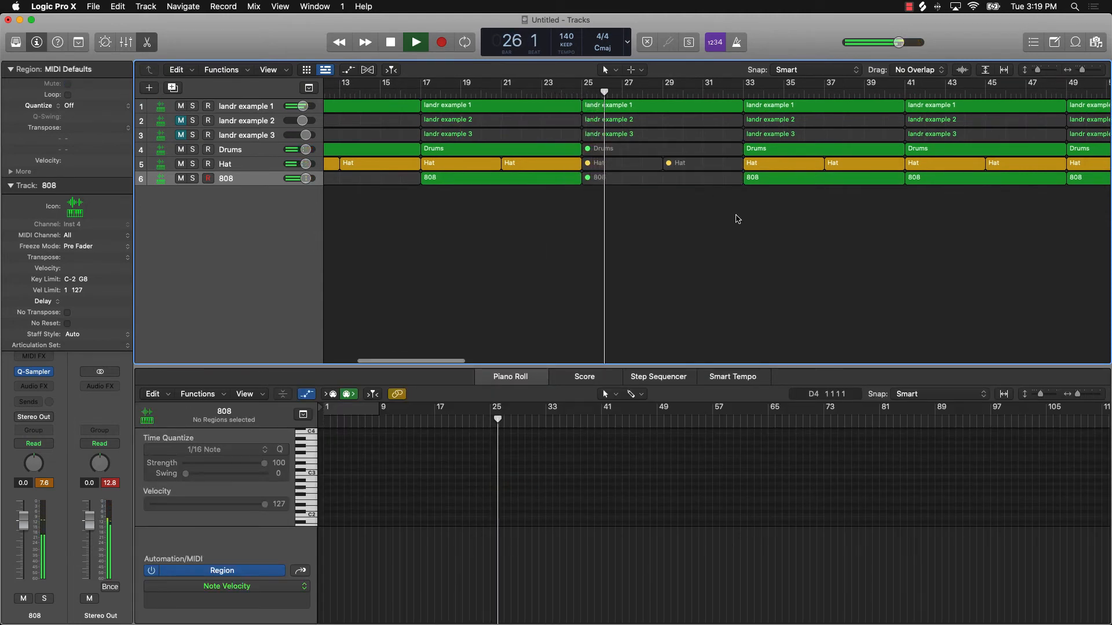
Step: Mute the landr example 1 region starting at bar 33 and unmute the landr example 2 track
{"action": "scroll", "coordinate": [734, 215], "scroll_direction": "right", "scroll_amount": 5}
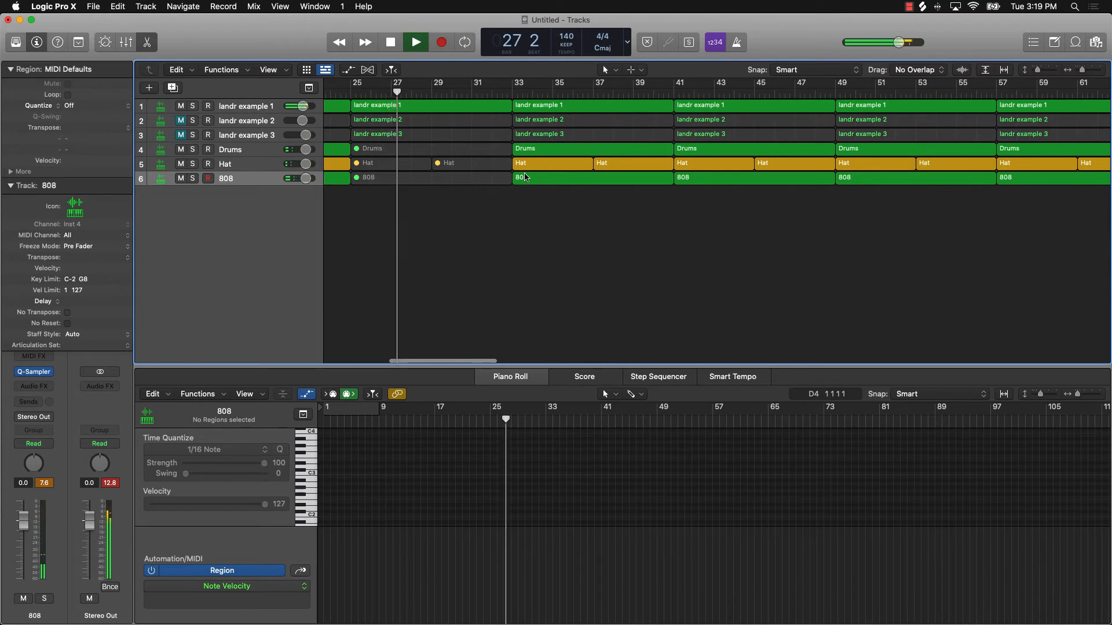
{"action": "left_click", "coordinate": [546, 109]}
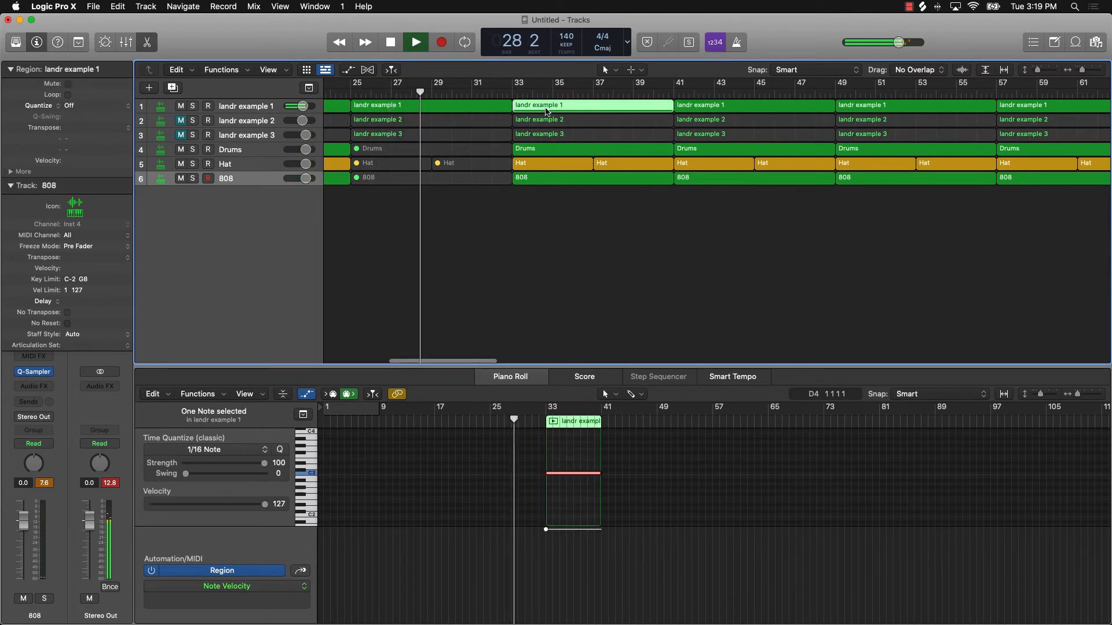
{"action": "key", "text": "ctrl+m"}
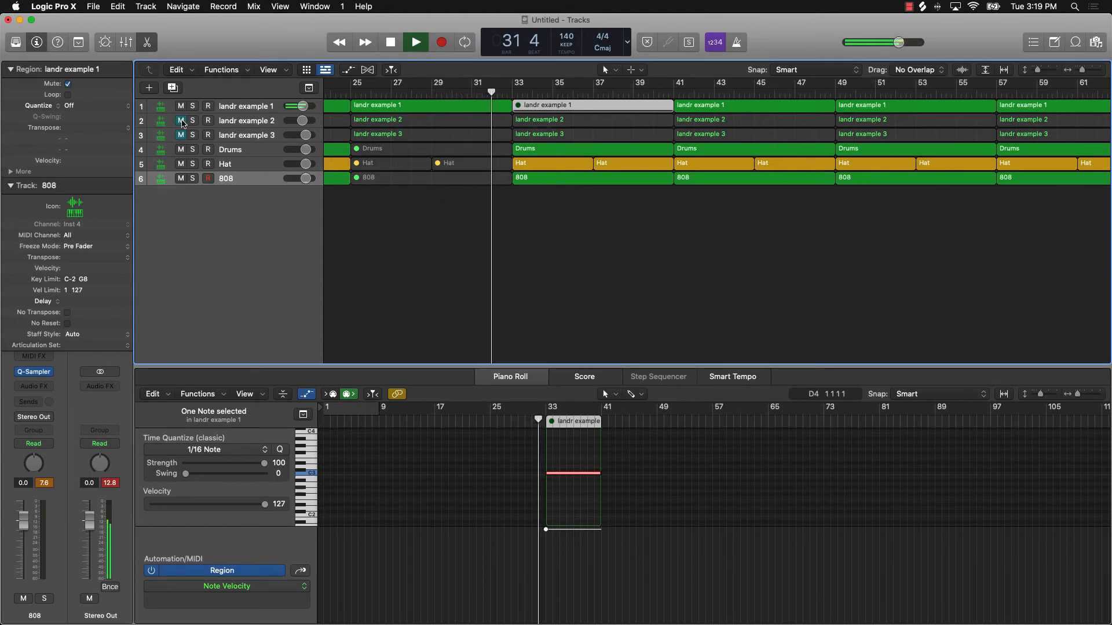
{"action": "left_click", "coordinate": [180, 122]}
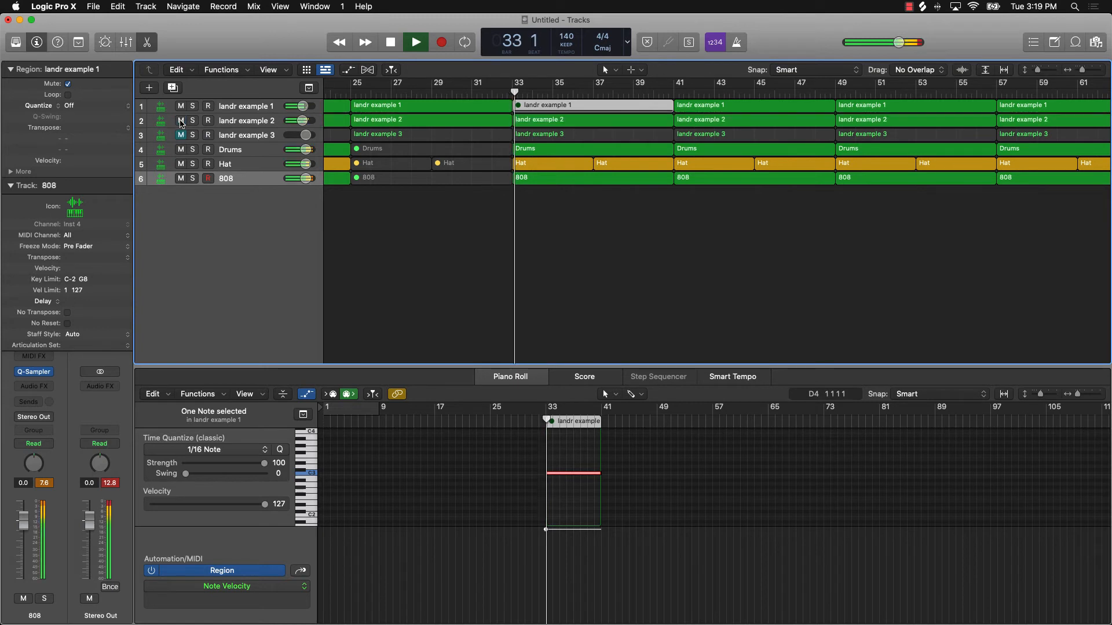
Step: Mute the first four landr example 2 regions, covering bars 1 to 32
{"action": "scroll", "coordinate": [416, 125], "scroll_direction": "left", "scroll_amount": 1}
{"action": "scroll", "coordinate": [416, 125], "scroll_direction": "left", "scroll_amount": 8}
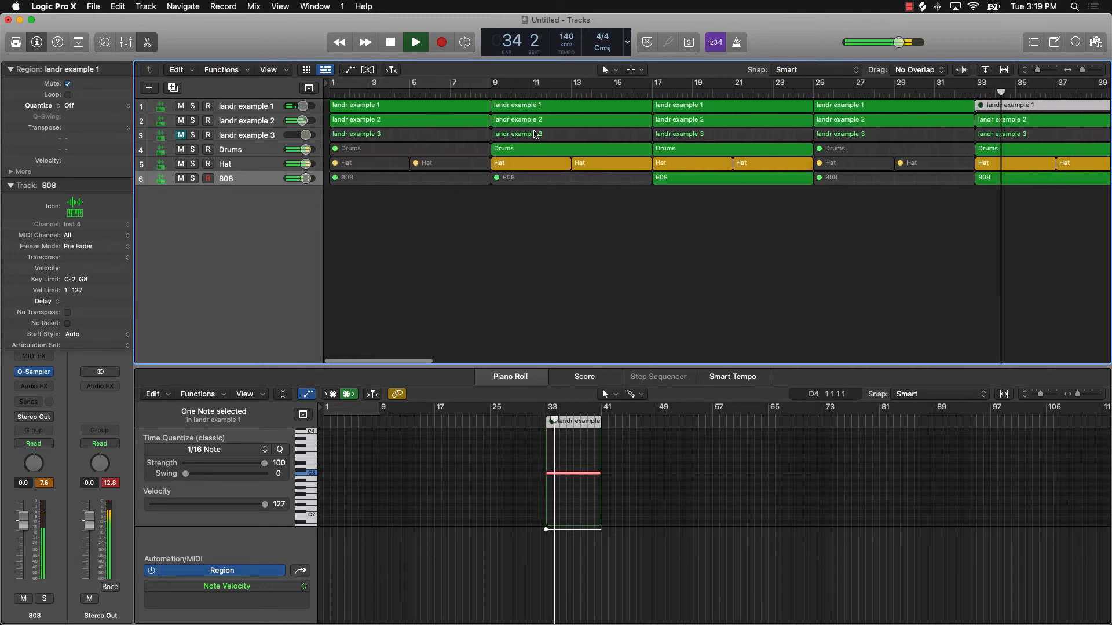
{"action": "scroll", "coordinate": [535, 132], "scroll_direction": "down", "scroll_amount": 5}
{"action": "left_click", "coordinate": [530, 117]}
{"action": "left_click", "coordinate": [472, 117], "text": "shift"}
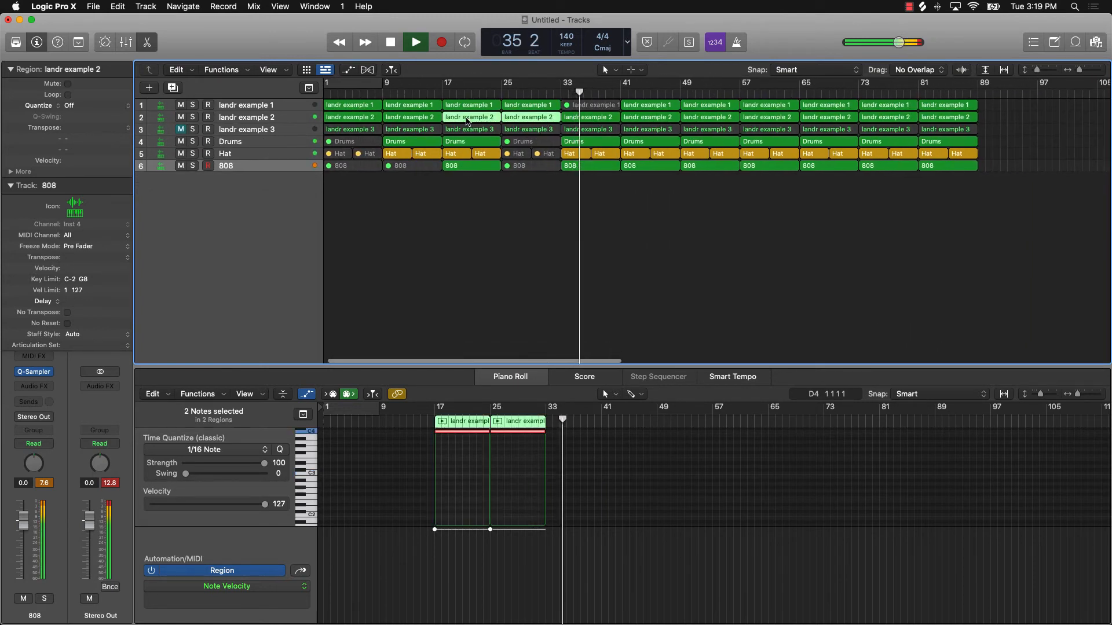
{"action": "left_click", "coordinate": [411, 117], "text": "shift"}
{"action": "left_click", "coordinate": [360, 120], "text": "shift"}
{"action": "key", "text": "ctrl+m"}
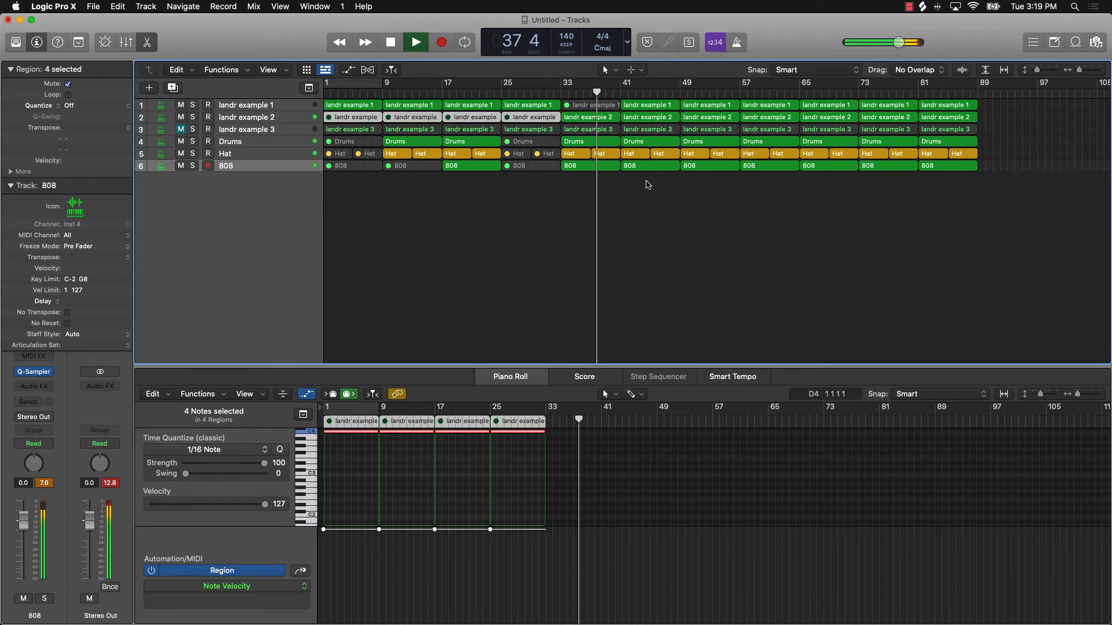
Step: Mute every region except landr example 3 in the eight-bar section starting at bar 41, and unmute the landr example 3 track
{"action": "left_click_drag", "start_coordinate": [642, 187], "coordinate": [666, 81]}
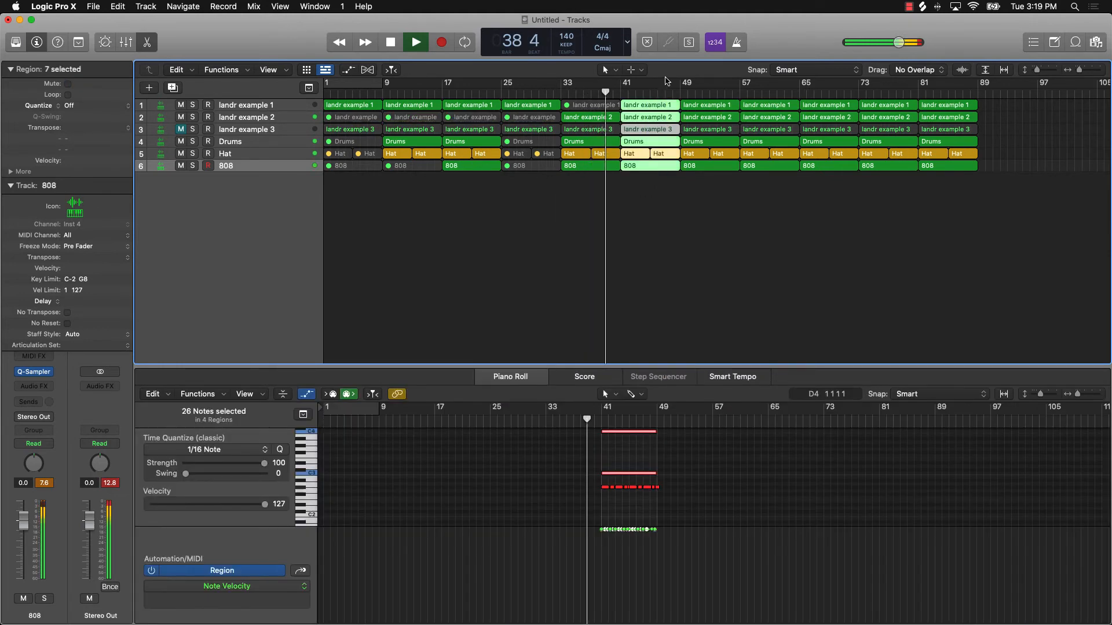
{"action": "key", "text": "ctrl+m"}
{"action": "left_click", "coordinate": [645, 218]}
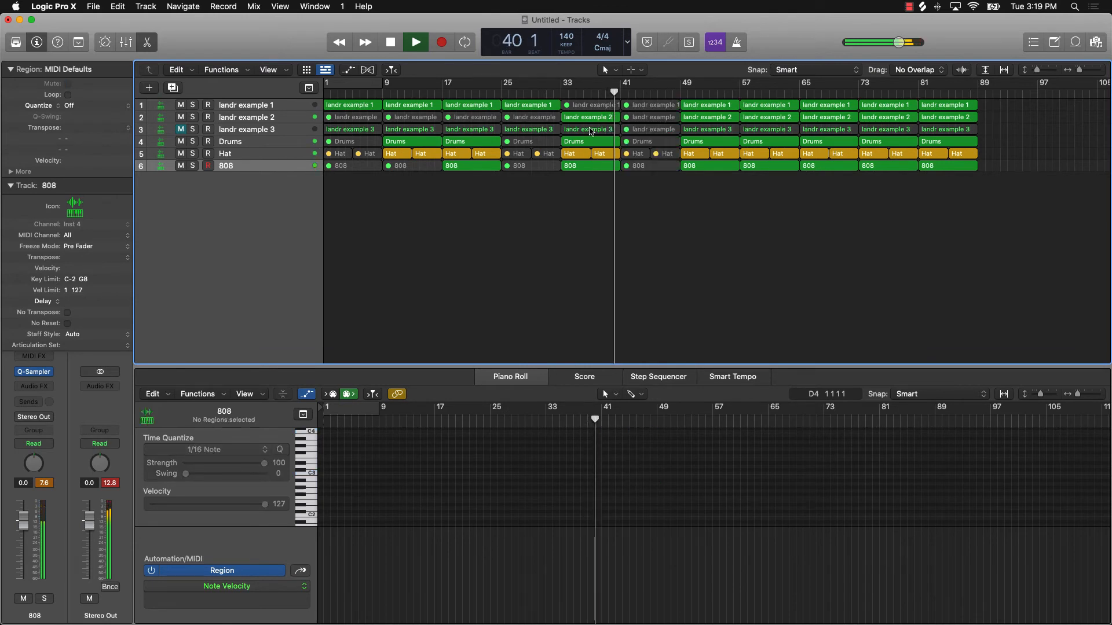
{"action": "left_click", "coordinate": [672, 132]}
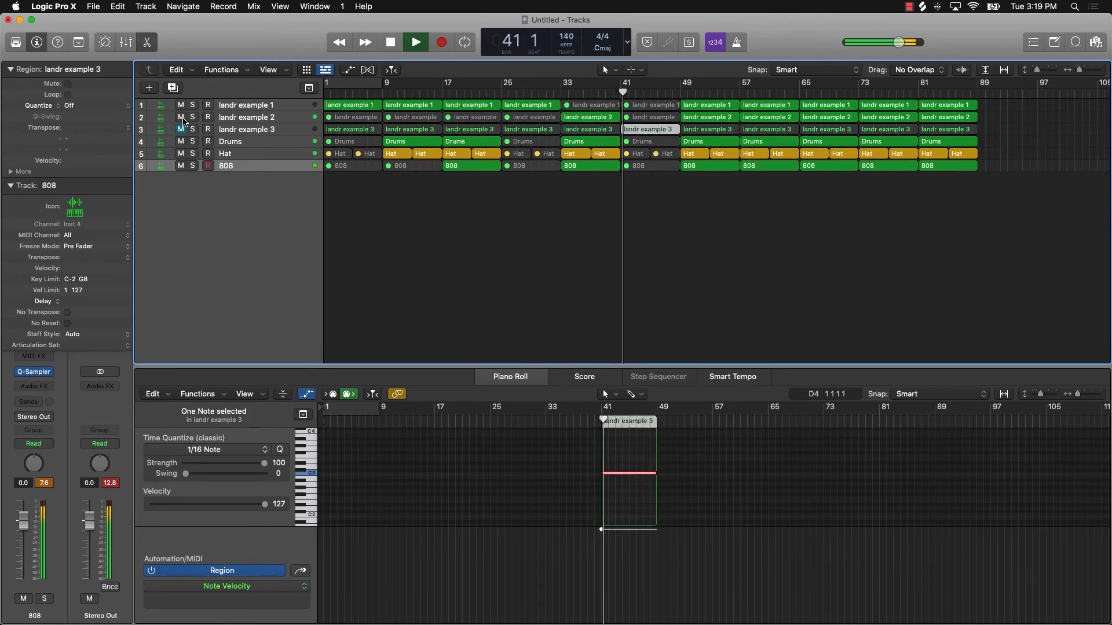
{"action": "key", "text": "ctrl+m"}
Step: Mute the first five landr example 3 regions, covering bars 1 to 40
{"action": "key", "text": "Left"}
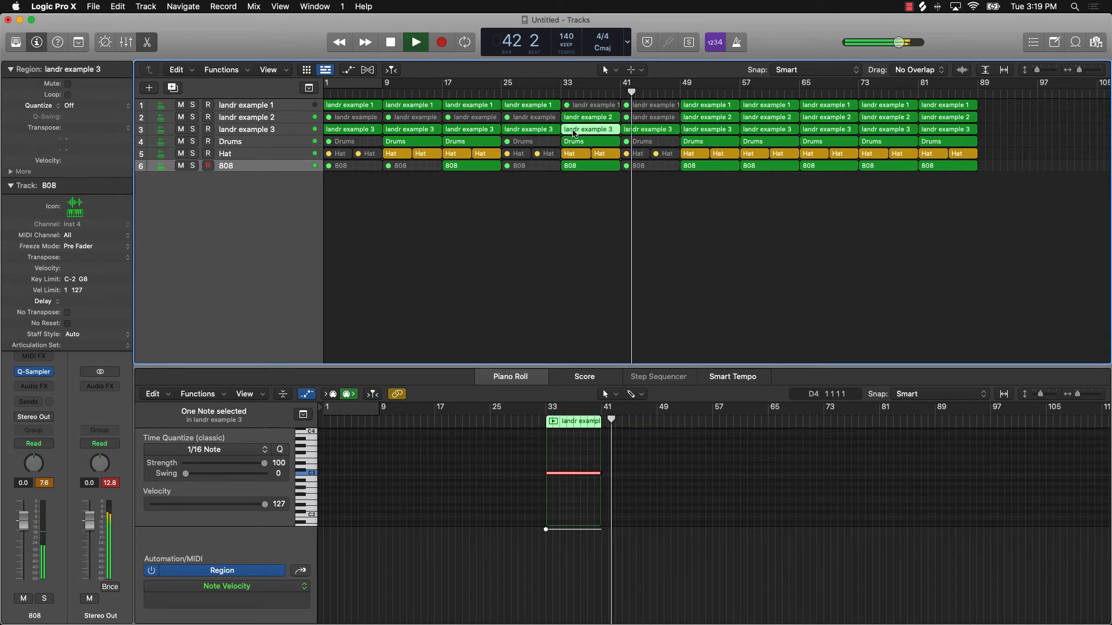
{"action": "key", "text": "shift+Left"}
{"action": "key", "text": "shift+Left"}
{"action": "key", "text": "shift+Left"}
{"action": "key", "text": "shift+Left"}
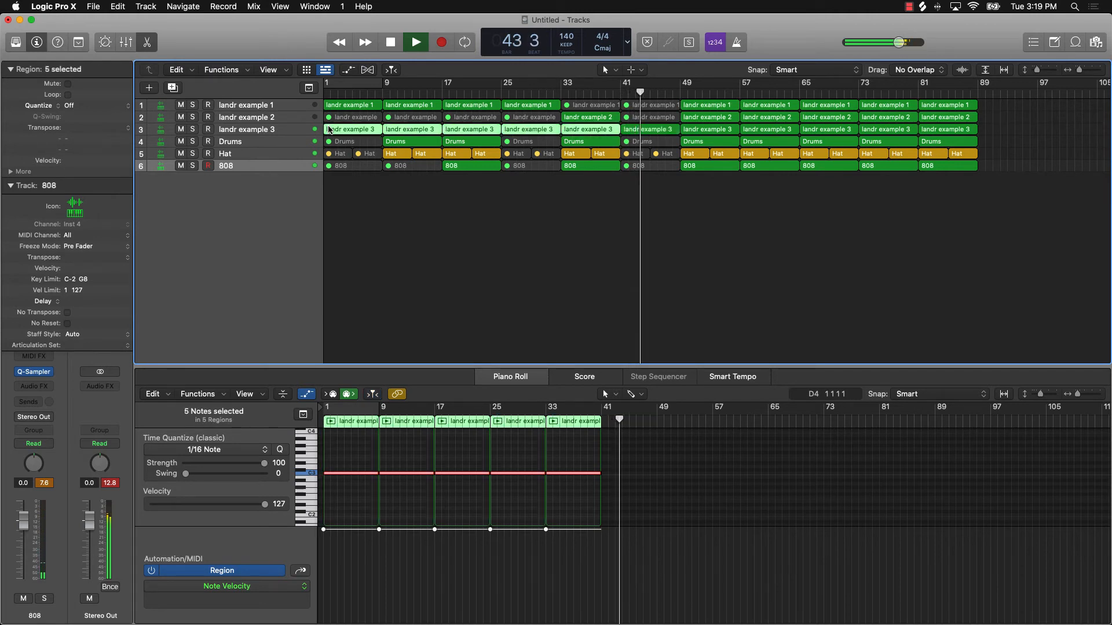
{"action": "key", "text": "ctrl+m"}
{"action": "left_click", "coordinate": [672, 216]}
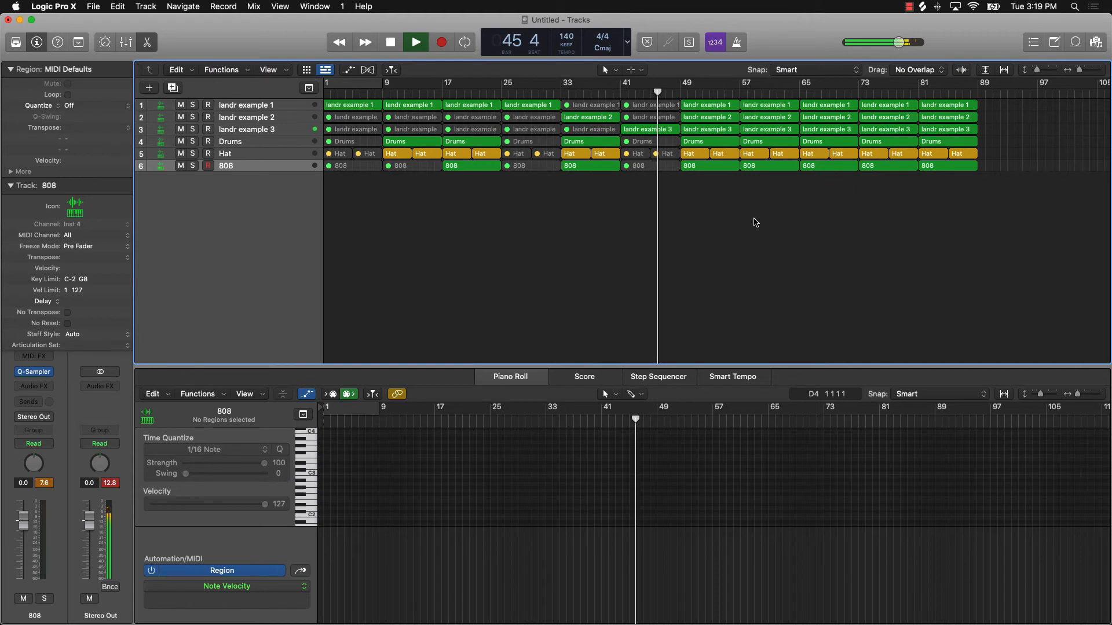
Step: Stop playback and delete all regions from bar 49 onward, including the leftover Hat region
{"action": "key", "text": "space"}
{"action": "left_click", "coordinate": [640, 190], "text": "ctrl+alt"}
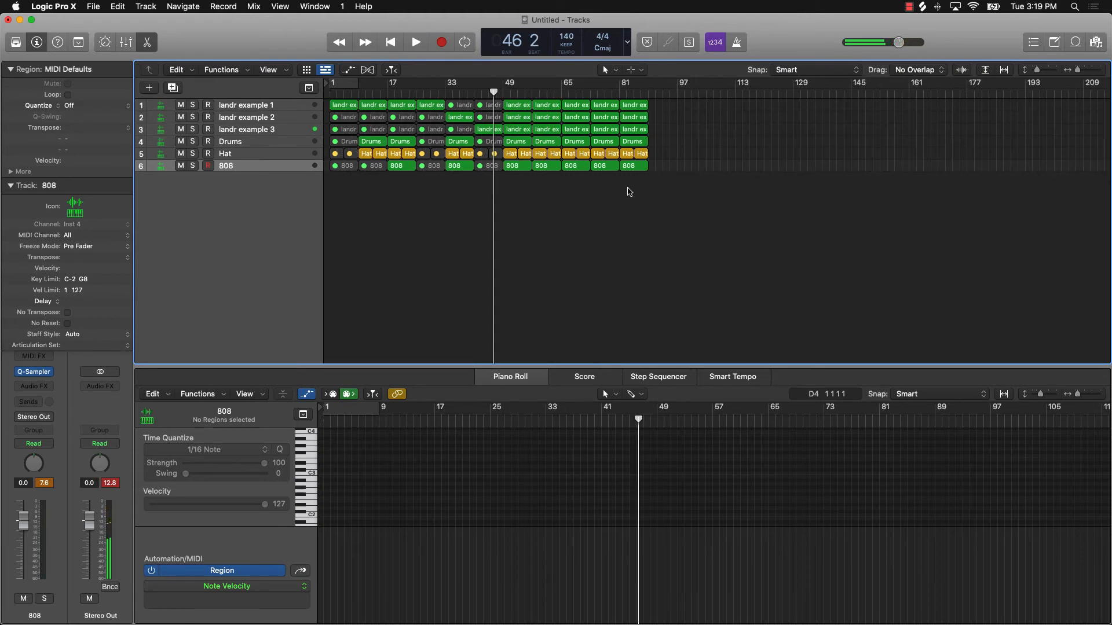
{"action": "left_click_drag", "start_coordinate": [520, 193], "coordinate": [718, 93]}
{"action": "key", "text": "Delete"}
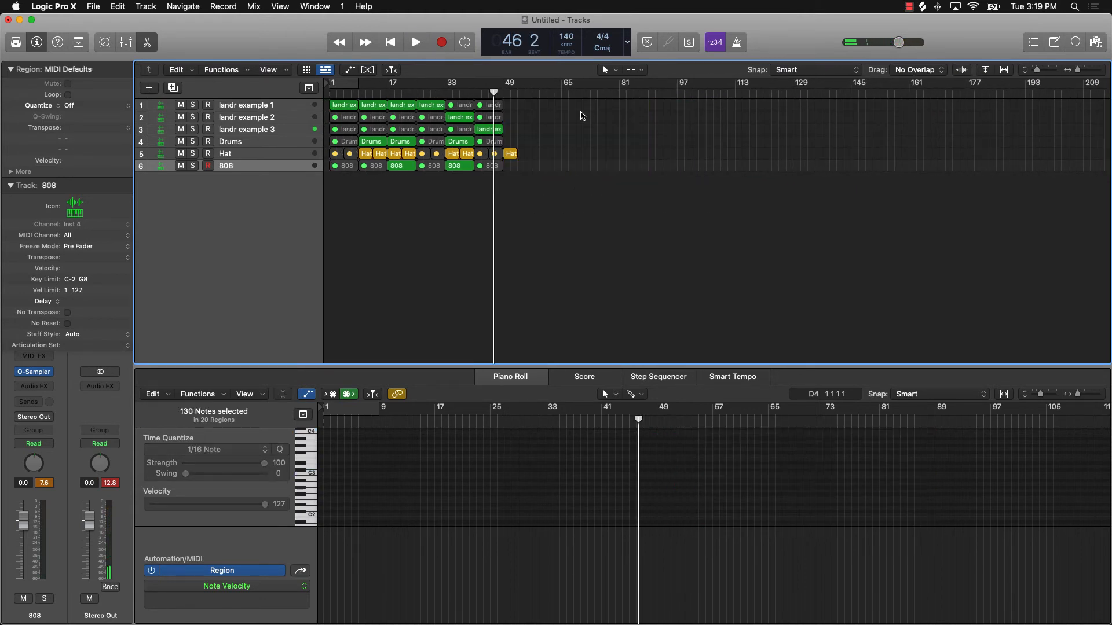
{"action": "left_click", "coordinate": [513, 153]}
{"action": "key", "text": "Delete"}
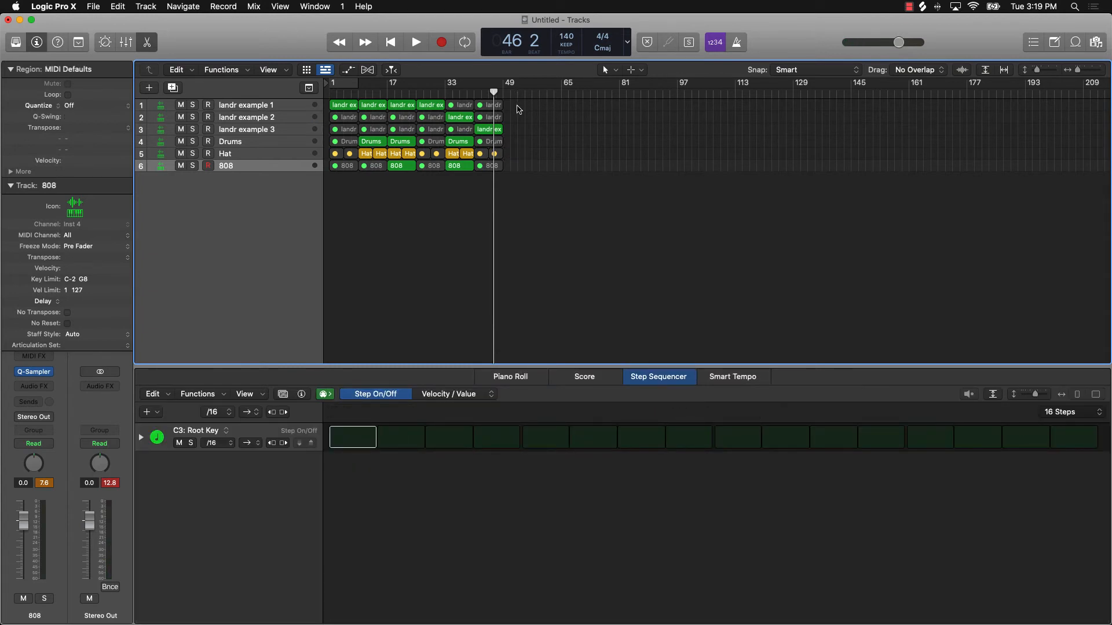
Step: Copy all regions in the four sections from bar 17 to bar 48 so the copies start at bar 49
{"action": "left_click_drag", "start_coordinate": [519, 110], "coordinate": [394, 181]}
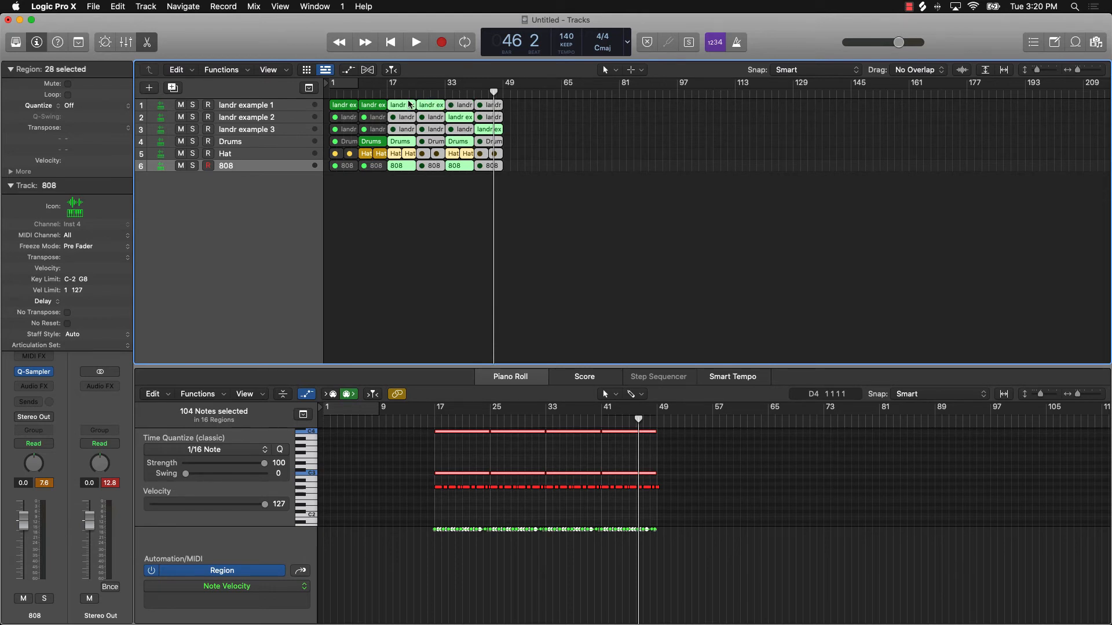
{"action": "left_click_drag", "start_coordinate": [398, 107], "coordinate": [517, 108]}
{"action": "left_click", "coordinate": [519, 187]}
Step: Copy the full section at bar 49 to bar 81 and the opening eight-bar section to bar 89
{"action": "left_click_drag", "start_coordinate": [519, 187], "coordinate": [632, 111]}
{"action": "left_click", "coordinate": [697, 122]}
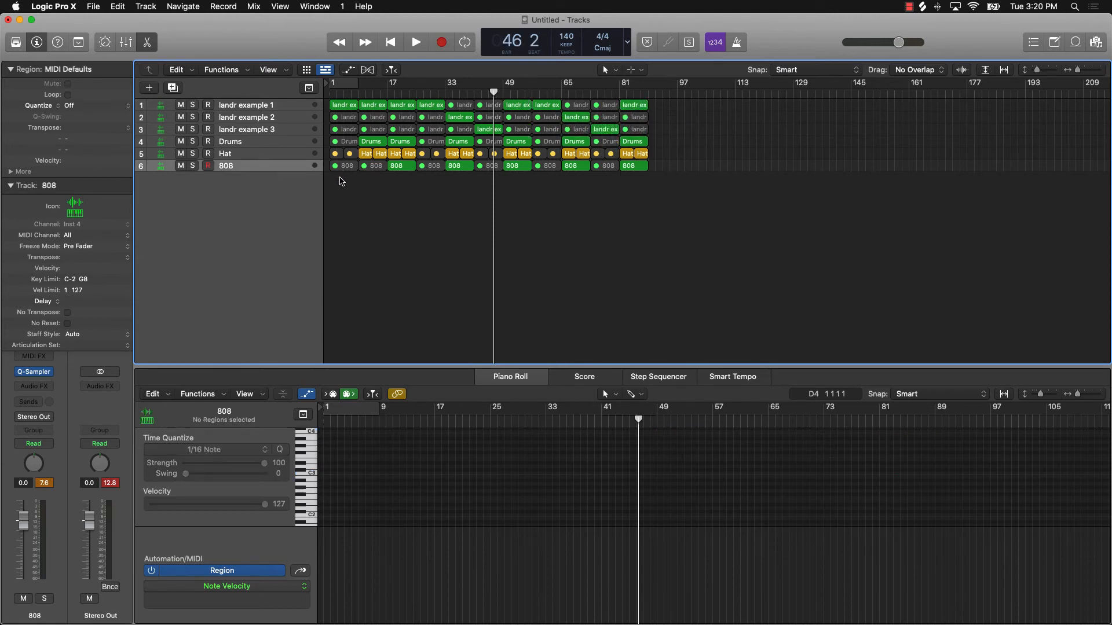
{"action": "left_click_drag", "start_coordinate": [340, 181], "coordinate": [666, 117]}
{"action": "left_click", "coordinate": [698, 118]}
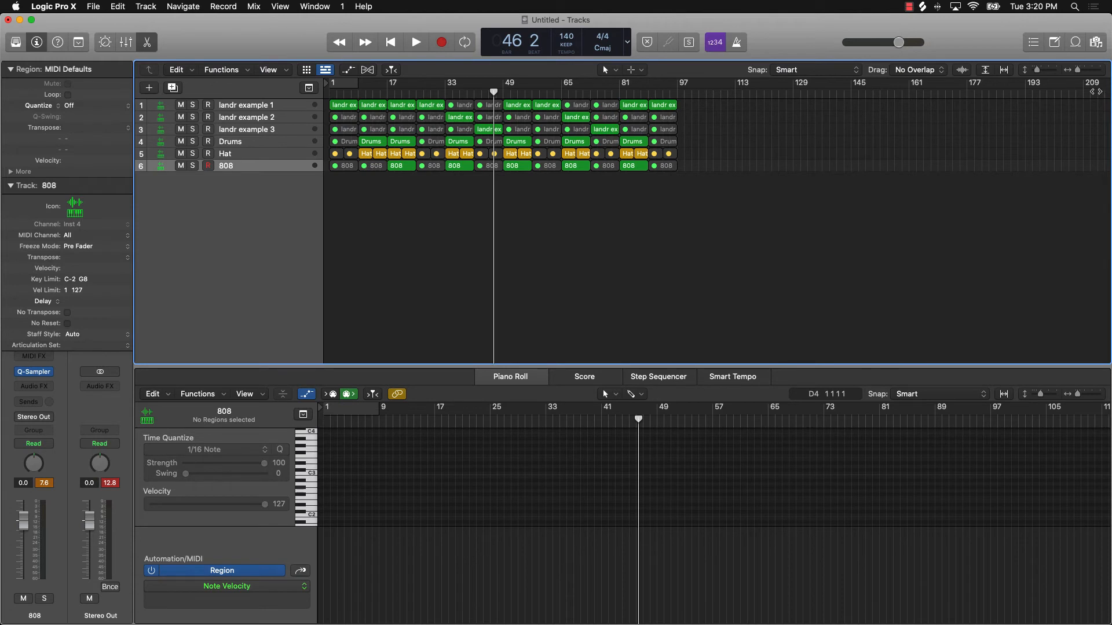
Step: Move the project end marker back to just after the last regions and place the playhead at bar 98
{"action": "scroll", "coordinate": [1101, 86], "scroll_direction": "right", "scroll_amount": 10}
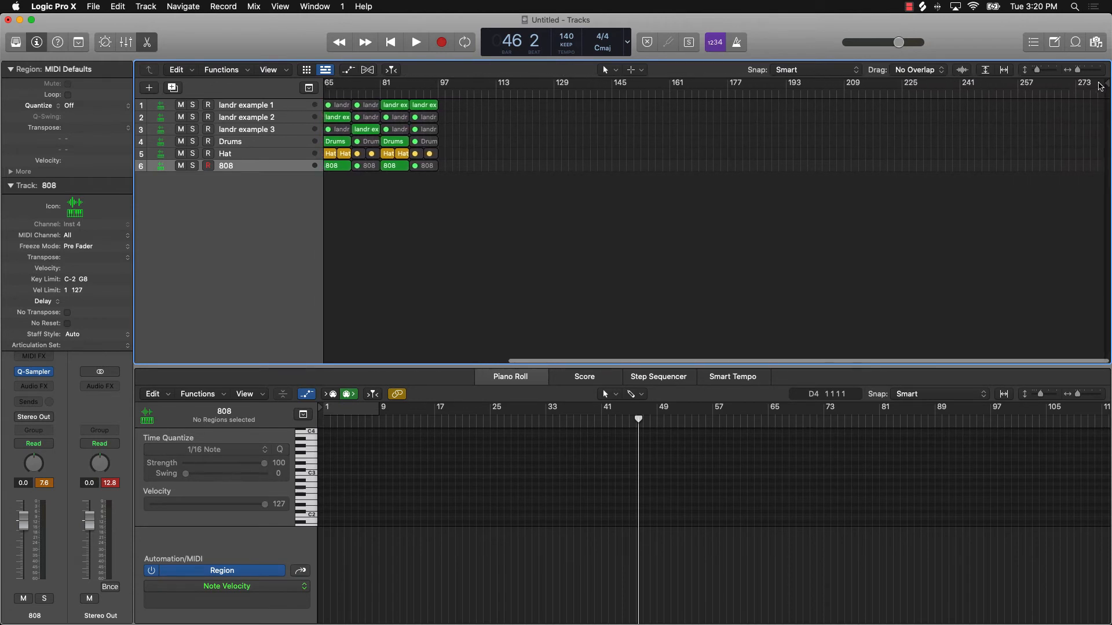
{"action": "mouse_move", "coordinate": [1101, 86]}
{"action": "left_mouse_down"}
{"action": "mouse_move", "coordinate": [621, 99]}
{"action": "mouse_move", "coordinate": [444, 123]}
{"action": "left_mouse_up"}
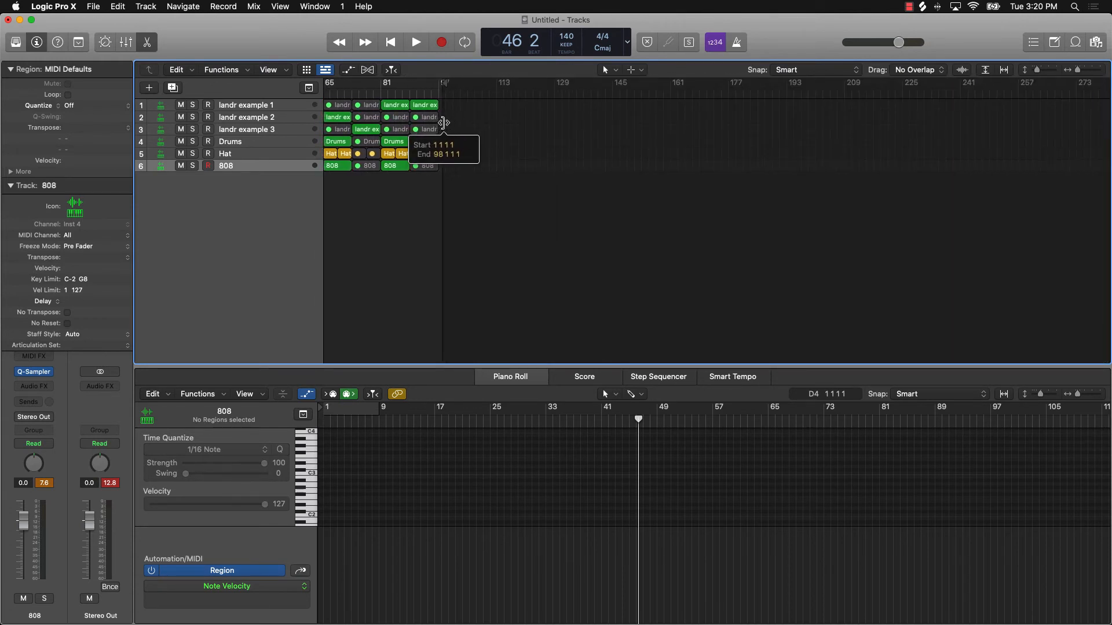
{"action": "scroll", "coordinate": [604, 95], "scroll_direction": "left", "scroll_amount": 10}
{"action": "left_click", "coordinate": [681, 91]}
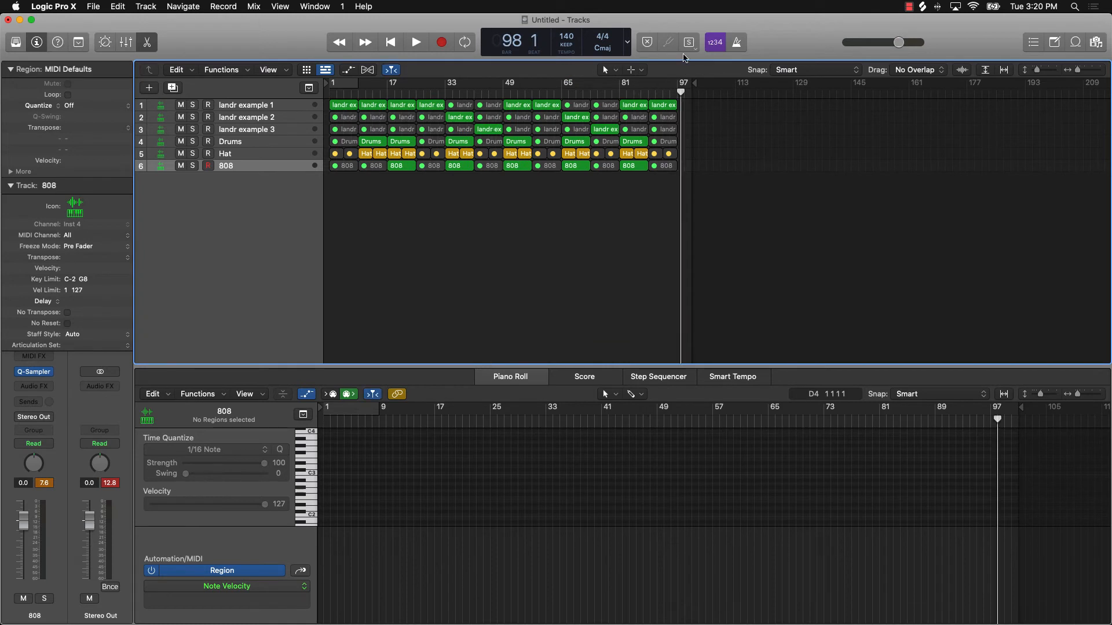
Step: Switch the transport display to beats and time, and pull the project end marker closer to the last regions
{"action": "left_click", "coordinate": [627, 46]}
{"action": "left_click", "coordinate": [637, 84]}
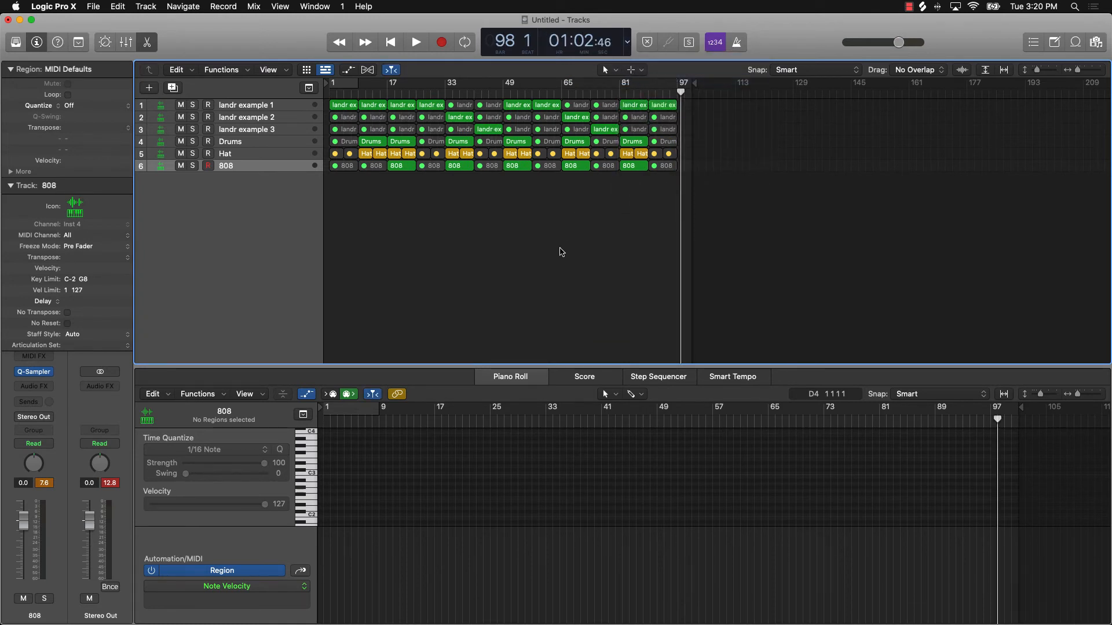
{"action": "left_click_drag", "start_coordinate": [695, 87], "coordinate": [685, 88]}
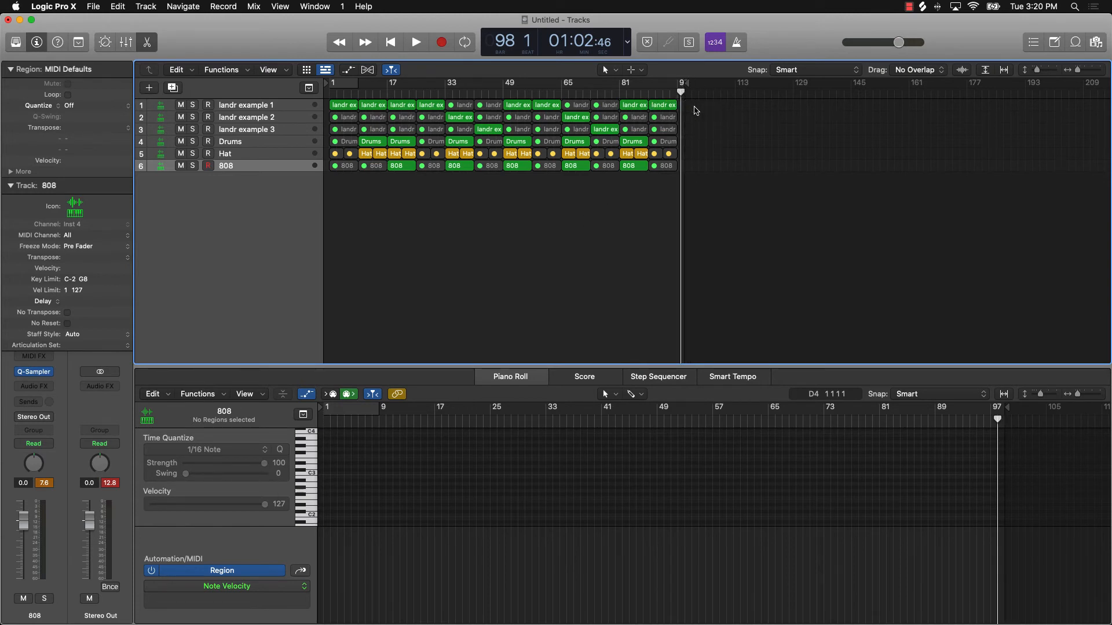
Step: Play the song from the beginning and show the mixer below the arrangement
{"action": "key", "text": "Return"}
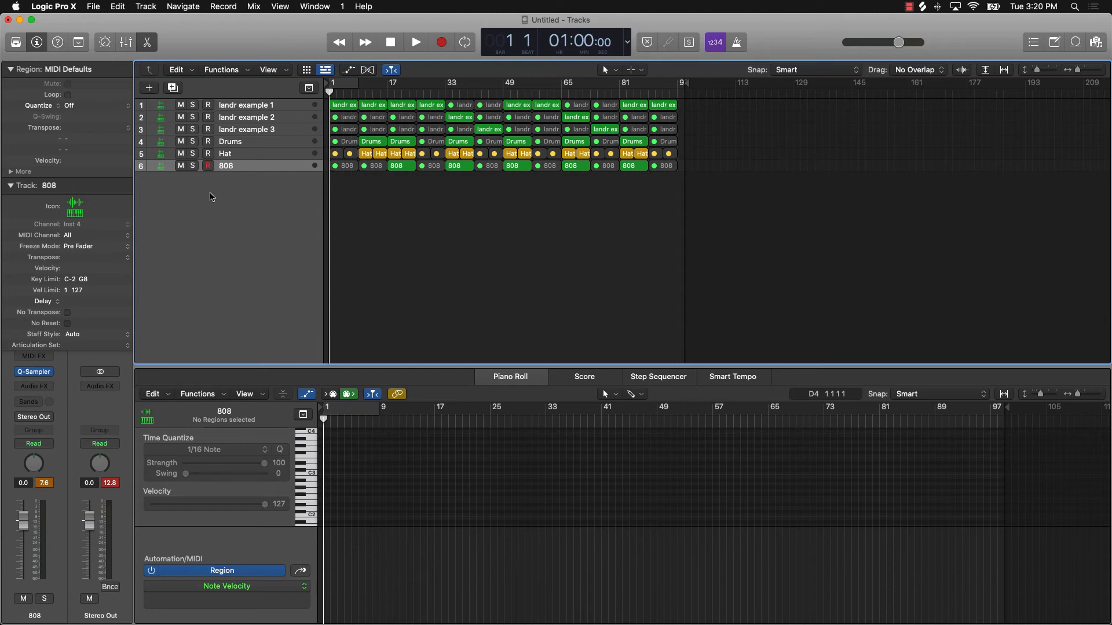
{"action": "key", "text": "space"}
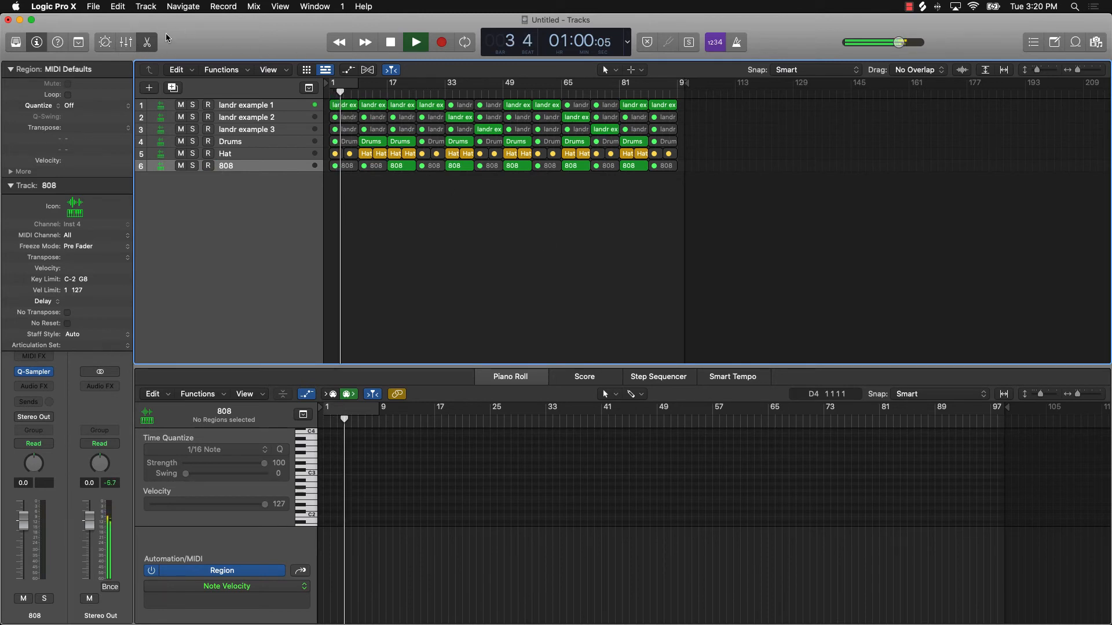
{"action": "left_click", "coordinate": [147, 42]}
{"action": "left_click", "coordinate": [126, 42]}
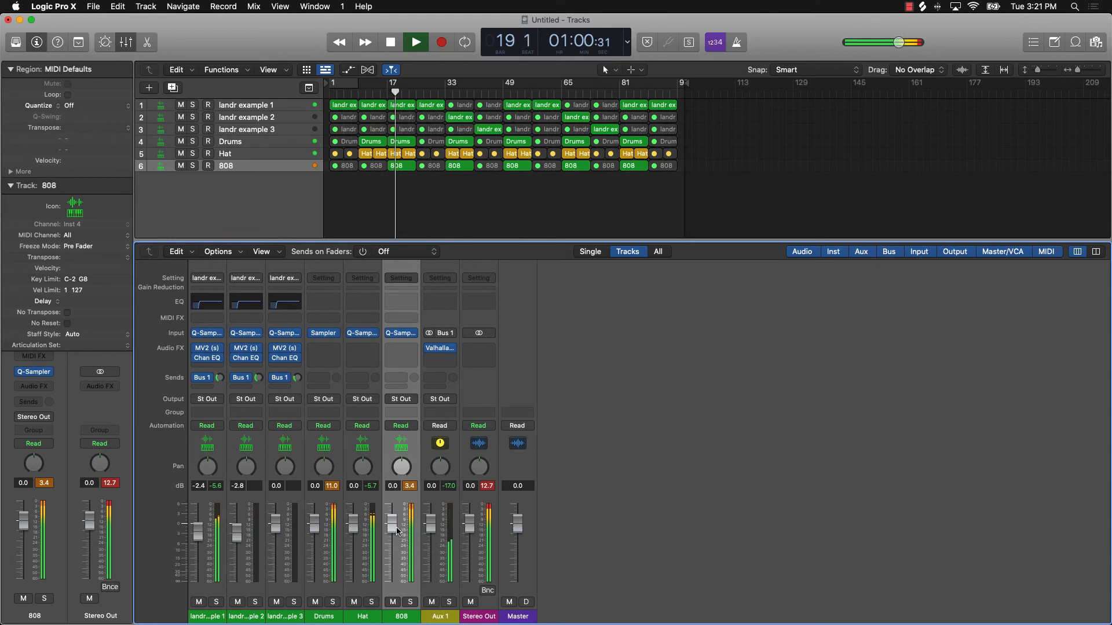
Step: Set the 808 track's volume to -1.4 dB and each of the three landr example tracks to -2.0 dB
{"action": "left_click_drag", "start_coordinate": [393, 529], "coordinate": [393, 532]}
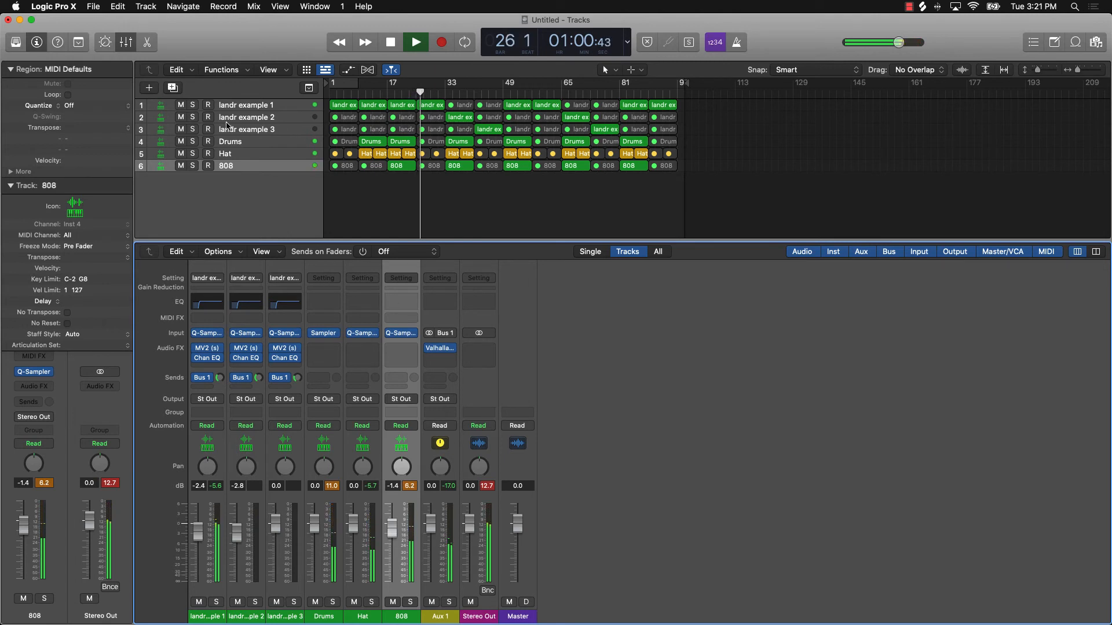
{"action": "left_click", "coordinate": [257, 119]}
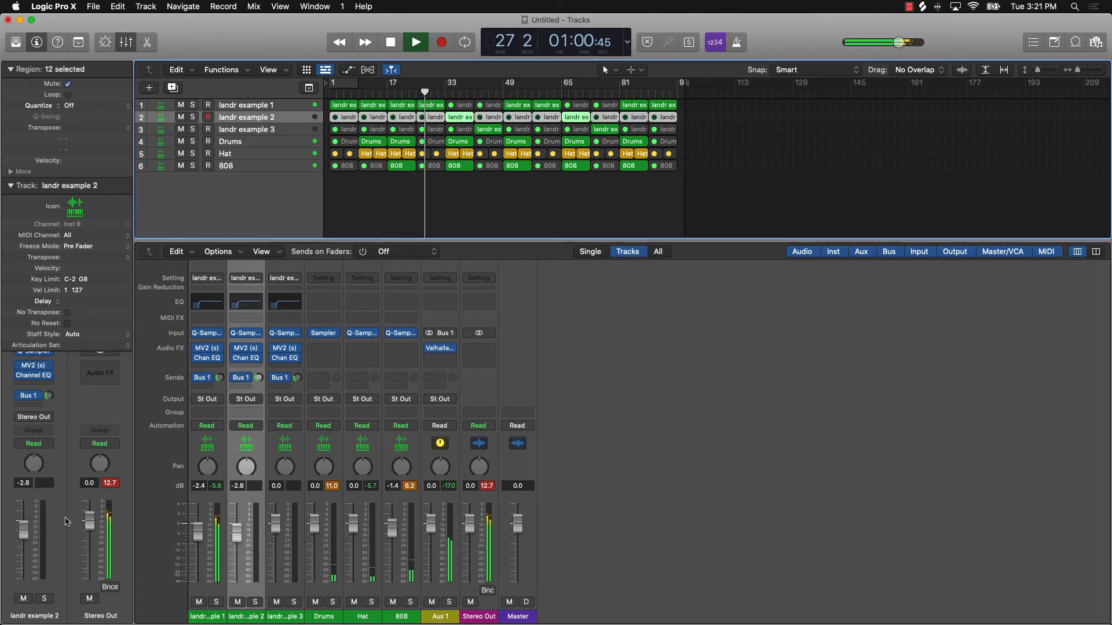
{"action": "left_click_drag", "start_coordinate": [23, 531], "coordinate": [23, 528]}
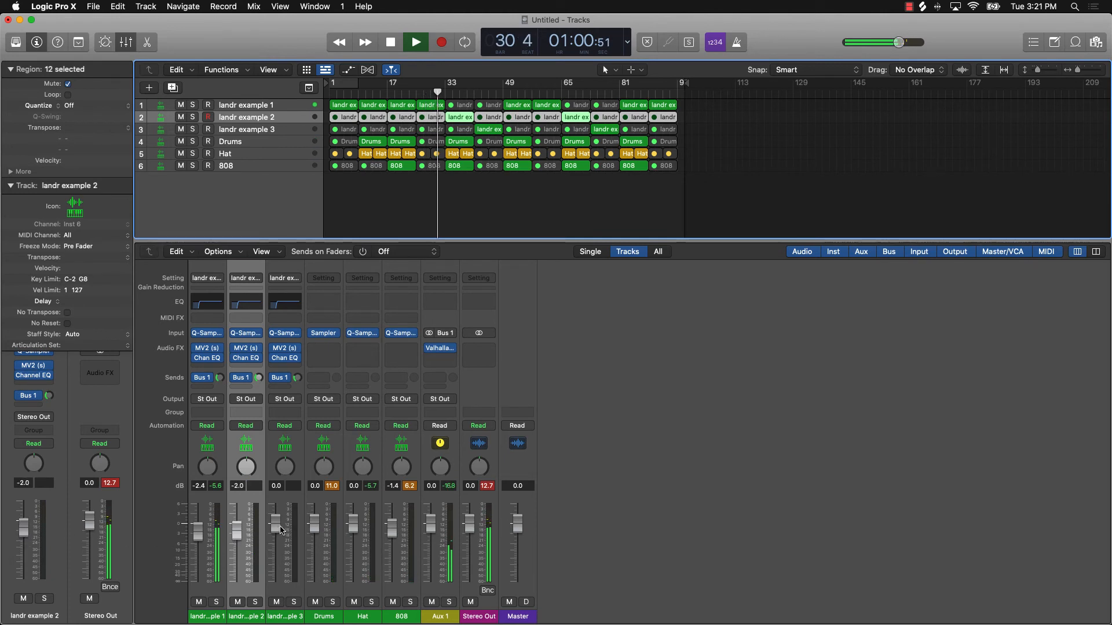
{"action": "left_click_drag", "start_coordinate": [282, 531], "coordinate": [277, 531]}
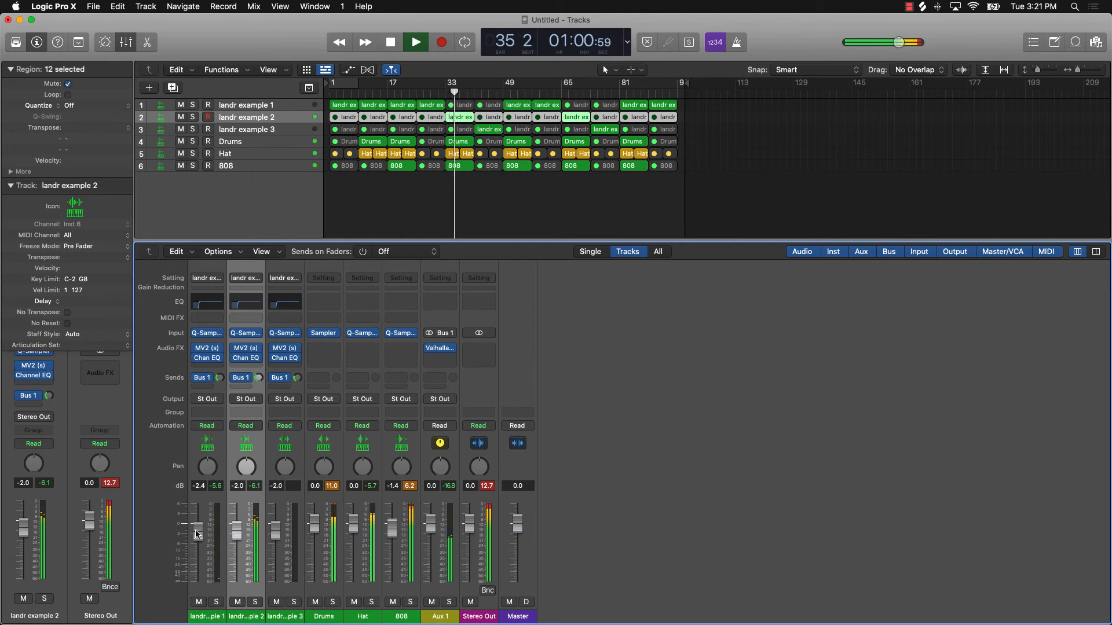
{"action": "left_click_drag", "start_coordinate": [202, 534], "coordinate": [203, 535]}
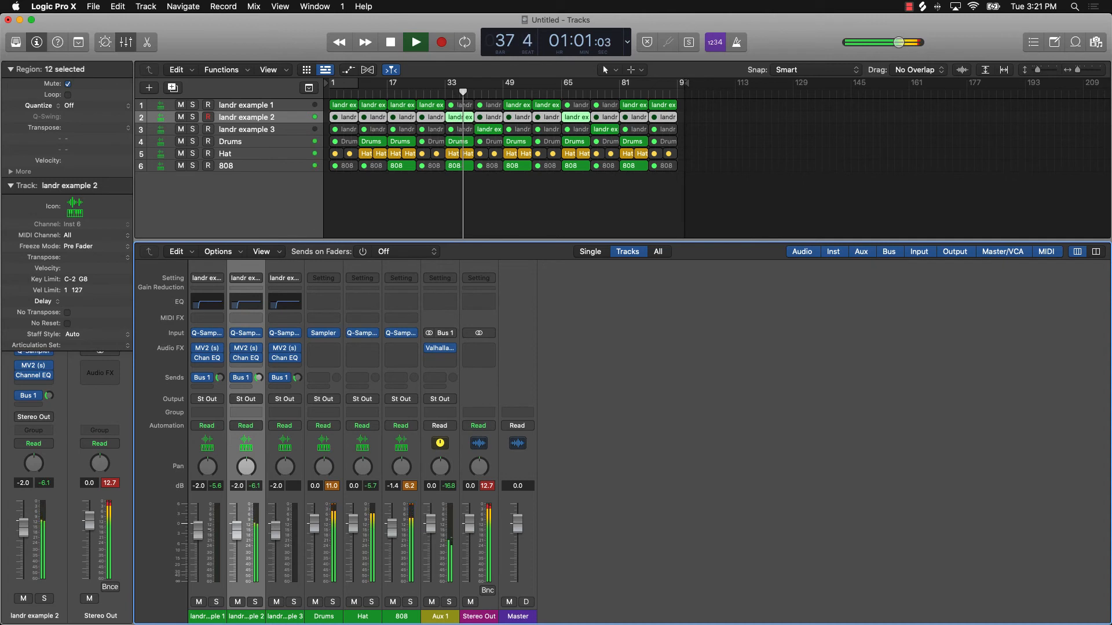
{"action": "left_click", "coordinate": [501, 196]}
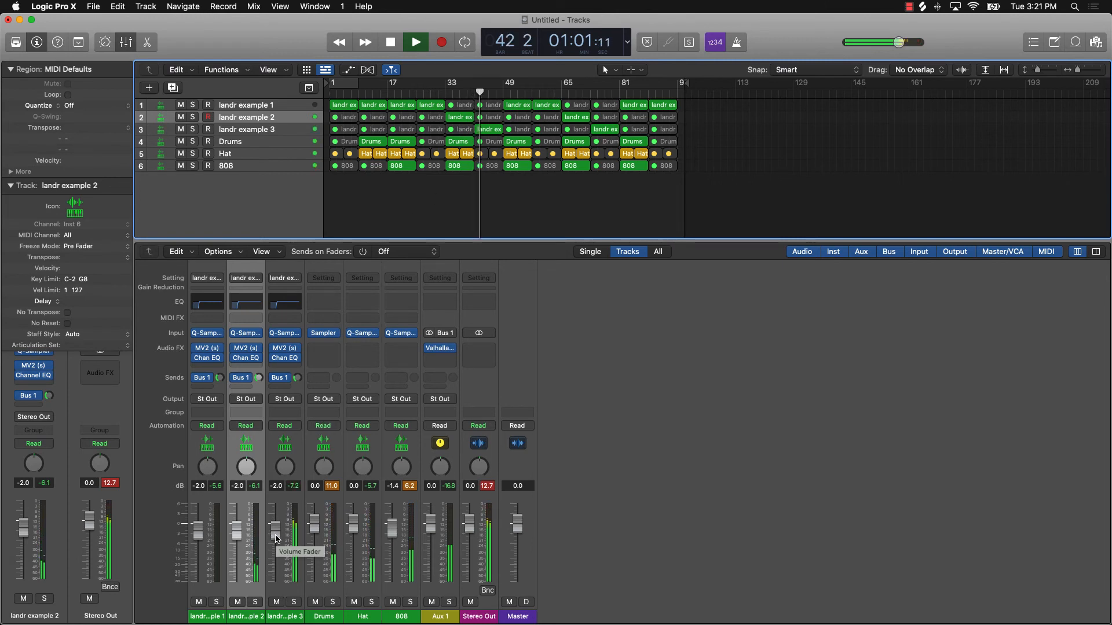
Step: Set the low-cut frequency in the landr example 3 track's Channel EQ to 75.5 Hz and close the EQ
{"action": "left_click", "coordinate": [284, 304]}
{"action": "mouse_move", "coordinate": [397, 435]}
{"action": "left_mouse_down"}
{"action": "mouse_move", "coordinate": [397, 401]}
{"action": "mouse_move", "coordinate": [397, 440]}
{"action": "left_mouse_up"}
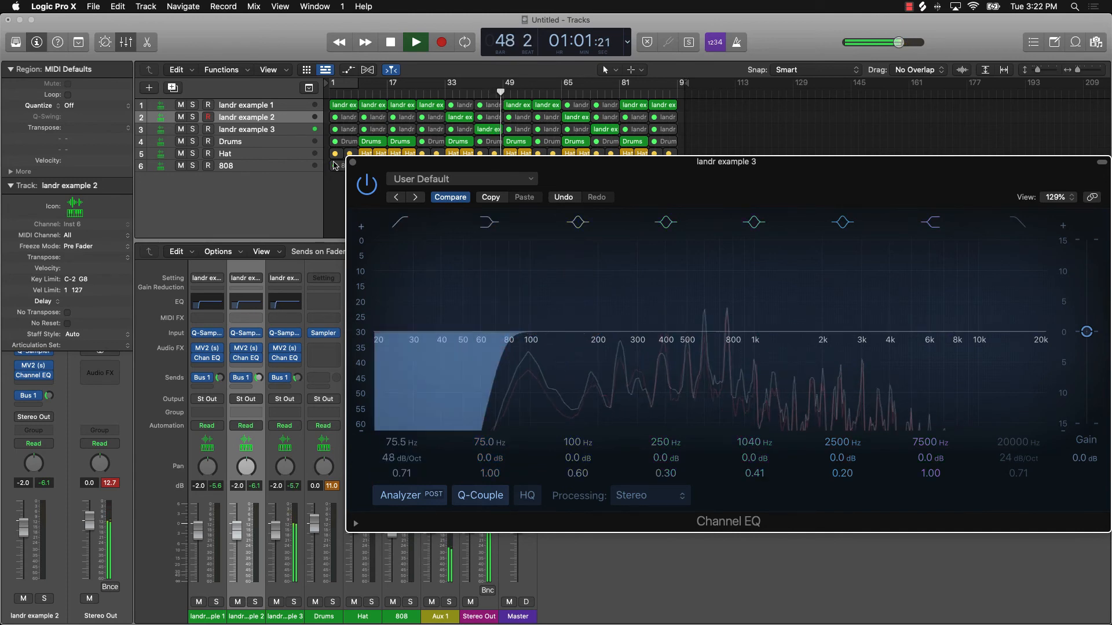
{"action": "left_click", "coordinate": [354, 163]}
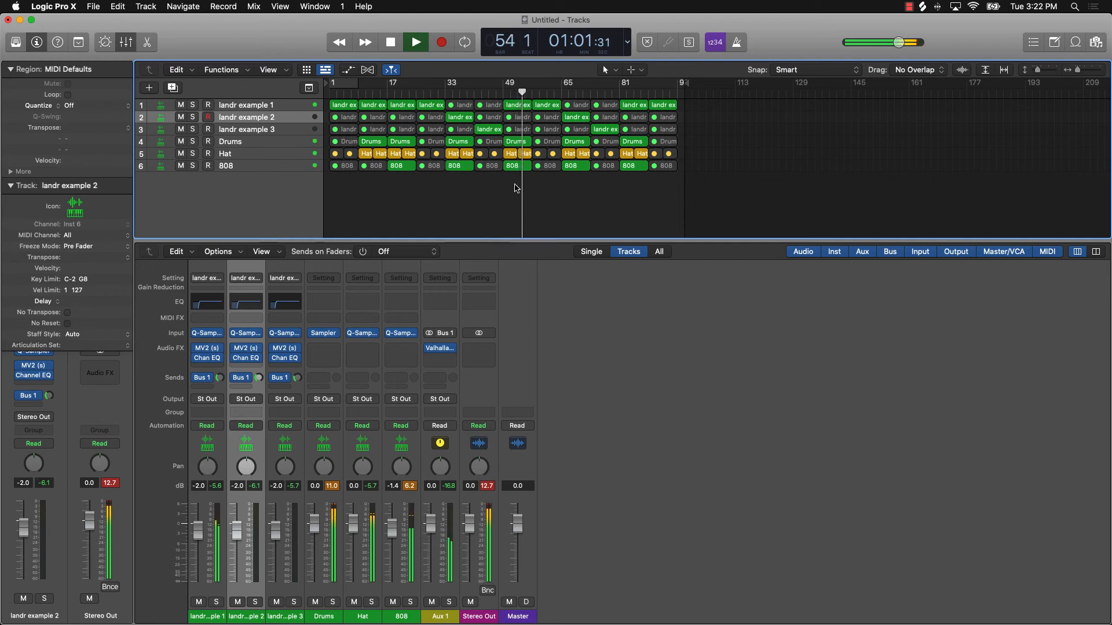
Step: Stop playback, insert Remix FX on the landr example 3 track, and move its window clear of the arrangement
{"action": "key", "text": "space"}
{"action": "left_click", "coordinate": [283, 132]}
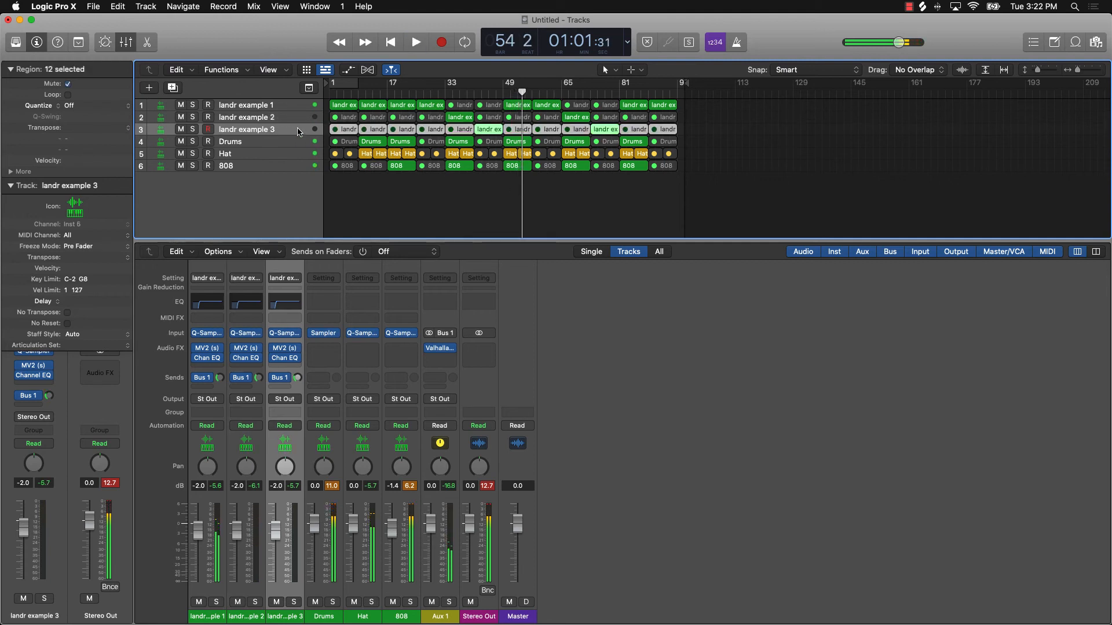
{"action": "left_click", "coordinate": [485, 194]}
{"action": "left_click", "coordinate": [474, 94]}
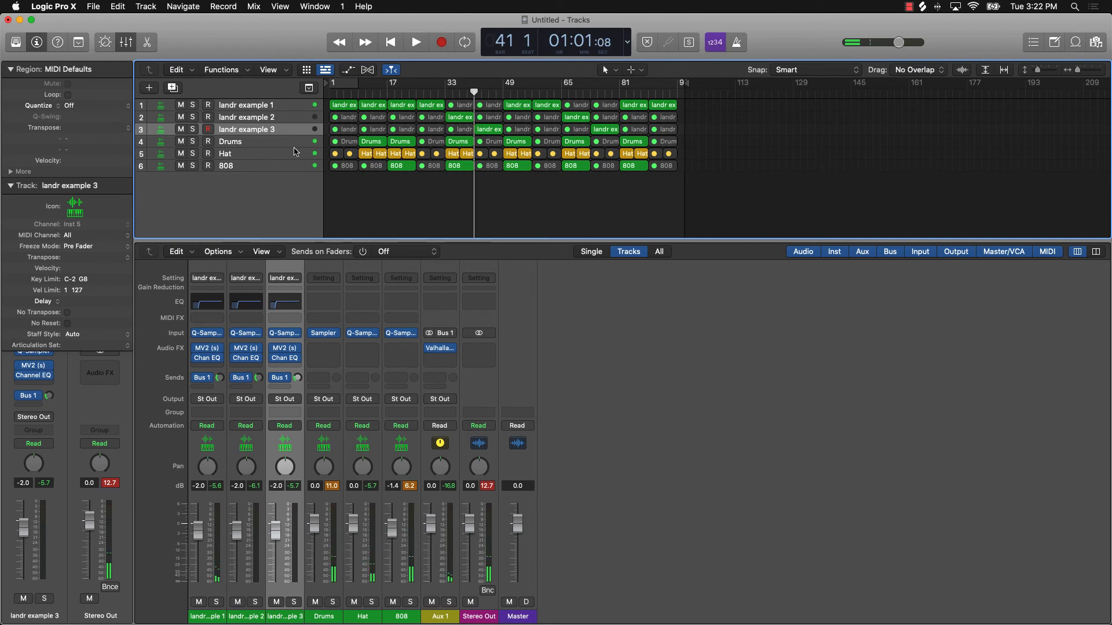
{"action": "left_click", "coordinate": [39, 385]}
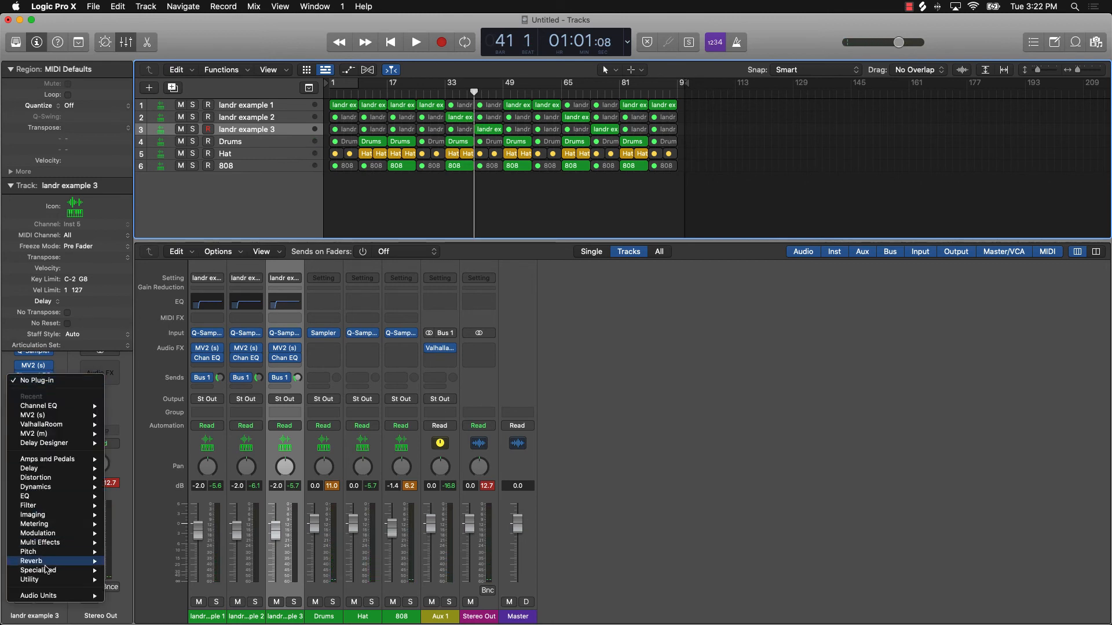
{"action": "mouse_move", "coordinate": [55, 544]}
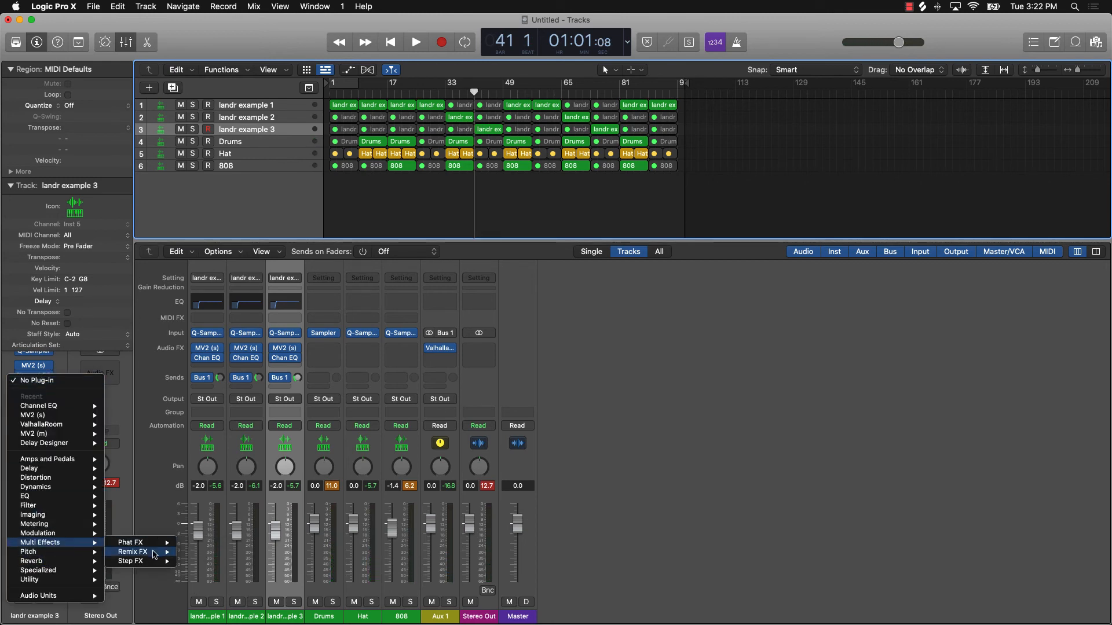
{"action": "mouse_move", "coordinate": [153, 552]}
{"action": "left_click", "coordinate": [200, 552]}
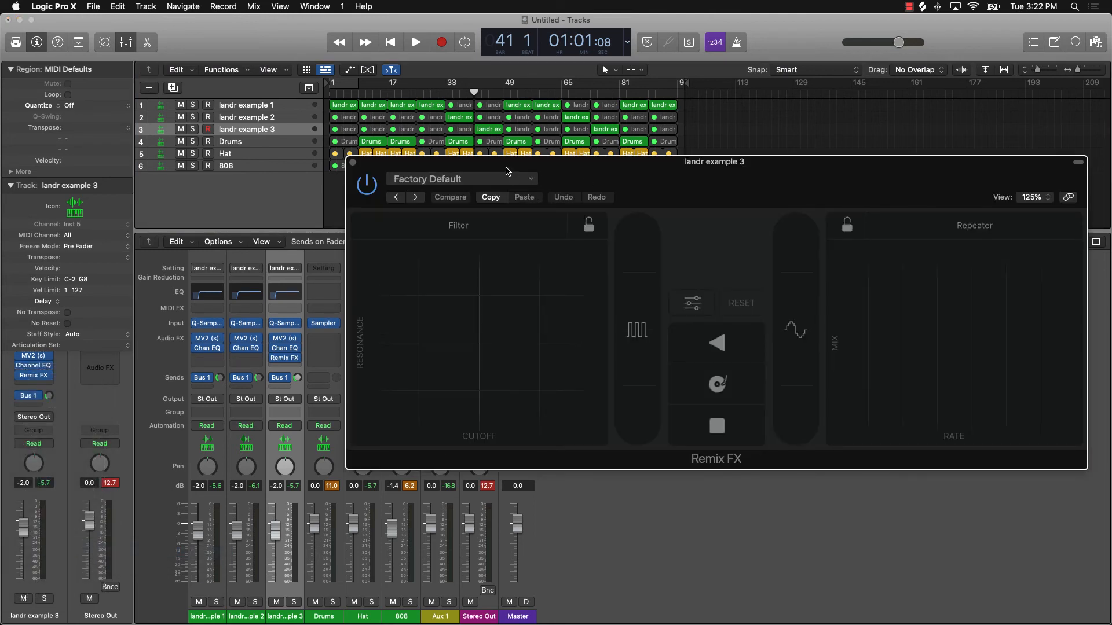
{"action": "left_click_drag", "start_coordinate": [538, 169], "coordinate": [514, 222]}
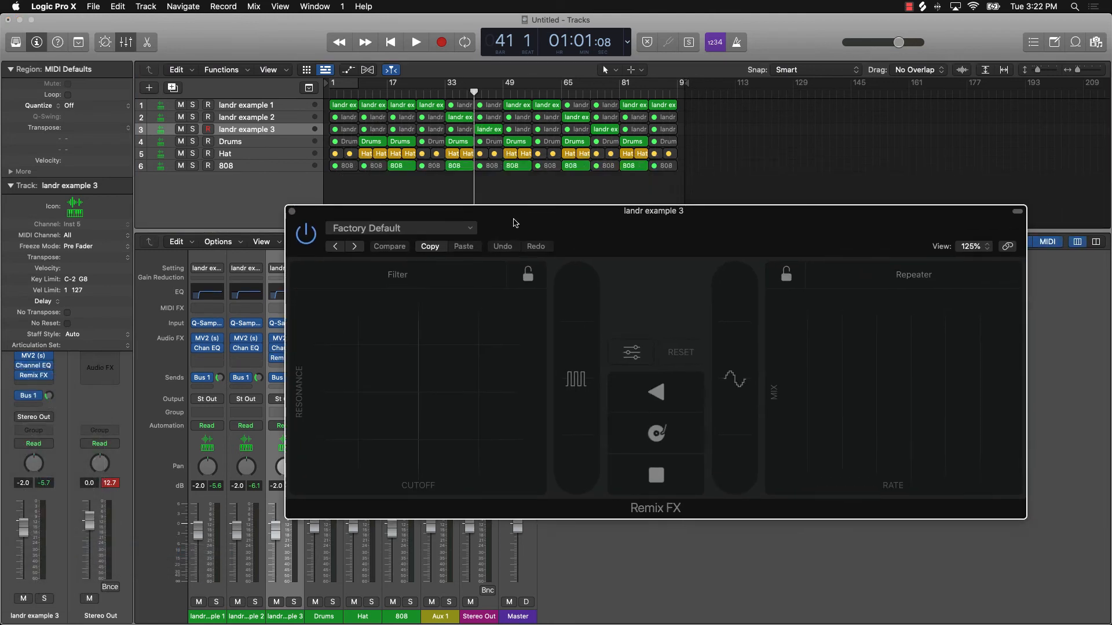
Step: Set landr example 3's automation mode to Latch and start playback from around bar 40
{"action": "left_click", "coordinate": [49, 443]}
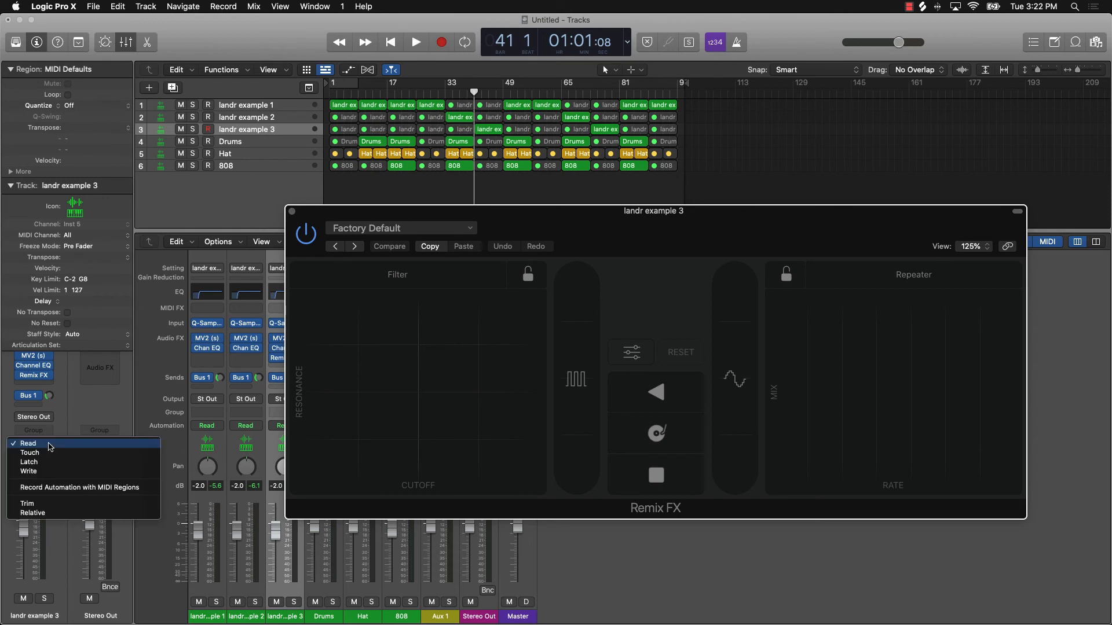
{"action": "left_click", "coordinate": [70, 462]}
{"action": "key", "text": "space"}
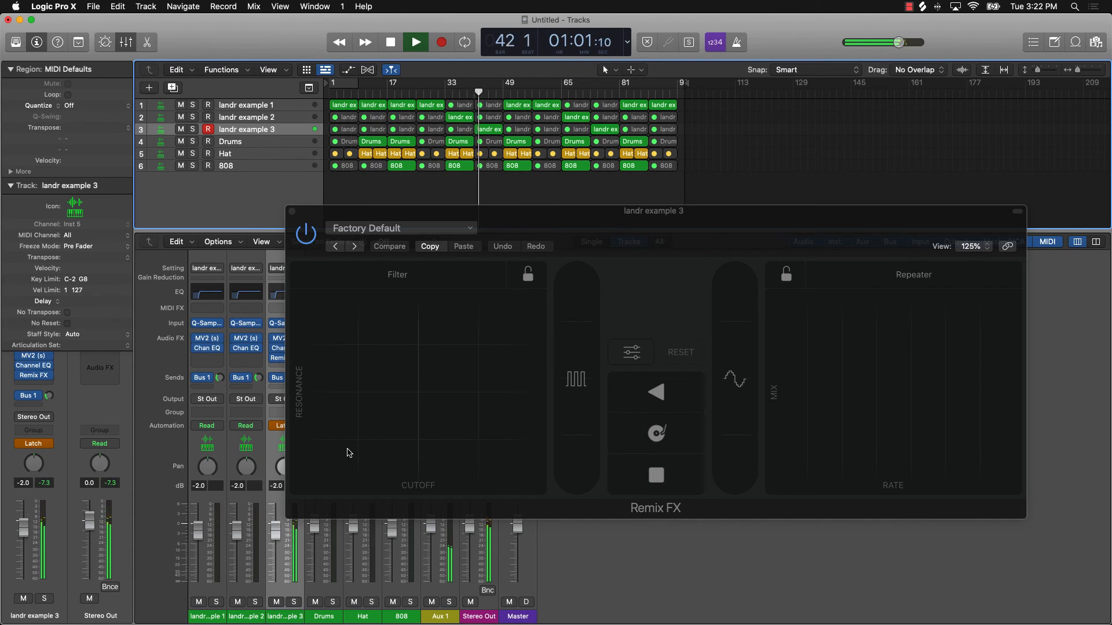
{"action": "key", "text": "space"}
{"action": "left_click_drag", "start_coordinate": [469, 93], "coordinate": [454, 93]}
{"action": "key", "text": "space"}
{"action": "key", "text": "space"}
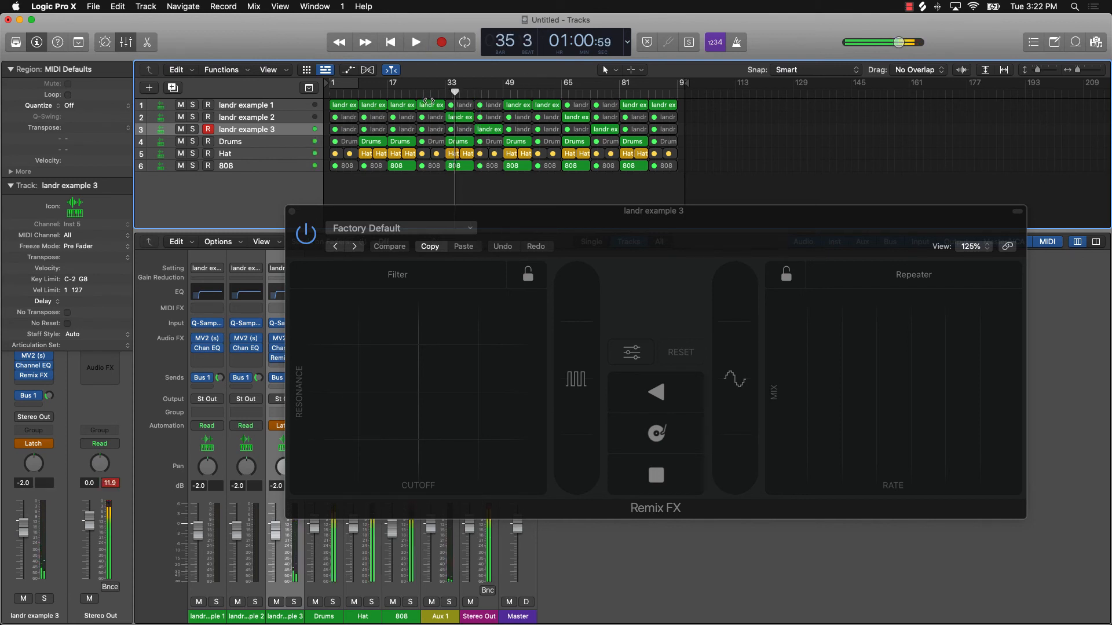
{"action": "left_click", "coordinate": [469, 93]}
{"action": "key", "text": "space"}
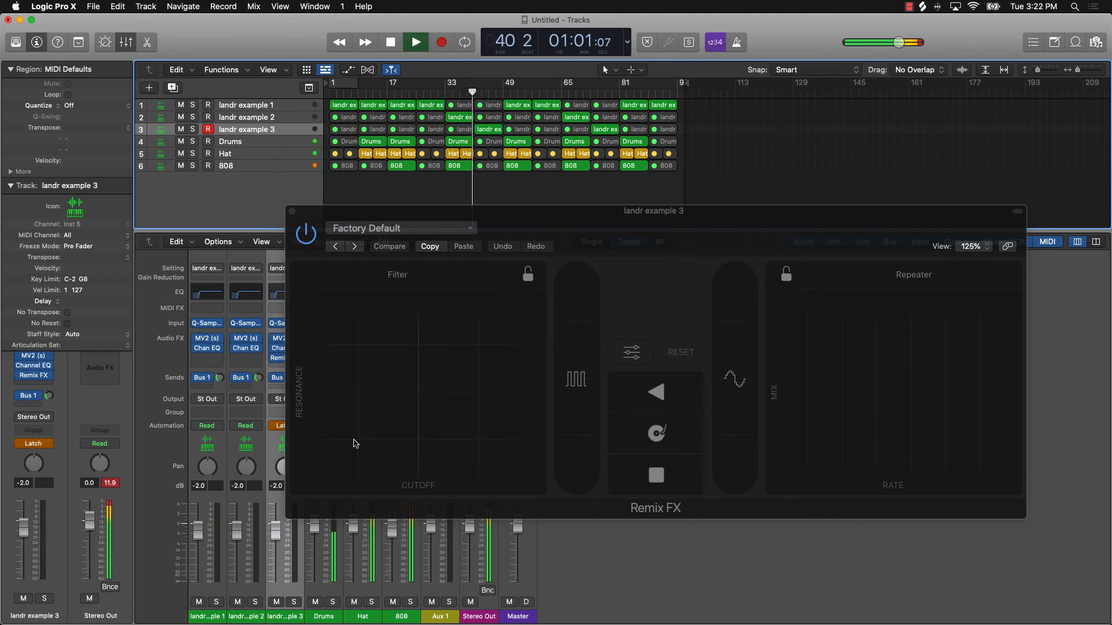
Step: Record a first pass of Remix FX filter and gater movements through bar 49, stop playback, and close the plug-in
{"action": "left_click_drag", "start_coordinate": [353, 444], "coordinate": [436, 402]}
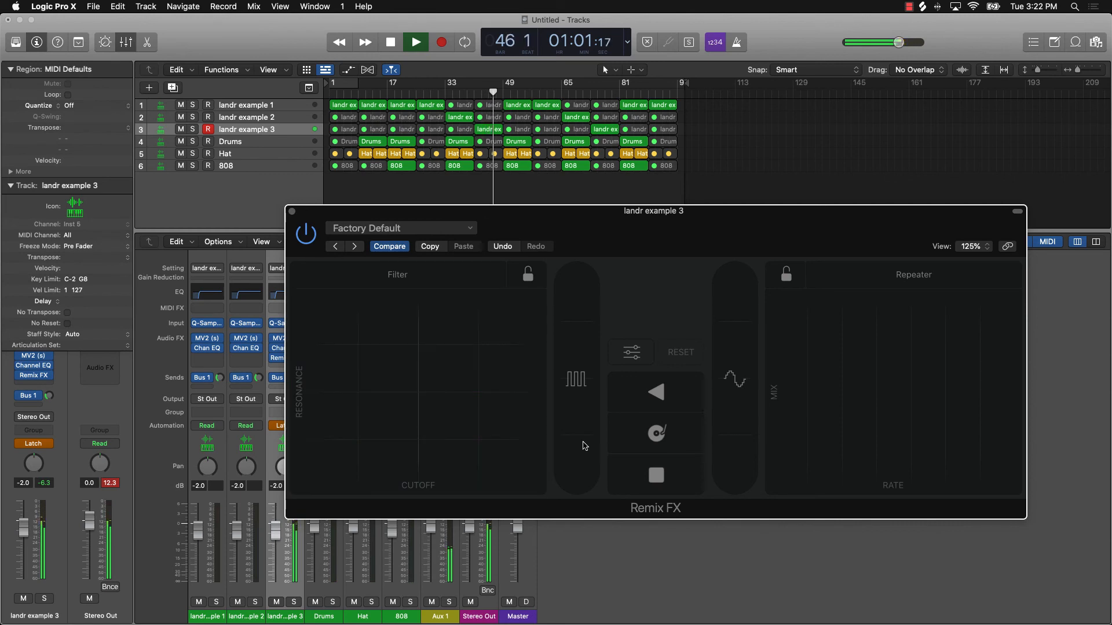
{"action": "left_click_drag", "start_coordinate": [584, 445], "coordinate": [596, 403]}
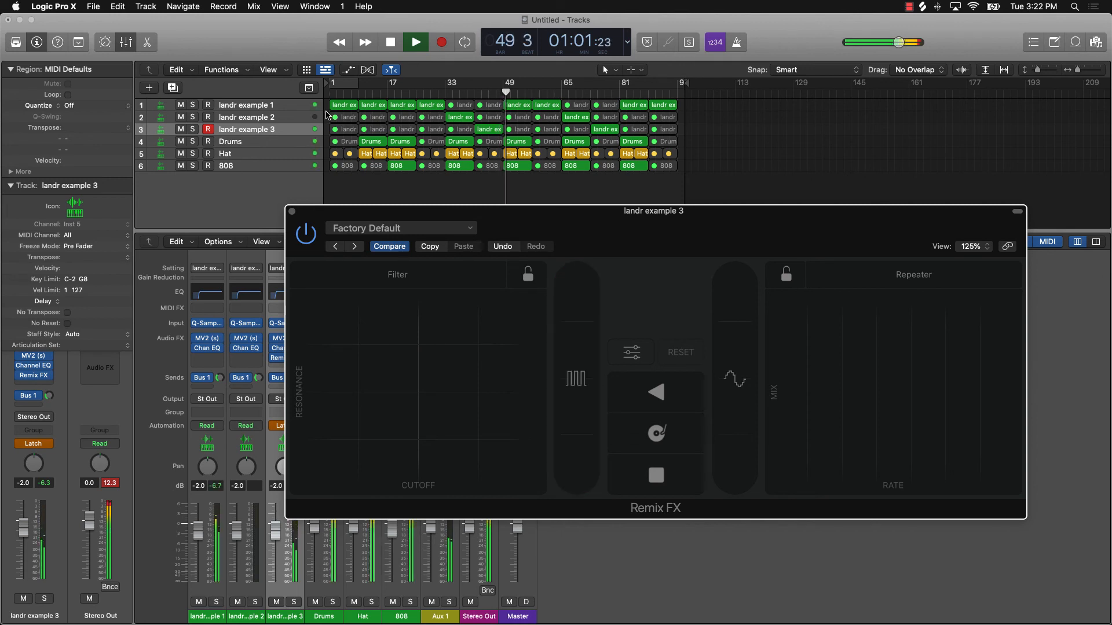
{"action": "key", "text": "space"}
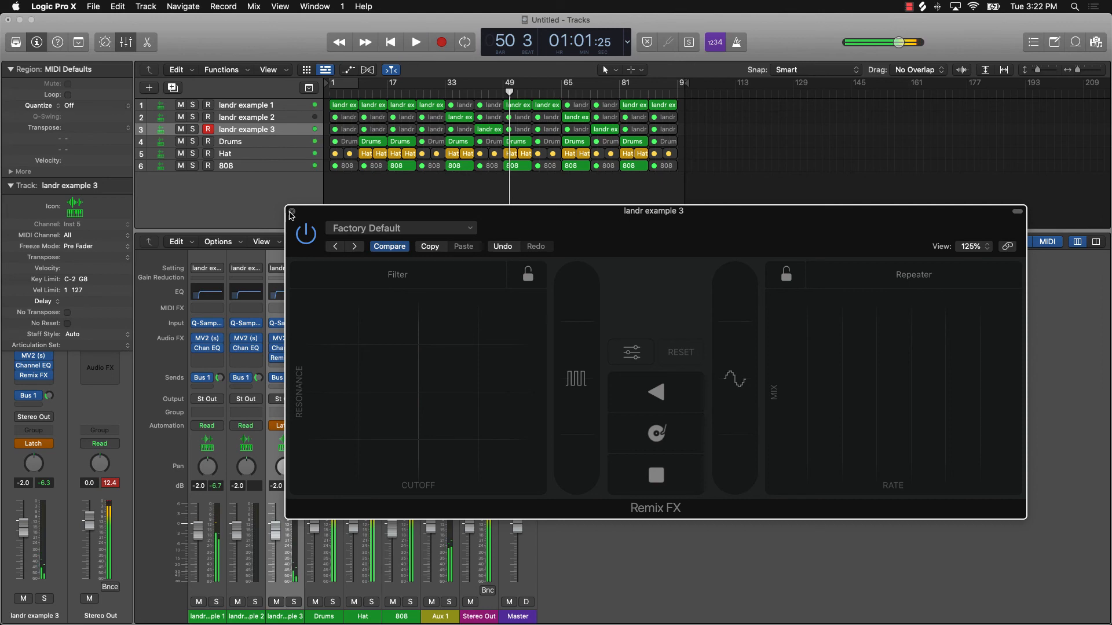
{"action": "left_click", "coordinate": [291, 212]}
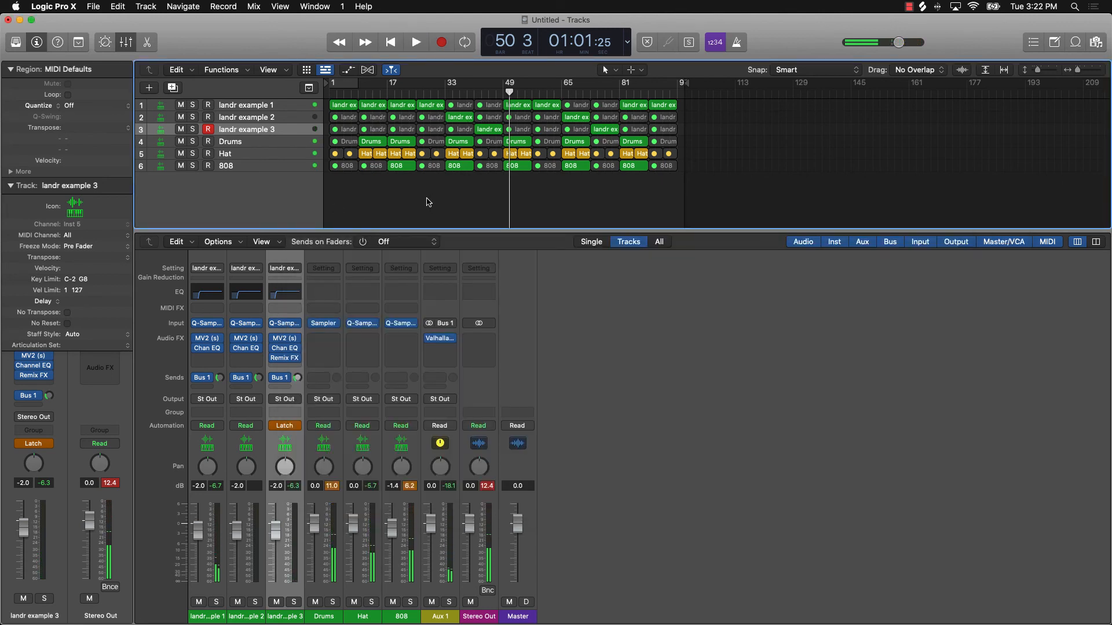
Step: Check the track's automation lanes, then turn on the metronome and test playback from bar 40
{"action": "key", "text": "a"}
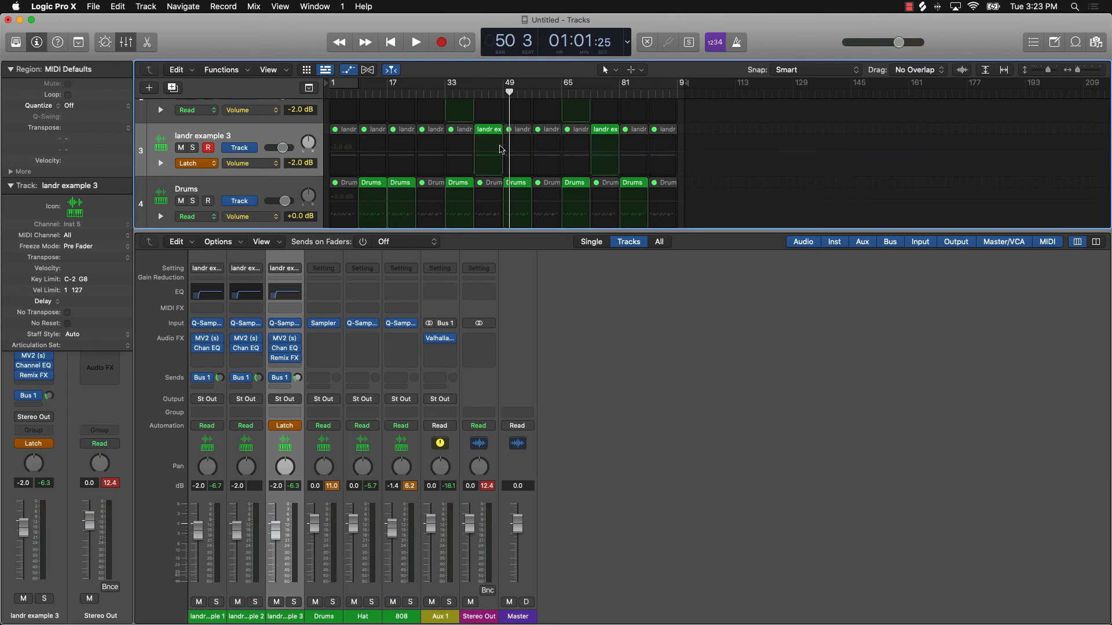
{"action": "key", "text": "a"}
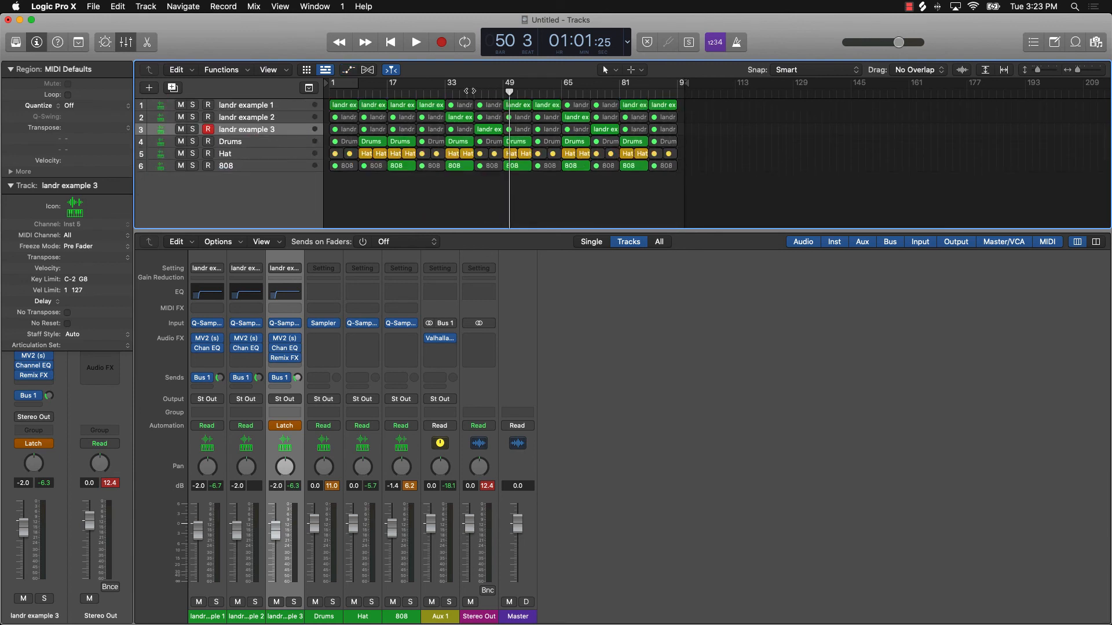
{"action": "left_click", "coordinate": [469, 91]}
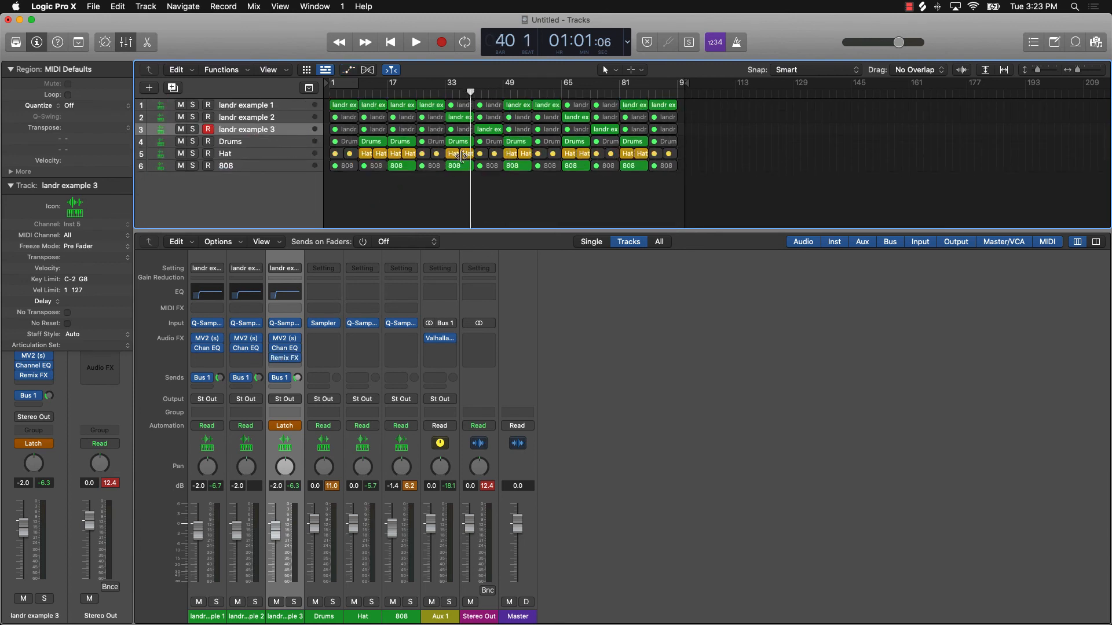
{"action": "left_click", "coordinate": [737, 43]}
{"action": "key", "text": "space"}
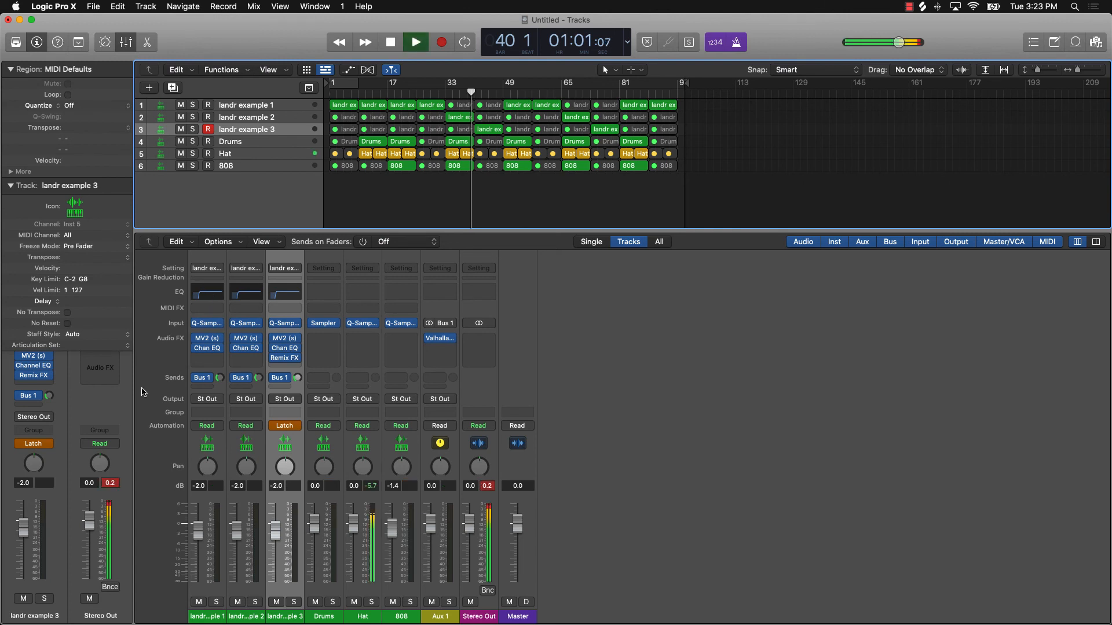
{"action": "key", "text": "space"}
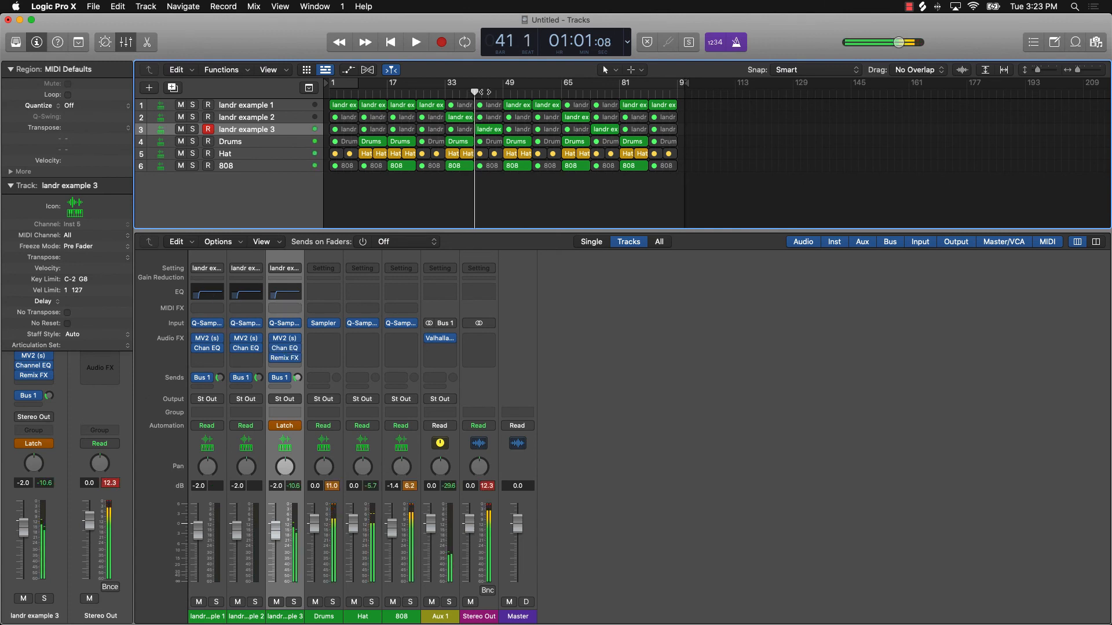
{"action": "key", "text": "space"}
Step: Record a rising Remix FX filter sweep and a gater move over landr example 3's first active region, then close the plug-in
{"action": "left_click", "coordinate": [284, 358]}
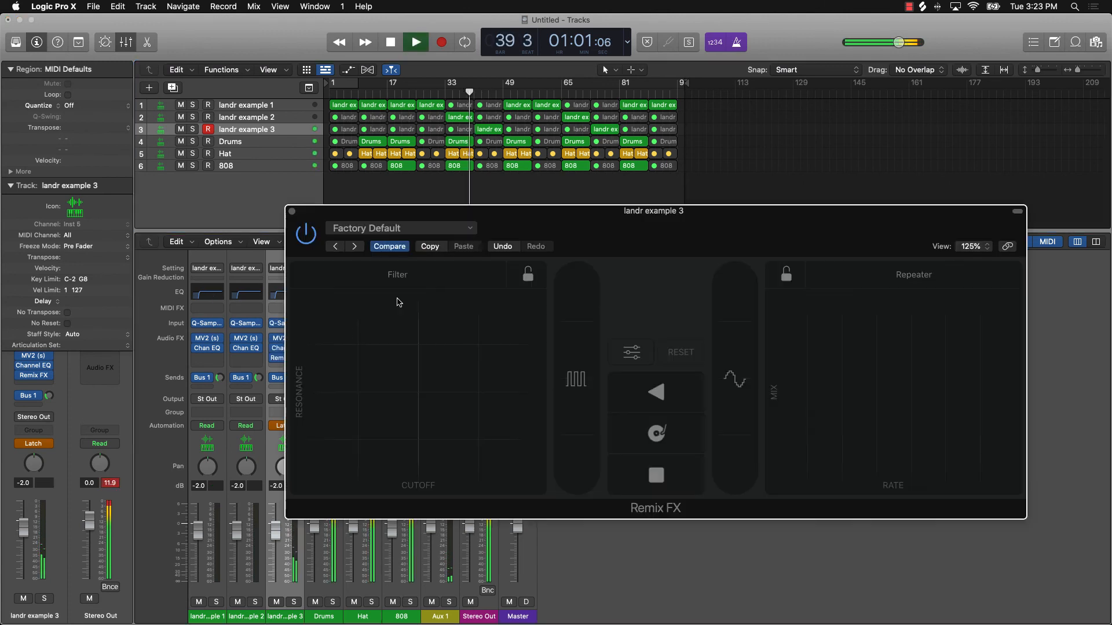
{"action": "left_click", "coordinate": [340, 445]}
{"action": "left_click_drag", "start_coordinate": [340, 442], "coordinate": [413, 401]}
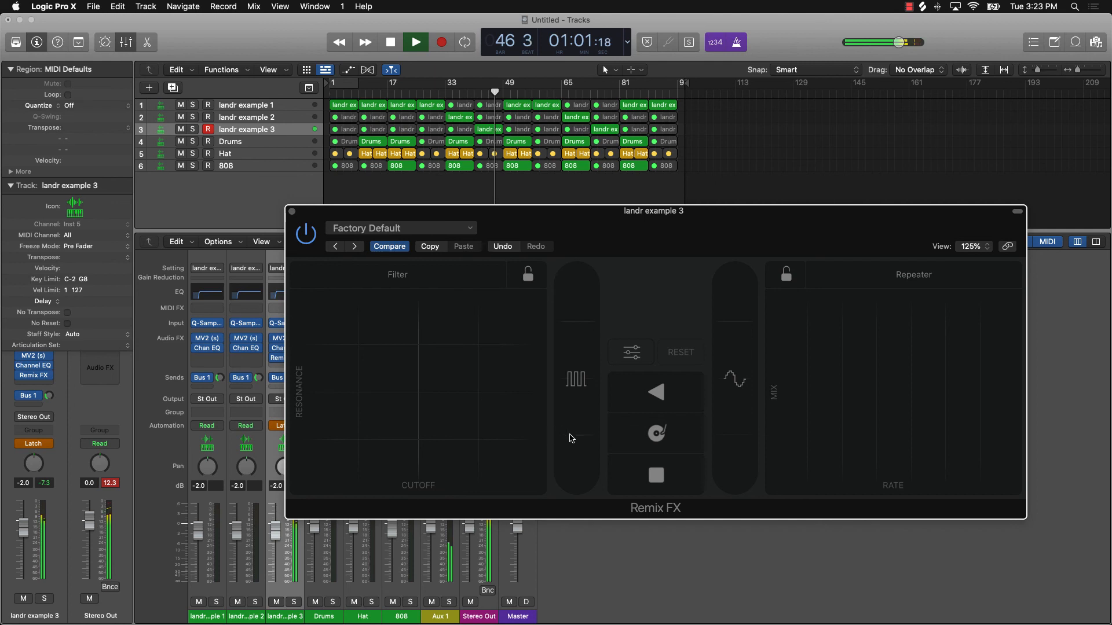
{"action": "left_click_drag", "start_coordinate": [577, 444], "coordinate": [584, 442]}
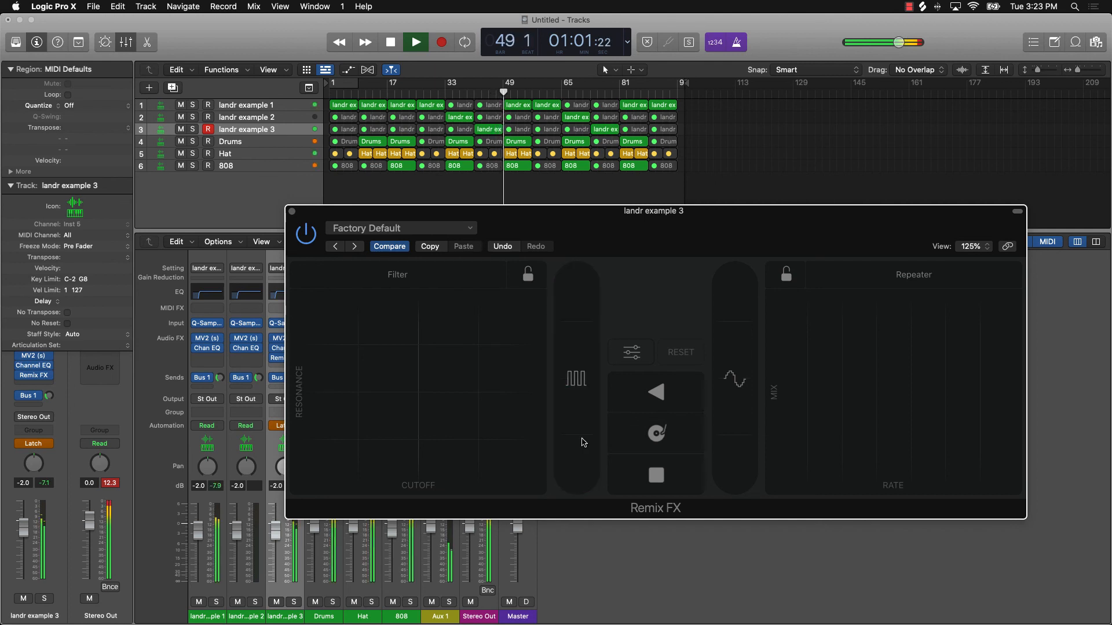
{"action": "left_click", "coordinate": [292, 211]}
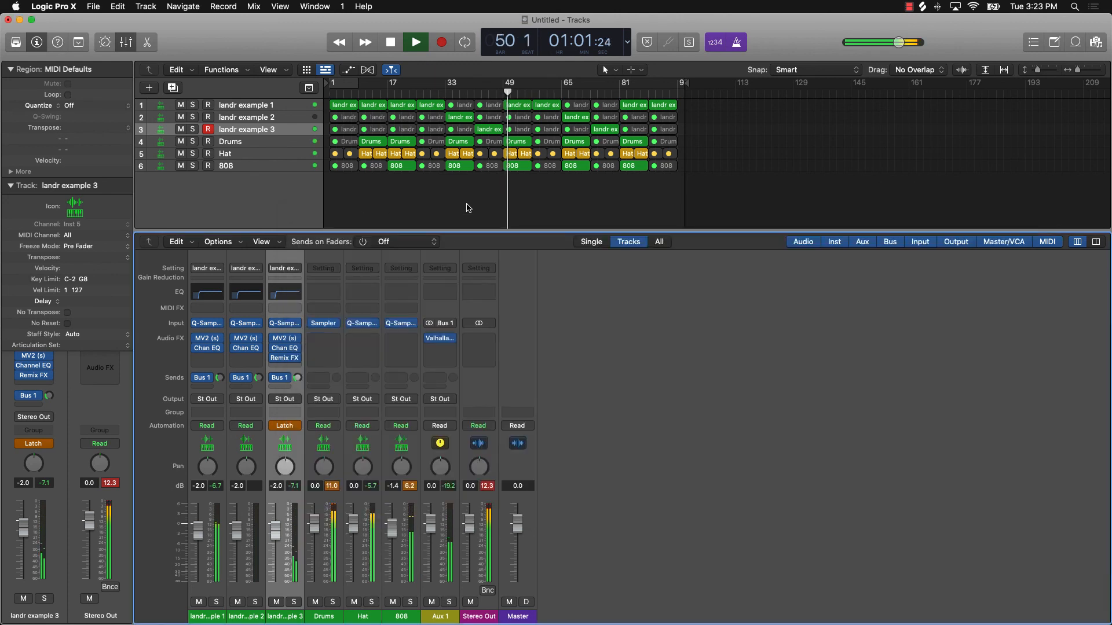
{"action": "left_click", "coordinate": [469, 209]}
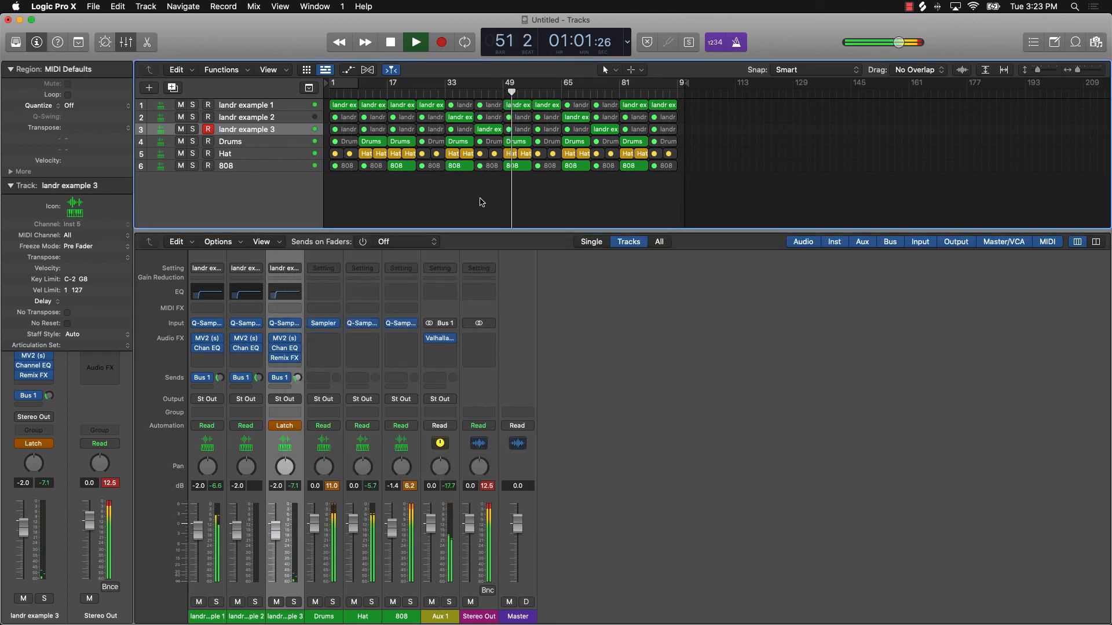
{"action": "key", "text": "space"}
Step: Play from bar 72 and record the same Remix FX filter sweep and gater move over landr example 3's second active region
{"action": "left_click", "coordinate": [589, 91]}
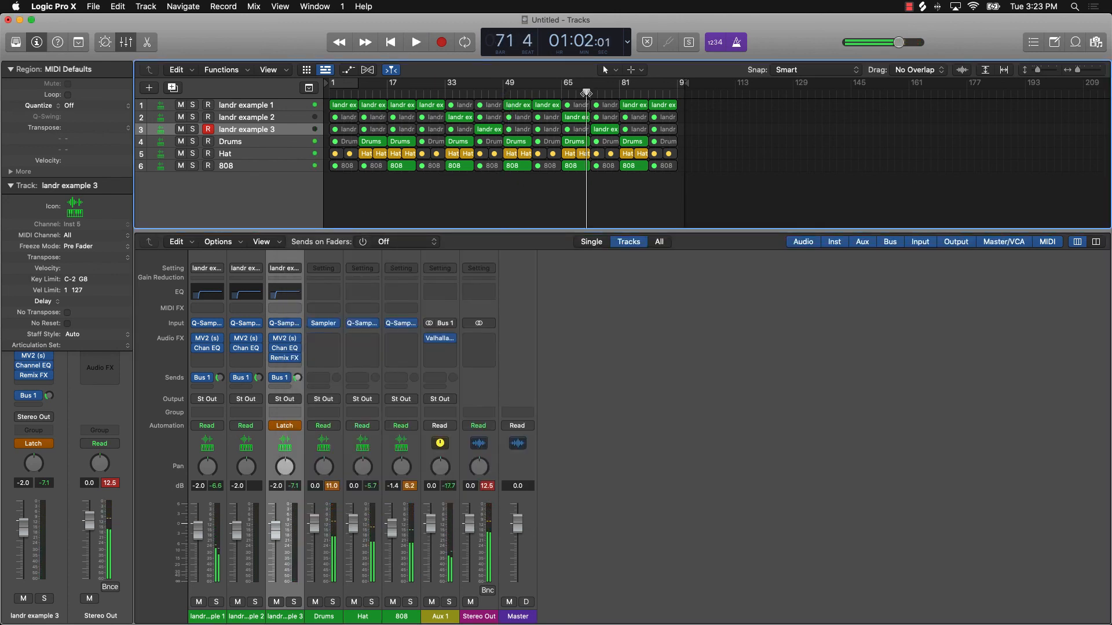
{"action": "key", "text": "space"}
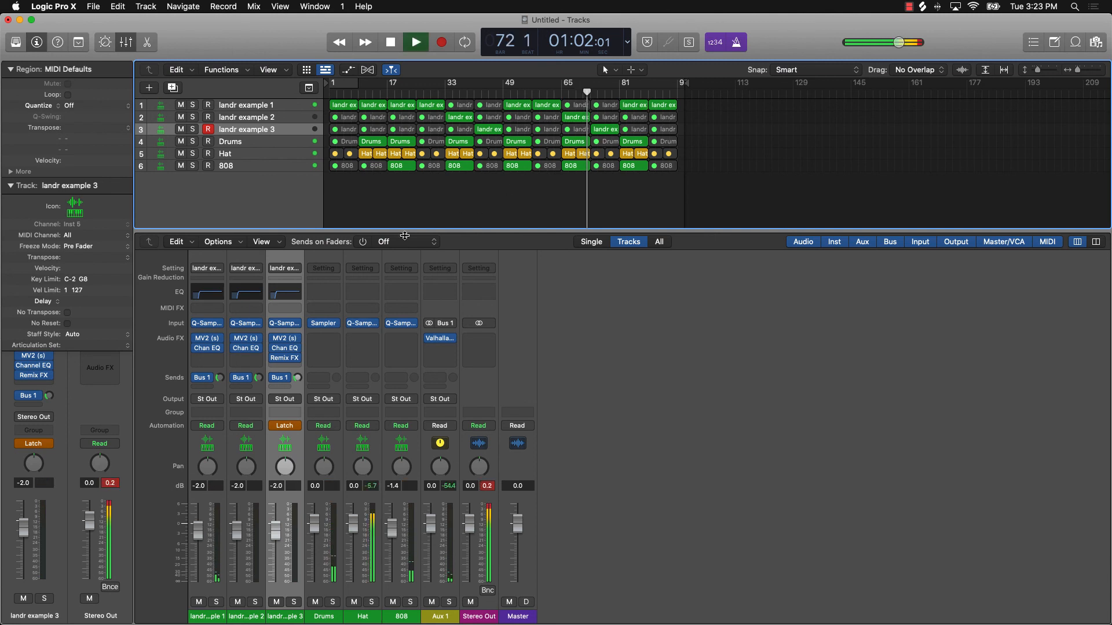
{"action": "left_click", "coordinate": [285, 358]}
{"action": "left_click_drag", "start_coordinate": [349, 373], "coordinate": [349, 373]}
{"action": "key", "text": "space"}
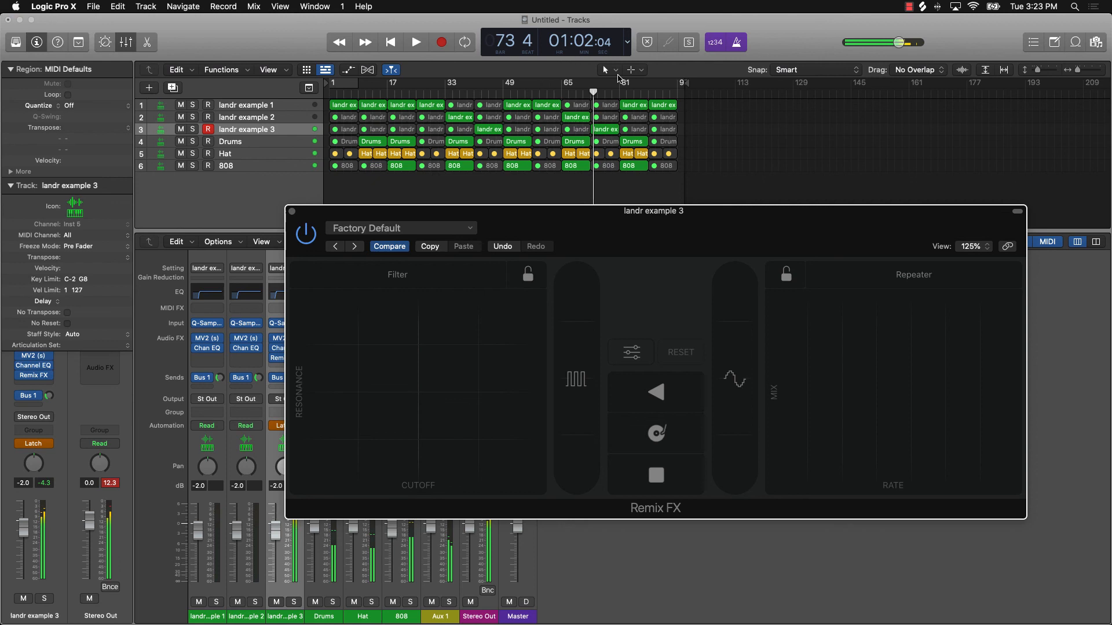
{"action": "left_click", "coordinate": [584, 91]}
{"action": "key", "text": "space"}
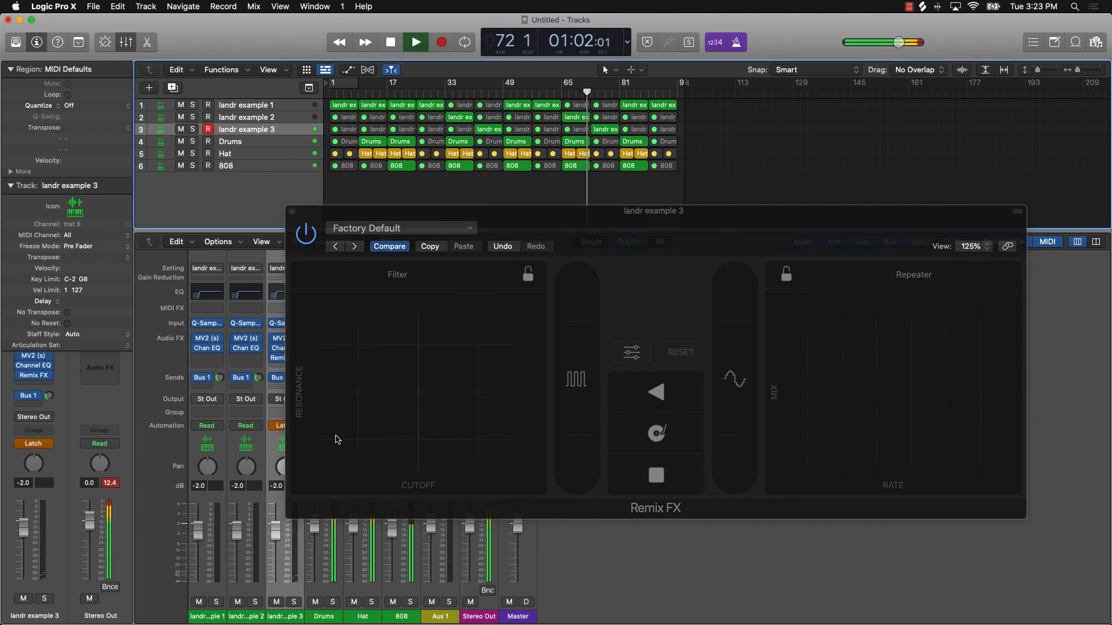
{"action": "left_click_drag", "start_coordinate": [338, 439], "coordinate": [415, 396]}
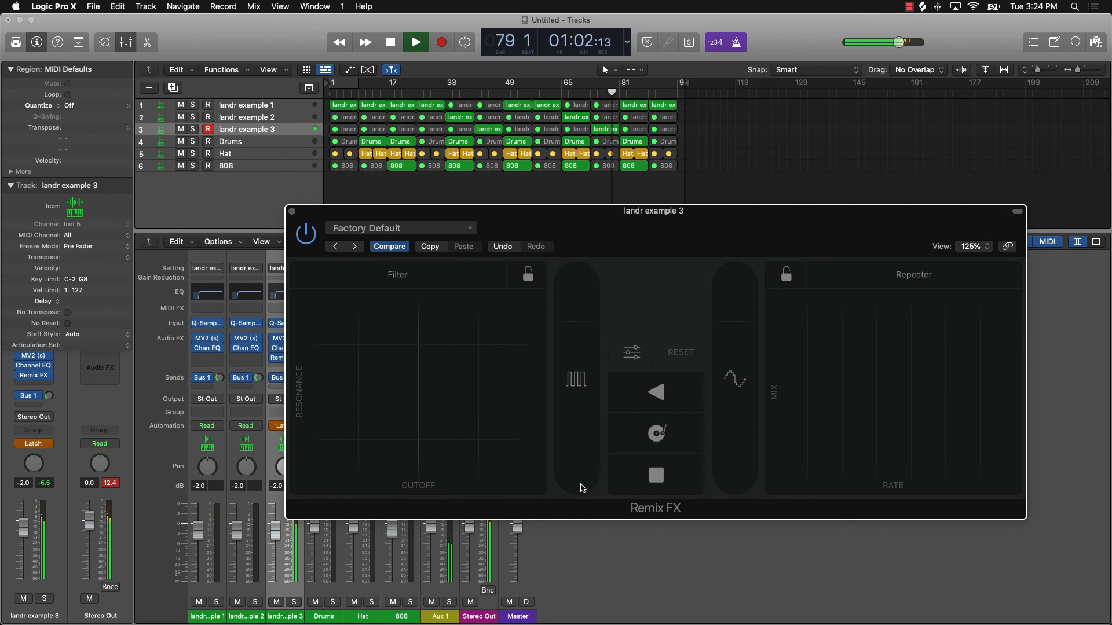
{"action": "left_click_drag", "start_coordinate": [577, 435], "coordinate": [576, 438]}
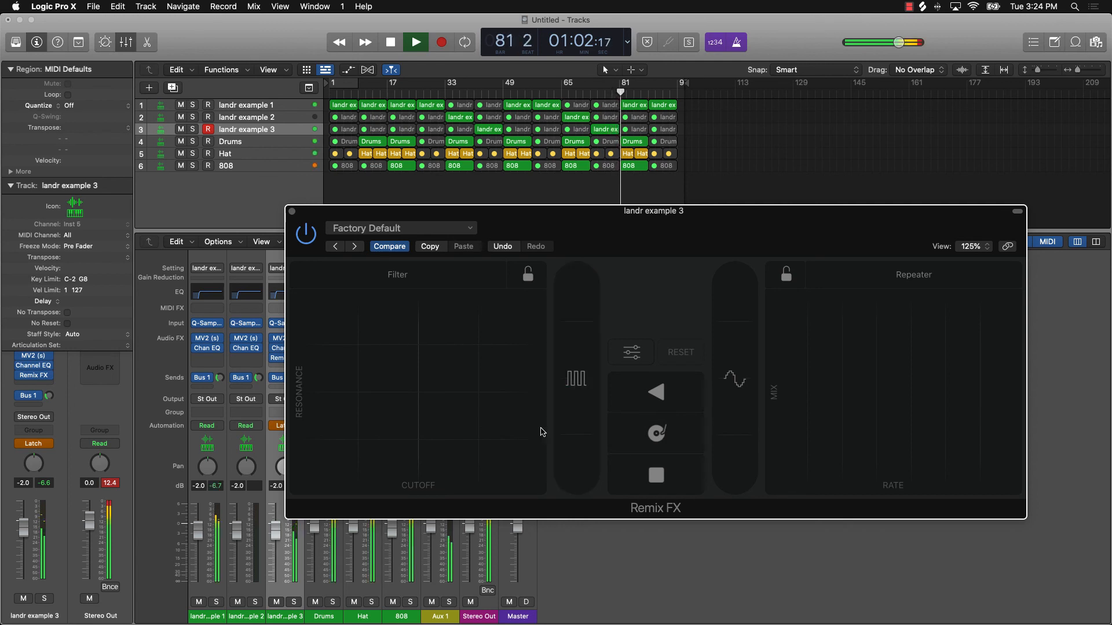
{"action": "left_click", "coordinate": [291, 212]}
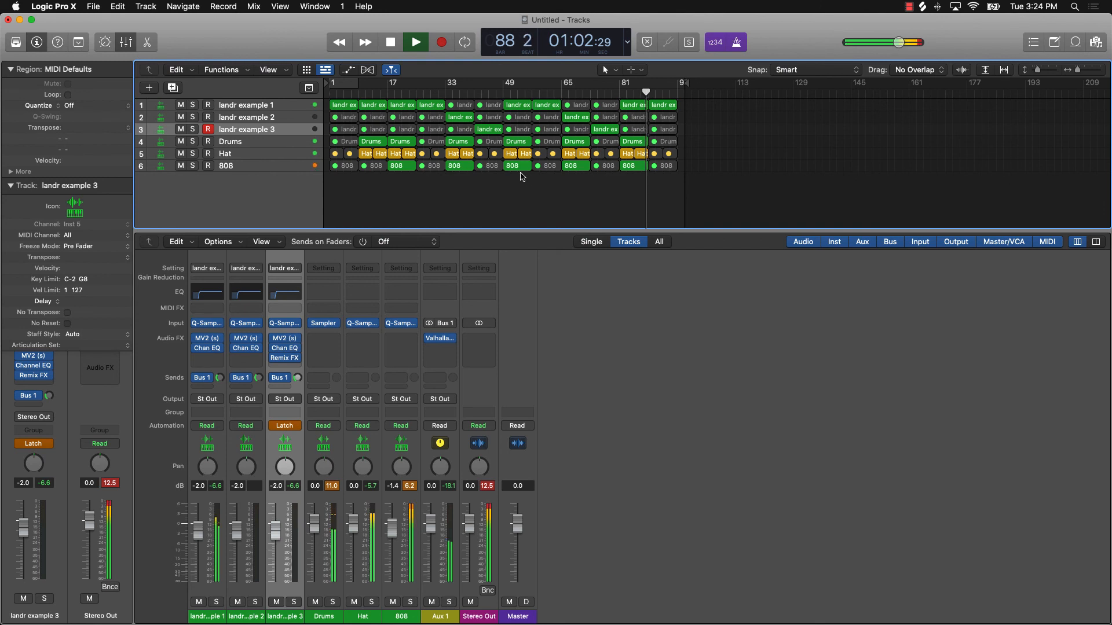
{"action": "key", "text": "space"}
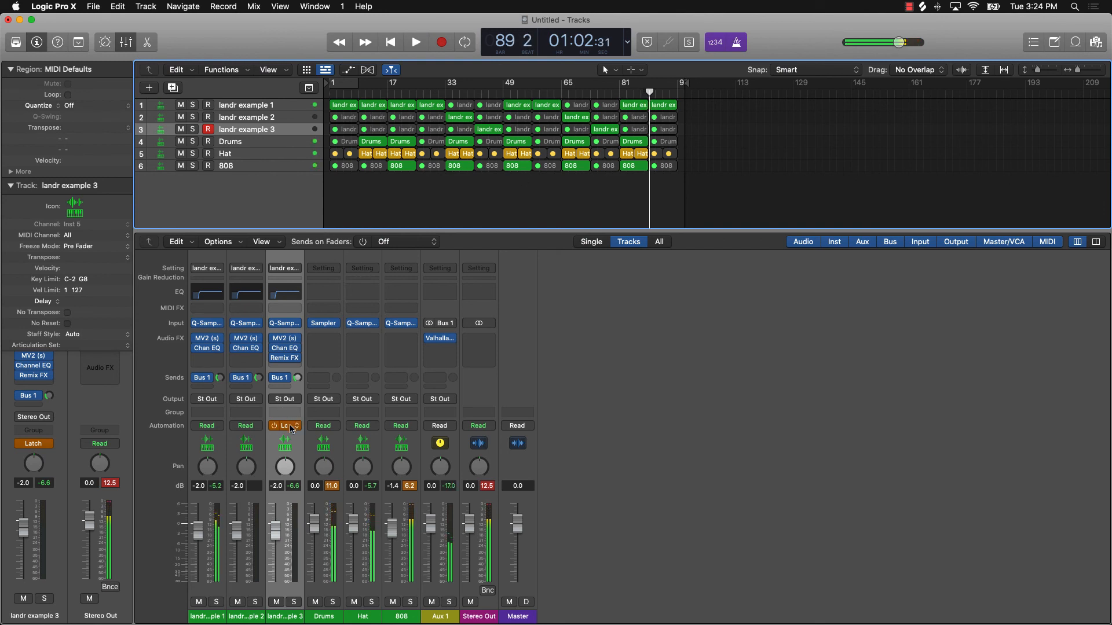
Step: Switch landr example 3's automation mode to T-Latch and reset the mixer's peak level readings
{"action": "left_click", "coordinate": [275, 426]}
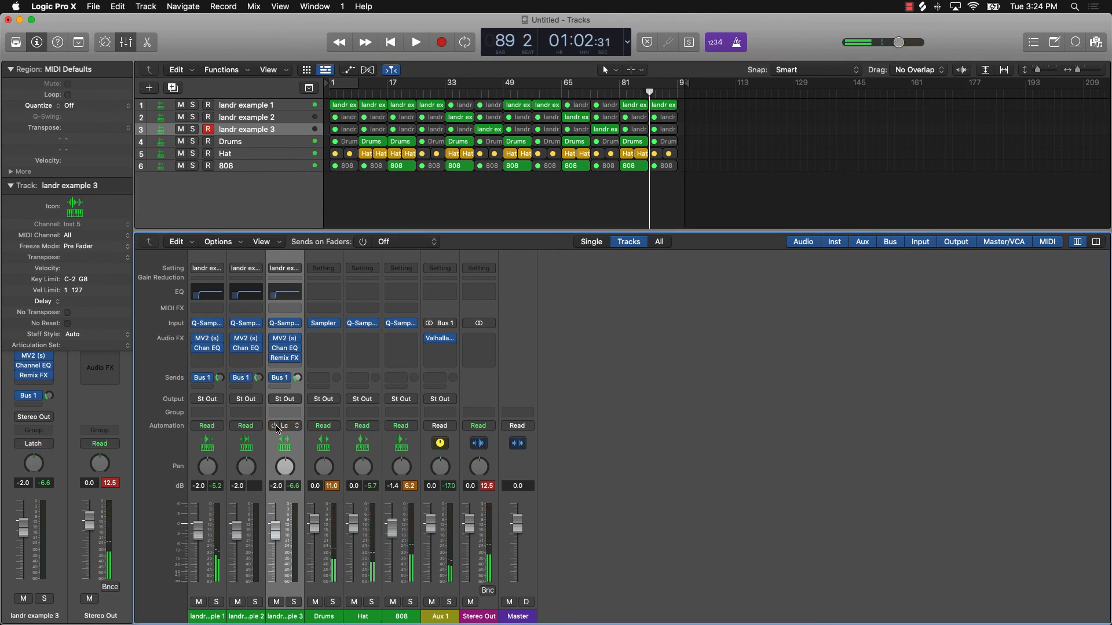
{"action": "left_click", "coordinate": [276, 426]}
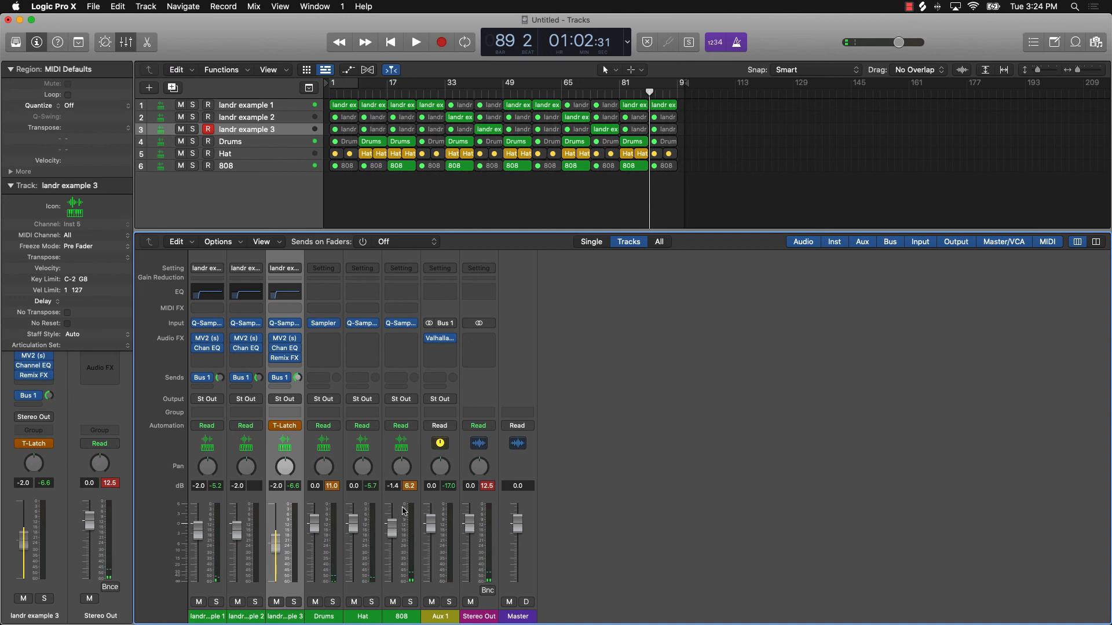
{"action": "left_click", "coordinate": [409, 488]}
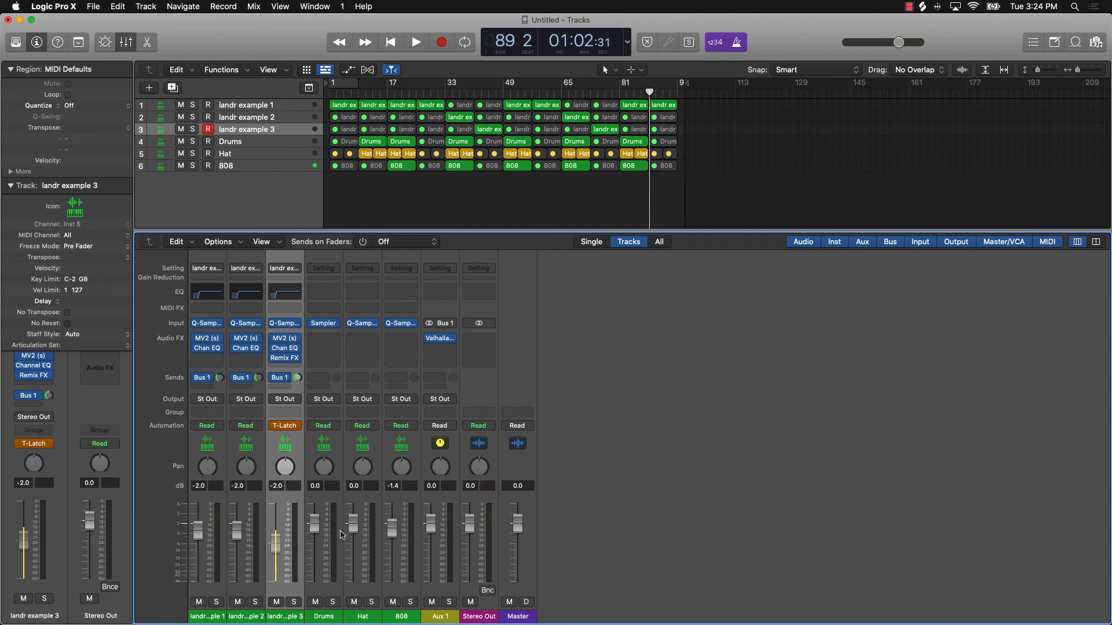
Step: Disarm recording on the landr example 3 track and hide the mixer to enlarge the arrangement
{"action": "left_click", "coordinate": [210, 129]}
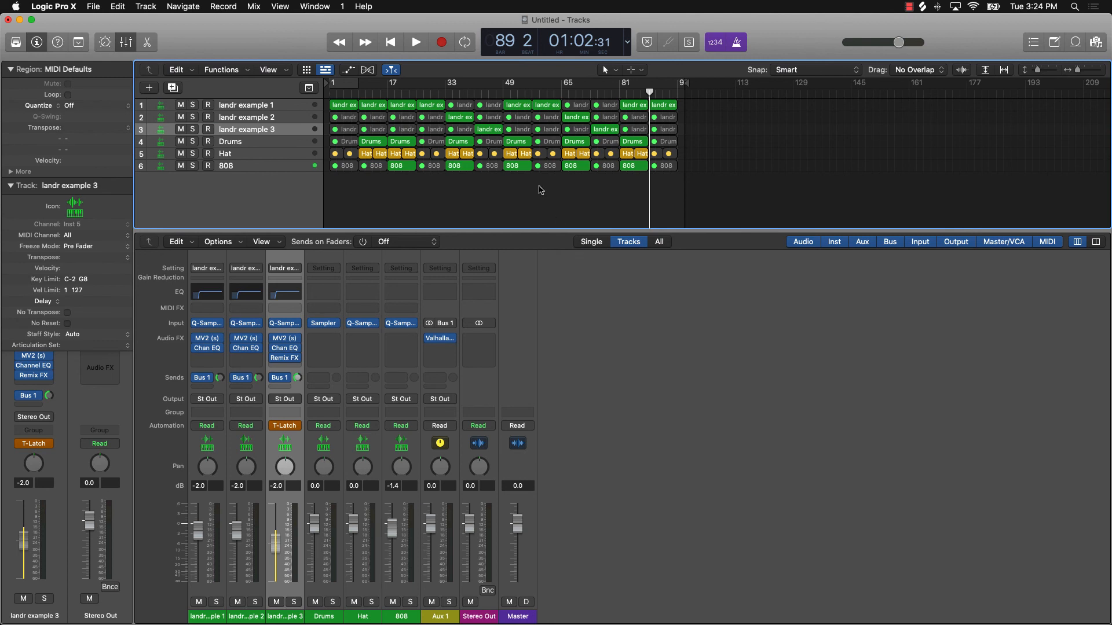
{"action": "key", "text": "p"}
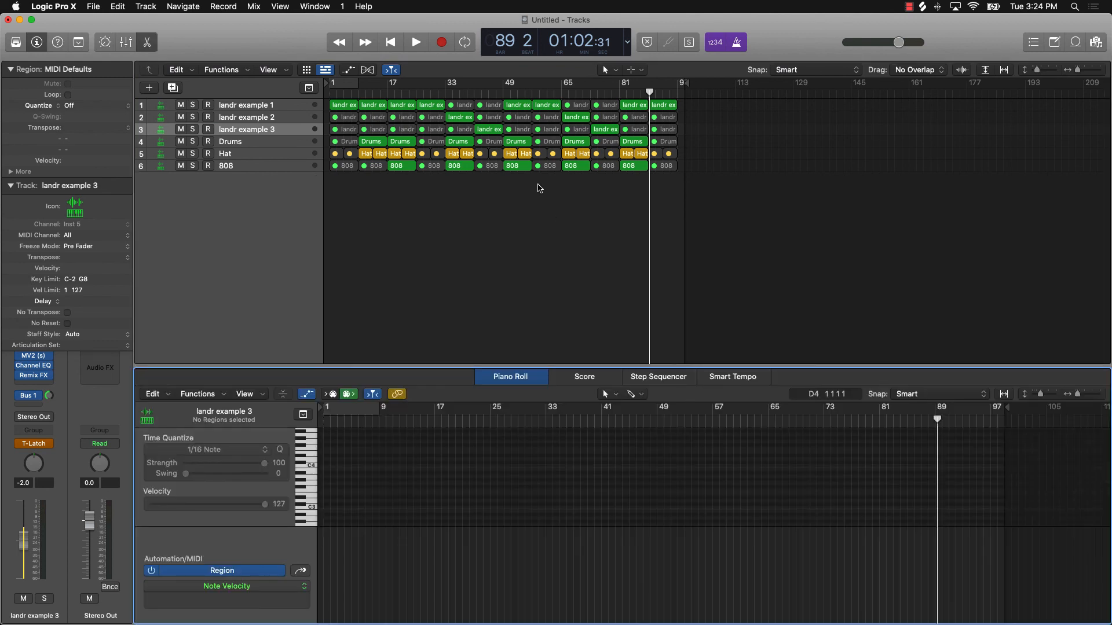
{"action": "key", "text": "p"}
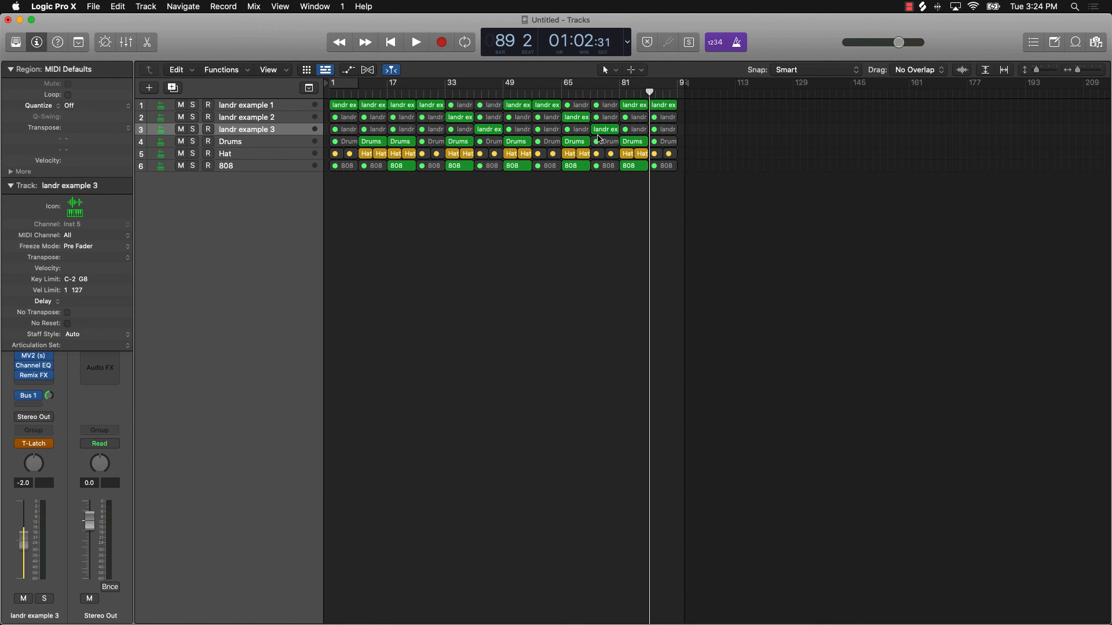